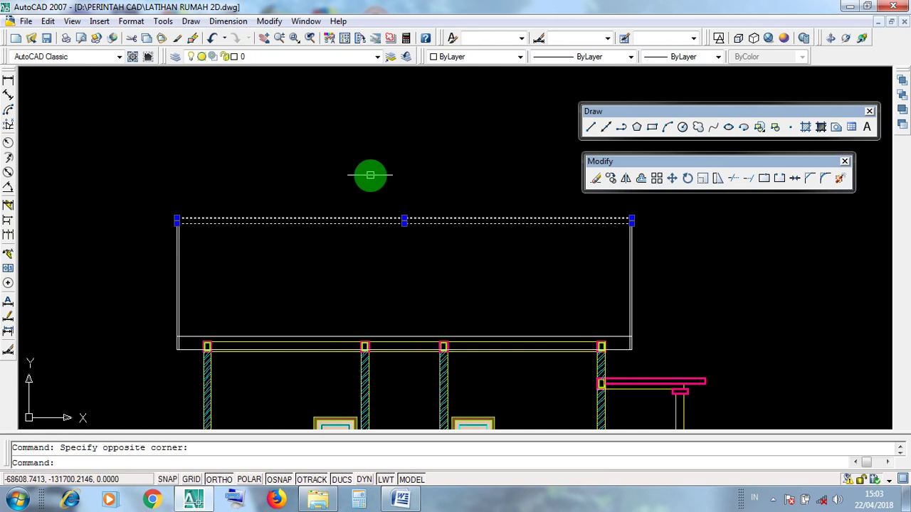
- Examine the white roof outline above the side section by highlighting its ridge, eave and left and right edge lines
{"action": "scroll", "coordinate": [179, 335], "scroll_direction": "up", "scroll_amount": 2}
{"action": "key", "text": "Escape"}
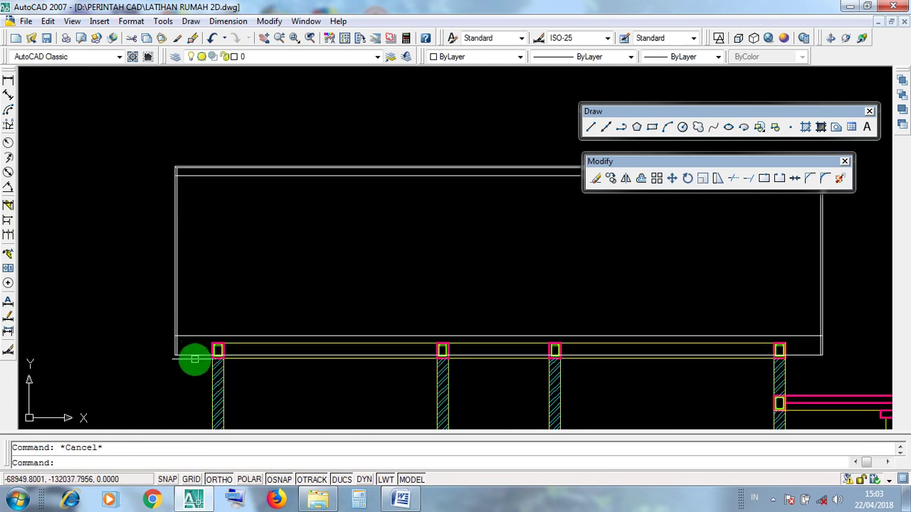
{"action": "left_click", "coordinate": [194, 366]}
{"action": "left_click", "coordinate": [184, 300]}
{"action": "scroll", "coordinate": [184, 300], "scroll_direction": "down", "scroll_amount": 2}
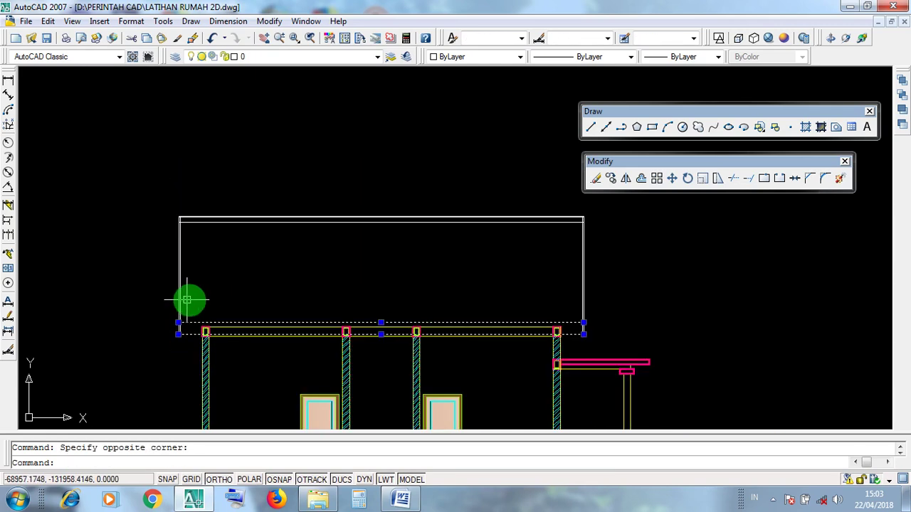
{"action": "key", "text": "Escape"}
{"action": "left_click", "coordinate": [589, 280]}
{"action": "left_click", "coordinate": [565, 271]}
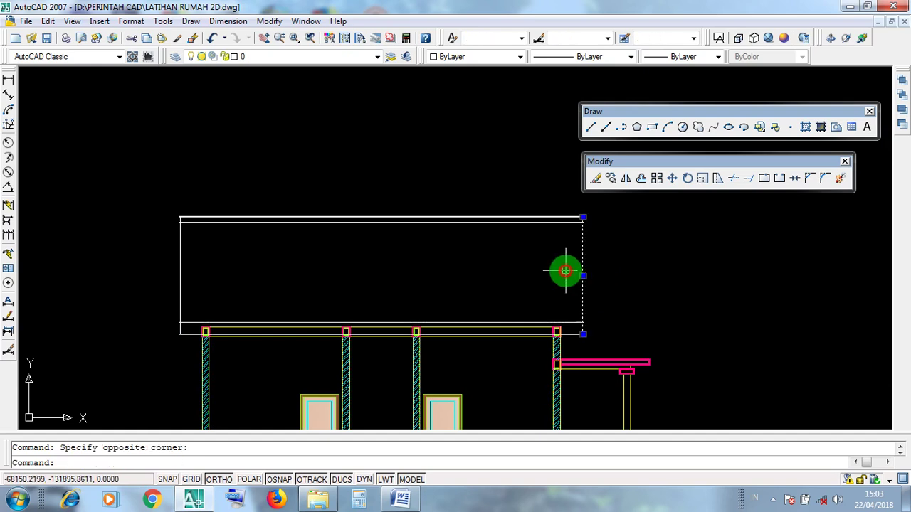
{"action": "left_click", "coordinate": [240, 280]}
{"action": "left_click", "coordinate": [157, 269]}
{"action": "key", "text": "Escape"}
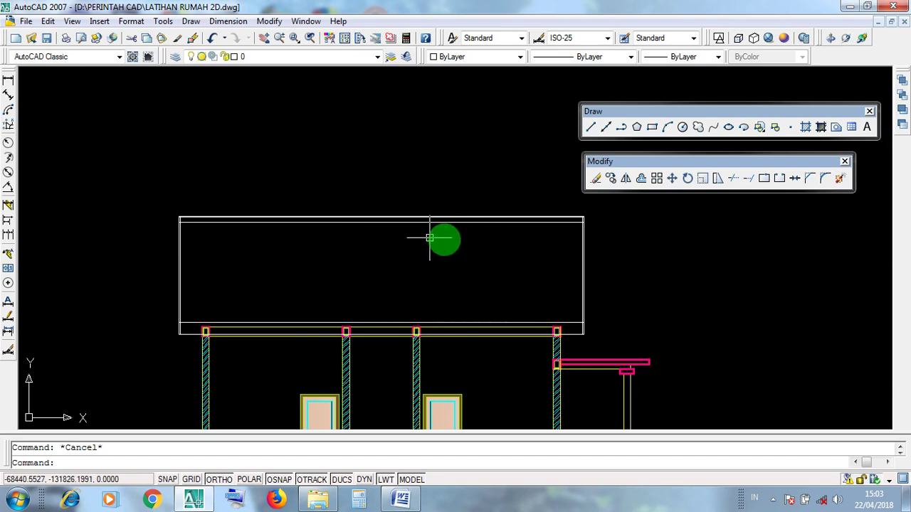
{"action": "left_click", "coordinate": [596, 343]}
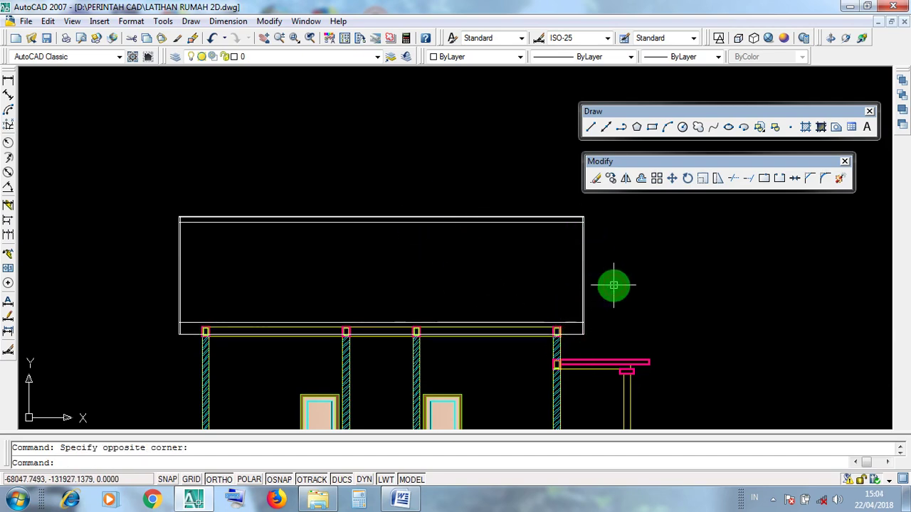
- Examine the ATAP PELANA TUNGGAL drawings, focusing on the white roof outline of the side section
{"action": "scroll", "coordinate": [613, 285], "scroll_direction": "down", "scroll_amount": 3}
{"action": "scroll", "coordinate": [480, 287], "scroll_direction": "down", "scroll_amount": 1}
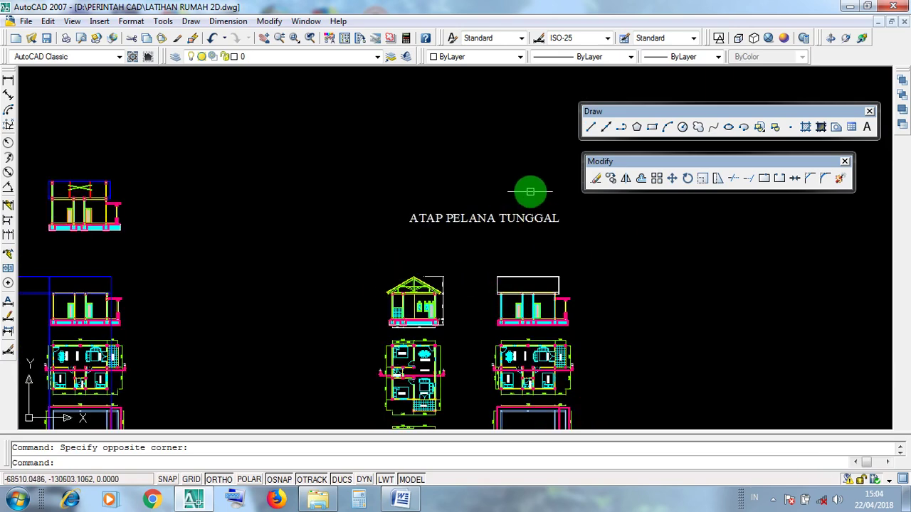
{"action": "scroll", "coordinate": [530, 192], "scroll_direction": "up", "scroll_amount": 5}
{"action": "scroll", "coordinate": [517, 190], "scroll_direction": "down", "scroll_amount": 2}
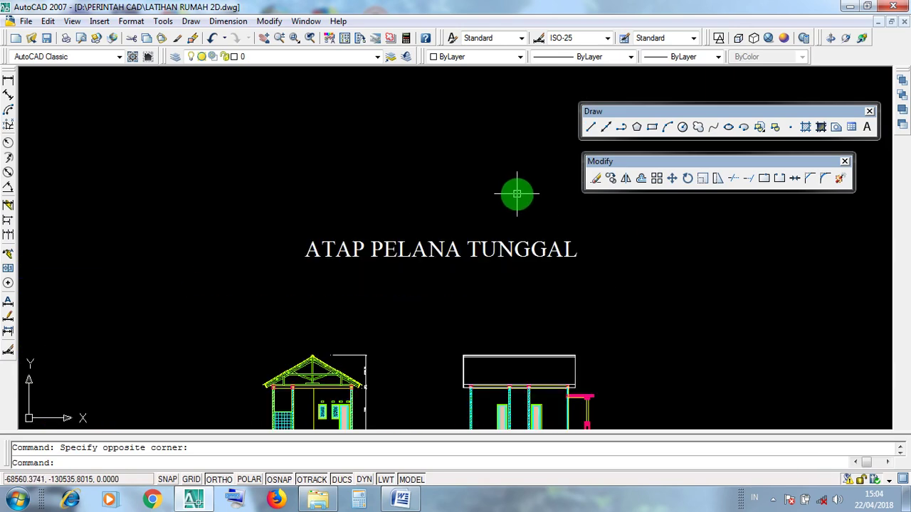
{"action": "middle_click_drag", "start_coordinate": [574, 311], "coordinate": [533, 226]}
{"action": "scroll", "coordinate": [522, 248], "scroll_direction": "up", "scroll_amount": 3}
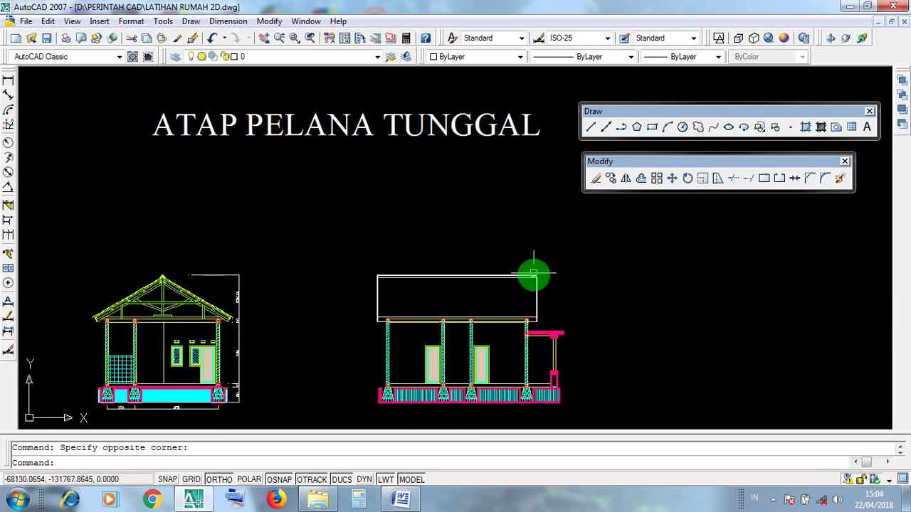
{"action": "left_click", "coordinate": [279, 252]}
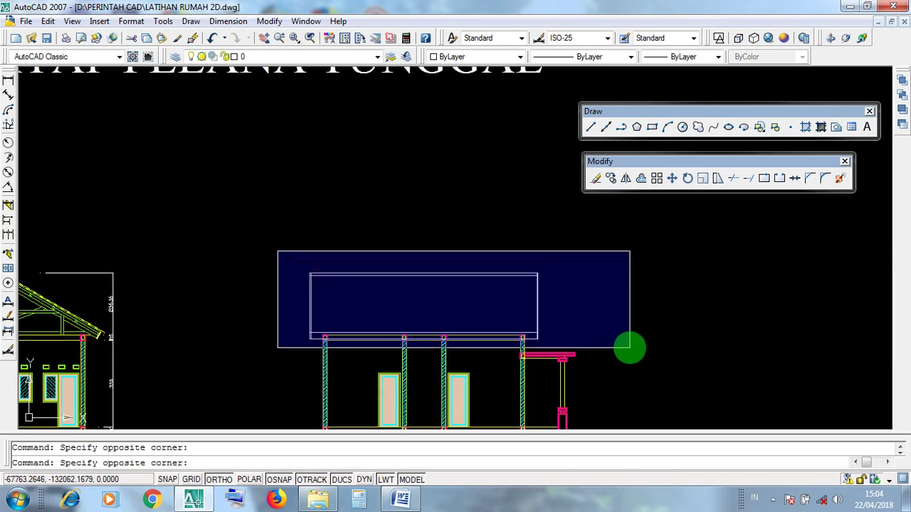
{"action": "left_click", "coordinate": [341, 232]}
{"action": "left_click", "coordinate": [285, 233]}
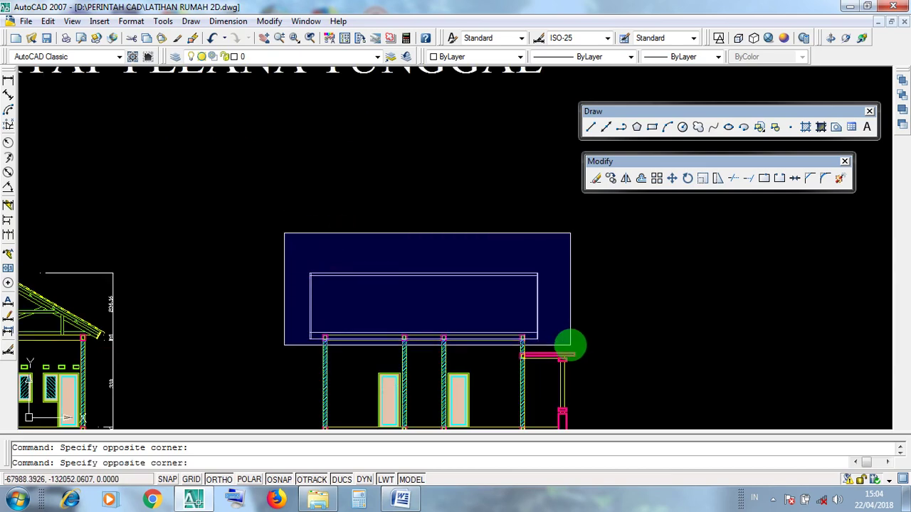
{"action": "left_click", "coordinate": [430, 178]}
{"action": "middle_click_drag", "start_coordinate": [429, 175], "coordinate": [515, 408]}
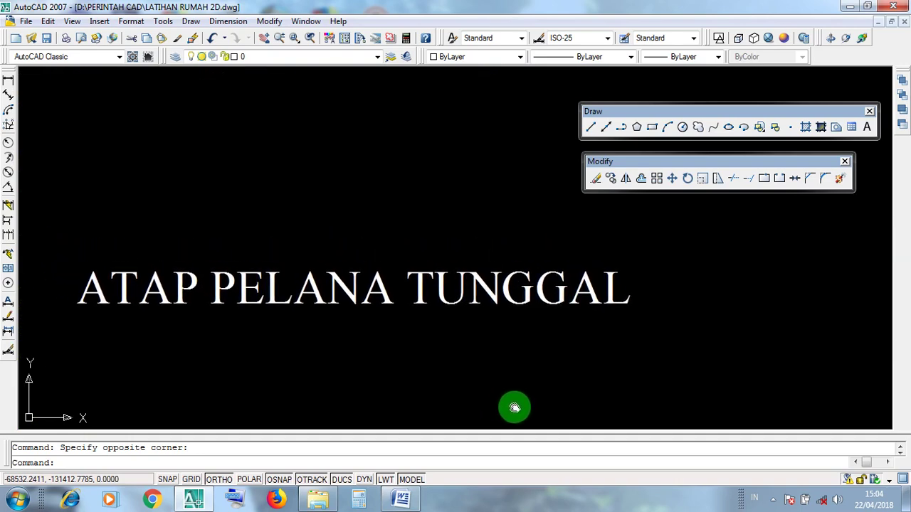
- Compare the side section with blue roof projection lines against the section containing the roof frame and cross bracing
{"action": "scroll", "coordinate": [553, 337], "scroll_direction": "down", "scroll_amount": 3}
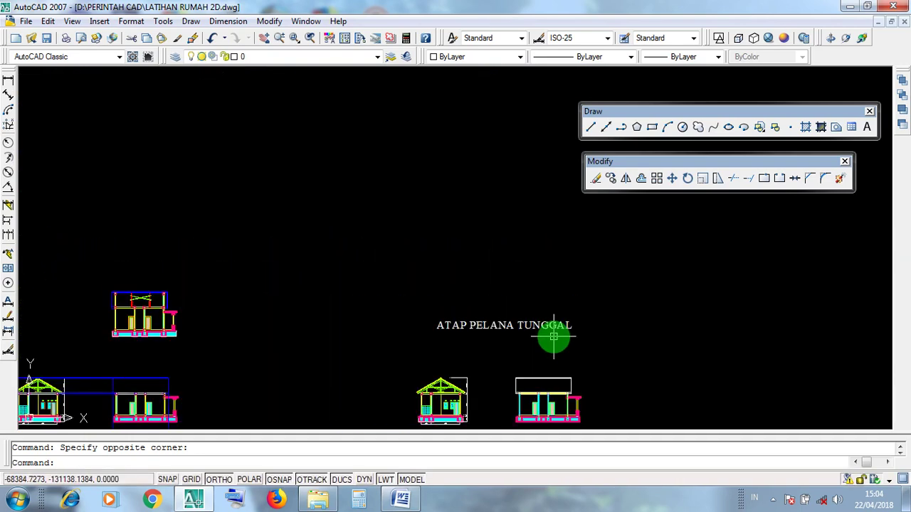
{"action": "scroll", "coordinate": [238, 377], "scroll_direction": "up", "scroll_amount": 5}
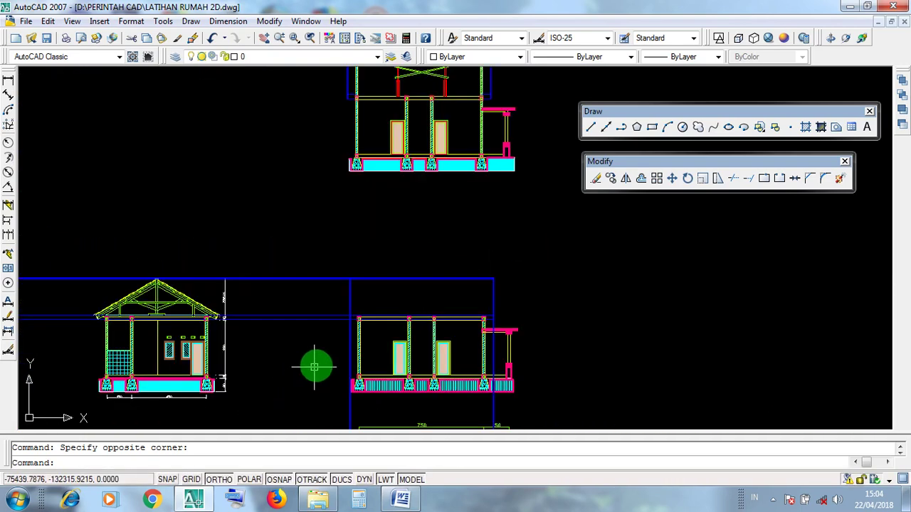
{"action": "scroll", "coordinate": [431, 288], "scroll_direction": "up", "scroll_amount": 3}
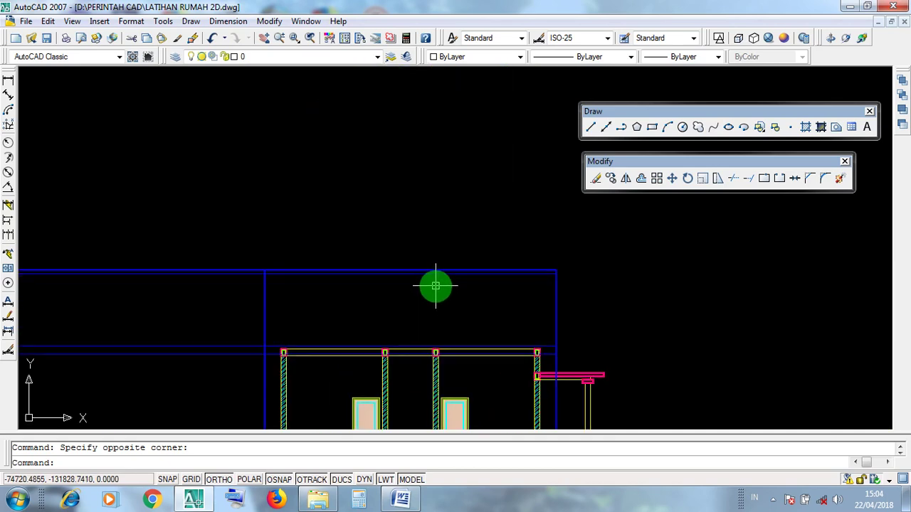
{"action": "scroll", "coordinate": [436, 285], "scroll_direction": "down", "scroll_amount": 5}
{"action": "scroll", "coordinate": [420, 307], "scroll_direction": "up", "scroll_amount": 5}
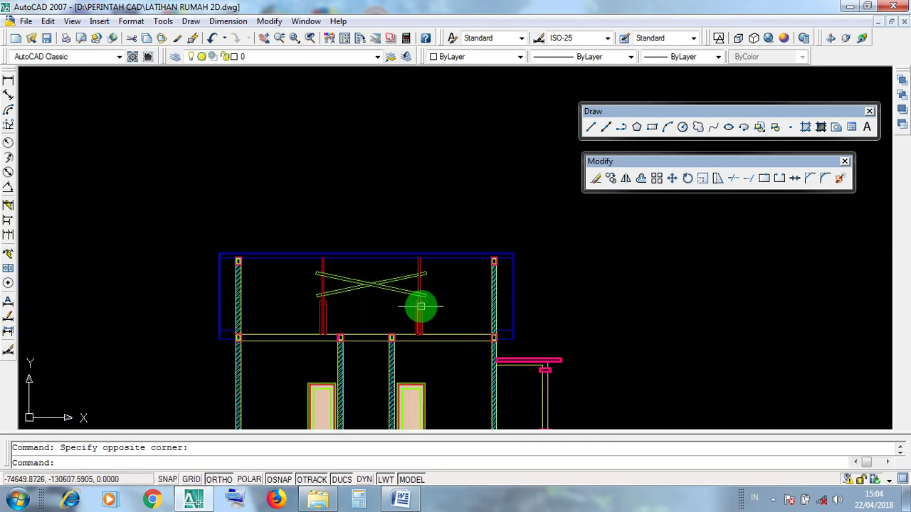
{"action": "scroll", "coordinate": [426, 272], "scroll_direction": "up", "scroll_amount": 2}
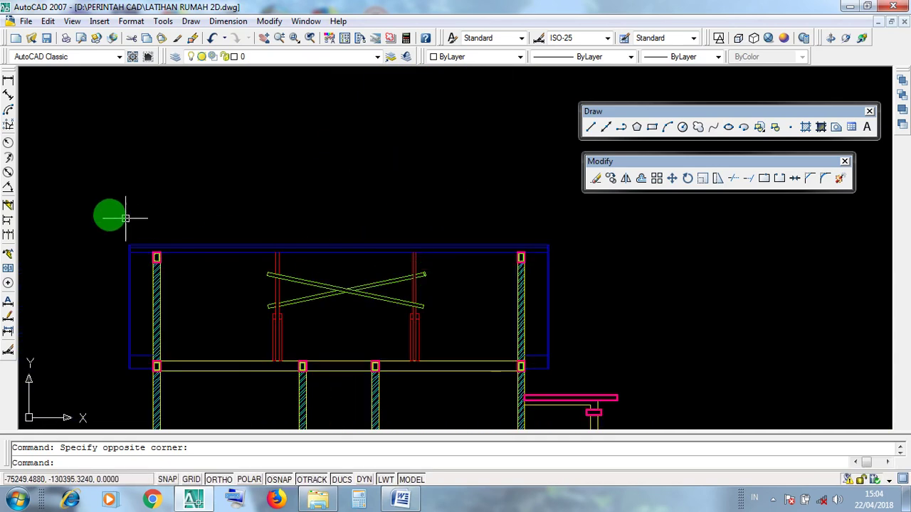
- Highlight the ridge lines and both vertical edge lines of the blue roof outline on the framed section
{"action": "left_click_drag", "start_coordinate": [85, 206], "coordinate": [574, 382]}
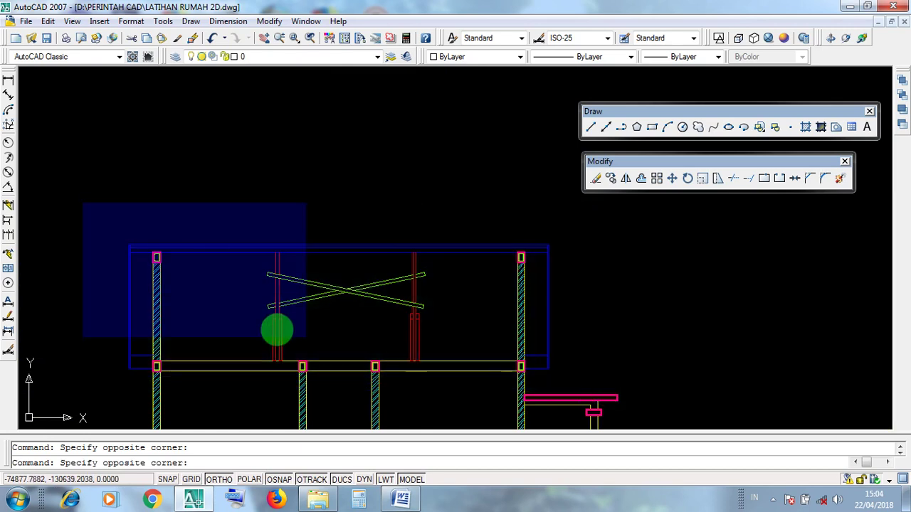
{"action": "left_click", "coordinate": [146, 225]}
{"action": "left_click_drag", "start_coordinate": [229, 278], "coordinate": [221, 239]}
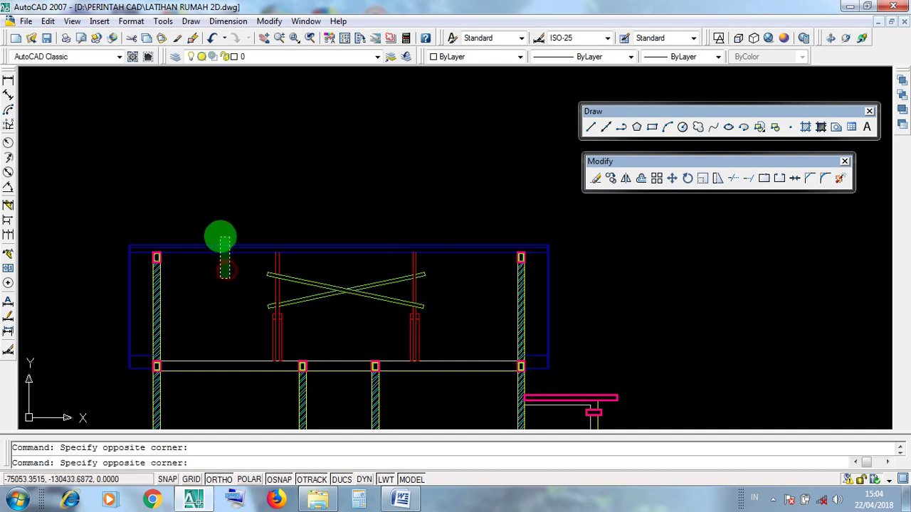
{"action": "left_click", "coordinate": [218, 230]}
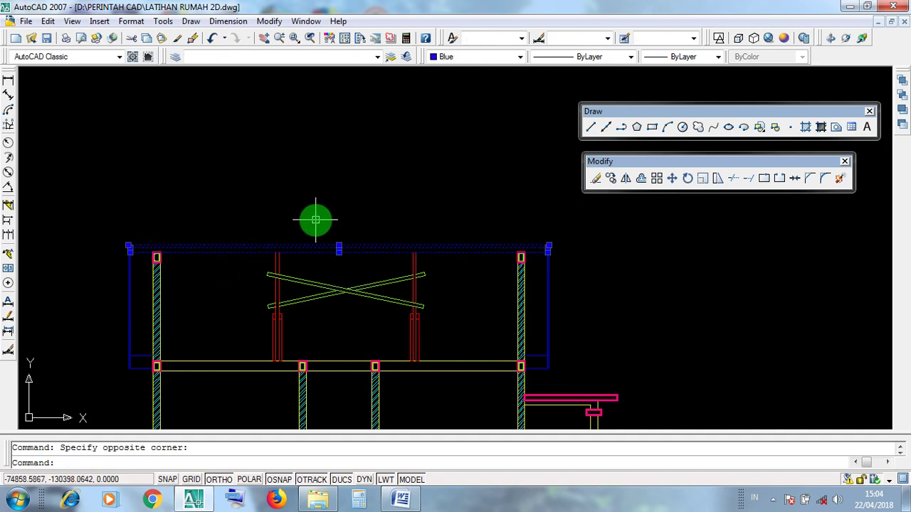
{"action": "left_click", "coordinate": [567, 329]}
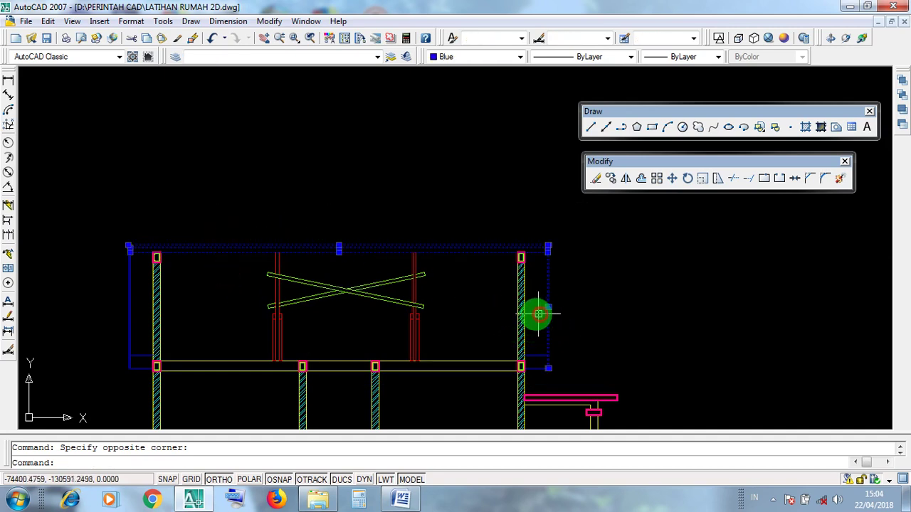
{"action": "left_click", "coordinate": [118, 315]}
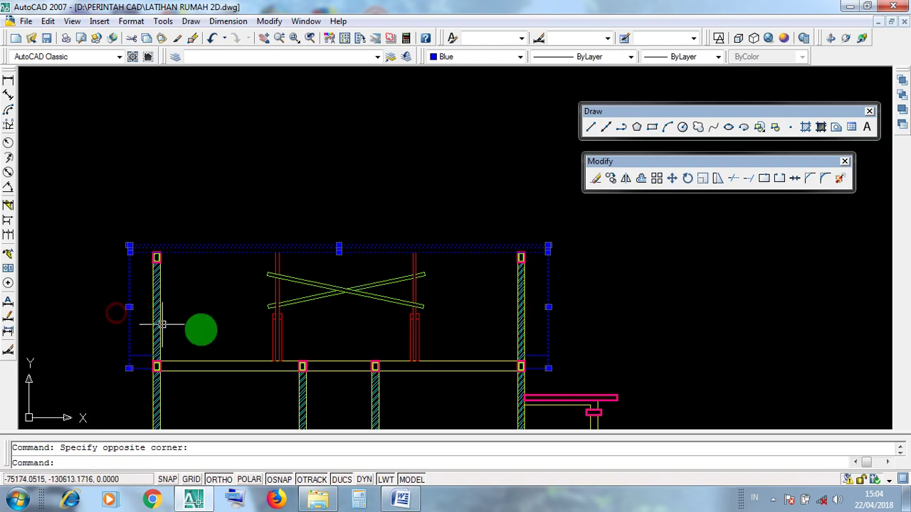
- Highlight the short horizontal eave lines outside both end walls of the framed section, then clear the selection
{"action": "scroll", "coordinate": [553, 380], "scroll_direction": "up", "scroll_amount": 5}
{"action": "left_click", "coordinate": [524, 375]}
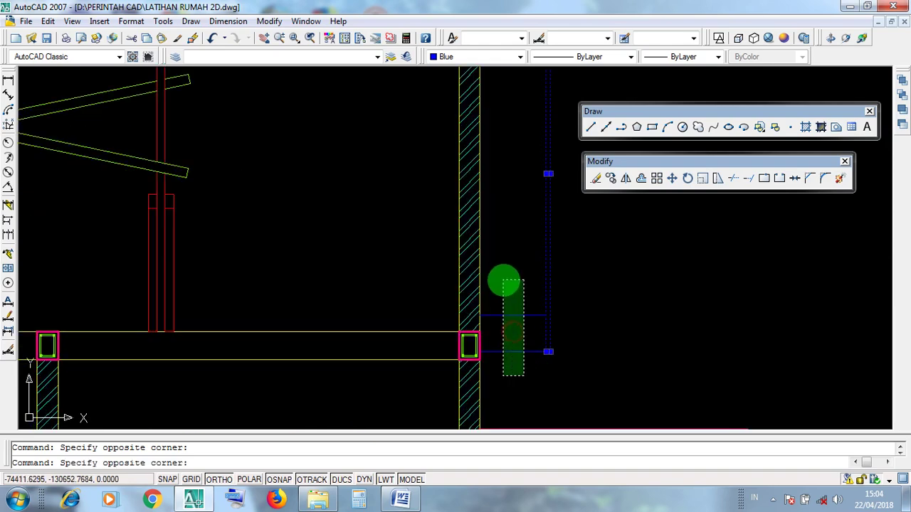
{"action": "left_click", "coordinate": [503, 279]}
{"action": "scroll", "coordinate": [542, 339], "scroll_direction": "down", "scroll_amount": 4}
{"action": "scroll", "coordinate": [72, 348], "scroll_direction": "up", "scroll_amount": 3}
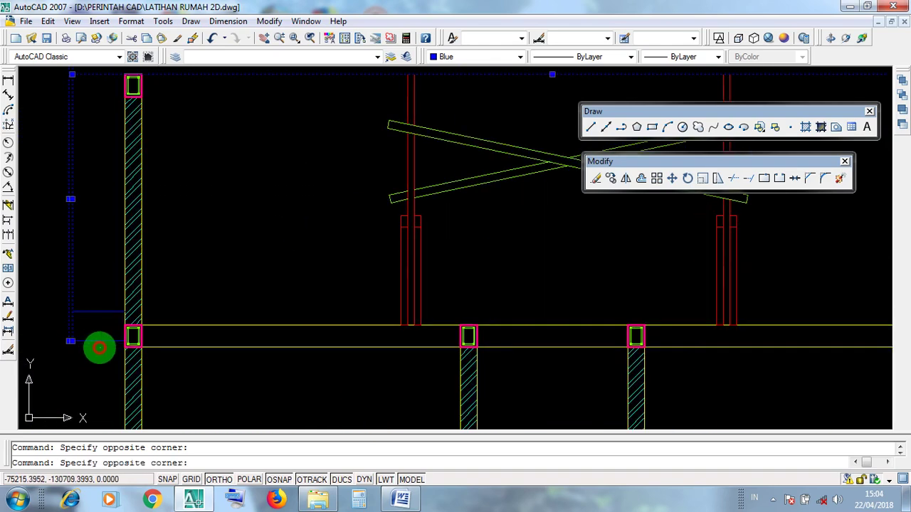
{"action": "left_click", "coordinate": [90, 282]}
{"action": "scroll", "coordinate": [193, 369], "scroll_direction": "down", "scroll_amount": 4}
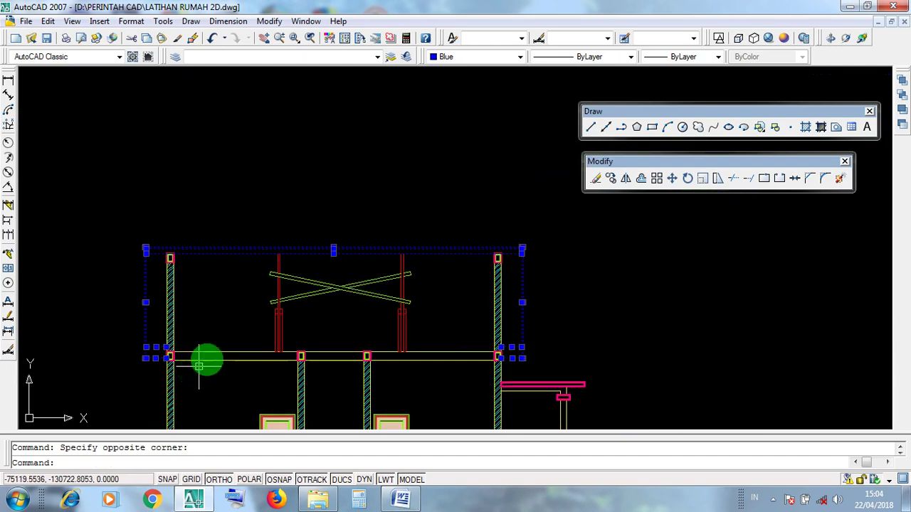
{"action": "key", "text": "Escape"}
- Inspect the three closely spaced blue horizontal lines along the ridge above the cross bracing by highlighting them
{"action": "scroll", "coordinate": [304, 237], "scroll_direction": "up", "scroll_amount": 2}
{"action": "scroll", "coordinate": [305, 236], "scroll_direction": "up", "scroll_amount": 1}
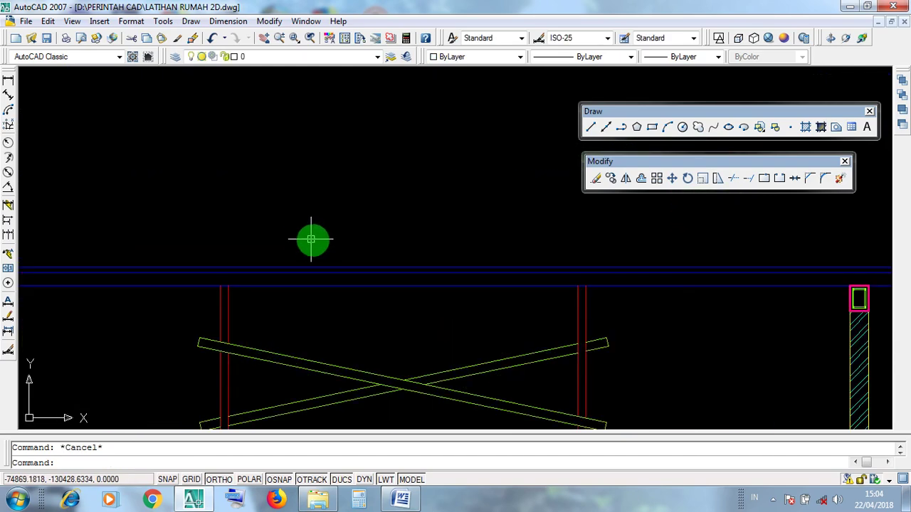
{"action": "left_click", "coordinate": [352, 268]}
{"action": "left_click", "coordinate": [349, 278]}
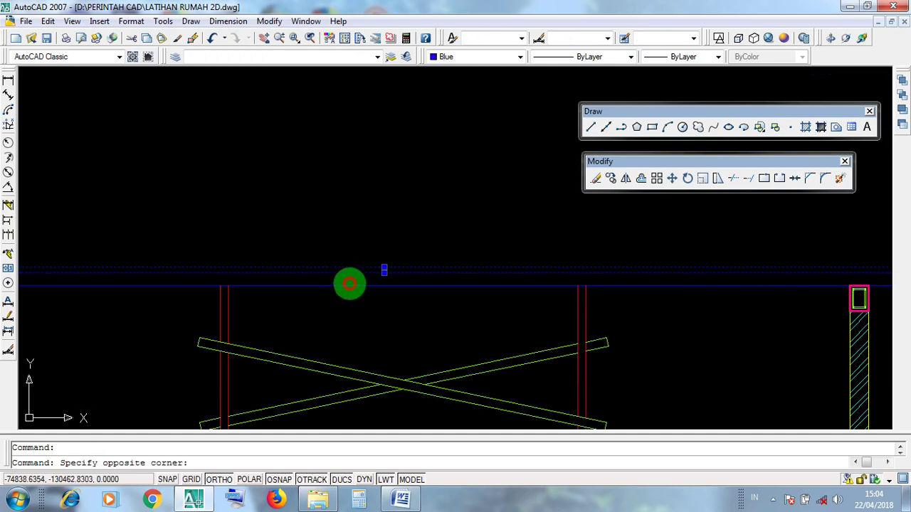
{"action": "left_click", "coordinate": [350, 284]}
{"action": "scroll", "coordinate": [345, 292], "scroll_direction": "down", "scroll_amount": 3}
{"action": "key", "text": "Escape"}
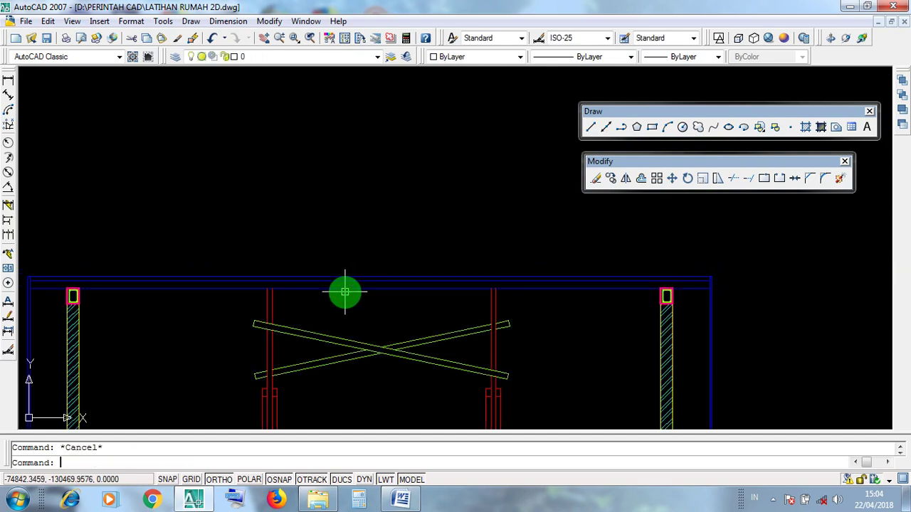
- Inspect the double vertical blue line at the right overhang of the roof by highlighting it
{"action": "scroll", "coordinate": [345, 292], "scroll_direction": "down", "scroll_amount": 3}
{"action": "scroll", "coordinate": [524, 367], "scroll_direction": "up", "scroll_amount": 4}
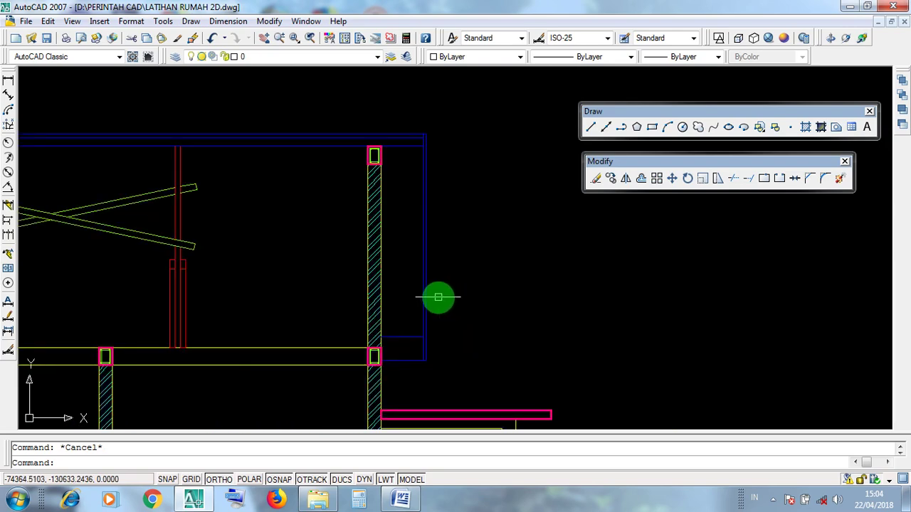
{"action": "scroll", "coordinate": [451, 306], "scroll_direction": "up", "scroll_amount": 2}
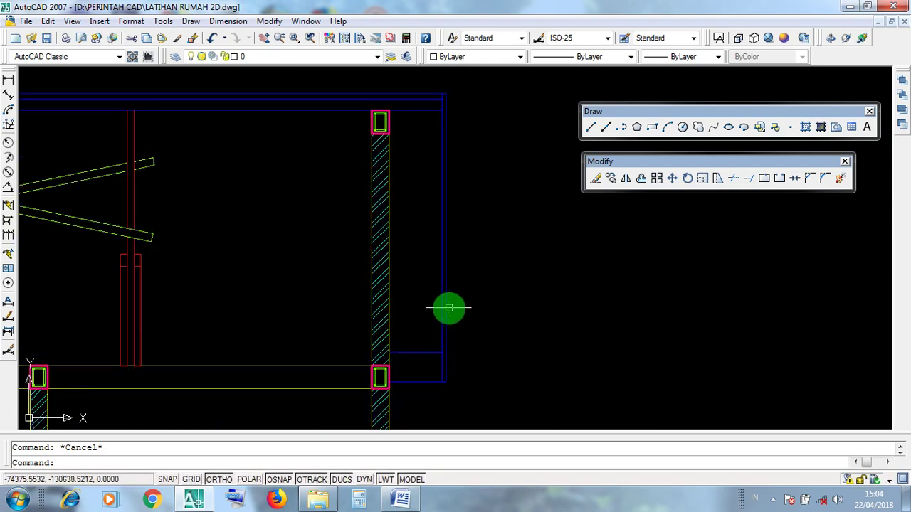
{"action": "left_click", "coordinate": [441, 304]}
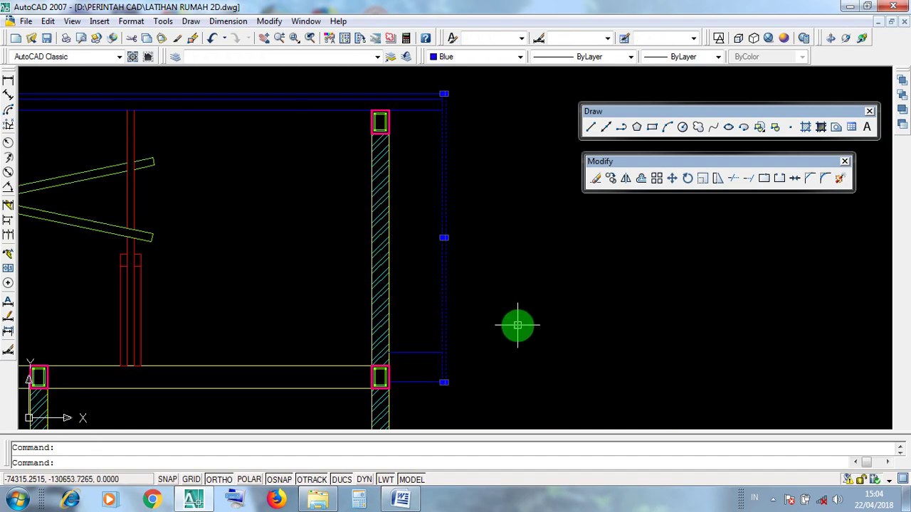
{"action": "scroll", "coordinate": [517, 325], "scroll_direction": "down", "scroll_amount": 5}
{"action": "key", "text": "Escape"}
- Inspect the double vertical blue line at the left overhang of the framed section's roof by highlighting it
{"action": "scroll", "coordinate": [90, 319], "scroll_direction": "up", "scroll_amount": 3}
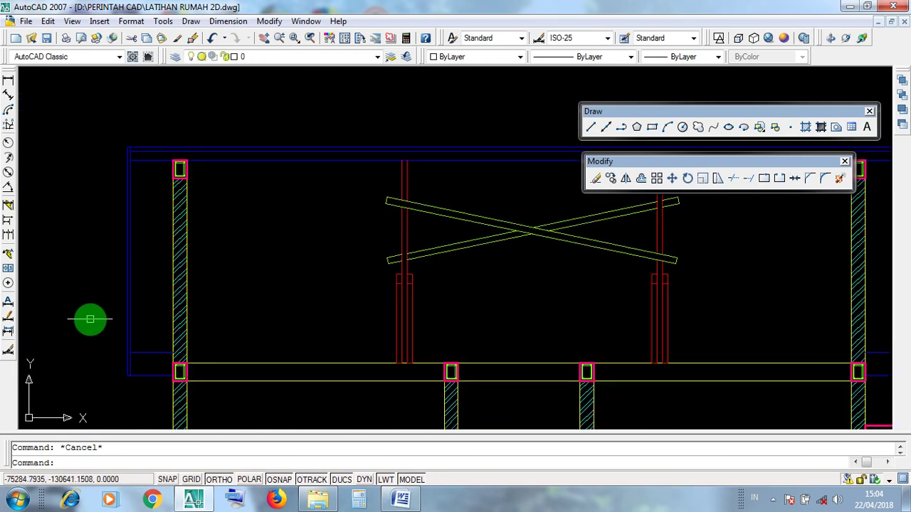
{"action": "scroll", "coordinate": [91, 318], "scroll_direction": "up", "scroll_amount": 2}
{"action": "left_click", "coordinate": [140, 324]}
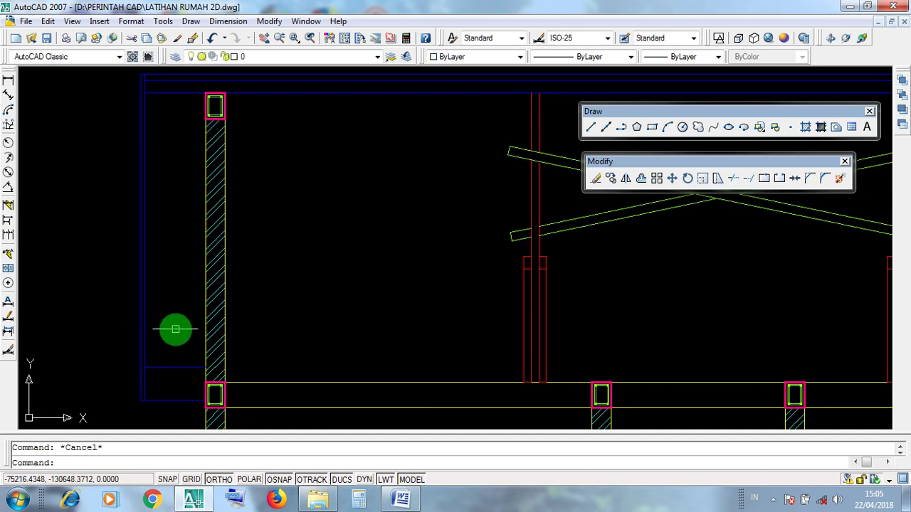
{"action": "scroll", "coordinate": [154, 330], "scroll_direction": "up", "scroll_amount": 5}
{"action": "left_click", "coordinate": [135, 334]}
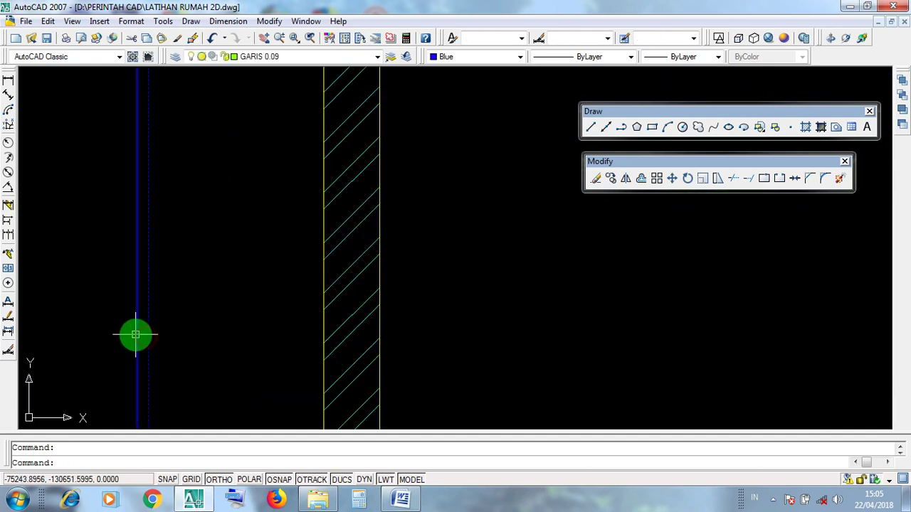
{"action": "scroll", "coordinate": [163, 346], "scroll_direction": "down", "scroll_amount": 6}
{"action": "scroll", "coordinate": [264, 386], "scroll_direction": "up", "scroll_amount": 2}
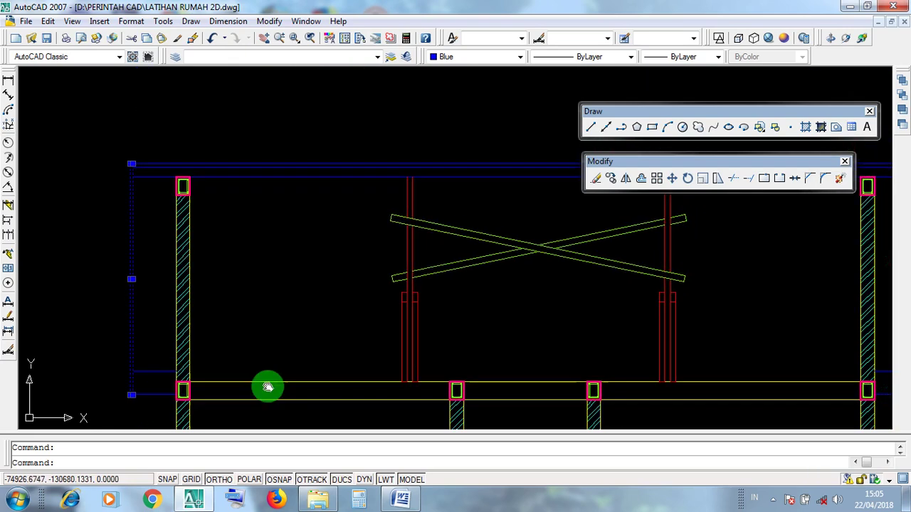
- Highlight both closely spaced vertical blue lines at the roof's right overhang, then clear the selection
{"action": "scroll", "coordinate": [616, 390], "scroll_direction": "up", "scroll_amount": 5}
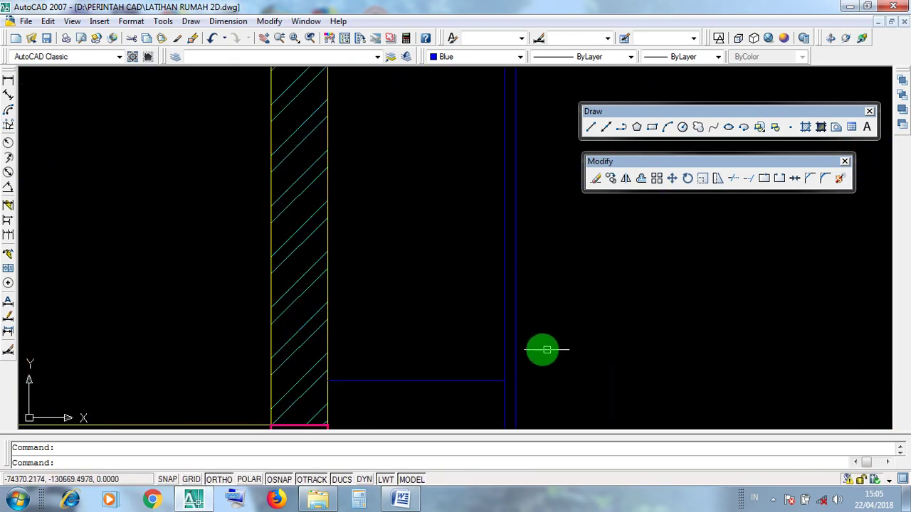
{"action": "key", "text": "Escape"}
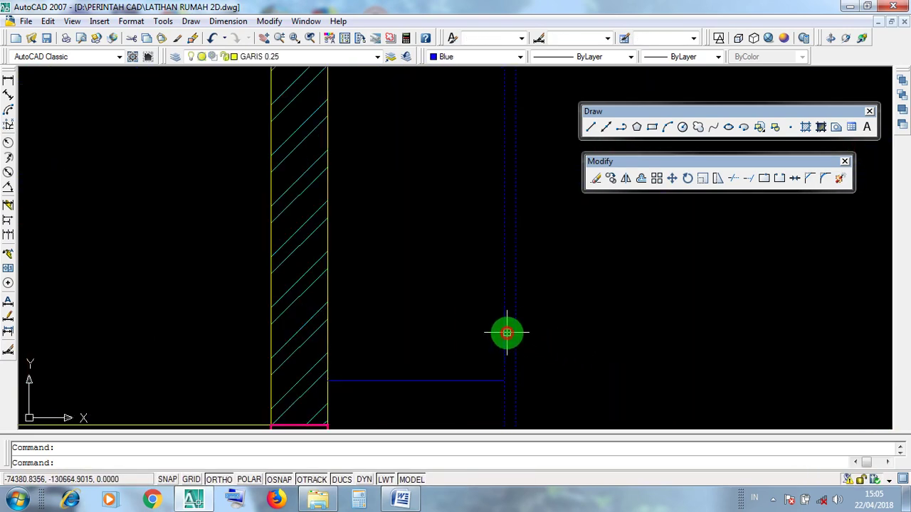
{"action": "left_click", "coordinate": [507, 333]}
{"action": "scroll", "coordinate": [561, 344], "scroll_direction": "down", "scroll_amount": 7}
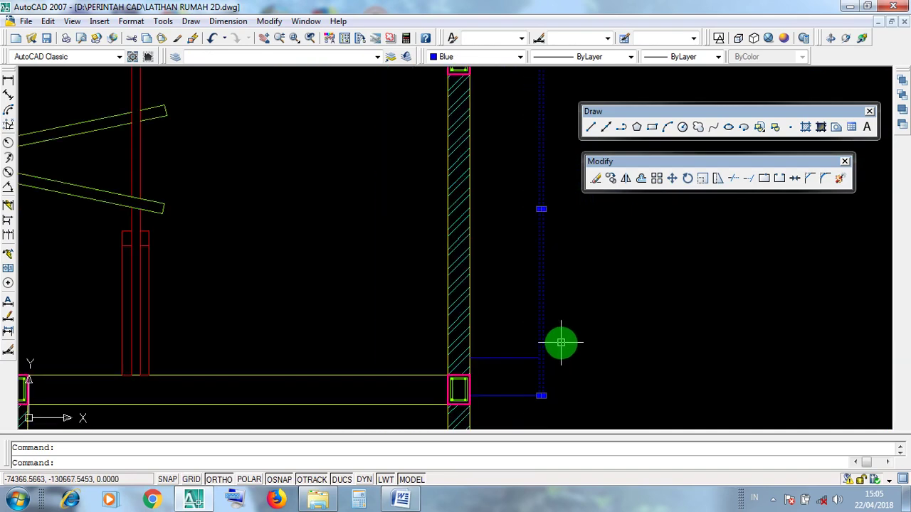
{"action": "scroll", "coordinate": [530, 373], "scroll_direction": "up", "scroll_amount": 3}
{"action": "key", "text": "Escape"}
- Highlight the two short horizontal blue eave lines outside the right end wall of the framed section
{"action": "left_click", "coordinate": [527, 385]}
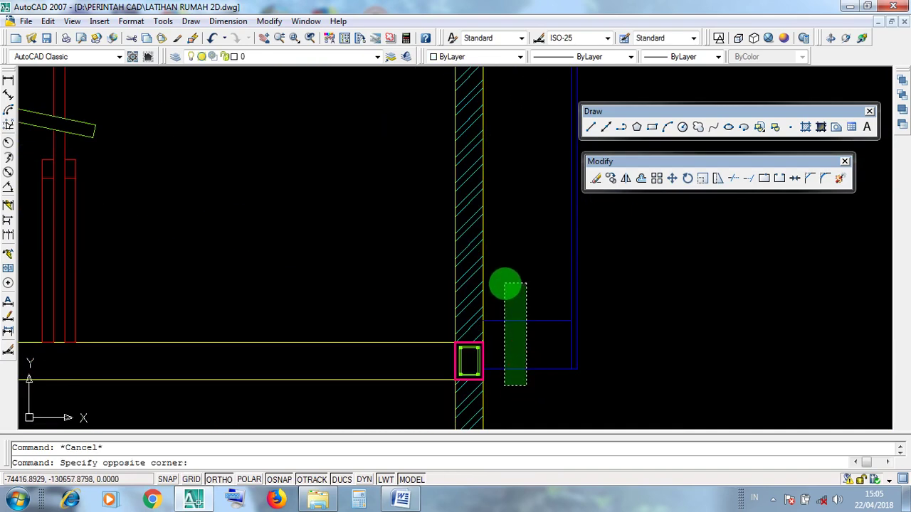
{"action": "left_click", "coordinate": [505, 285]}
{"action": "key", "text": "Escape"}
{"action": "left_click", "coordinate": [545, 399]}
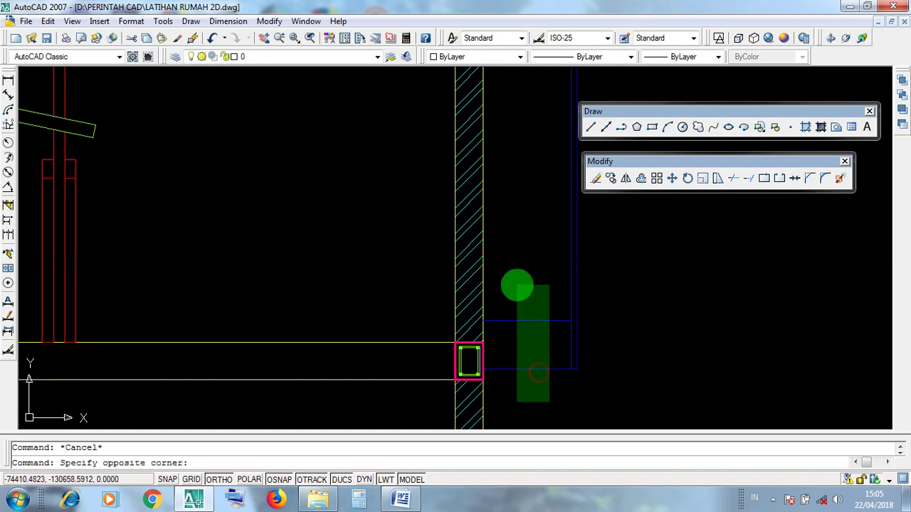
{"action": "left_click", "coordinate": [517, 285]}
{"action": "key", "text": "Escape"}
{"action": "left_click", "coordinate": [545, 390]}
{"action": "left_click", "coordinate": [530, 307]}
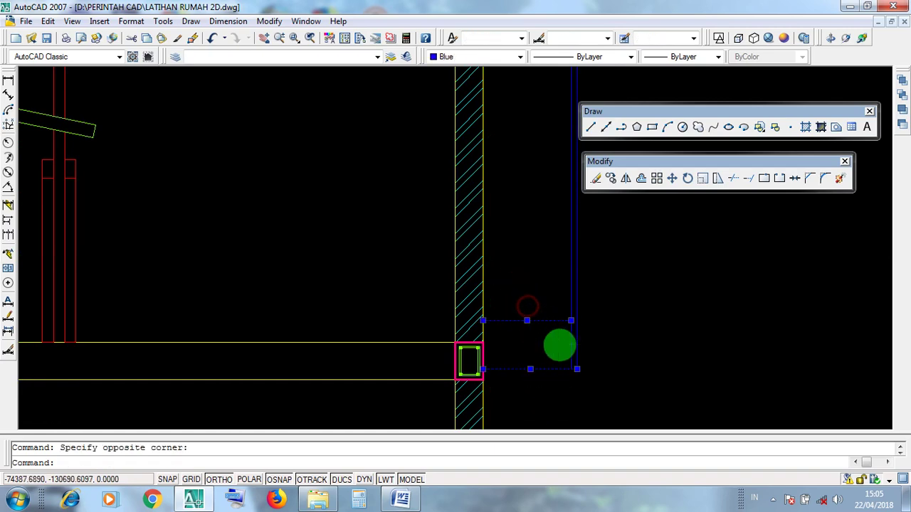
- Highlight the two short horizontal blue eave lines outside the left end wall, then clear the selection
{"action": "scroll", "coordinate": [559, 346], "scroll_direction": "down", "scroll_amount": 4}
{"action": "middle_click_drag", "start_coordinate": [104, 360], "coordinate": [427, 345]}
{"action": "scroll", "coordinate": [186, 332], "scroll_direction": "up", "scroll_amount": 6}
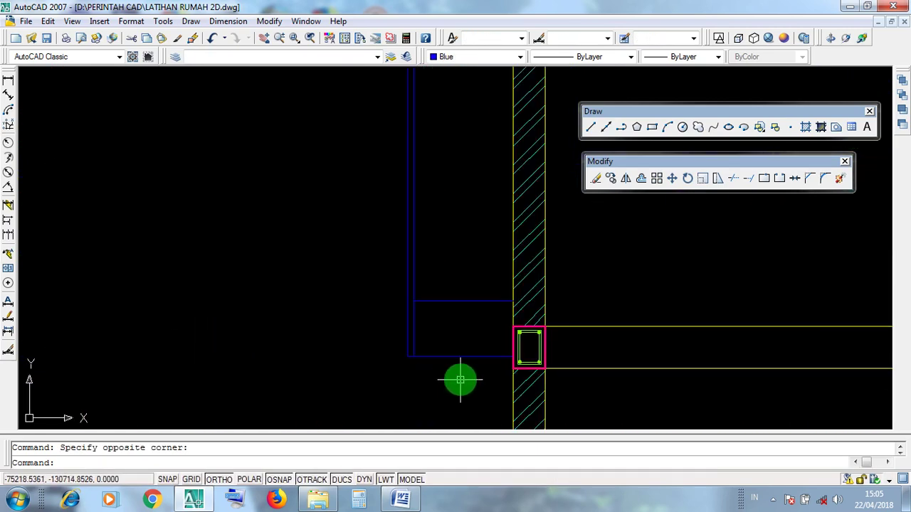
{"action": "left_click", "coordinate": [459, 380]}
{"action": "left_click", "coordinate": [427, 273]}
{"action": "scroll", "coordinate": [301, 341], "scroll_direction": "down", "scroll_amount": 5}
{"action": "key", "text": "Escape"}
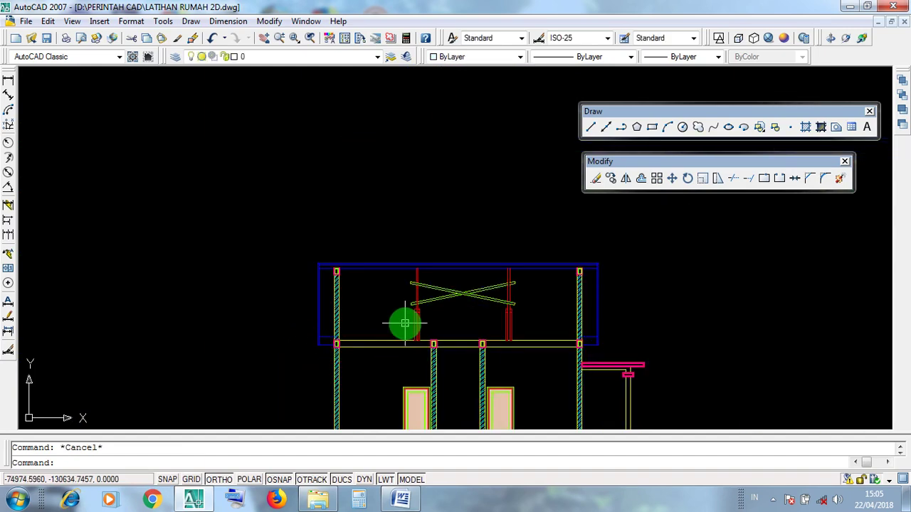
- Examine the blue projection lines linking the truss section, side section and floor plan below the framed section
{"action": "scroll", "coordinate": [404, 322], "scroll_direction": "down", "scroll_amount": 2}
{"action": "scroll", "coordinate": [404, 323], "scroll_direction": "down", "scroll_amount": 6}
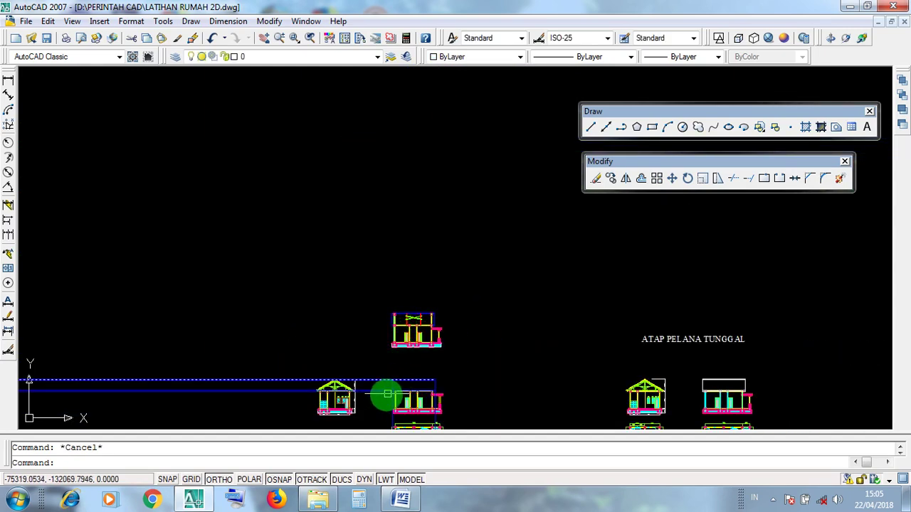
{"action": "scroll", "coordinate": [376, 400], "scroll_direction": "up", "scroll_amount": 5}
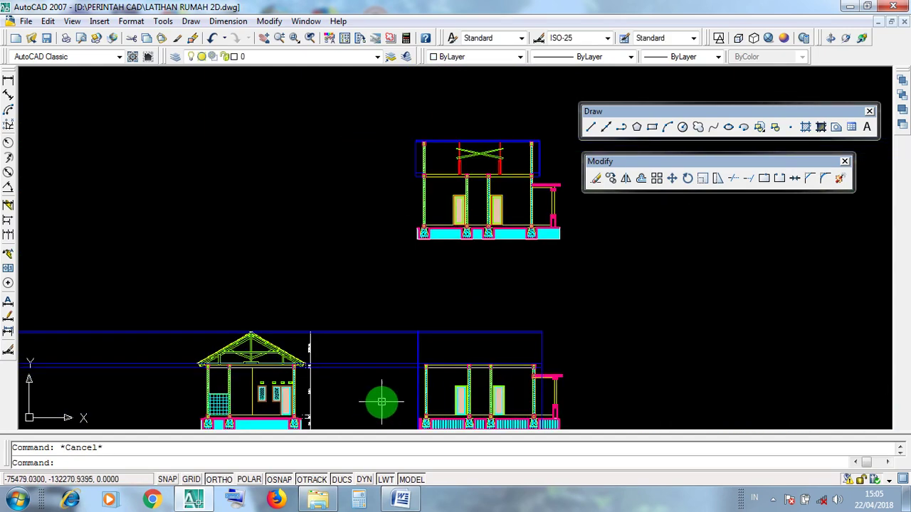
{"action": "mouse_move", "coordinate": [380, 397]}
{"action": "middle_mouse_down"}
{"action": "mouse_move", "coordinate": [367, 342]}
{"action": "mouse_move", "coordinate": [382, 324]}
{"action": "middle_mouse_up"}
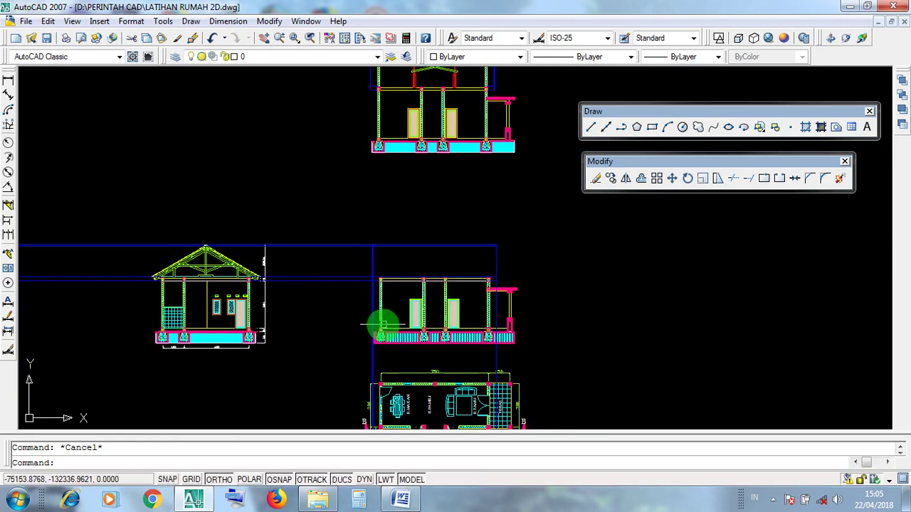
{"action": "scroll", "coordinate": [458, 281], "scroll_direction": "up", "scroll_amount": 2}
{"action": "scroll", "coordinate": [457, 282], "scroll_direction": "up", "scroll_amount": 1}
{"action": "scroll", "coordinate": [245, 261], "scroll_direction": "down", "scroll_amount": 4}
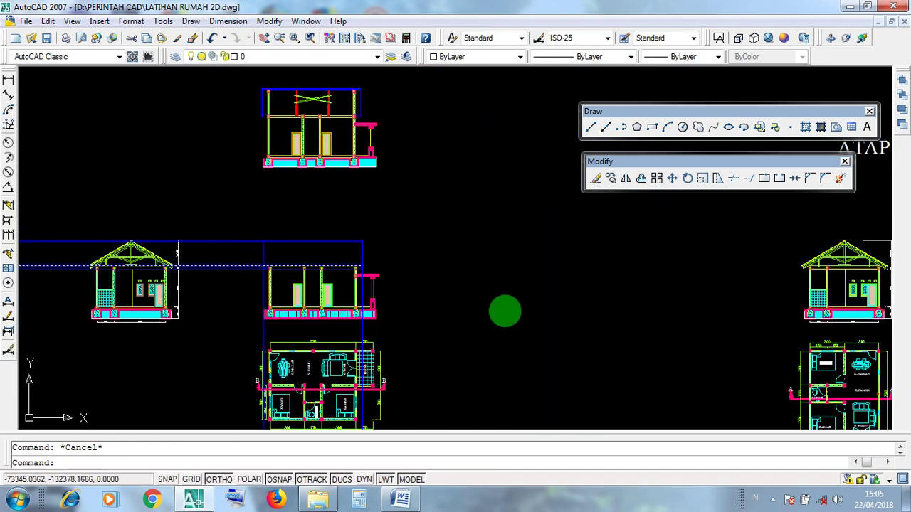
- Compare the front truss section with the side section in the ATAP PELANA TUNGGAL drawing set
{"action": "middle_click_drag", "start_coordinate": [498, 310], "coordinate": [67, 324]}
{"action": "scroll", "coordinate": [452, 279], "scroll_direction": "up", "scroll_amount": 4}
{"action": "left_click", "coordinate": [101, 206]}
{"action": "left_click", "coordinate": [104, 209]}
{"action": "left_click", "coordinate": [99, 205]}
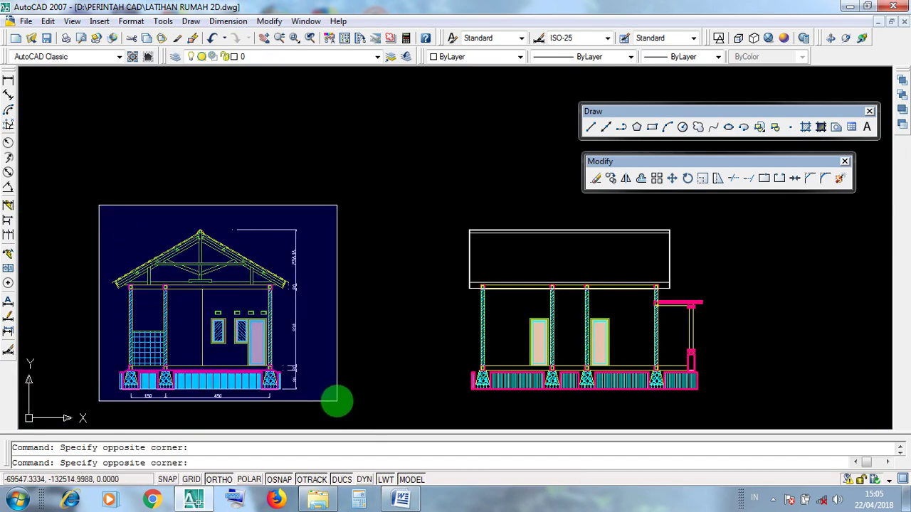
{"action": "left_click", "coordinate": [292, 251]}
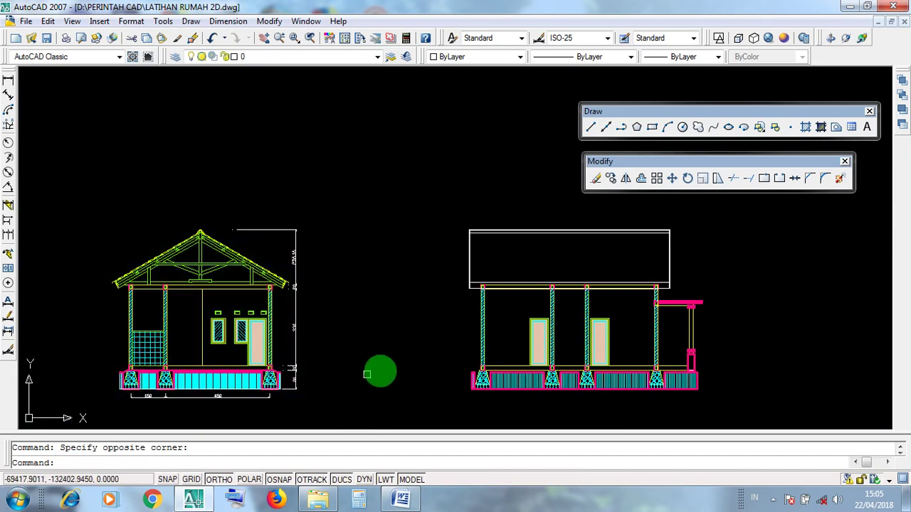
{"action": "mouse_move", "coordinate": [377, 370]}
{"action": "middle_mouse_down"}
{"action": "mouse_move", "coordinate": [389, 359]}
{"action": "mouse_move", "coordinate": [380, 338]}
{"action": "middle_mouse_up"}
{"action": "left_click", "coordinate": [464, 317]}
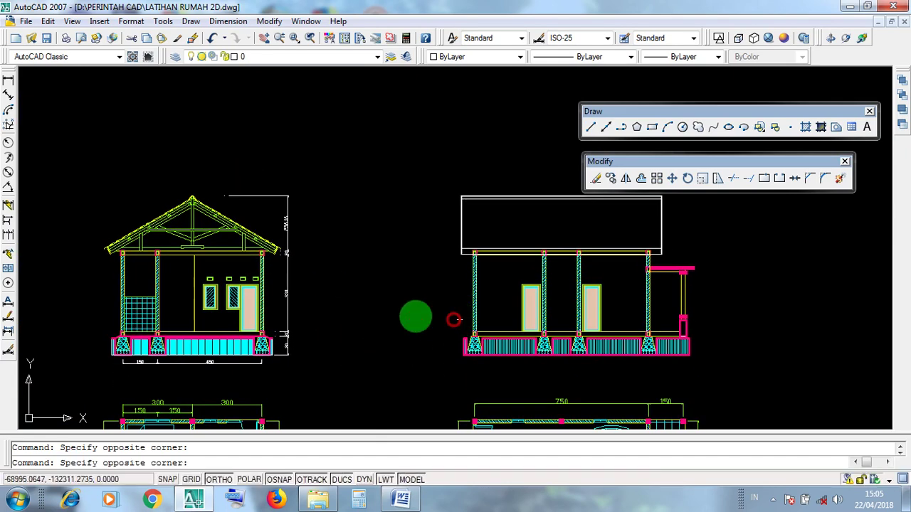
{"action": "left_click", "coordinate": [458, 319]}
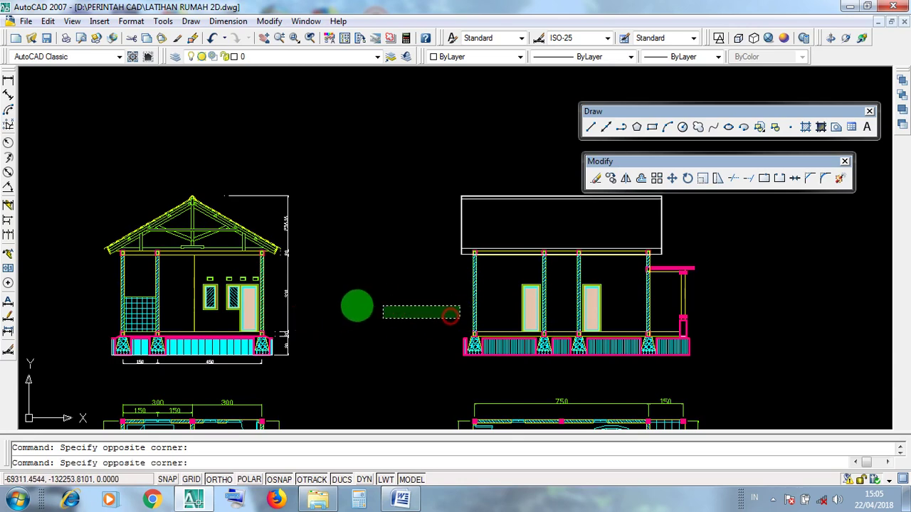
{"action": "left_click", "coordinate": [303, 307]}
- Examine the floor plan, roof outline plan and tiled roof plan below the ATAP PELANA TUNGGAL side section
{"action": "mouse_move", "coordinate": [346, 358]}
{"action": "middle_mouse_down"}
{"action": "mouse_move", "coordinate": [301, 384]}
{"action": "mouse_move", "coordinate": [243, 396]}
{"action": "mouse_move", "coordinate": [358, 349]}
{"action": "mouse_move", "coordinate": [339, 246]}
{"action": "middle_mouse_up"}
{"action": "scroll", "coordinate": [370, 354], "scroll_direction": "down", "scroll_amount": 2}
{"action": "scroll", "coordinate": [318, 314], "scroll_direction": "up", "scroll_amount": 2}
{"action": "mouse_move", "coordinate": [390, 377]}
{"action": "middle_mouse_down"}
{"action": "mouse_move", "coordinate": [378, 308]}
{"action": "mouse_move", "coordinate": [400, 196]}
{"action": "middle_mouse_up"}
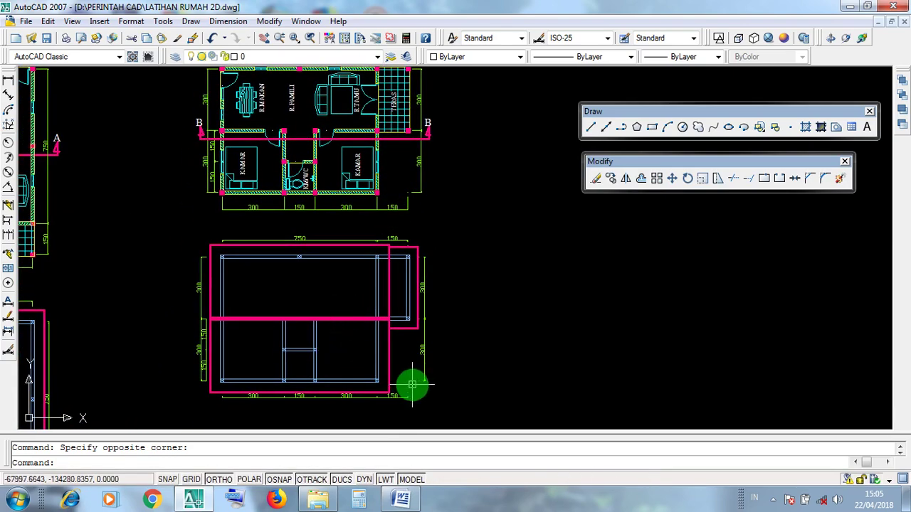
{"action": "middle_click_drag", "start_coordinate": [422, 413], "coordinate": [412, 266]}
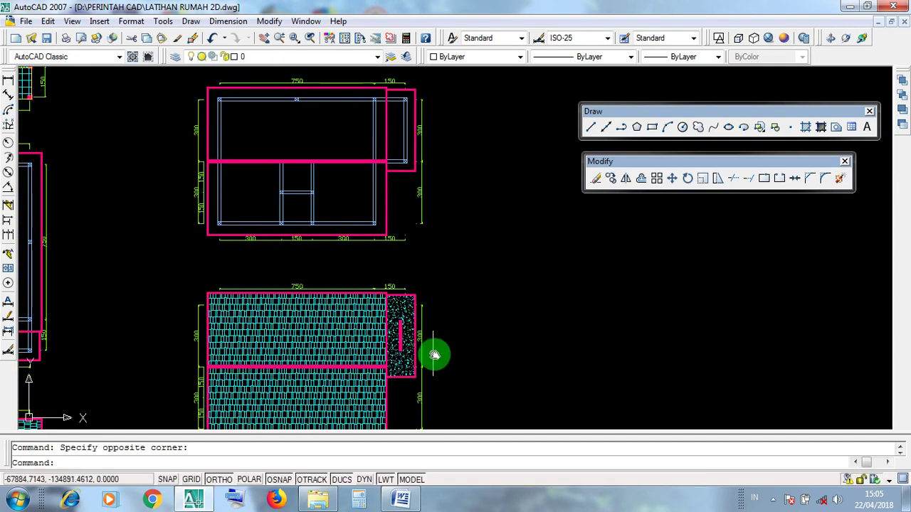
{"action": "middle_click_drag", "start_coordinate": [433, 351], "coordinate": [405, 319]}
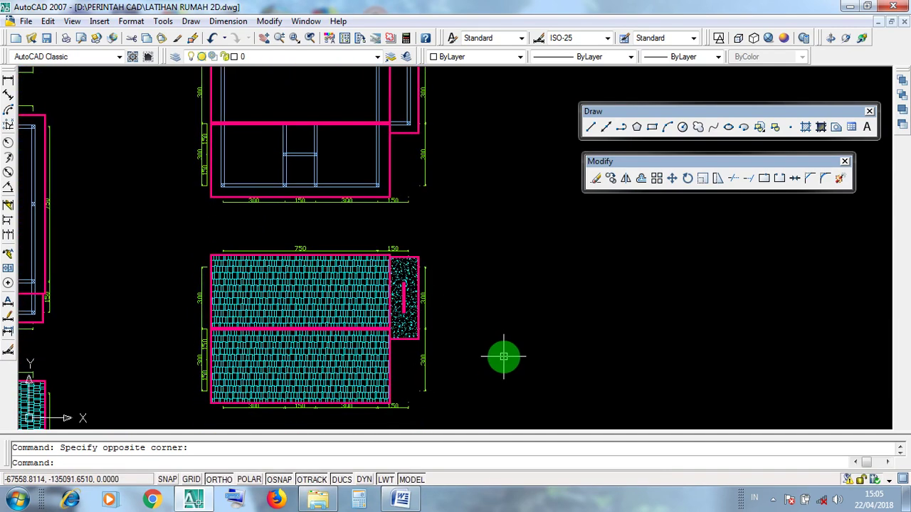
{"action": "scroll", "coordinate": [470, 382], "scroll_direction": "down", "scroll_amount": 2}
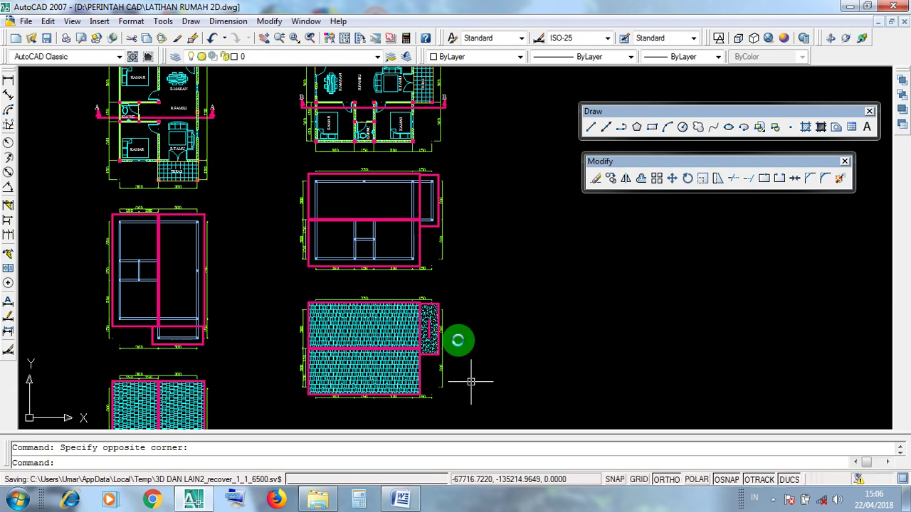
{"action": "scroll", "coordinate": [459, 341], "scroll_direction": "down", "scroll_amount": 2}
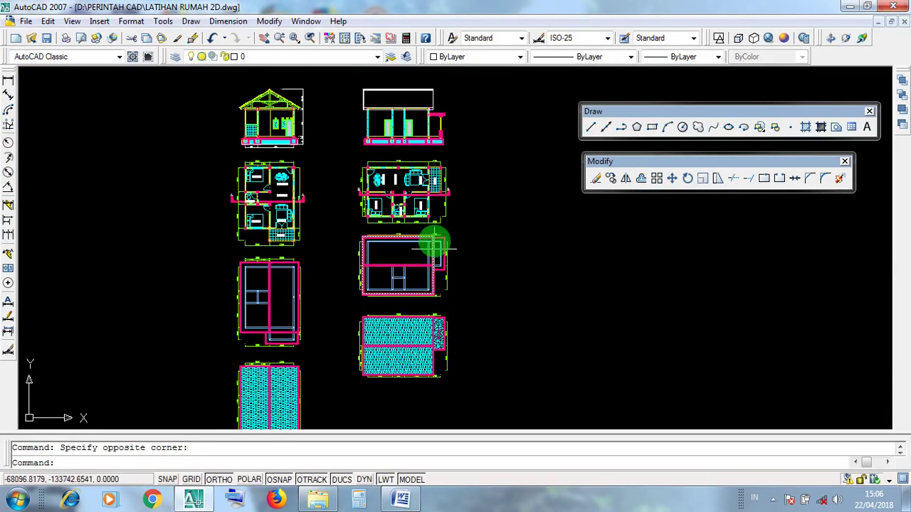
- Erase the three closely spaced white ridge lines of the roof on the ATAP PELANA TUNGGAL side section
{"action": "middle_click_drag", "start_coordinate": [451, 203], "coordinate": [488, 281]}
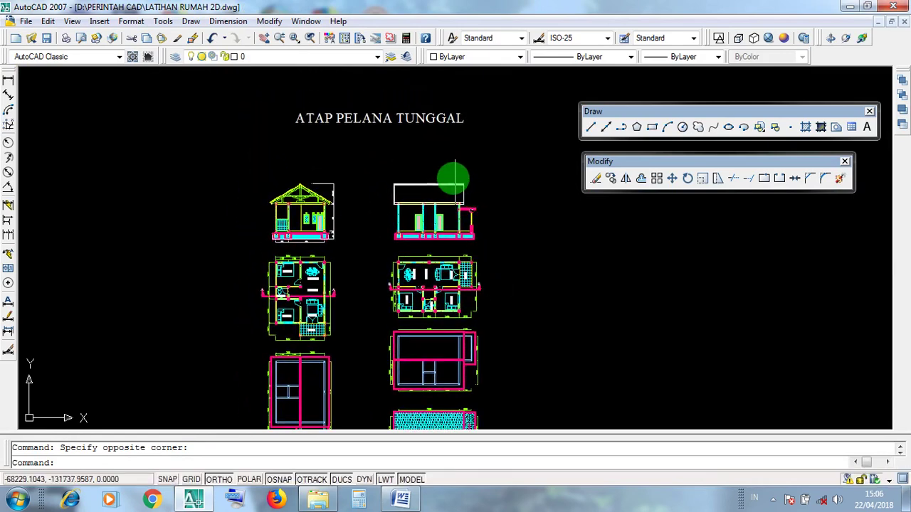
{"action": "scroll", "coordinate": [453, 176], "scroll_direction": "up", "scroll_amount": 6}
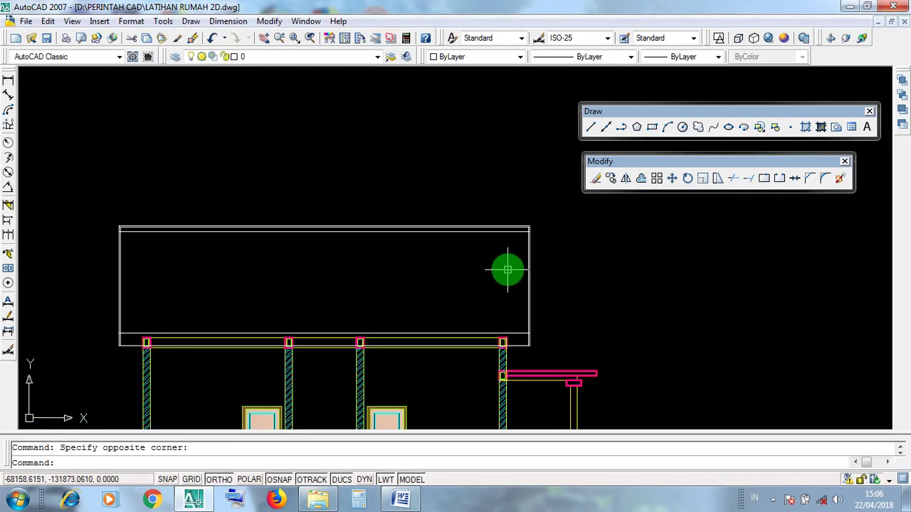
{"action": "left_click", "coordinate": [469, 229]}
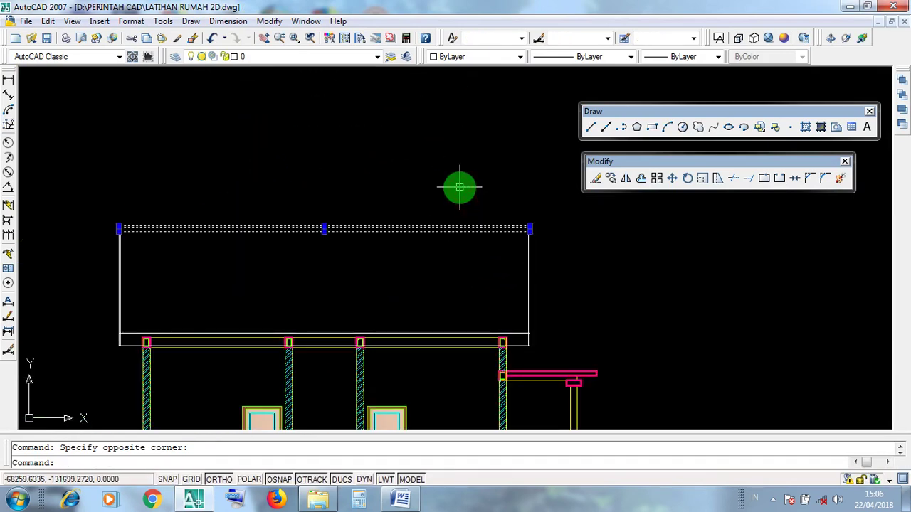
{"action": "key", "text": "Delete"}
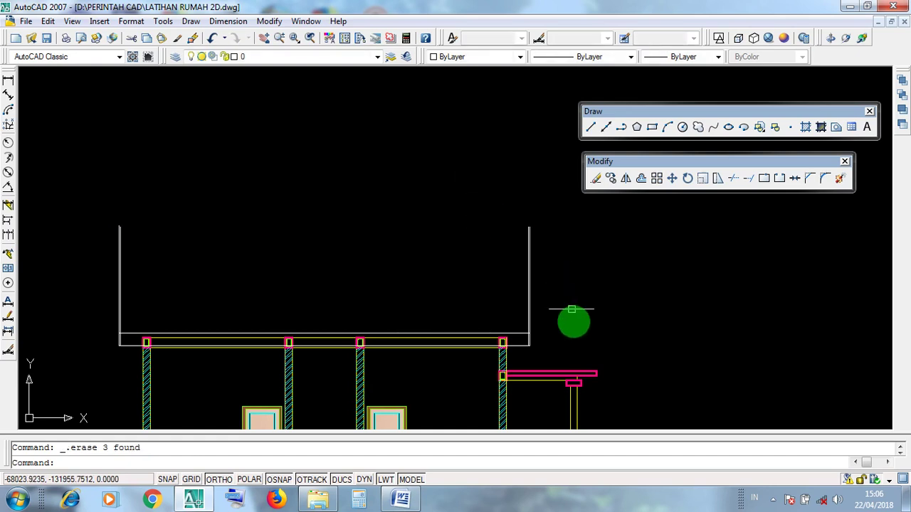
- Erase the remaining white roof lines on the side section: both double vertical edges and the two horizontal eave lines
{"action": "left_click", "coordinate": [549, 358]}
{"action": "left_click", "coordinate": [516, 248]}
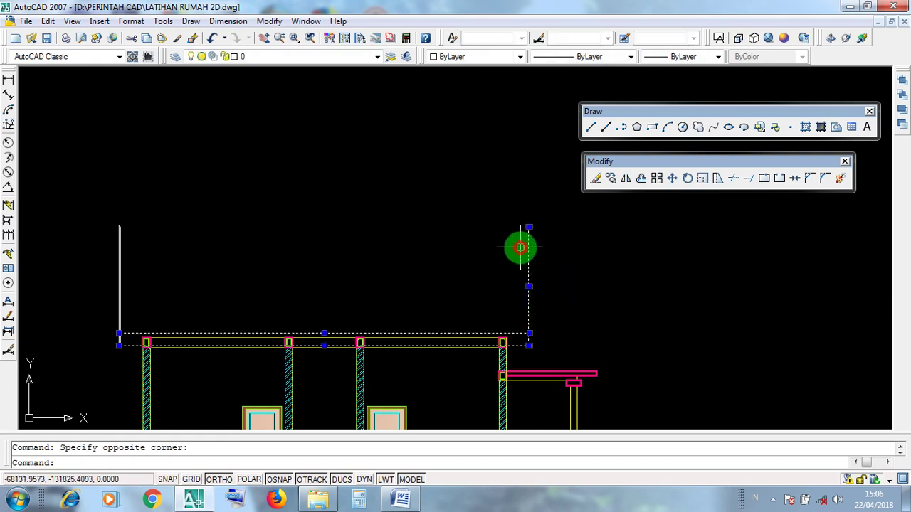
{"action": "left_click", "coordinate": [166, 308]}
{"action": "left_click", "coordinate": [105, 266]}
{"action": "key", "text": "Delete"}
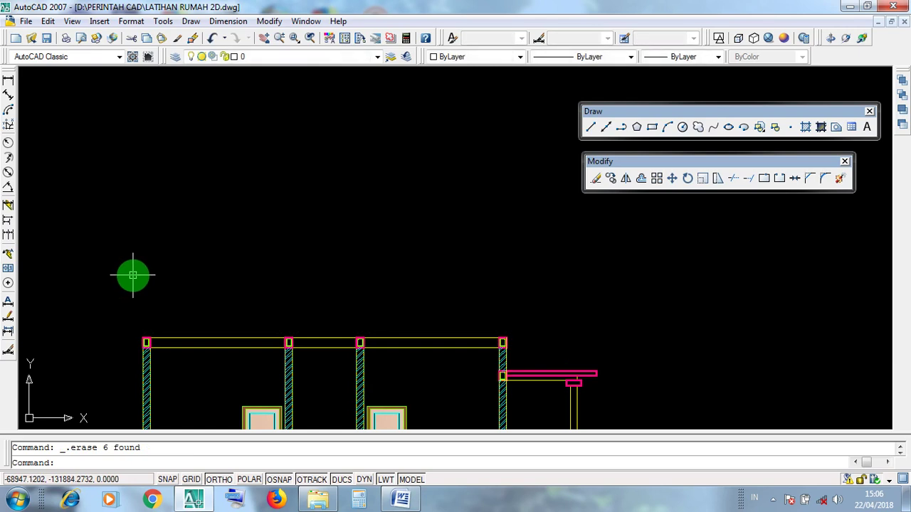
{"action": "left_click", "coordinate": [525, 303]}
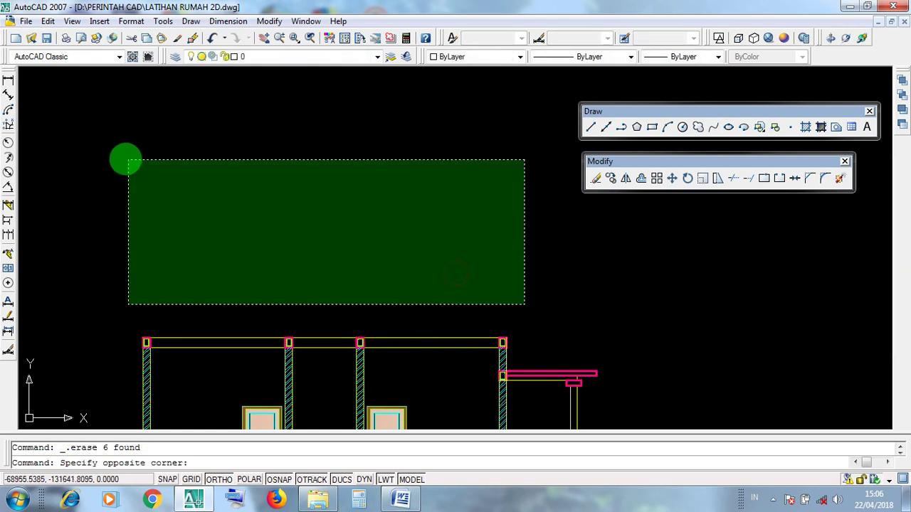
{"action": "left_click", "coordinate": [102, 153]}
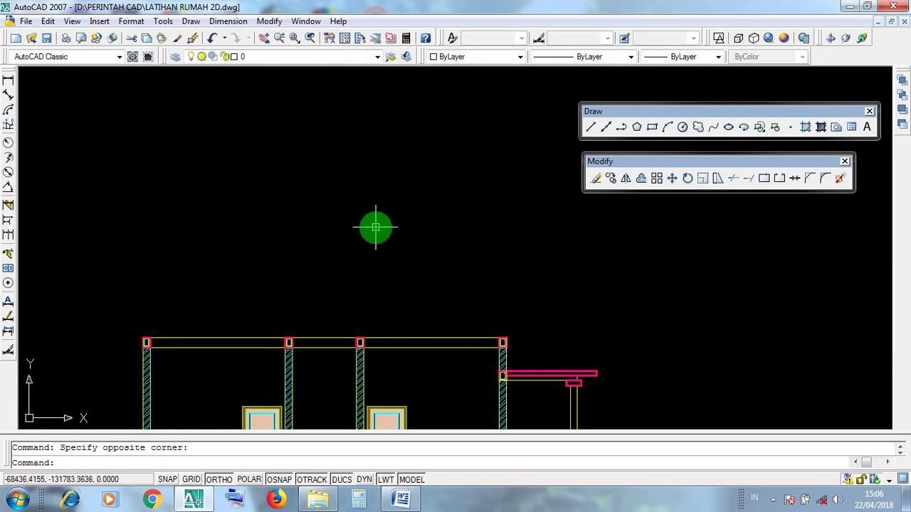
- Examine the closely spaced blue horizontal ridge lines above the side section in the neighbouring projection example
{"action": "scroll", "coordinate": [502, 256], "scroll_direction": "down", "scroll_amount": 8}
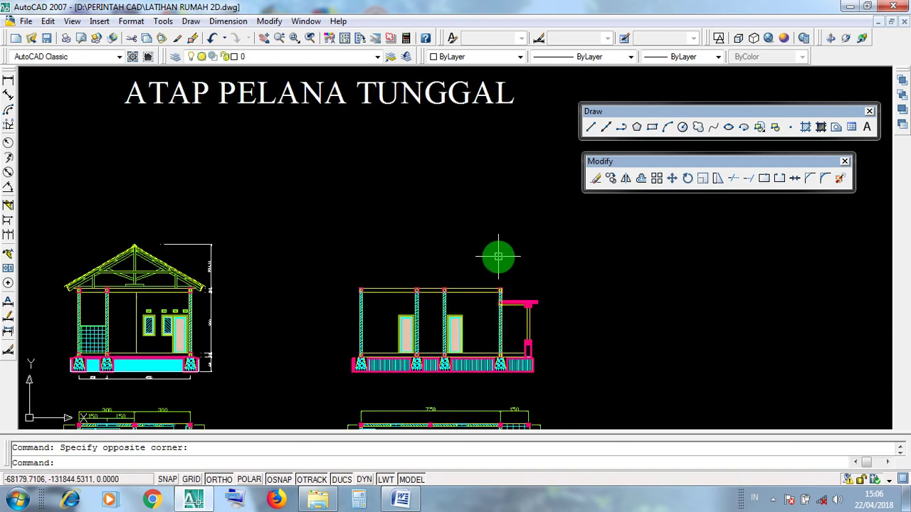
{"action": "mouse_move", "coordinate": [248, 263]}
{"action": "middle_mouse_down"}
{"action": "mouse_move", "coordinate": [518, 283]}
{"action": "mouse_move", "coordinate": [349, 305]}
{"action": "middle_mouse_up"}
{"action": "scroll", "coordinate": [196, 277], "scroll_direction": "up", "scroll_amount": 5}
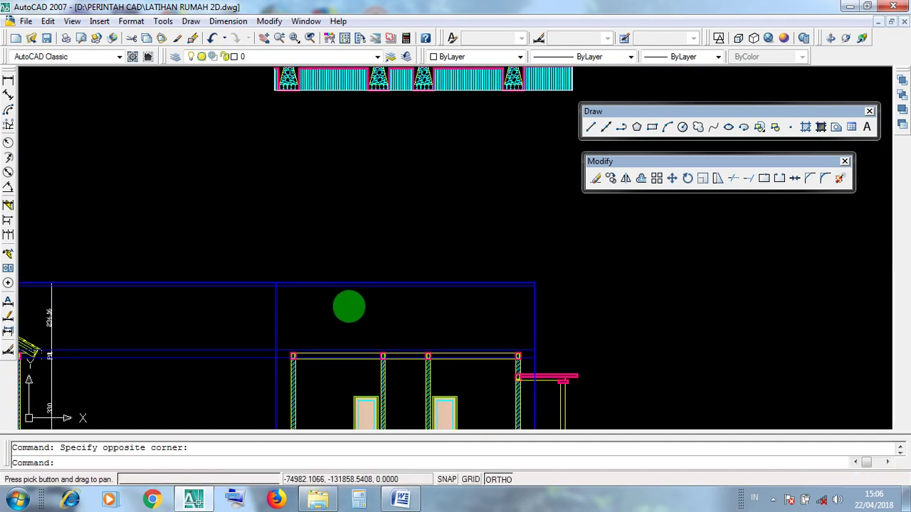
{"action": "scroll", "coordinate": [372, 294], "scroll_direction": "up", "scroll_amount": 3}
{"action": "scroll", "coordinate": [375, 286], "scroll_direction": "up", "scroll_amount": 4}
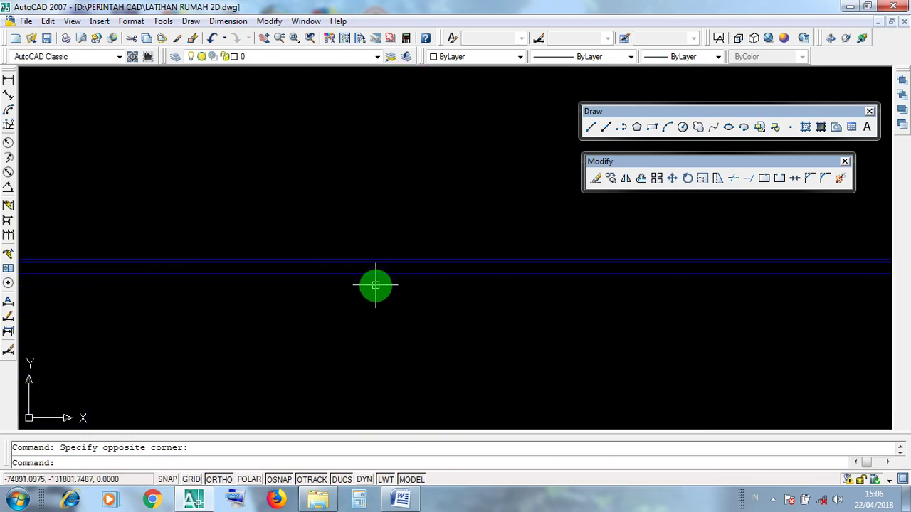
{"action": "left_click", "coordinate": [377, 253]}
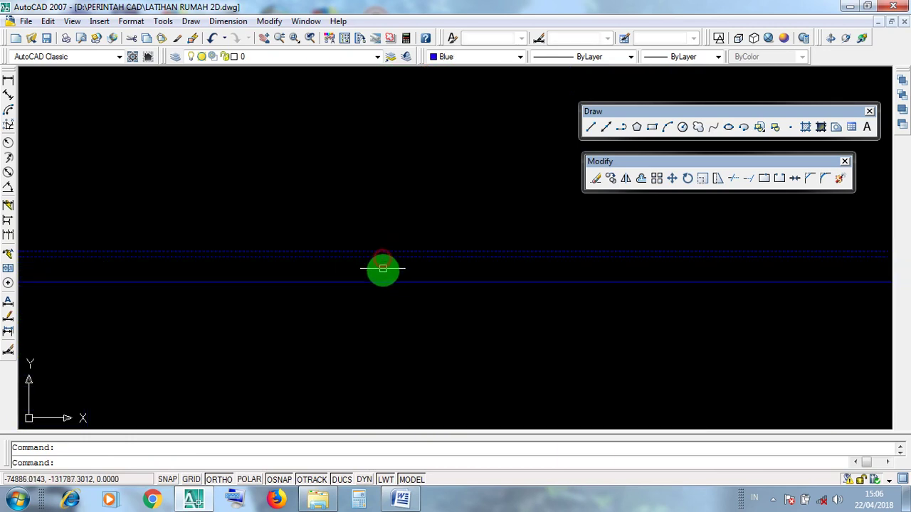
{"action": "left_click", "coordinate": [386, 282]}
{"action": "scroll", "coordinate": [386, 281], "scroll_direction": "down", "scroll_amount": 5}
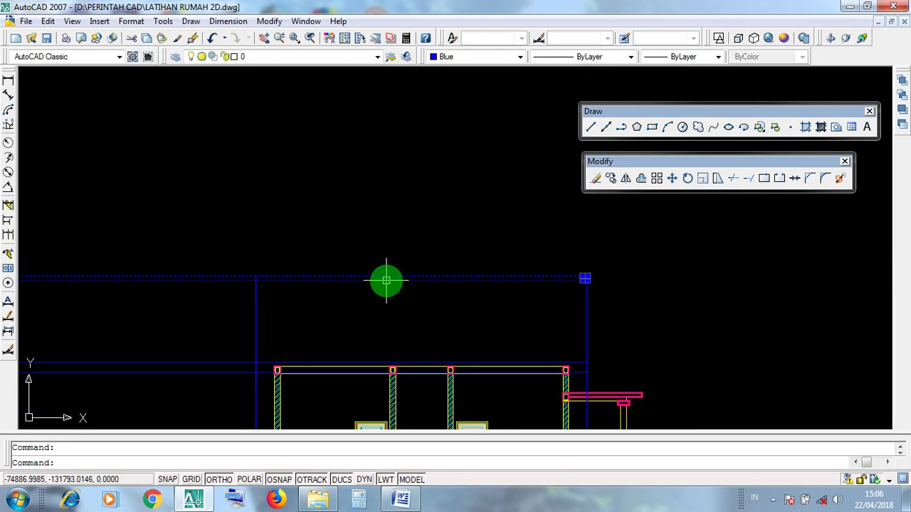
{"action": "scroll", "coordinate": [387, 281], "scroll_direction": "down", "scroll_amount": 4}
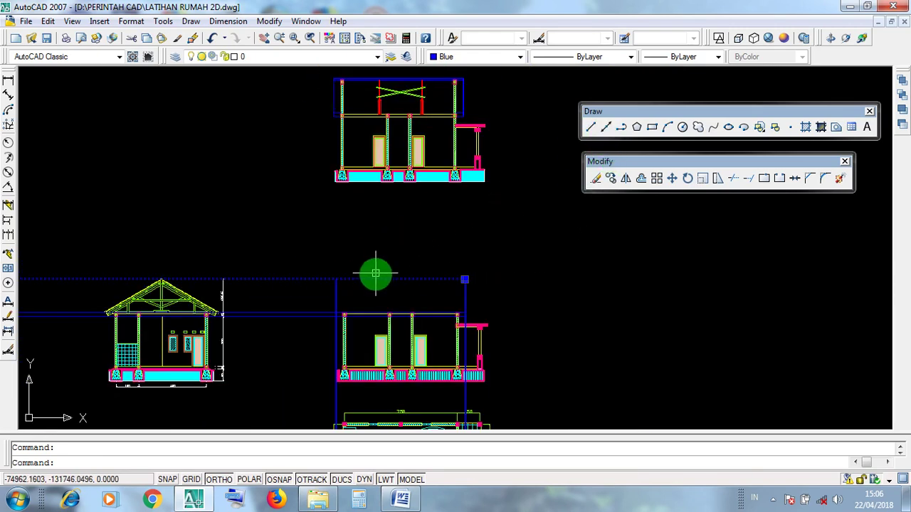
- Trace the highlighted blue ridge lines from the example's side section back to the peak of the front truss section
{"action": "left_click", "coordinate": [593, 113]}
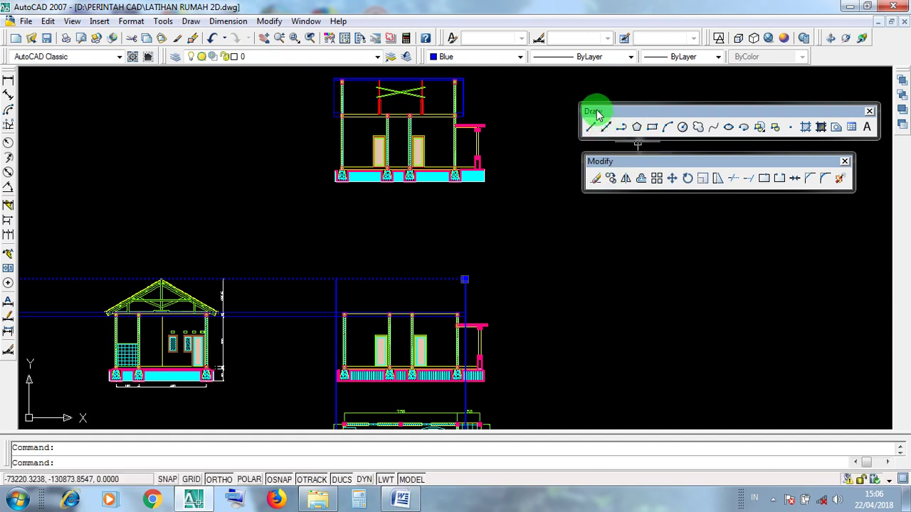
{"action": "scroll", "coordinate": [150, 276], "scroll_direction": "up", "scroll_amount": 8}
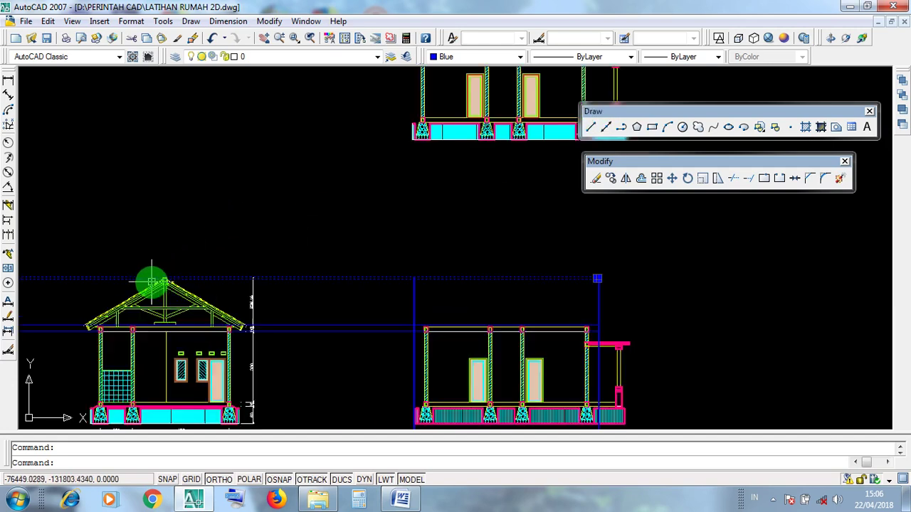
{"action": "scroll", "coordinate": [265, 274], "scroll_direction": "down", "scroll_amount": 6}
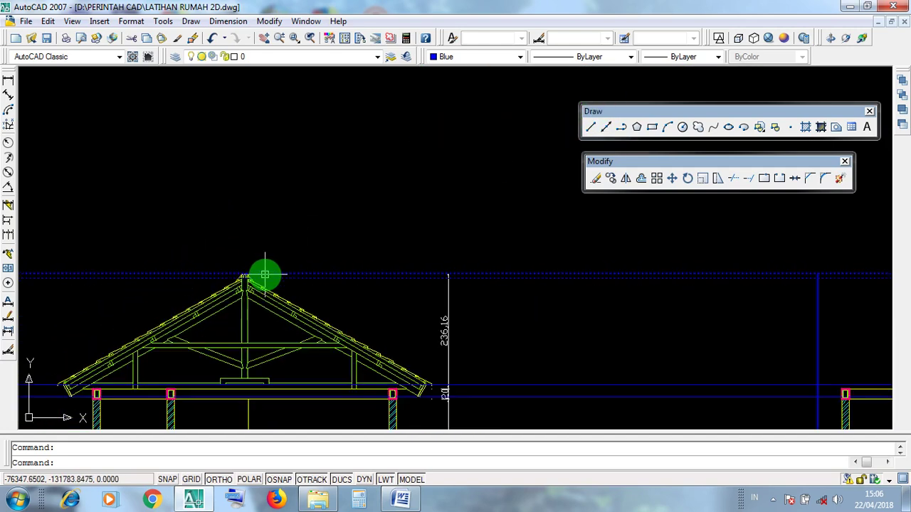
{"action": "scroll", "coordinate": [265, 284], "scroll_direction": "up", "scroll_amount": 5}
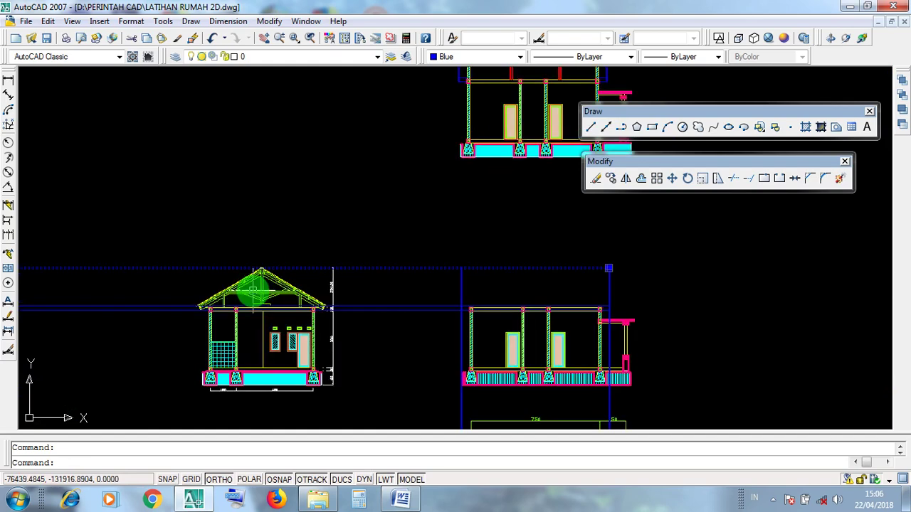
{"action": "scroll", "coordinate": [287, 212], "scroll_direction": "up", "scroll_amount": 2}
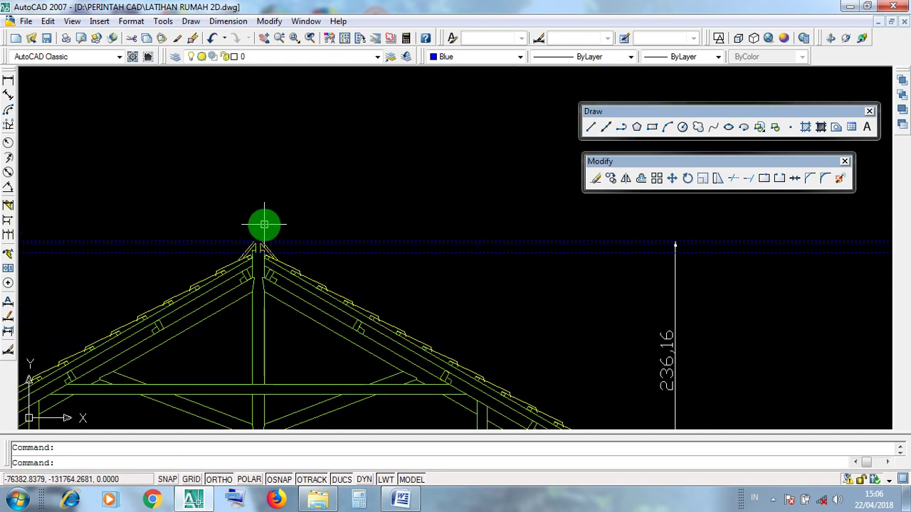
{"action": "scroll", "coordinate": [256, 229], "scroll_direction": "up", "scroll_amount": 3}
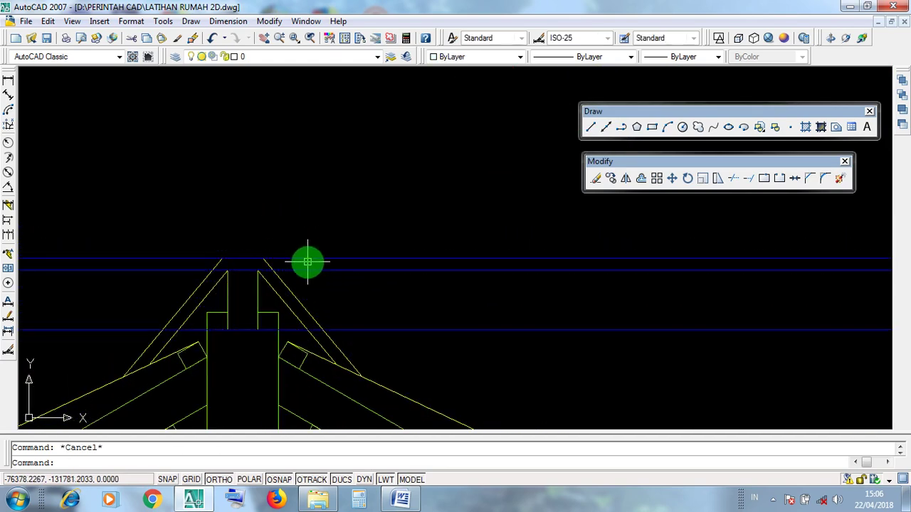
- Inspect how the three blue projection lines align with the ridge cap's outer and inner tops and the ridge board's lower edge
{"action": "left_click", "coordinate": [308, 258]}
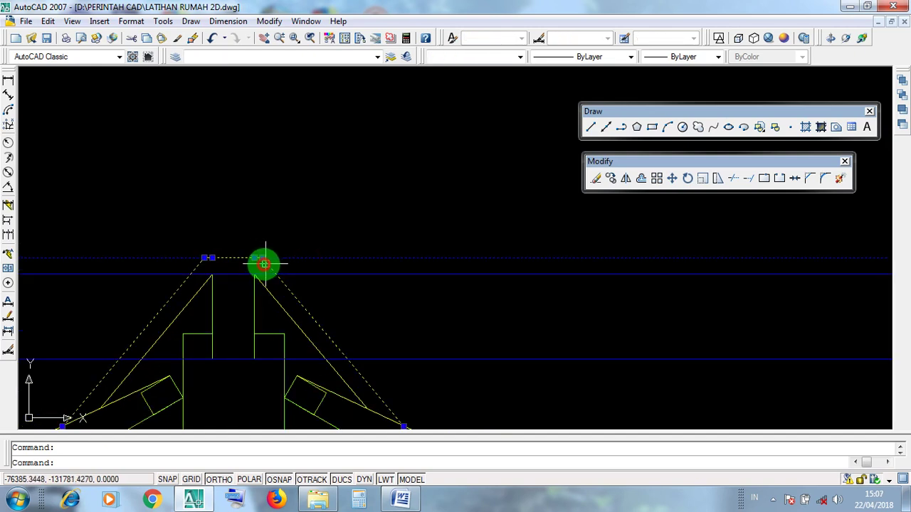
{"action": "key", "text": "Escape"}
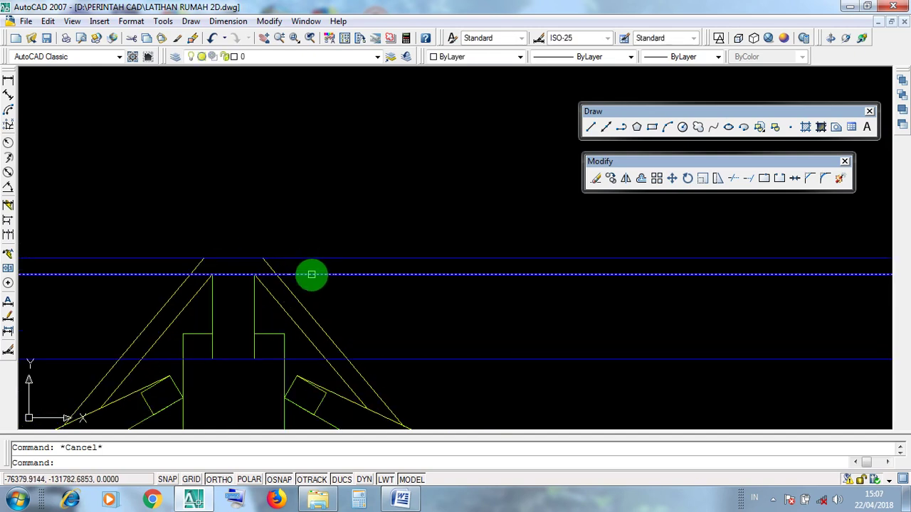
{"action": "left_click", "coordinate": [309, 274]}
{"action": "key", "text": "Escape"}
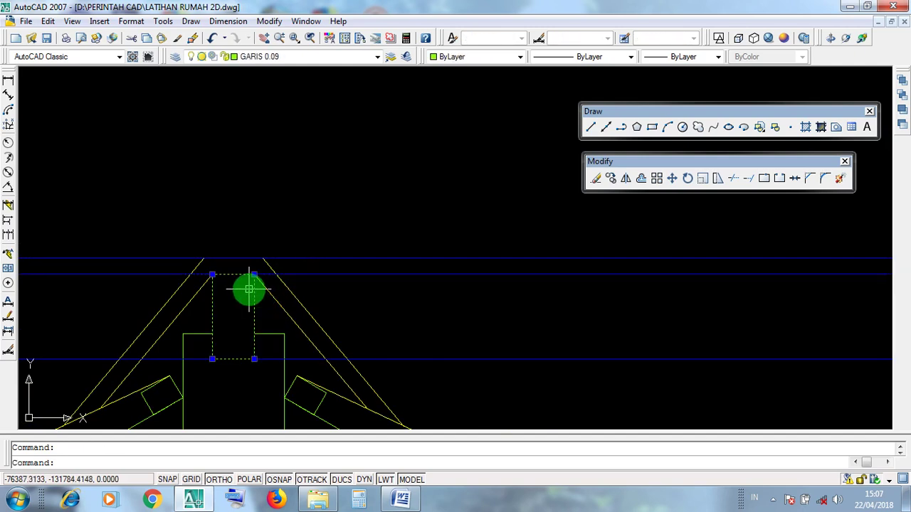
{"action": "left_click", "coordinate": [239, 275]}
{"action": "left_click", "coordinate": [239, 360]}
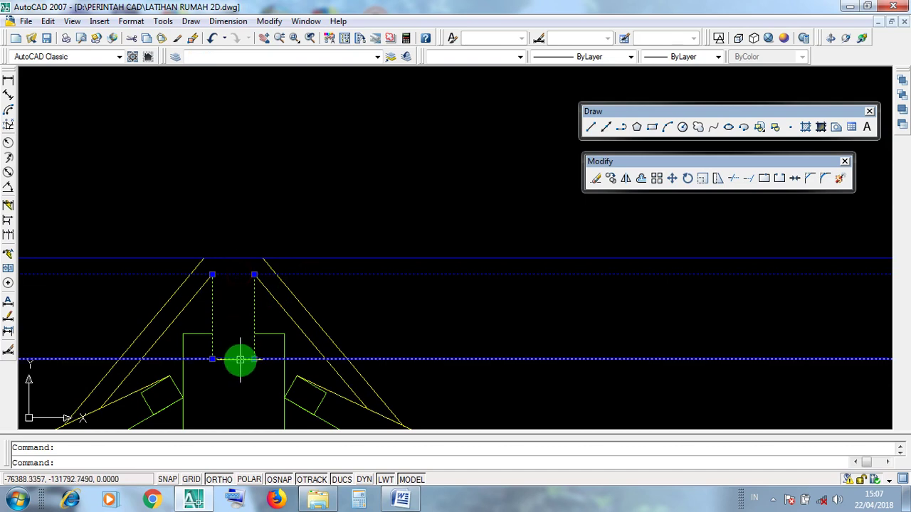
{"action": "key", "text": "Escape"}
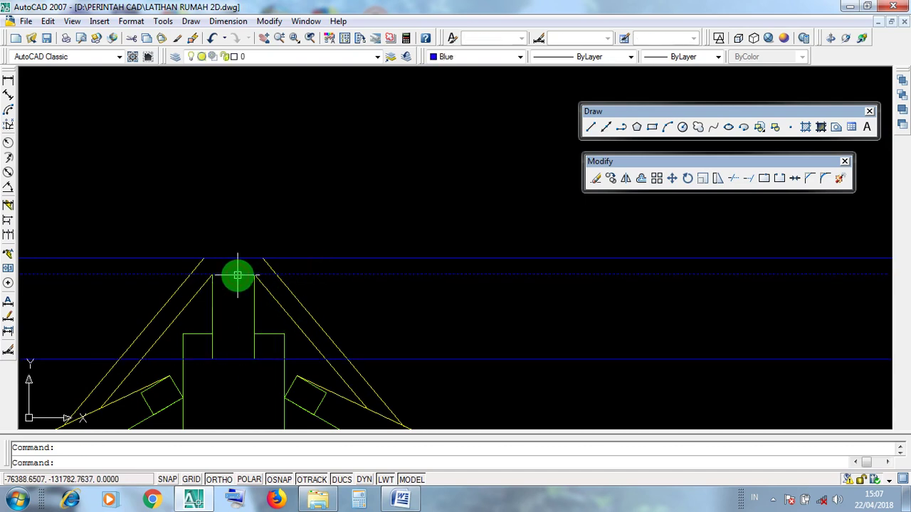
{"action": "key", "text": "Escape"}
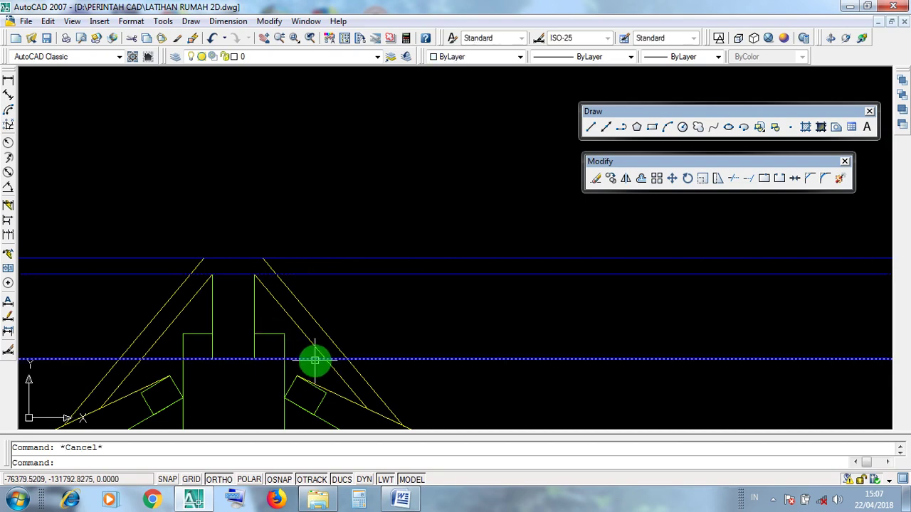
{"action": "left_click", "coordinate": [314, 360]}
{"action": "left_click", "coordinate": [228, 360]}
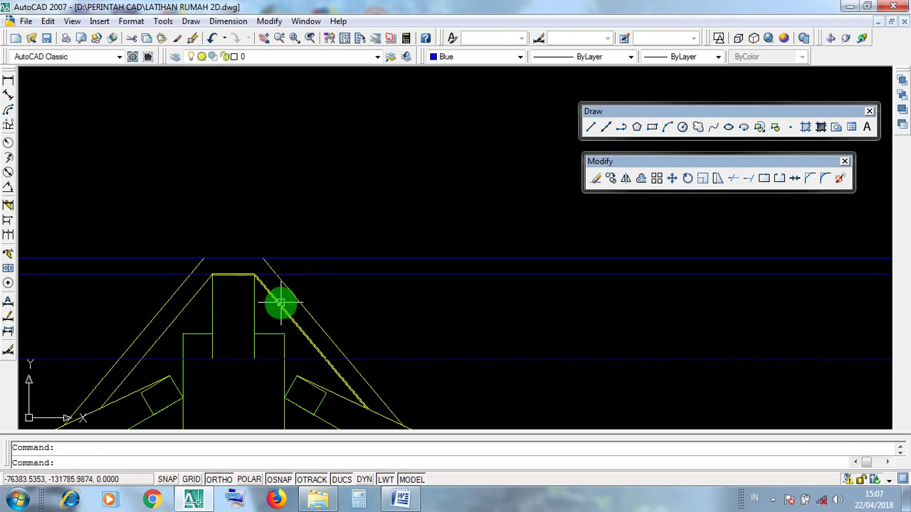
{"action": "key", "text": "Escape"}
- Examine the projection lines running from the example's front truss section across to its side section
{"action": "scroll", "coordinate": [258, 254], "scroll_direction": "down", "scroll_amount": 5}
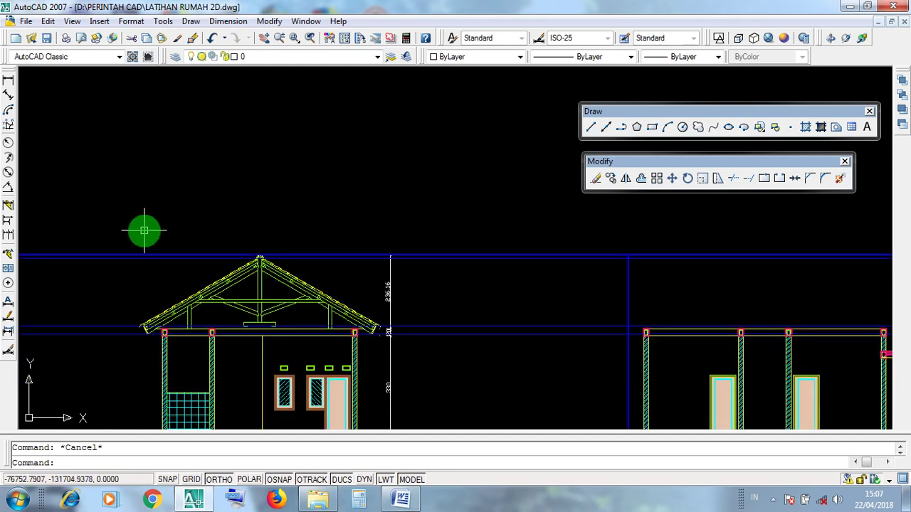
{"action": "scroll", "coordinate": [143, 230], "scroll_direction": "down", "scroll_amount": 2}
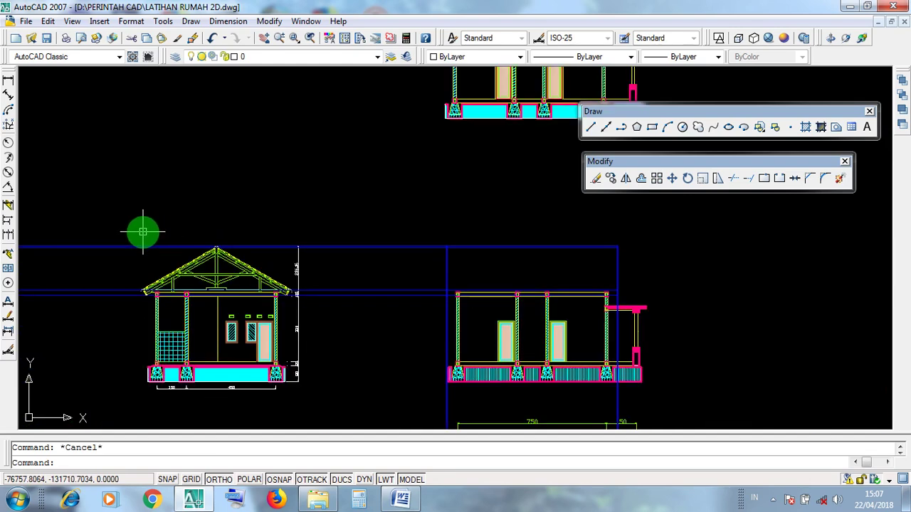
{"action": "left_click", "coordinate": [356, 217]}
{"action": "left_click", "coordinate": [670, 402]}
{"action": "key", "text": "Escape"}
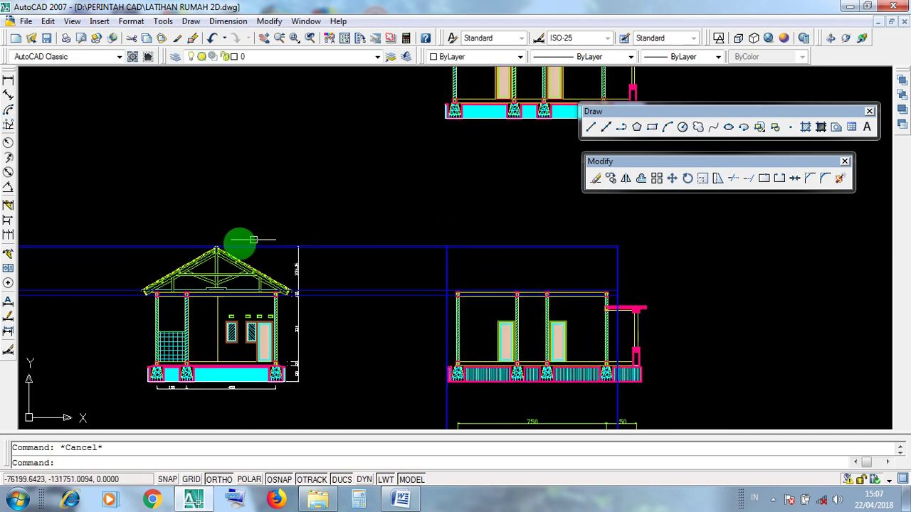
- Inspect the ridge board rectangle at the truss peak and its upper corners against the blue projection lines
{"action": "scroll", "coordinate": [253, 240], "scroll_direction": "up", "scroll_amount": 10}
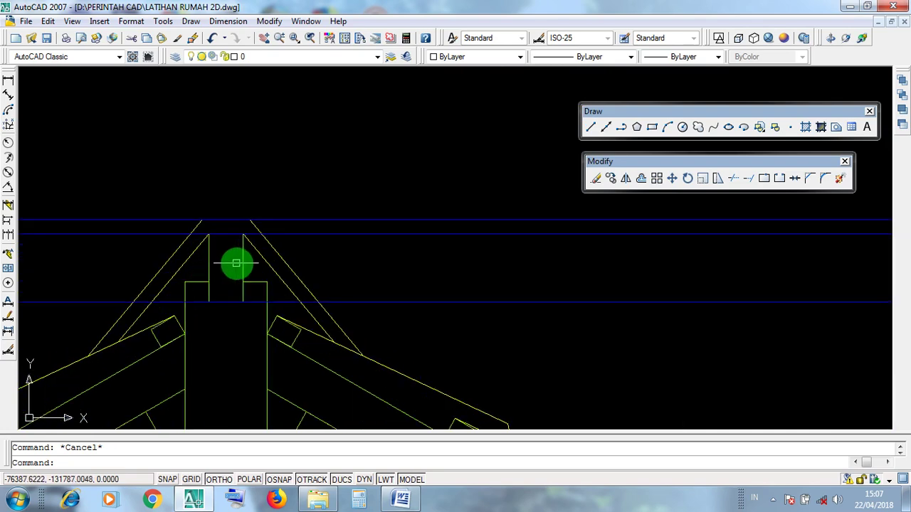
{"action": "left_click", "coordinate": [242, 265]}
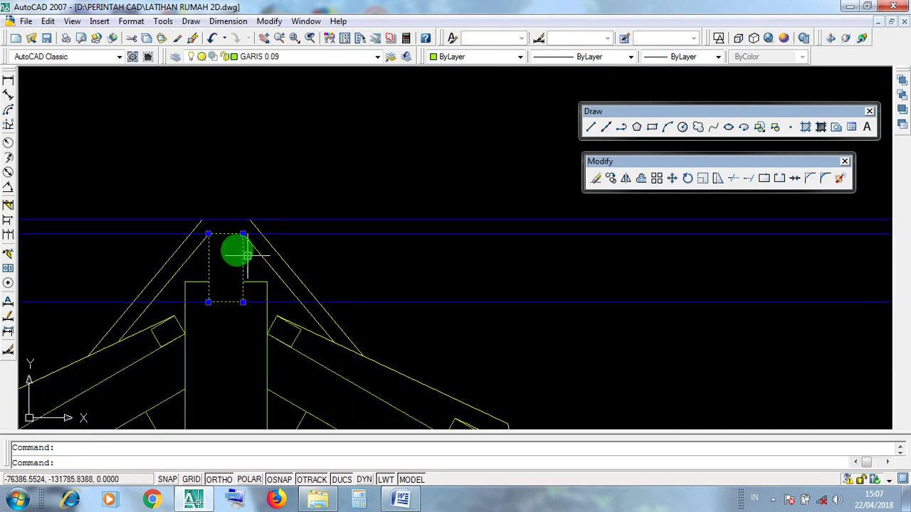
{"action": "scroll", "coordinate": [228, 242], "scroll_direction": "up", "scroll_amount": 2}
{"action": "left_click", "coordinate": [200, 231]}
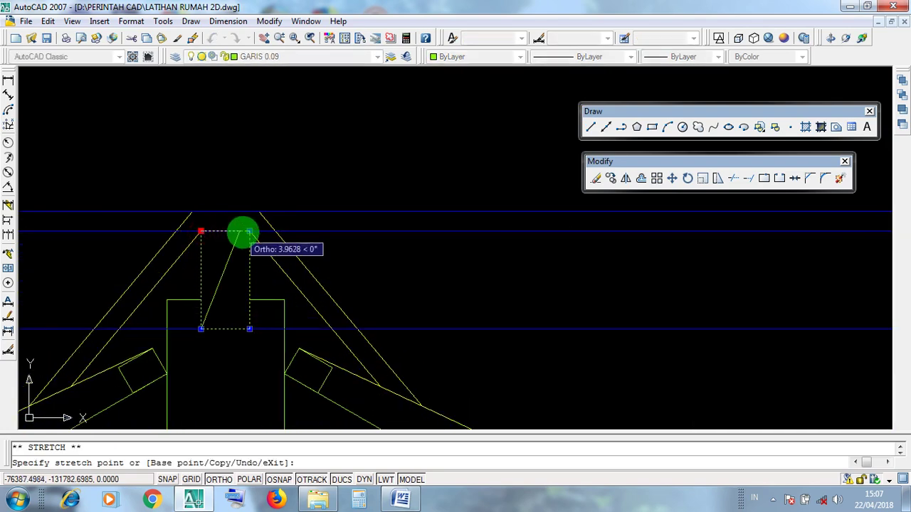
{"action": "key", "text": "Escape"}
{"action": "left_click", "coordinate": [249, 231]}
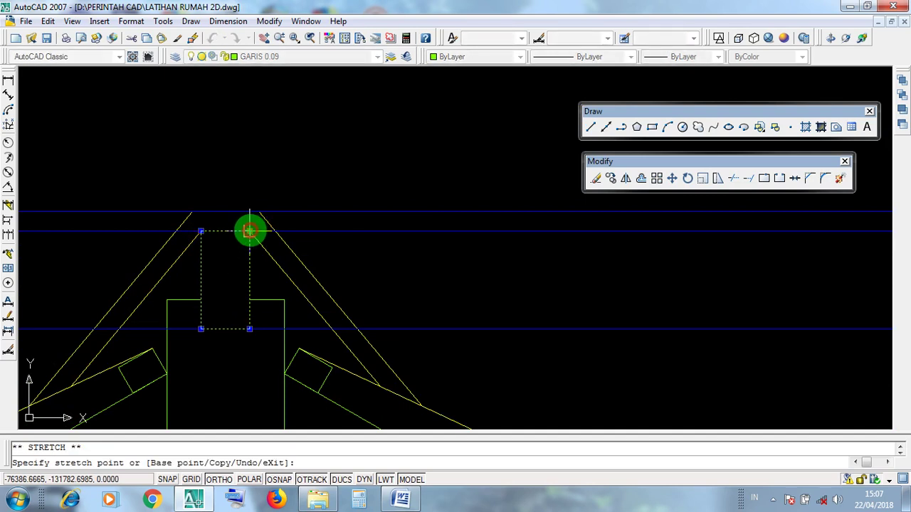
{"action": "key", "text": "Escape"}
{"action": "key", "text": "Escape"}
{"action": "key", "text": "Escape"}
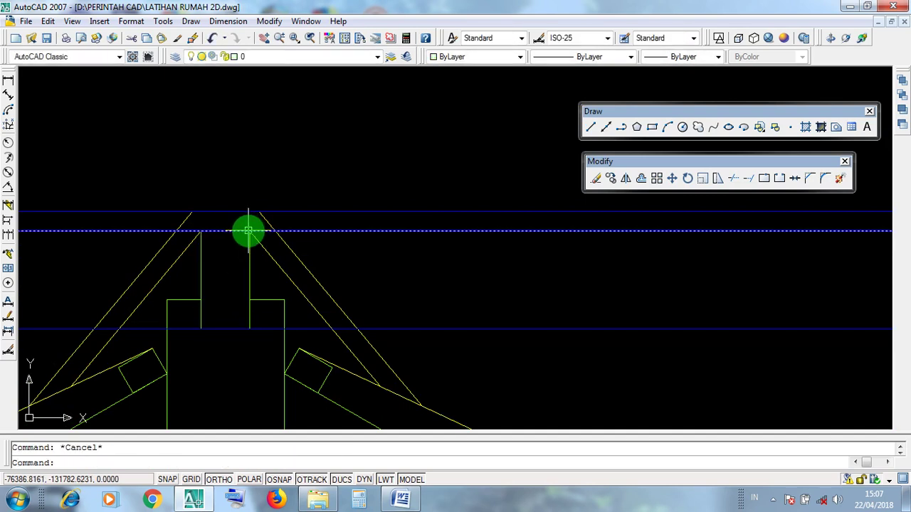
{"action": "key", "text": "Escape"}
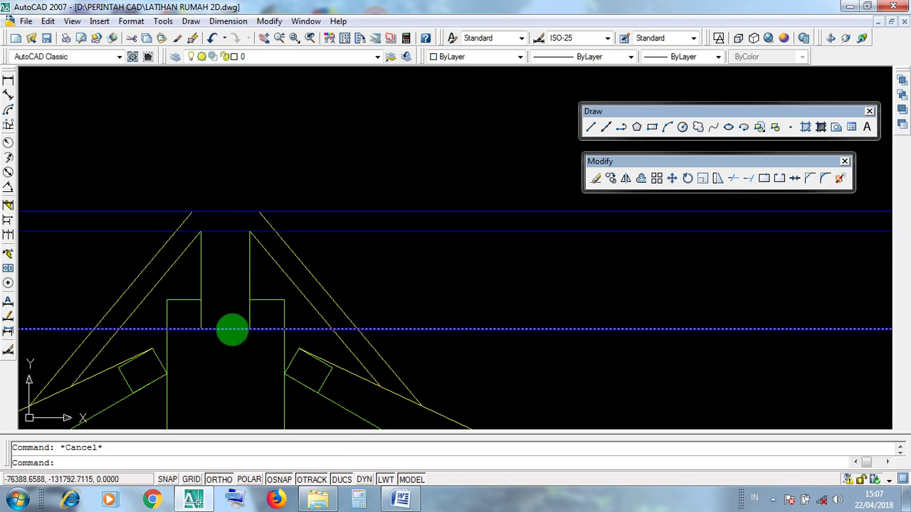
- Examine the blue ridge lines on the completed side section above the example, and return to the ATAP PELANA TUNGGAL sections
{"action": "scroll", "coordinate": [233, 329], "scroll_direction": "down", "scroll_amount": 6}
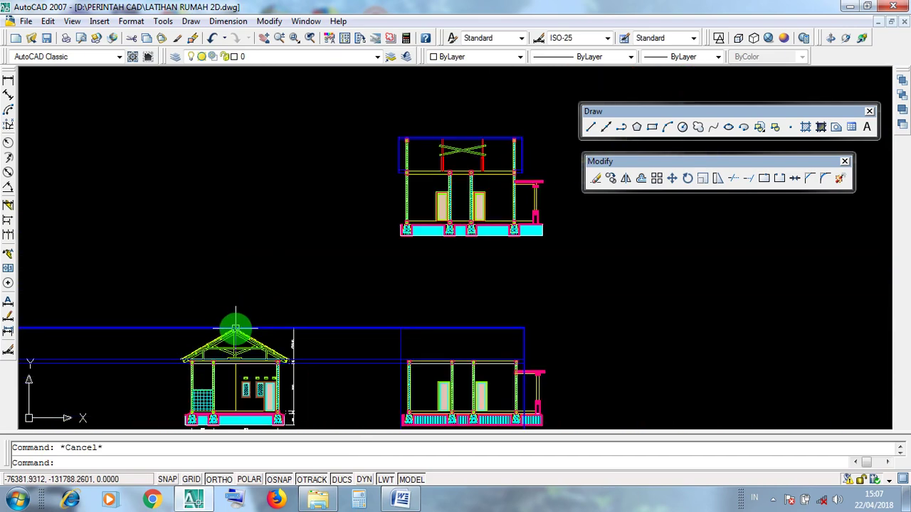
{"action": "middle_click_drag", "start_coordinate": [364, 280], "coordinate": [303, 341]}
{"action": "scroll", "coordinate": [392, 179], "scroll_direction": "up", "scroll_amount": 6}
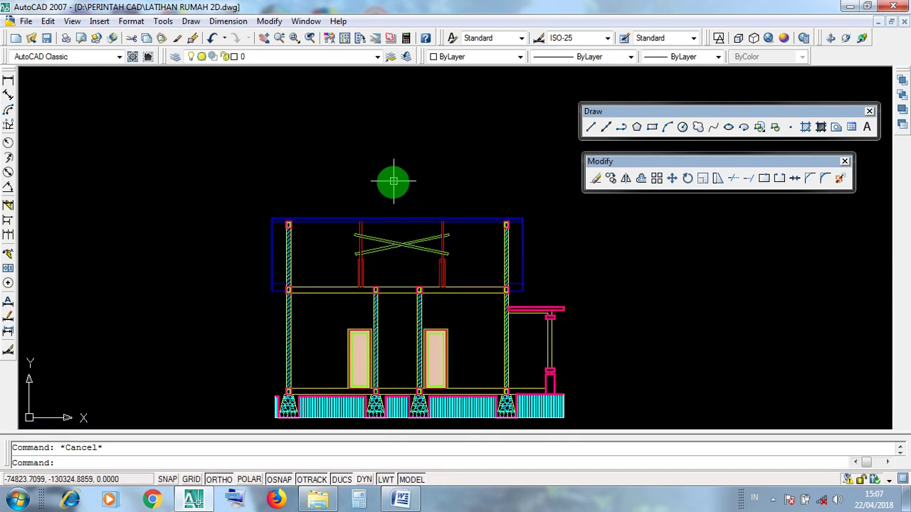
{"action": "scroll", "coordinate": [391, 201], "scroll_direction": "up", "scroll_amount": 2}
{"action": "left_click", "coordinate": [397, 267]}
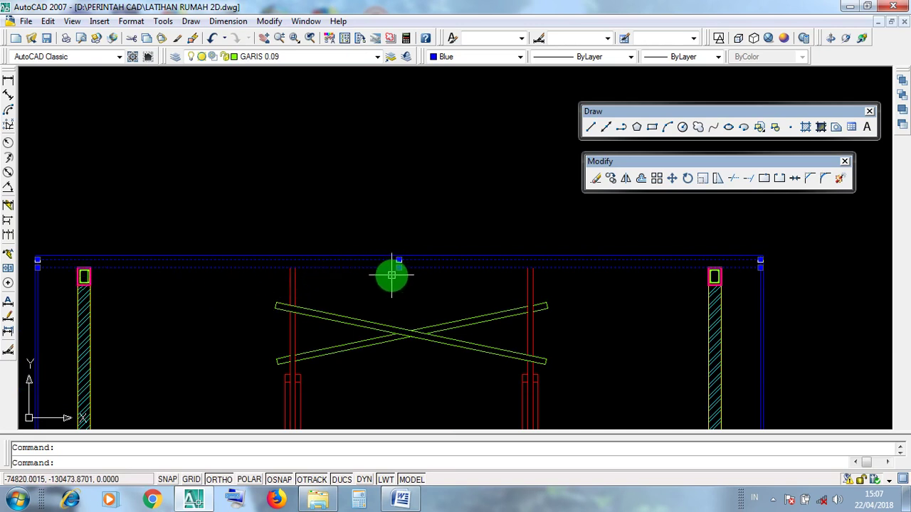
{"action": "key", "text": "Escape"}
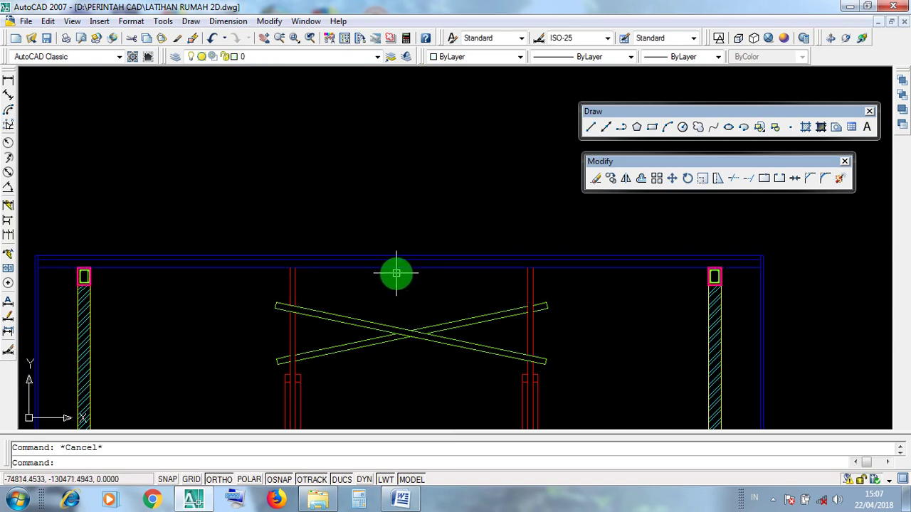
{"action": "scroll", "coordinate": [392, 272], "scroll_direction": "down", "scroll_amount": 3}
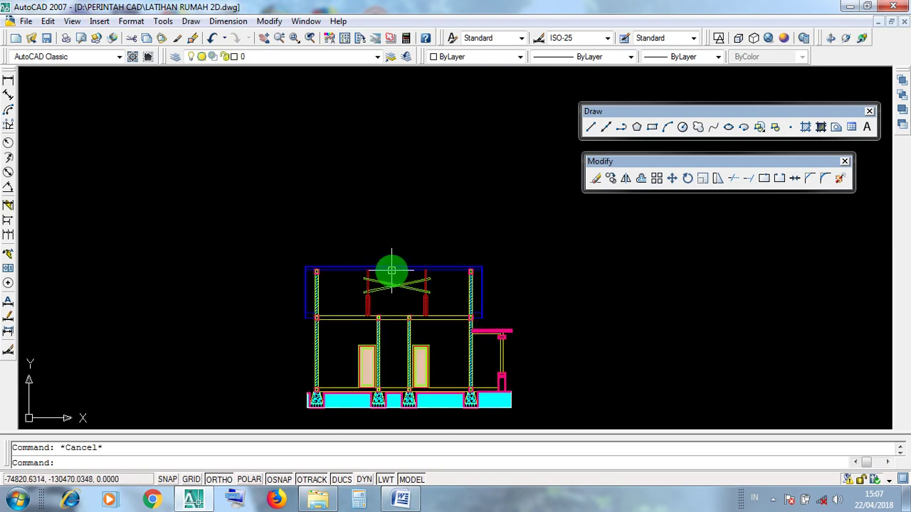
{"action": "scroll", "coordinate": [396, 330], "scroll_direction": "up", "scroll_amount": 2}
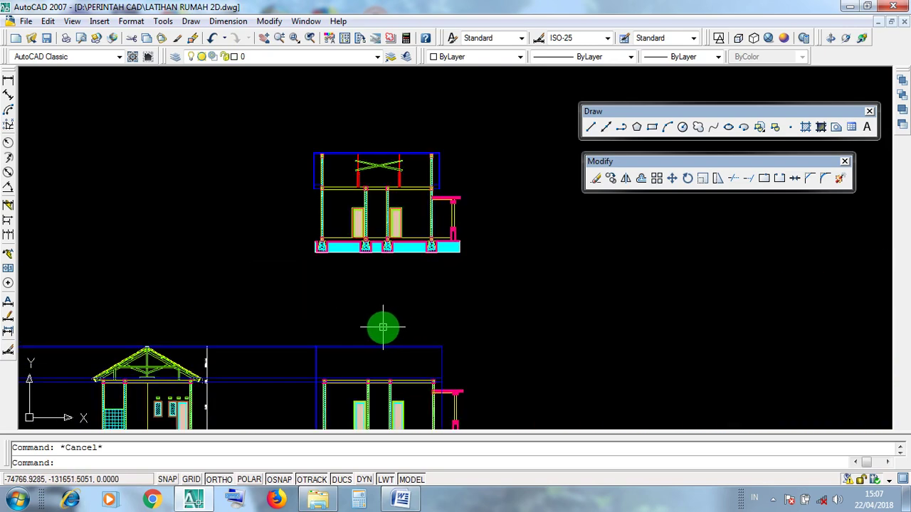
{"action": "middle_click_drag", "start_coordinate": [612, 325], "coordinate": [1, 318]}
{"action": "middle_click_drag", "start_coordinate": [567, 365], "coordinate": [417, 319]}
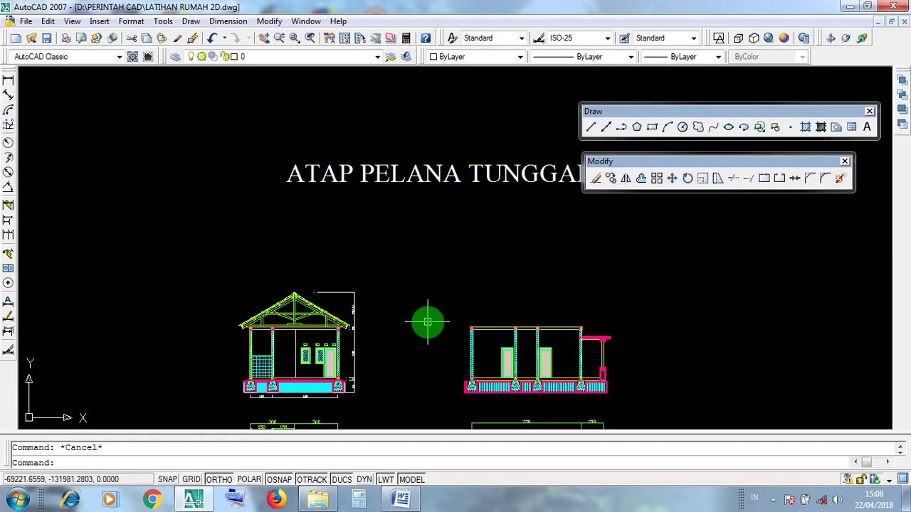
- Inspect the ridge cap outline and ridge board at the peak of the front section's truss
{"action": "scroll", "coordinate": [271, 294], "scroll_direction": "up", "scroll_amount": 5}
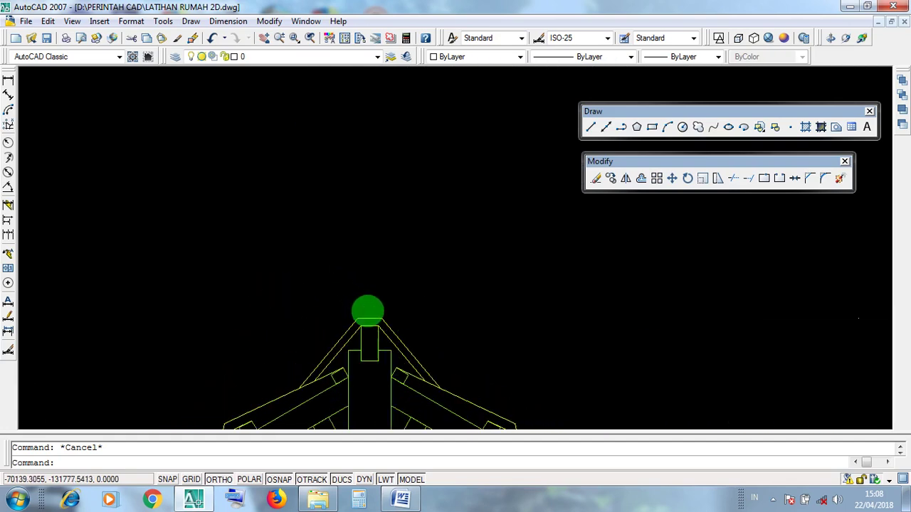
{"action": "scroll", "coordinate": [367, 310], "scroll_direction": "down", "scroll_amount": 1}
{"action": "left_click", "coordinate": [377, 322]}
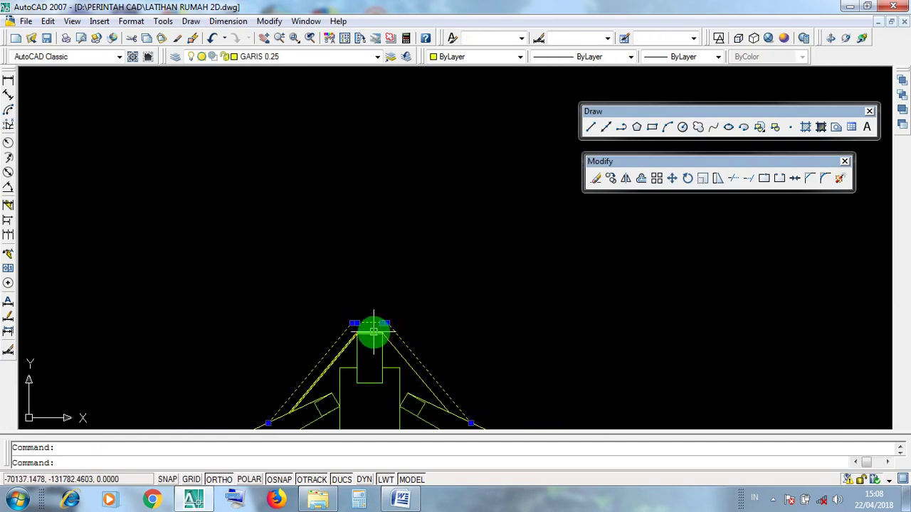
{"action": "left_click", "coordinate": [381, 387]}
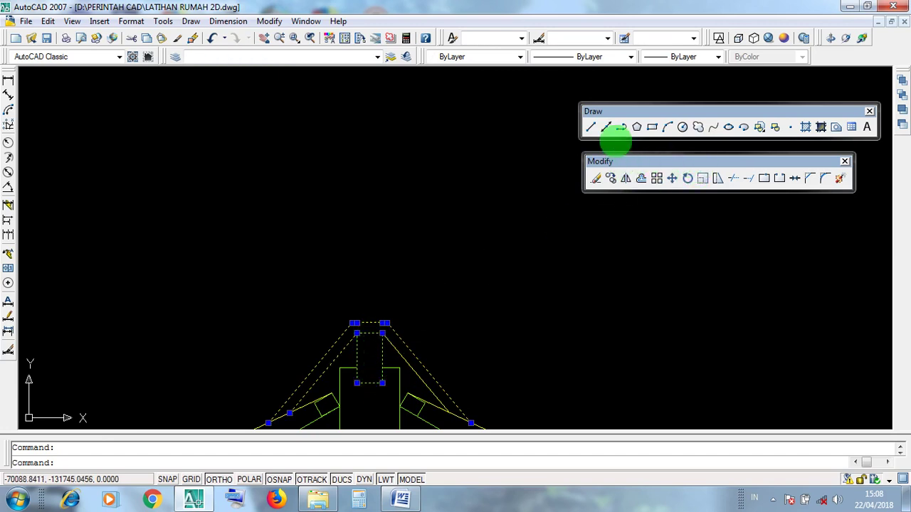
{"action": "key", "text": "Escape"}
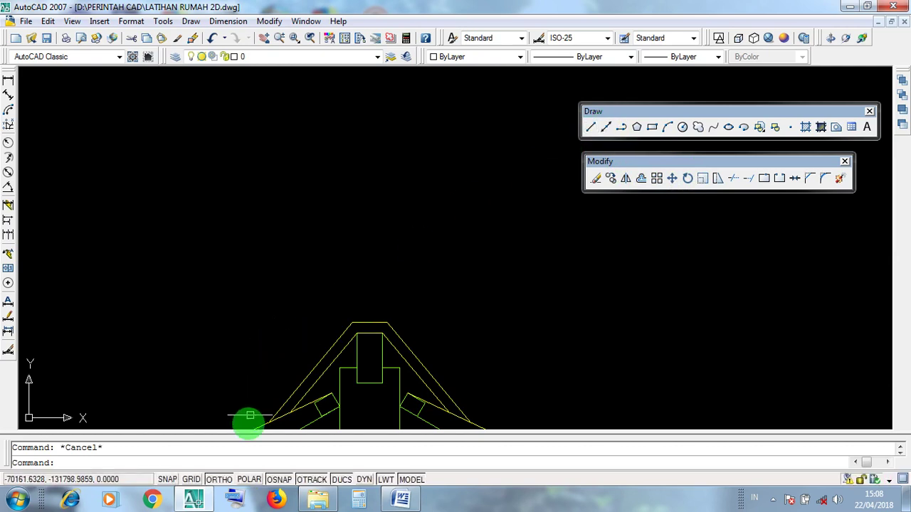
- Ensure Ortho mode is on and compare the empty roof area above the side section with the front truss section
{"action": "left_click", "coordinate": [219, 481]}
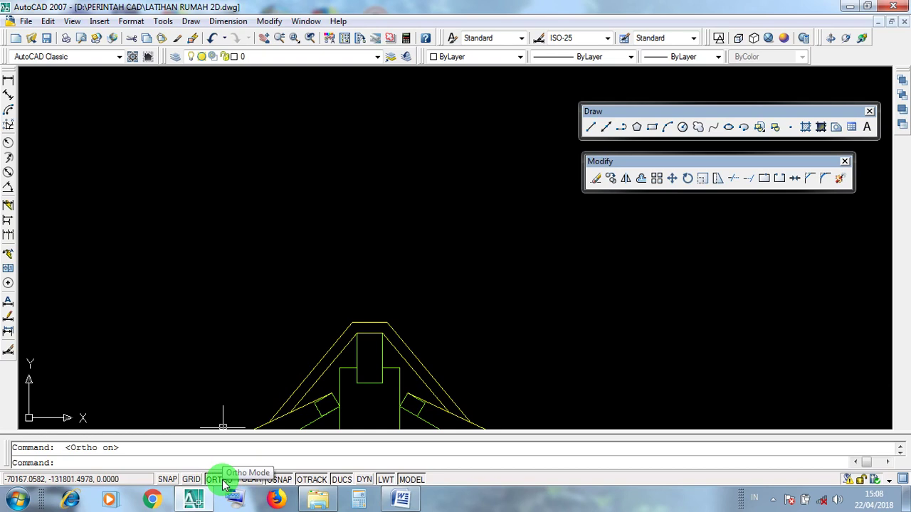
{"action": "middle_click_drag", "start_coordinate": [508, 319], "coordinate": [387, 290]}
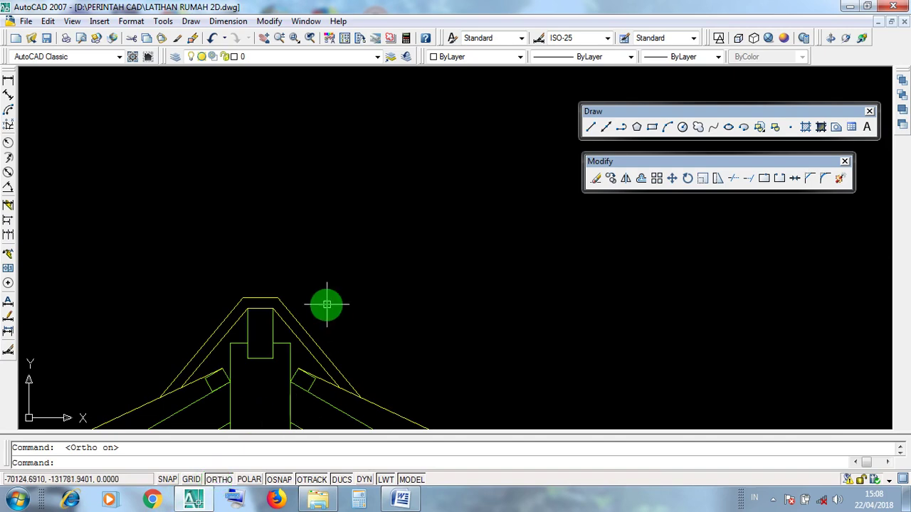
{"action": "scroll", "coordinate": [325, 305], "scroll_direction": "down", "scroll_amount": 8}
{"action": "middle_click_drag", "start_coordinate": [512, 331], "coordinate": [382, 299]}
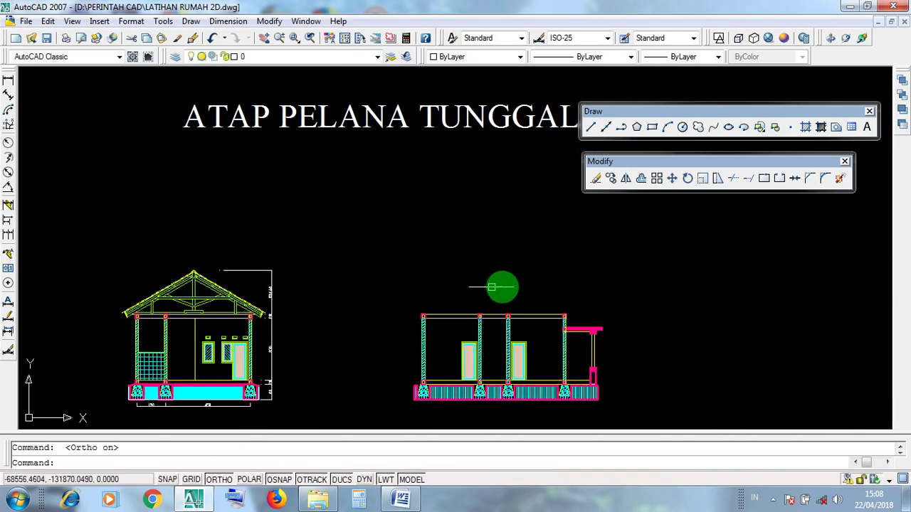
{"action": "left_click", "coordinate": [573, 286]}
{"action": "left_click", "coordinate": [411, 208]}
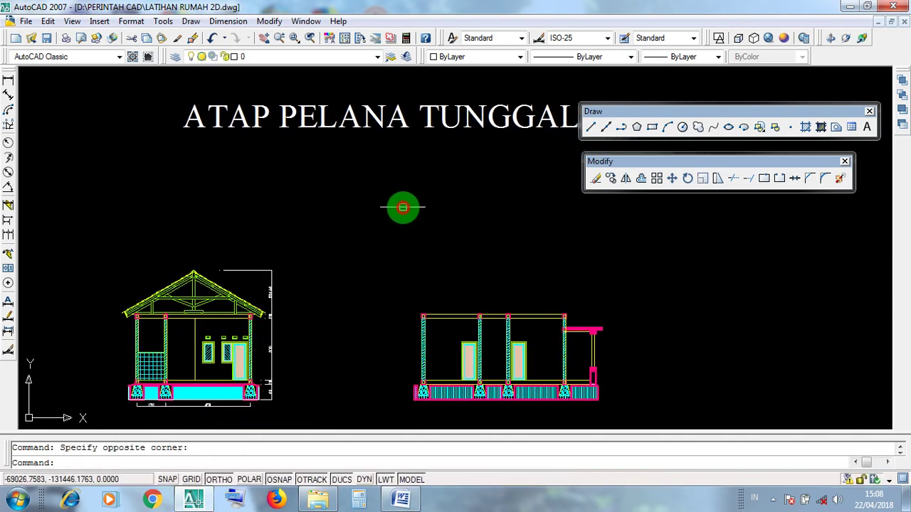
{"action": "left_click", "coordinate": [565, 287]}
{"action": "left_click", "coordinate": [390, 235]}
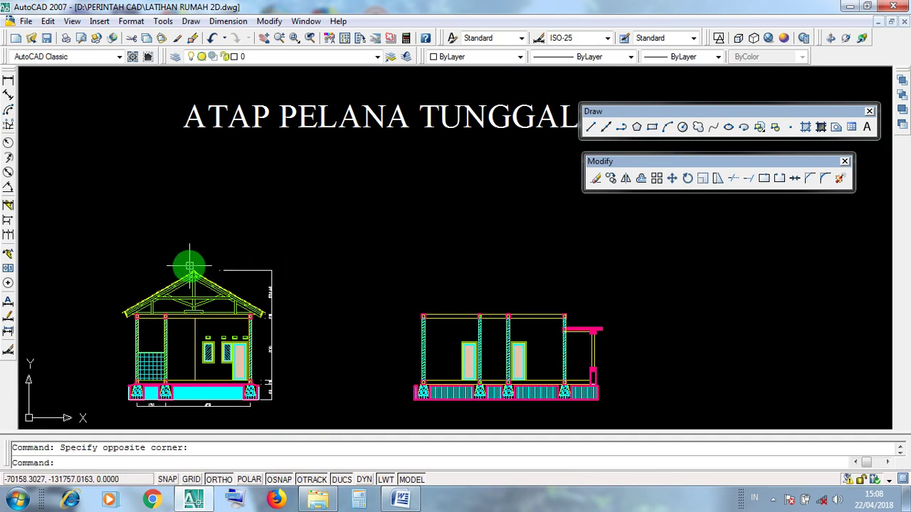
{"action": "left_click", "coordinate": [393, 371]}
{"action": "left_click", "coordinate": [297, 348]}
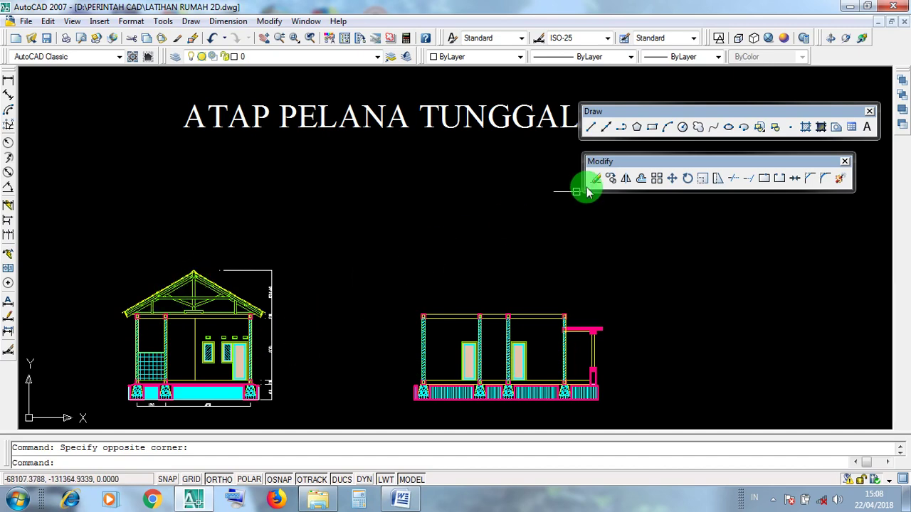
- Draw a horizontal construction line along the bottom of the side section's foundation to check its alignment with the front section
{"action": "left_click", "coordinate": [605, 126]}
{"action": "scroll", "coordinate": [345, 417], "scroll_direction": "up", "scroll_amount": 3}
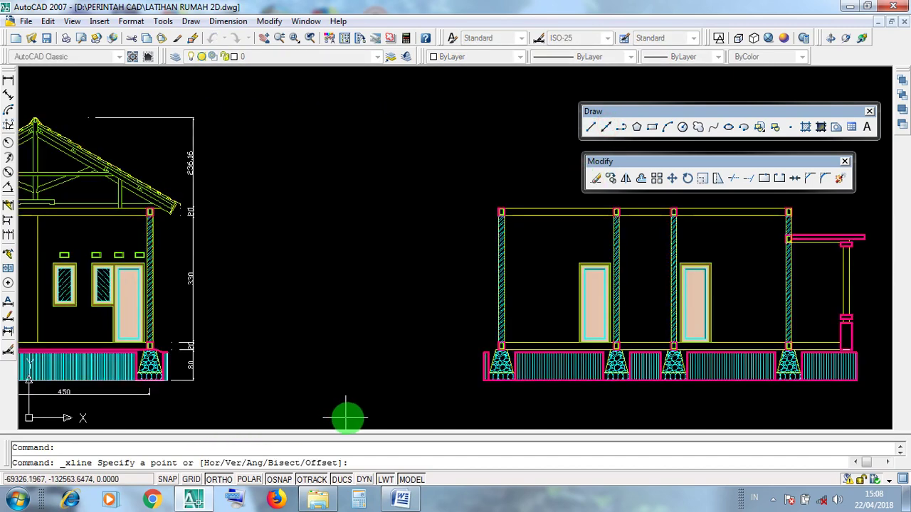
{"action": "left_click", "coordinate": [483, 382]}
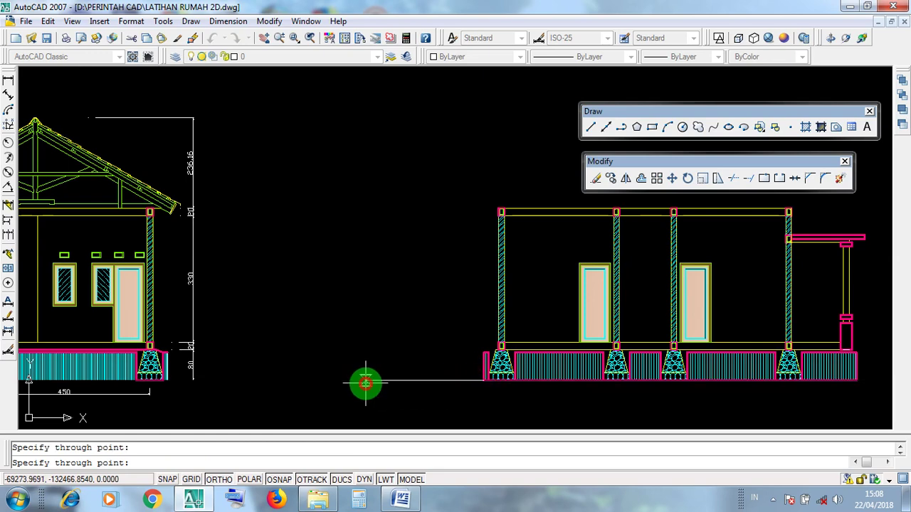
{"action": "left_click", "coordinate": [365, 382]}
{"action": "key", "text": "Return"}
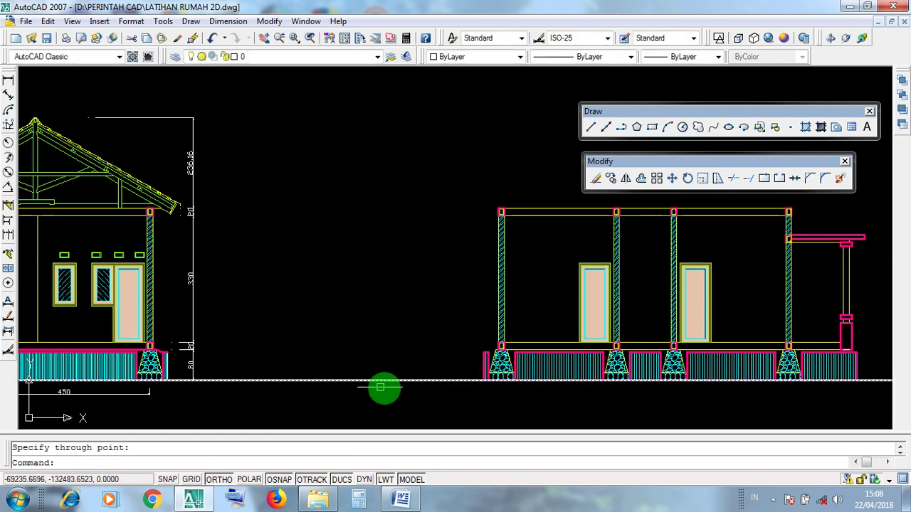
- Draw a horizontal construction line at the side section's floor level and compare it with the front section's floor
{"action": "scroll", "coordinate": [476, 348], "scroll_direction": "up", "scroll_amount": 3}
{"action": "key", "text": "Return"}
{"action": "left_click", "coordinate": [489, 341]}
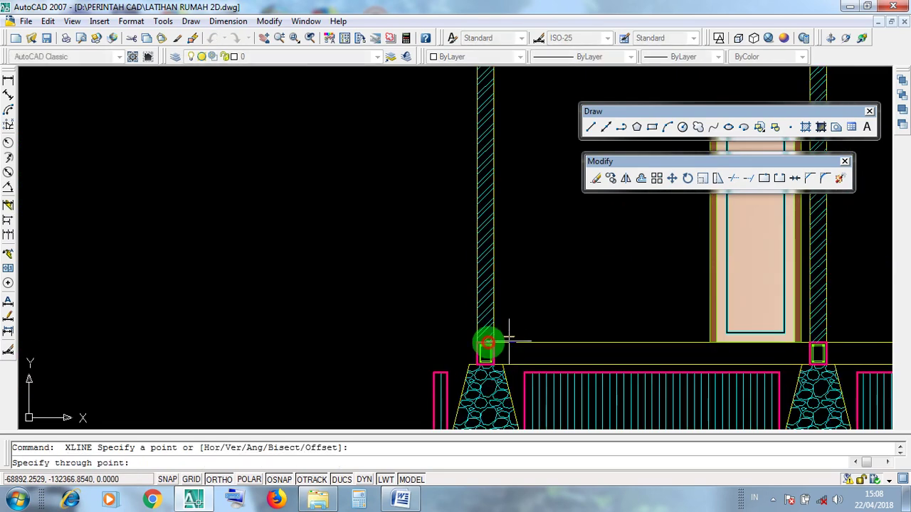
{"action": "left_click", "coordinate": [234, 340]}
{"action": "key", "text": "Return"}
{"action": "scroll", "coordinate": [277, 349], "scroll_direction": "down", "scroll_amount": 3}
{"action": "scroll", "coordinate": [278, 348], "scroll_direction": "down", "scroll_amount": 2}
{"action": "middle_click_drag", "start_coordinate": [167, 353], "coordinate": [295, 355]}
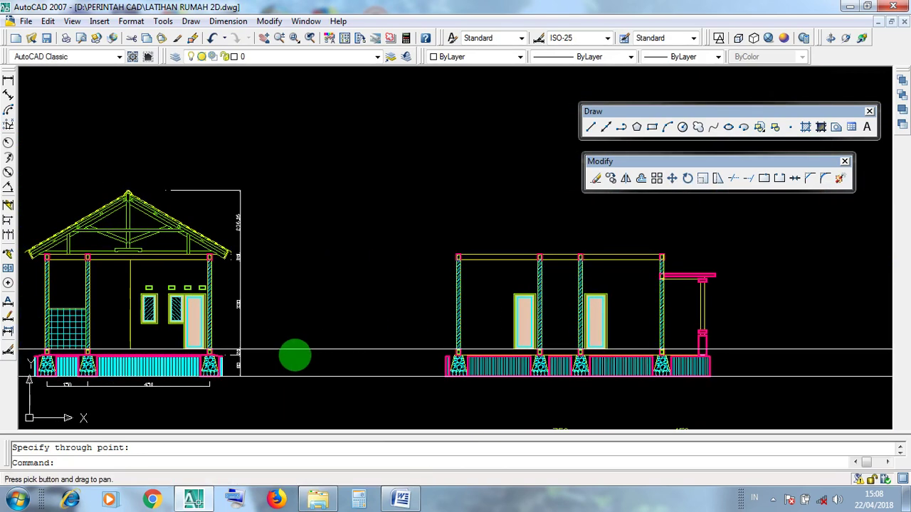
{"action": "scroll", "coordinate": [213, 350], "scroll_direction": "up", "scroll_amount": 3}
{"action": "left_click", "coordinate": [178, 351]}
{"action": "key", "text": "Escape"}
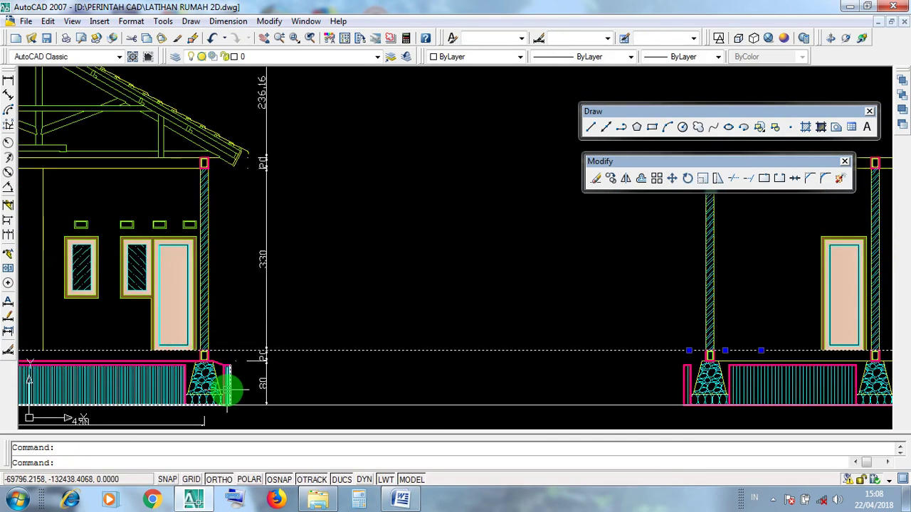
{"action": "scroll", "coordinate": [223, 385], "scroll_direction": "down", "scroll_amount": 2}
{"action": "scroll", "coordinate": [545, 232], "scroll_direction": "up", "scroll_amount": 2}
- Draw a horizontal construction line along the top of the side section's ring beam and compare it with the front section's beam
{"action": "key", "text": "Return"}
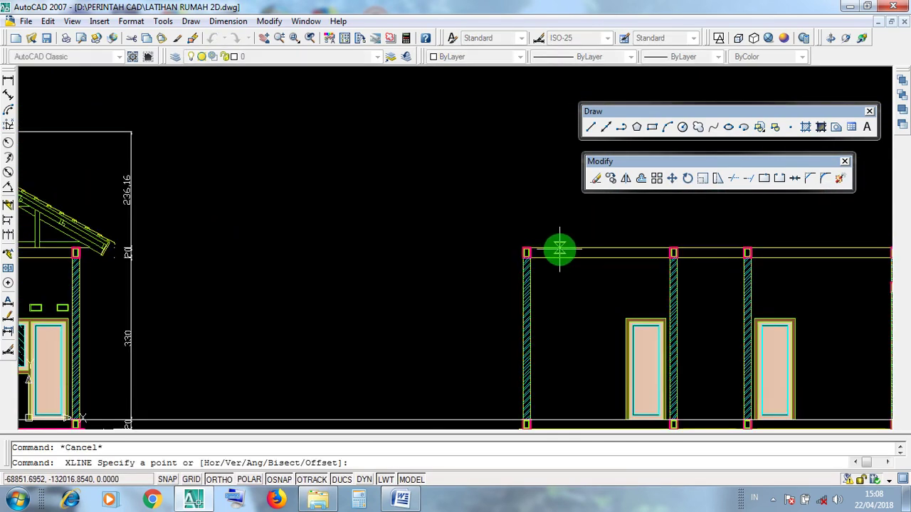
{"action": "left_click", "coordinate": [553, 248]}
{"action": "left_click", "coordinate": [386, 246]}
{"action": "key", "text": "Return"}
{"action": "left_click", "coordinate": [265, 297]}
{"action": "left_click", "coordinate": [217, 211]}
{"action": "scroll", "coordinate": [254, 274], "scroll_direction": "down", "scroll_amount": 4}
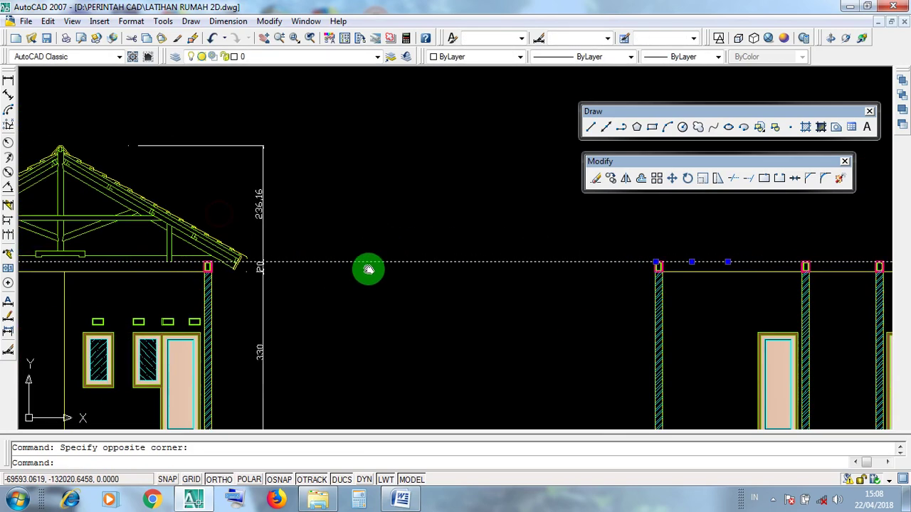
{"action": "key", "text": "Escape"}
- Erase the three horizontal construction lines used for checking the alignment of the two sections
{"action": "left_click", "coordinate": [356, 368]}
{"action": "left_click", "coordinate": [321, 226]}
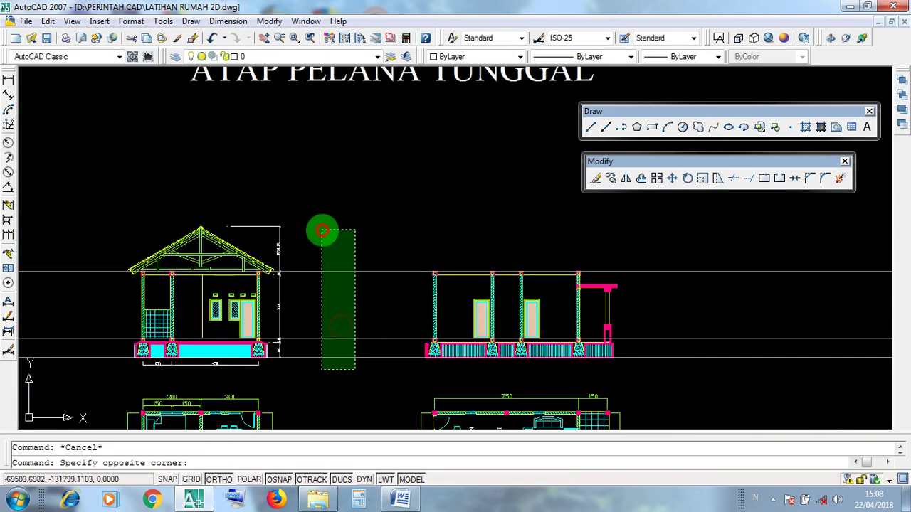
{"action": "key", "text": "Delete"}
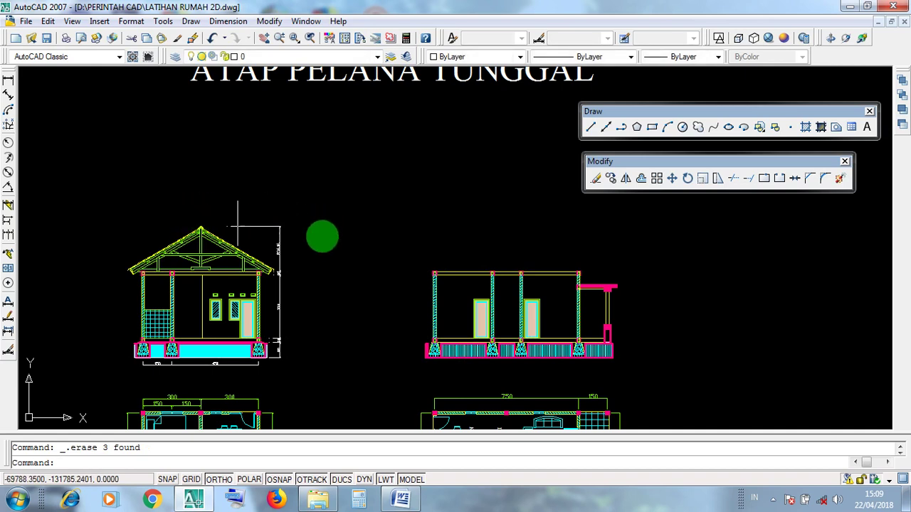
- Examine the empty area above the side section and the ridge parts at the front truss peak
{"action": "left_click", "coordinate": [416, 205]}
{"action": "left_click", "coordinate": [621, 269]}
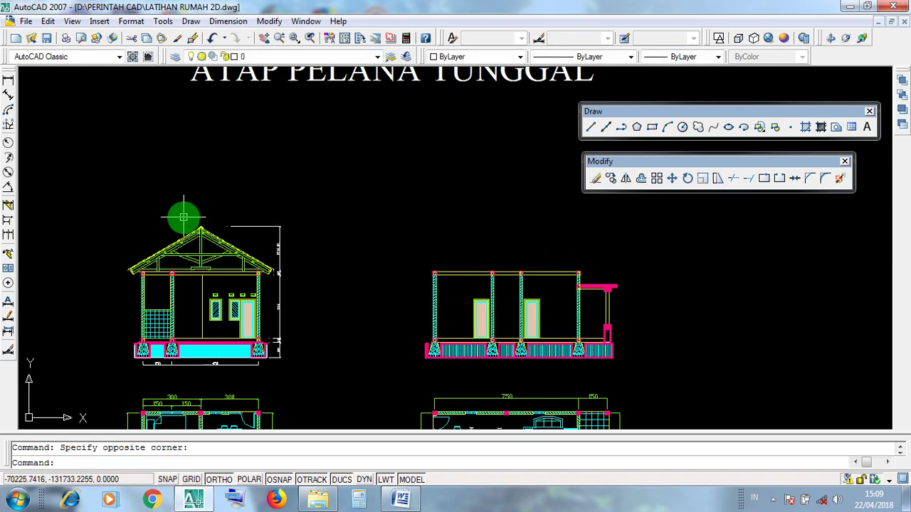
{"action": "left_click", "coordinate": [179, 208]}
{"action": "left_click", "coordinate": [220, 235]}
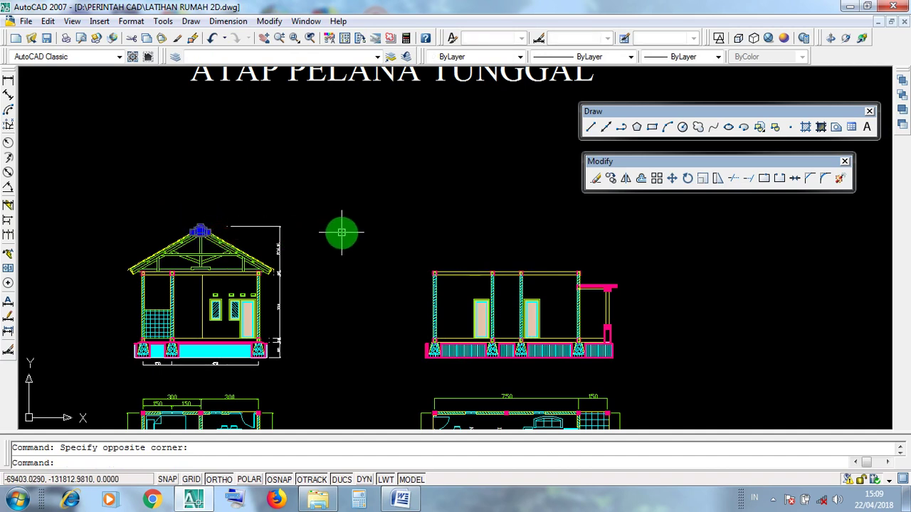
{"action": "key", "text": "Escape"}
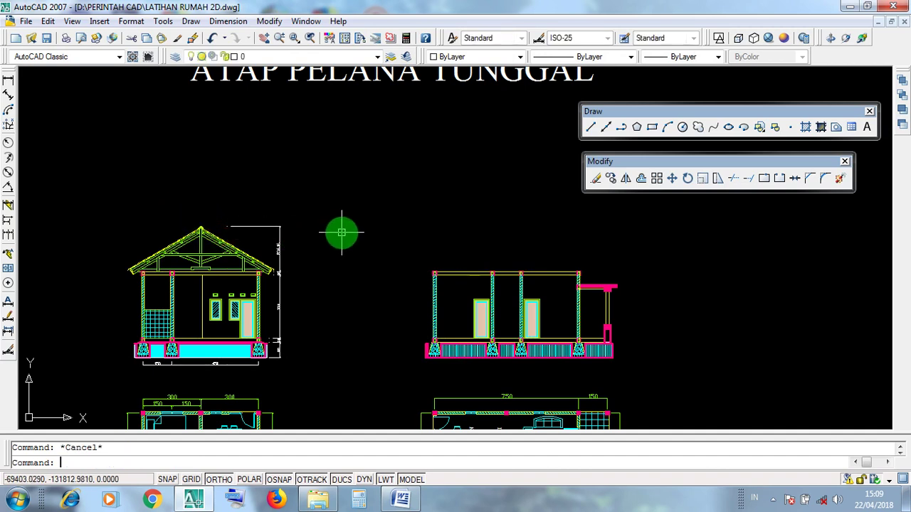
- With Ortho on, draw a horizontal construction line through the midpoint of the ridge cap's top edge on the front truss section
{"action": "left_click", "coordinate": [221, 482]}
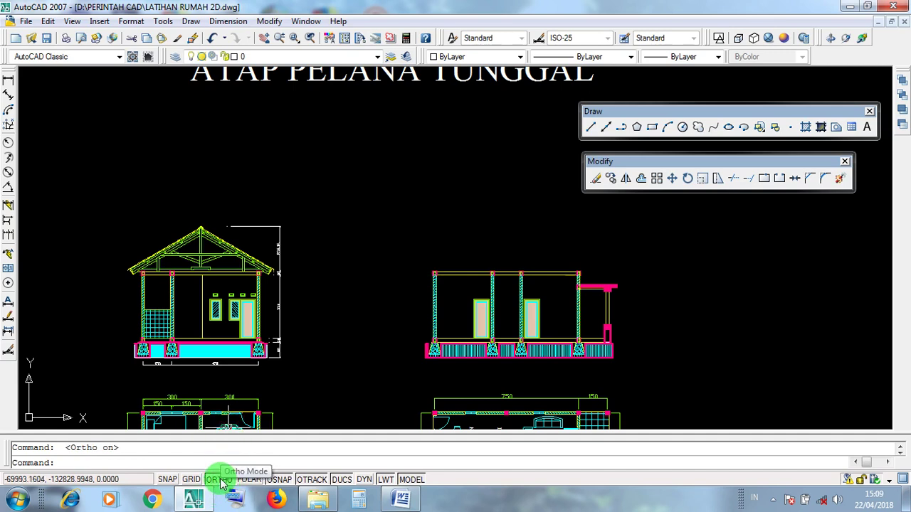
{"action": "left_click", "coordinate": [606, 130]}
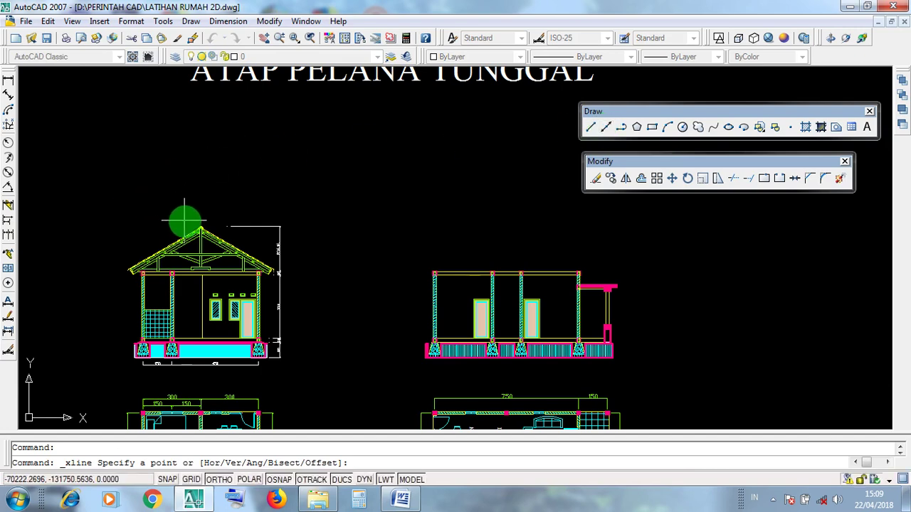
{"action": "scroll", "coordinate": [185, 222], "scroll_direction": "up", "scroll_amount": 8}
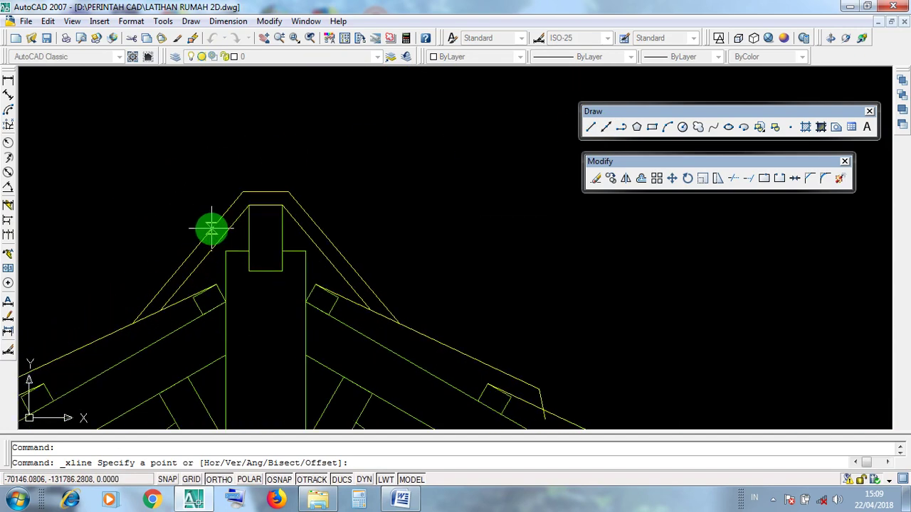
{"action": "scroll", "coordinate": [261, 213], "scroll_direction": "down", "scroll_amount": 9}
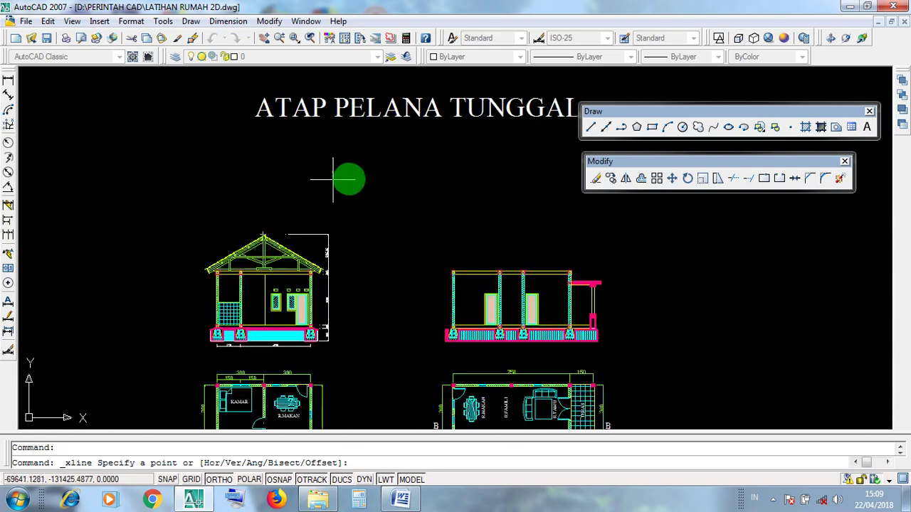
{"action": "scroll", "coordinate": [265, 235], "scroll_direction": "up", "scroll_amount": 3}
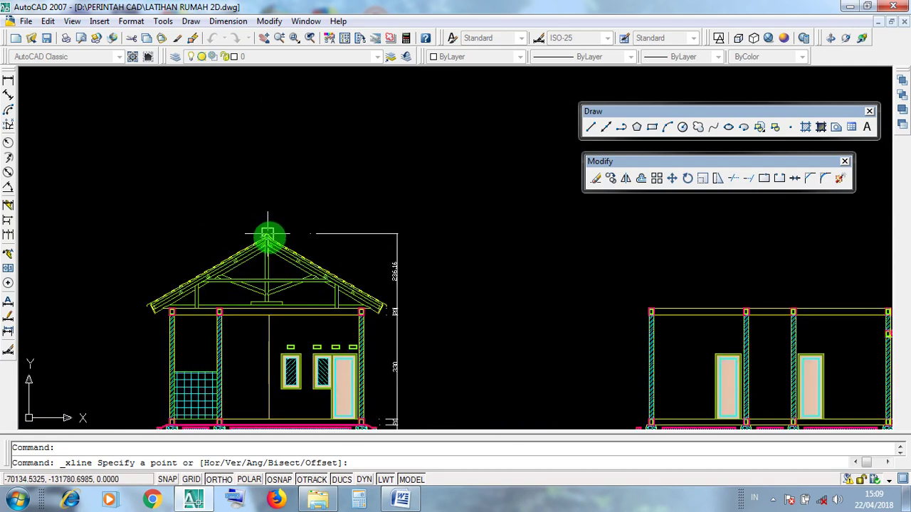
{"action": "scroll", "coordinate": [269, 242], "scroll_direction": "up", "scroll_amount": 5}
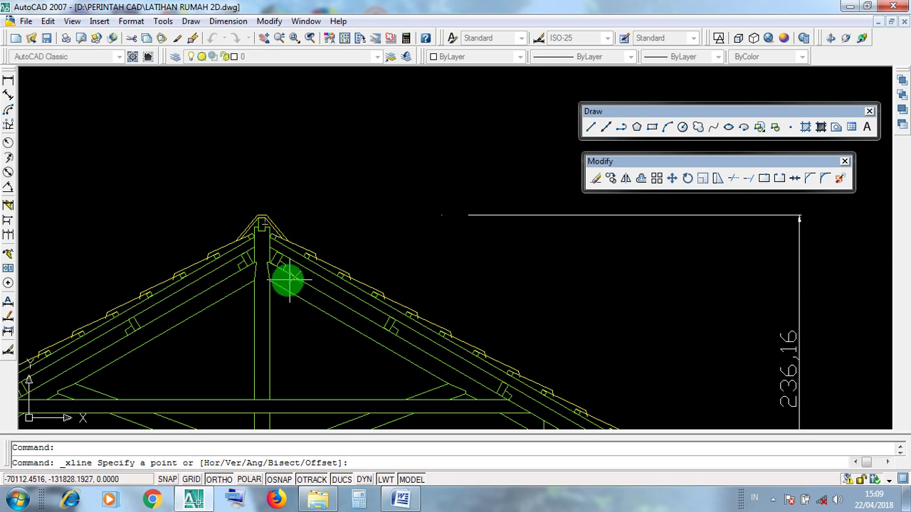
{"action": "scroll", "coordinate": [263, 238], "scroll_direction": "up", "scroll_amount": 3}
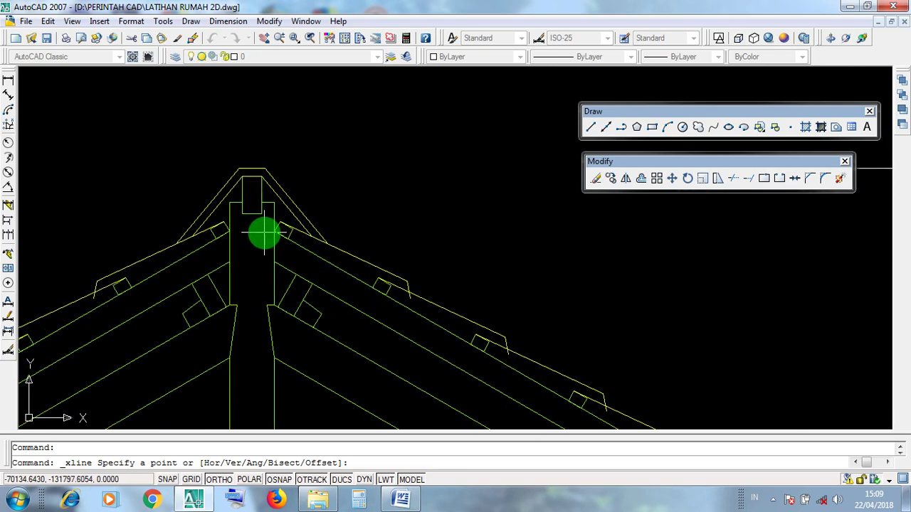
{"action": "middle_click_drag", "start_coordinate": [341, 187], "coordinate": [368, 242]}
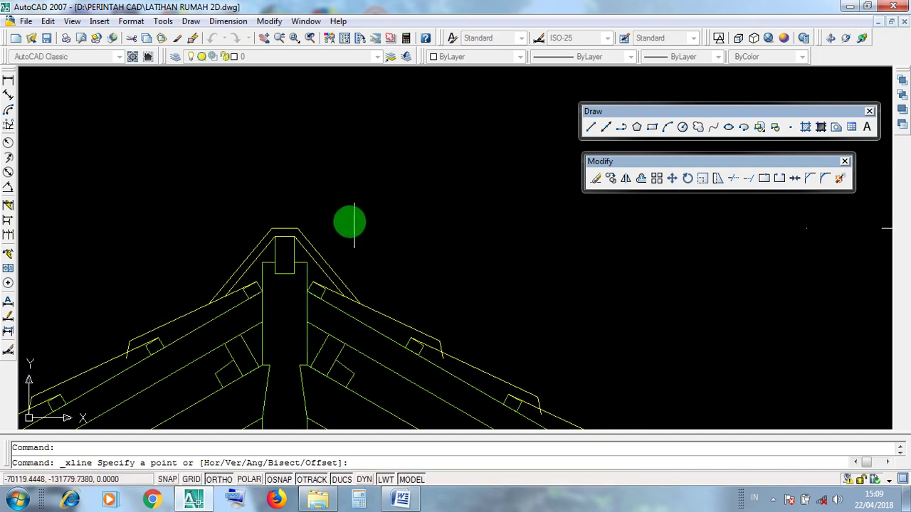
{"action": "scroll", "coordinate": [303, 192], "scroll_direction": "up", "scroll_amount": 1}
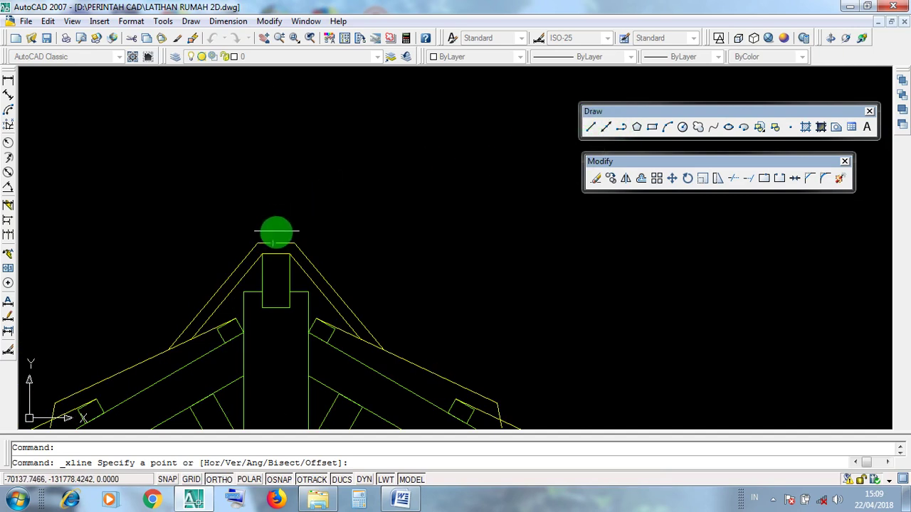
{"action": "left_click", "coordinate": [273, 244]}
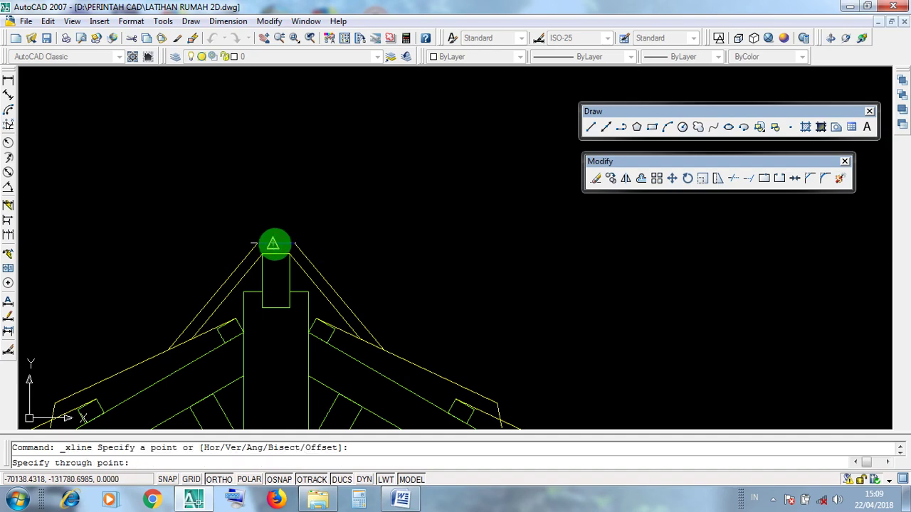
{"action": "scroll", "coordinate": [273, 244], "scroll_direction": "down", "scroll_amount": 3}
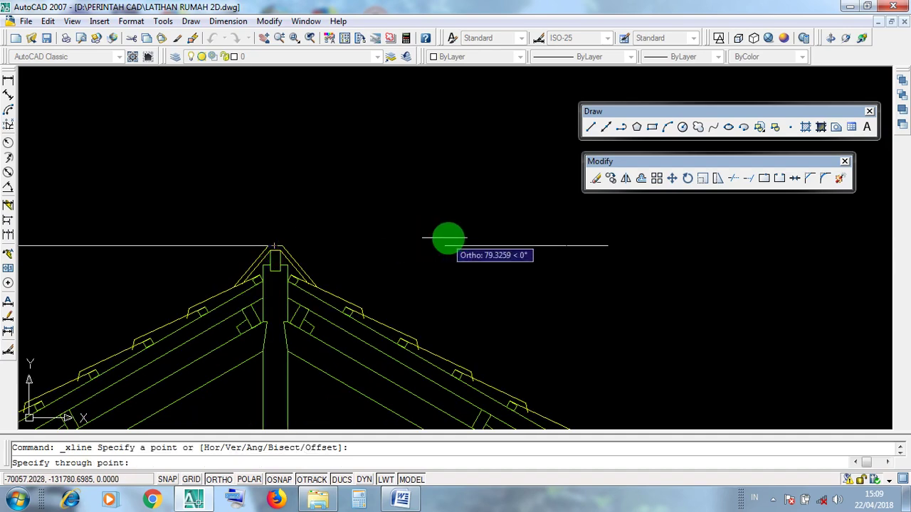
{"action": "scroll", "coordinate": [455, 246], "scroll_direction": "down", "scroll_amount": 3}
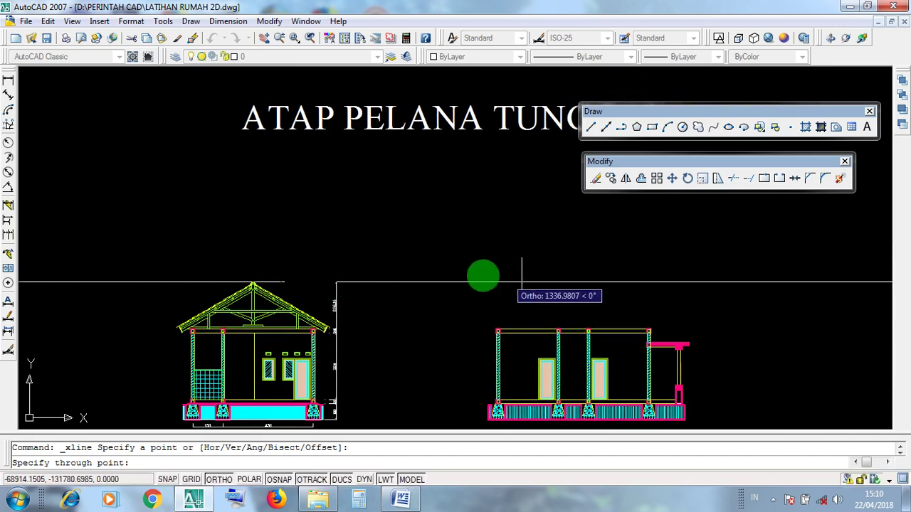
{"action": "left_click", "coordinate": [406, 282]}
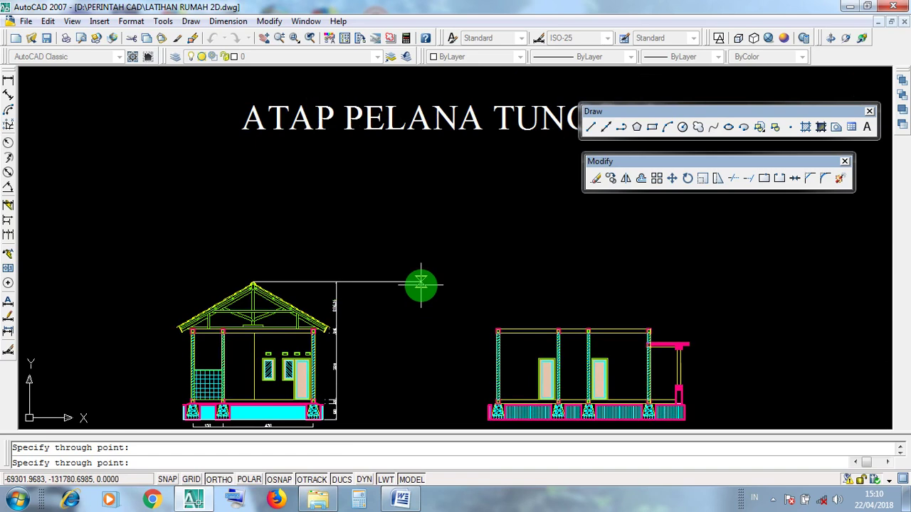
{"action": "key", "text": "Return"}
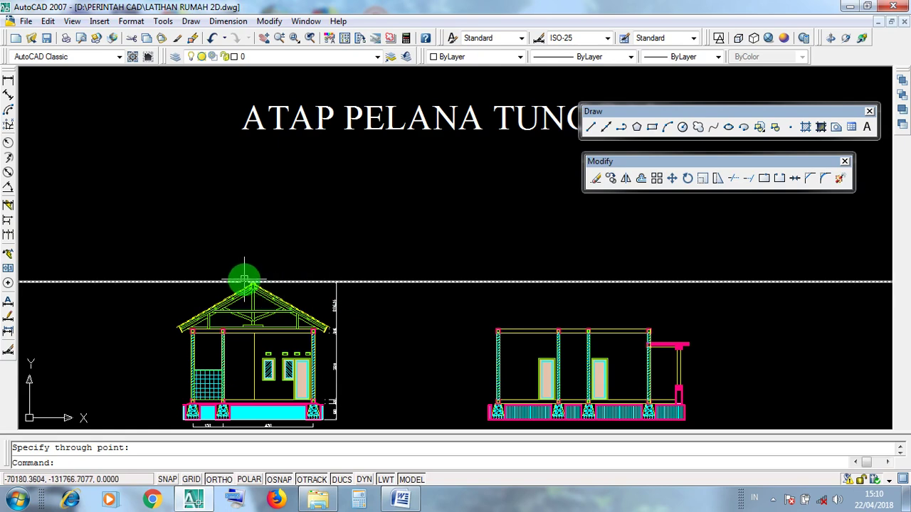
- Draw a horizontal construction line through the midpoint of the ridge beam's top edge at the truss peak
{"action": "scroll", "coordinate": [221, 288], "scroll_direction": "up", "scroll_amount": 5}
{"action": "scroll", "coordinate": [391, 260], "scroll_direction": "up", "scroll_amount": 6}
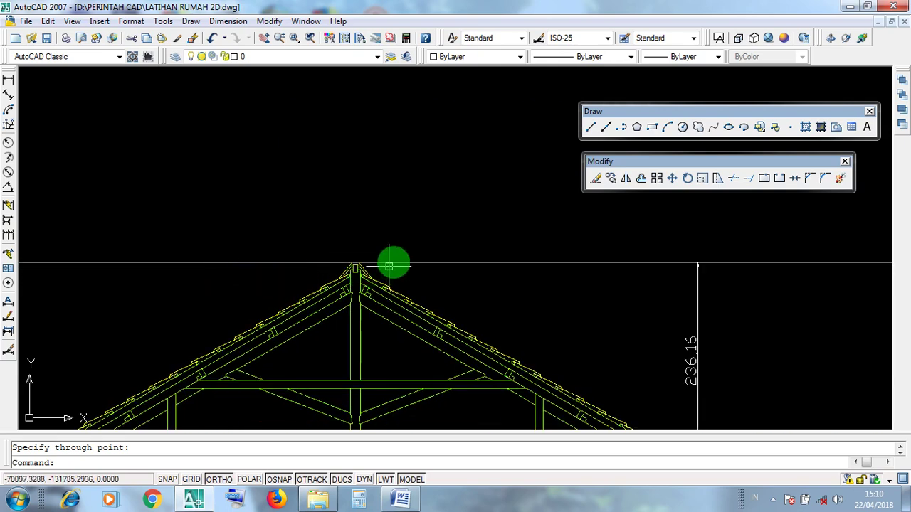
{"action": "left_click", "coordinate": [602, 131]}
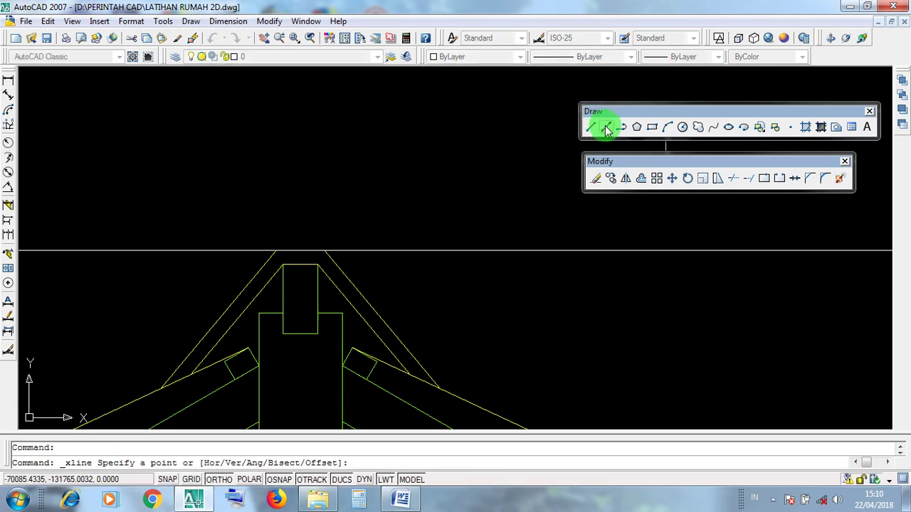
{"action": "left_click", "coordinate": [605, 128]}
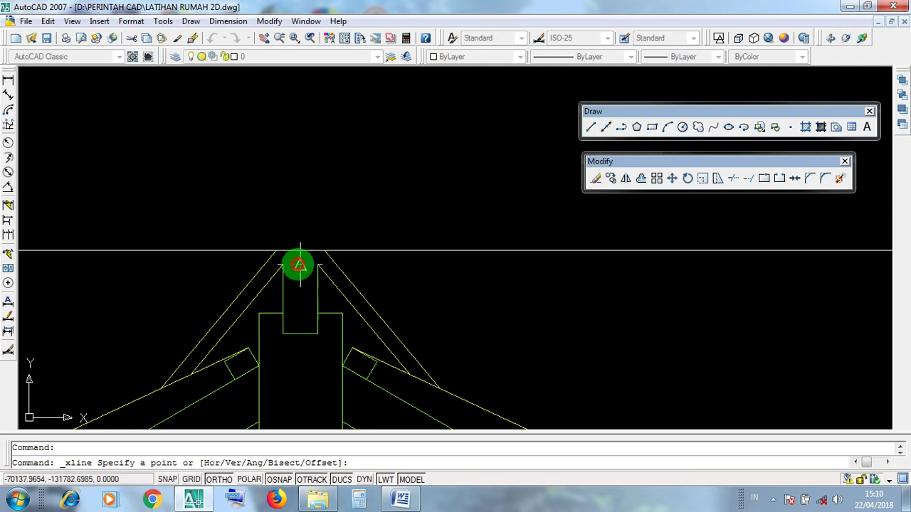
{"action": "left_click", "coordinate": [298, 265]}
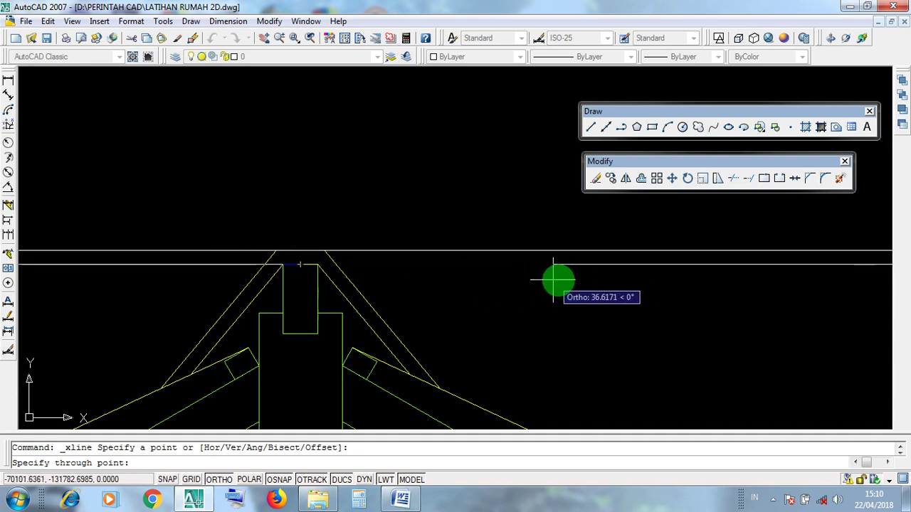
{"action": "left_click", "coordinate": [592, 264]}
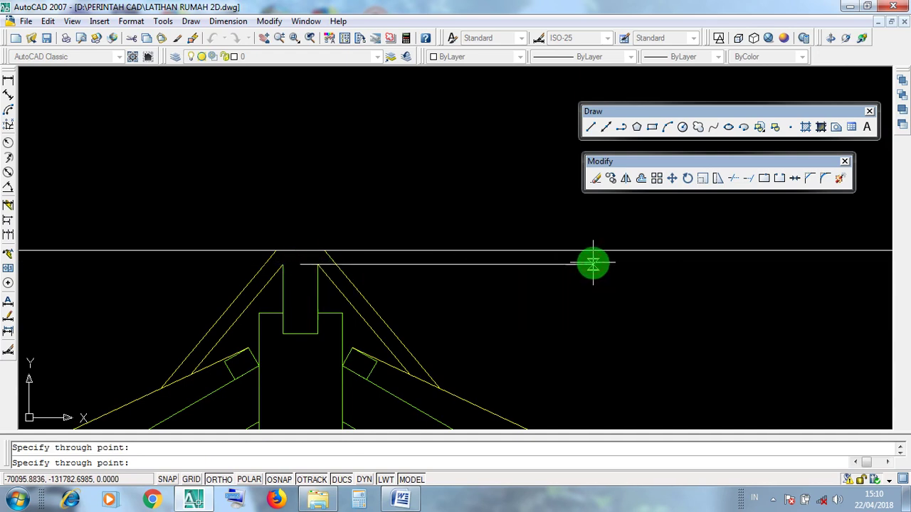
{"action": "key", "text": "Return"}
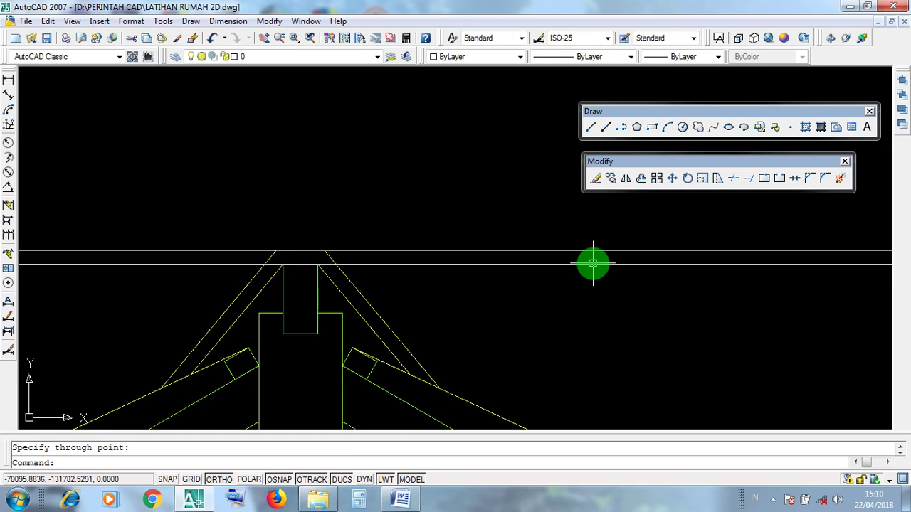
- Draw a horizontal construction line through the midpoint of the ridge beam's bottom edge at the truss peak
{"action": "left_click", "coordinate": [607, 128]}
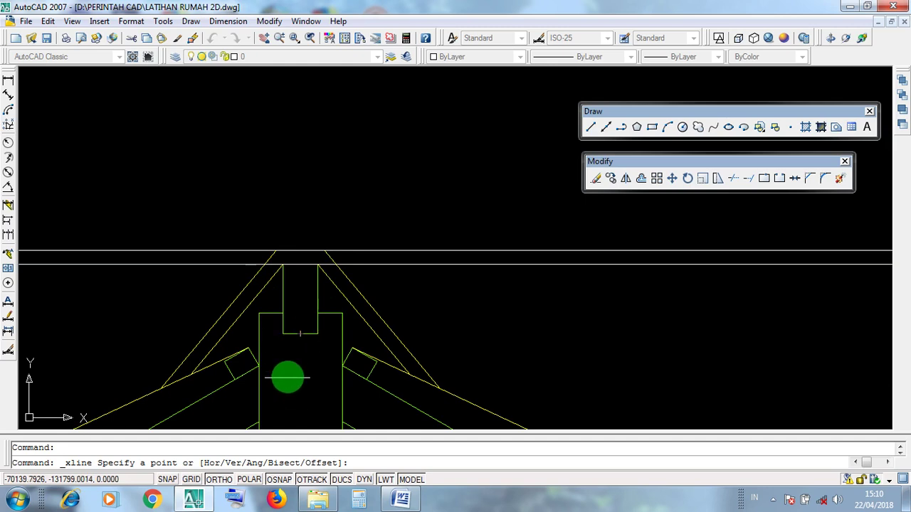
{"action": "left_click", "coordinate": [300, 334]}
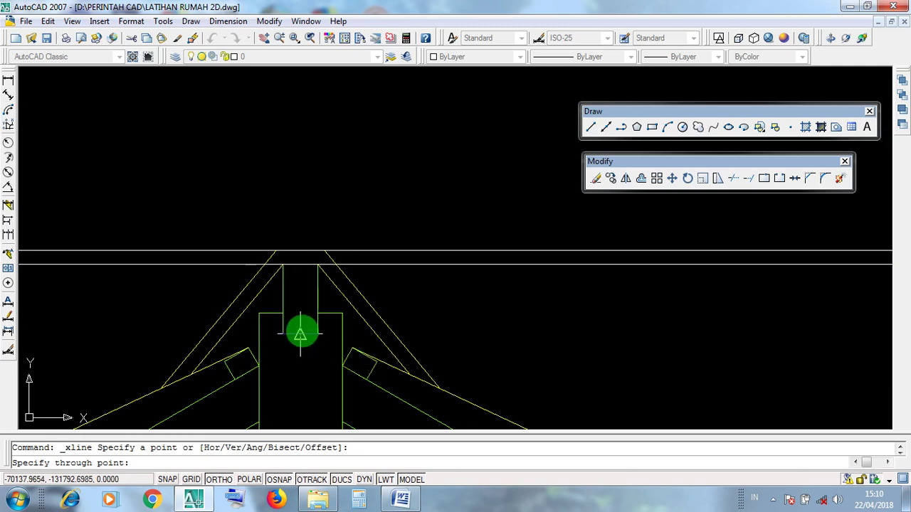
{"action": "left_click", "coordinate": [738, 332]}
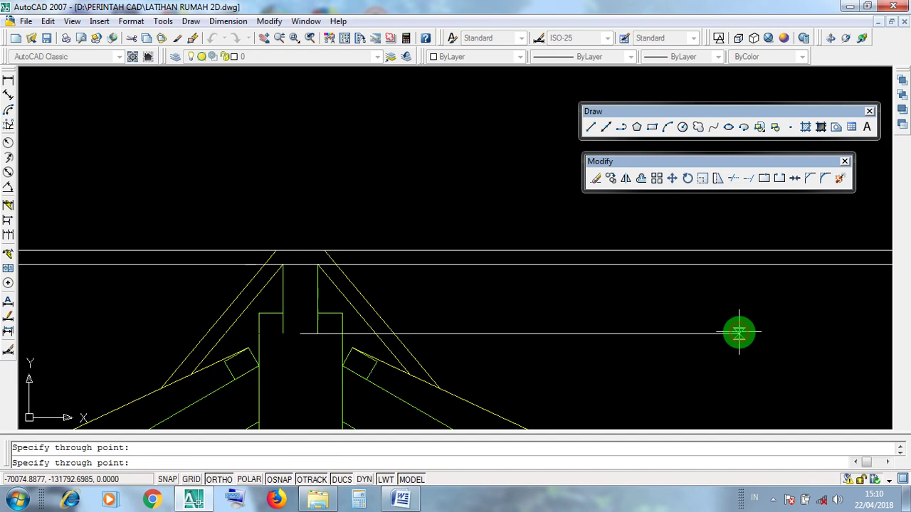
{"action": "key", "text": "Return"}
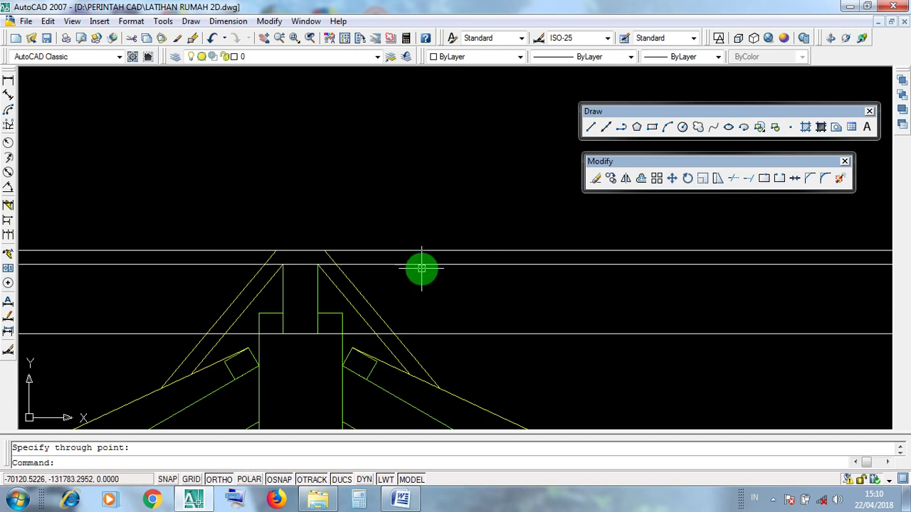
- In the neighbouring reference drawing, select the two horizontal blue construction lines near the side section's ring beam to examine their levels
{"action": "scroll", "coordinate": [425, 274], "scroll_direction": "down", "scroll_amount": 5}
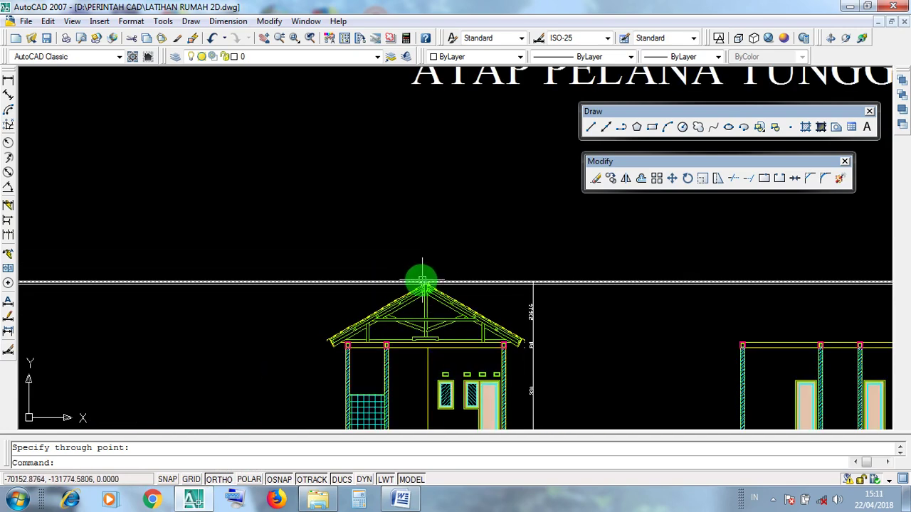
{"action": "middle_click_drag", "start_coordinate": [638, 317], "coordinate": [394, 360]}
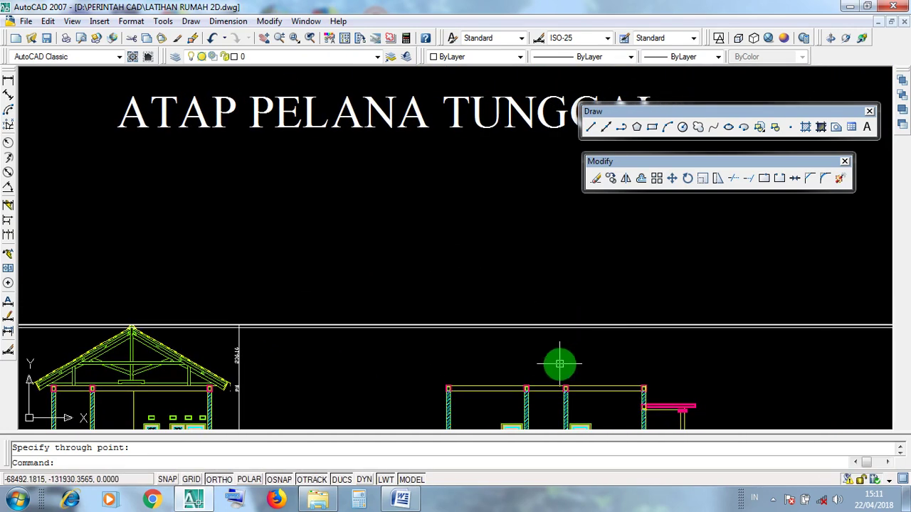
{"action": "middle_click_drag", "start_coordinate": [295, 389], "coordinate": [545, 340]}
{"action": "scroll", "coordinate": [545, 339], "scroll_direction": "down", "scroll_amount": 4}
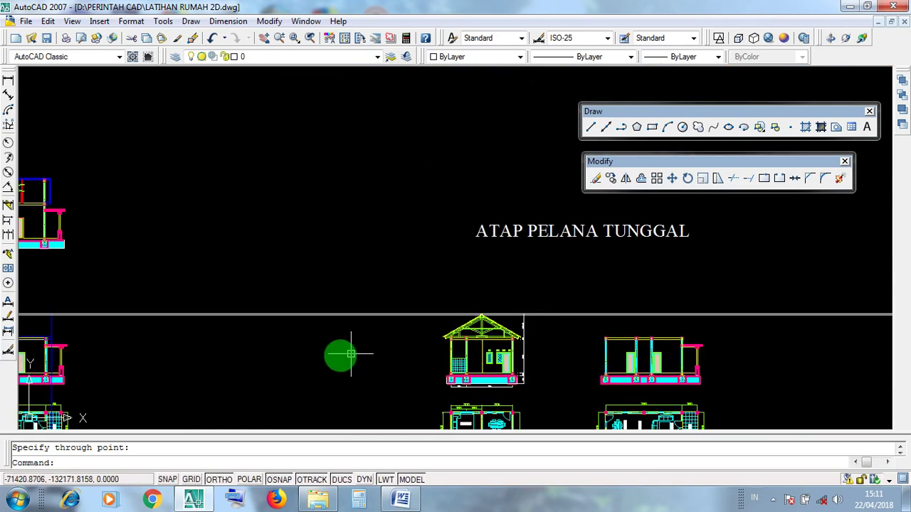
{"action": "middle_click_drag", "start_coordinate": [342, 354], "coordinate": [693, 356]}
{"action": "scroll", "coordinate": [401, 334], "scroll_direction": "up", "scroll_amount": 8}
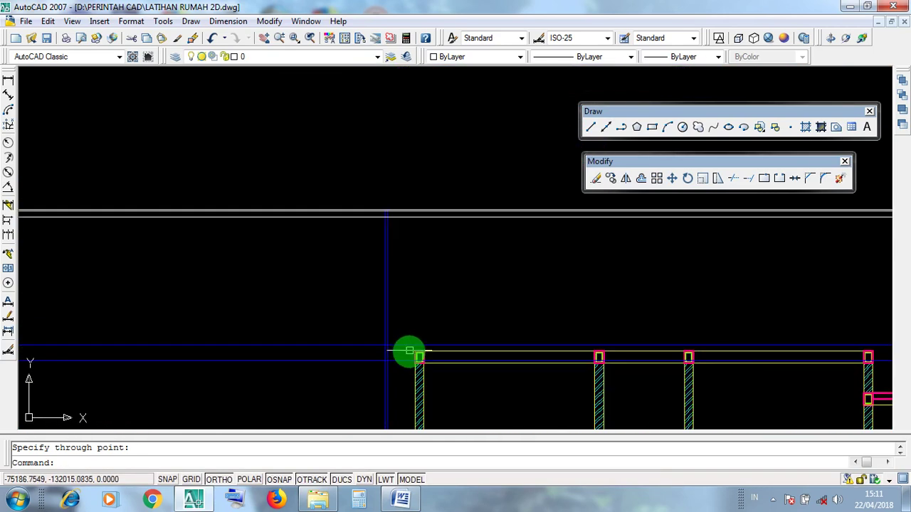
{"action": "scroll", "coordinate": [400, 364], "scroll_direction": "up", "scroll_amount": 5}
{"action": "left_click", "coordinate": [398, 354]}
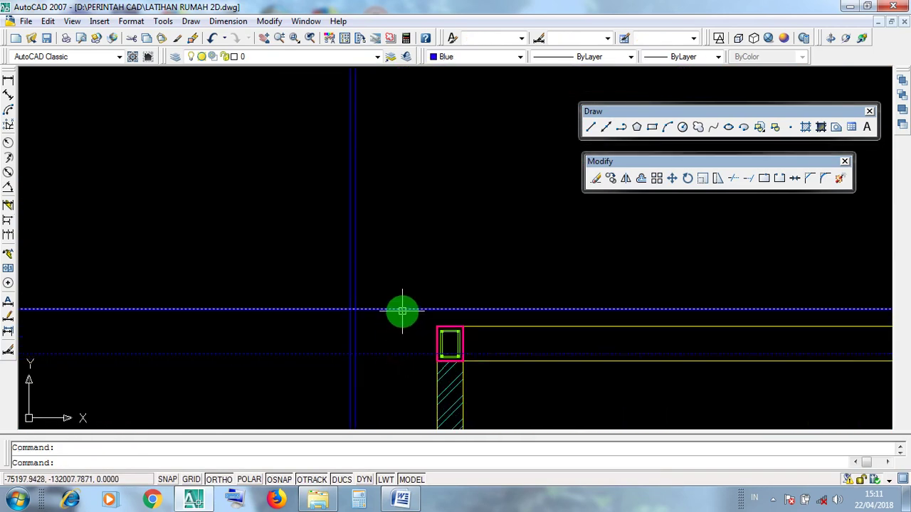
{"action": "left_click", "coordinate": [402, 310]}
{"action": "left_click", "coordinate": [395, 350]}
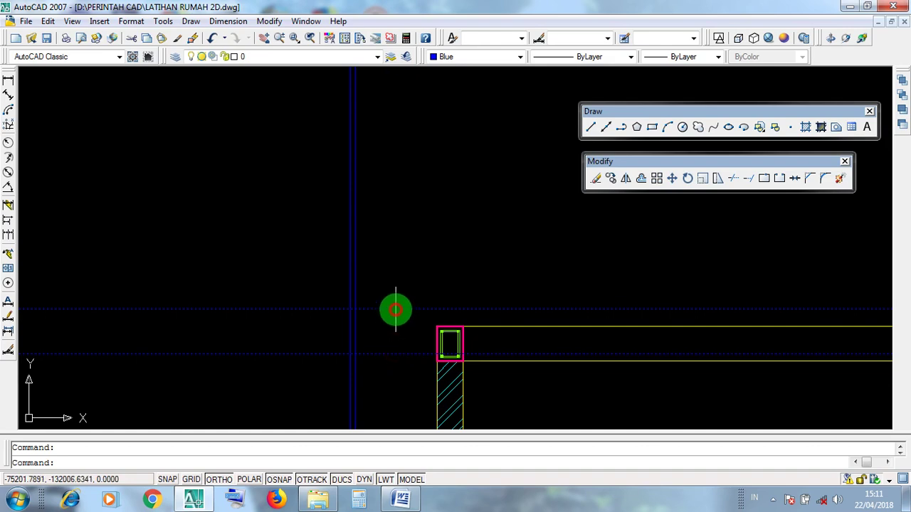
- Select the fascia board at the reference truss's eaves and examine how the blue construction lines meet its upper and lower ends
{"action": "scroll", "coordinate": [519, 350], "scroll_direction": "down", "scroll_amount": 5}
{"action": "scroll", "coordinate": [356, 350], "scroll_direction": "up", "scroll_amount": 3}
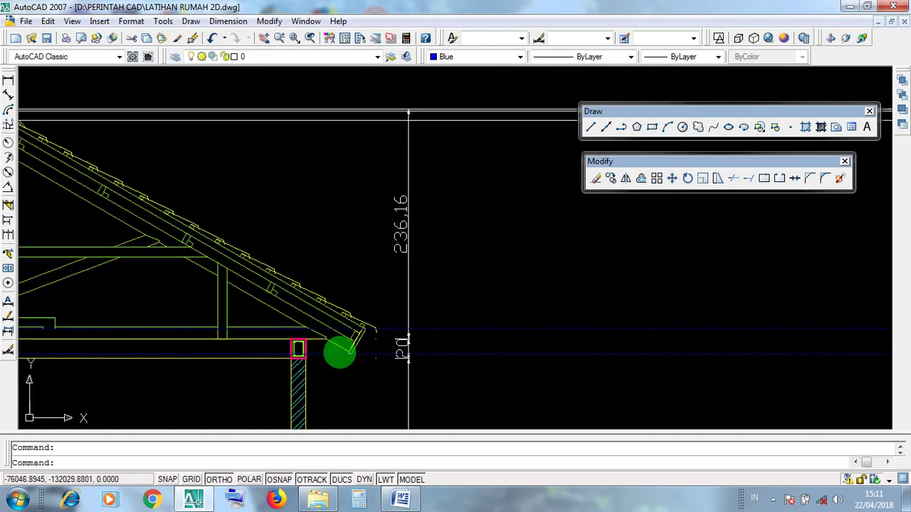
{"action": "scroll", "coordinate": [340, 352], "scroll_direction": "up", "scroll_amount": 4}
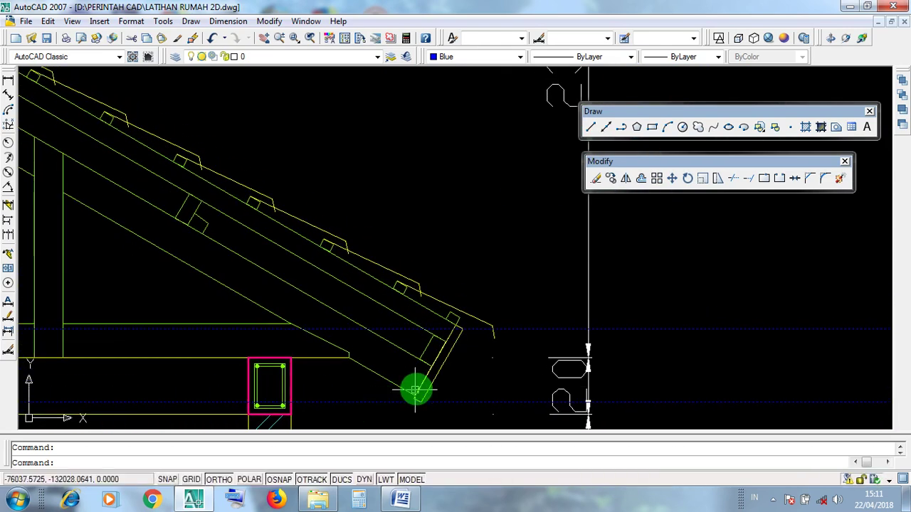
{"action": "left_click", "coordinate": [432, 388]}
{"action": "scroll", "coordinate": [446, 375], "scroll_direction": "down", "scroll_amount": 5}
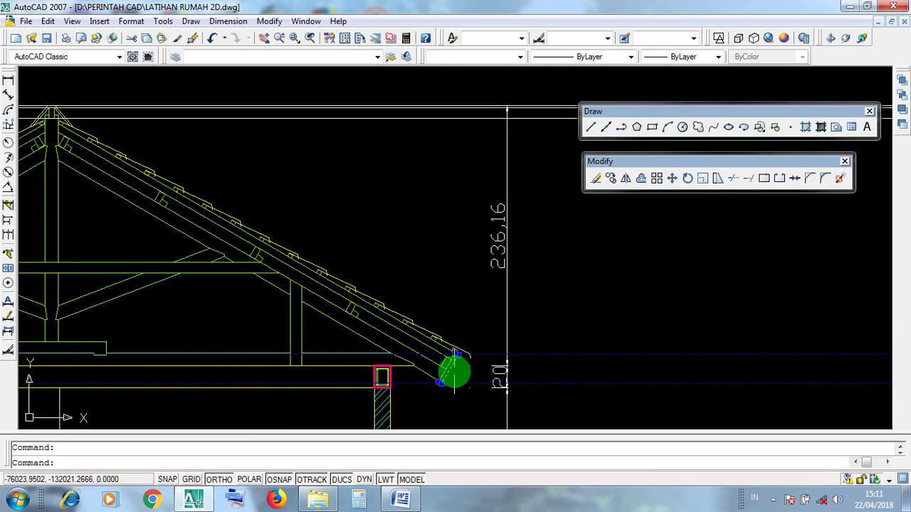
{"action": "scroll", "coordinate": [138, 376], "scroll_direction": "up", "scroll_amount": 4}
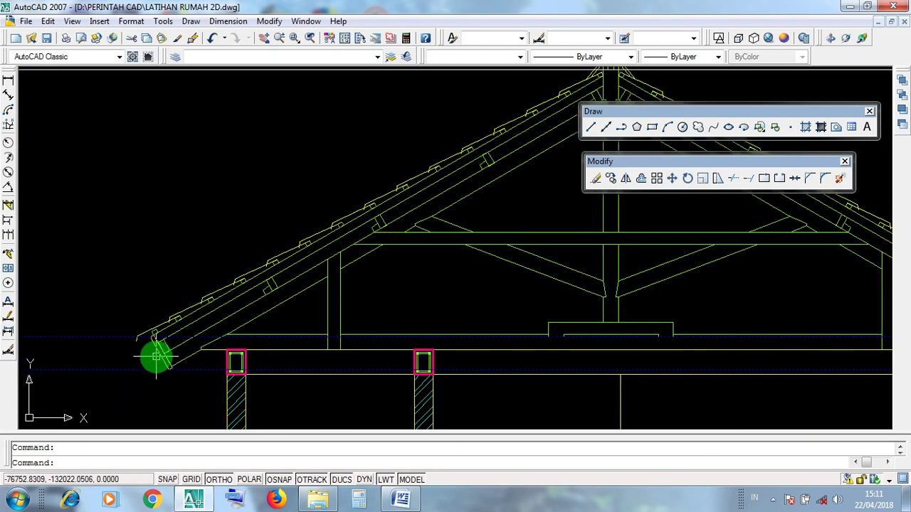
{"action": "scroll", "coordinate": [160, 358], "scroll_direction": "down", "scroll_amount": 5}
{"action": "scroll", "coordinate": [526, 361], "scroll_direction": "up", "scroll_amount": 9}
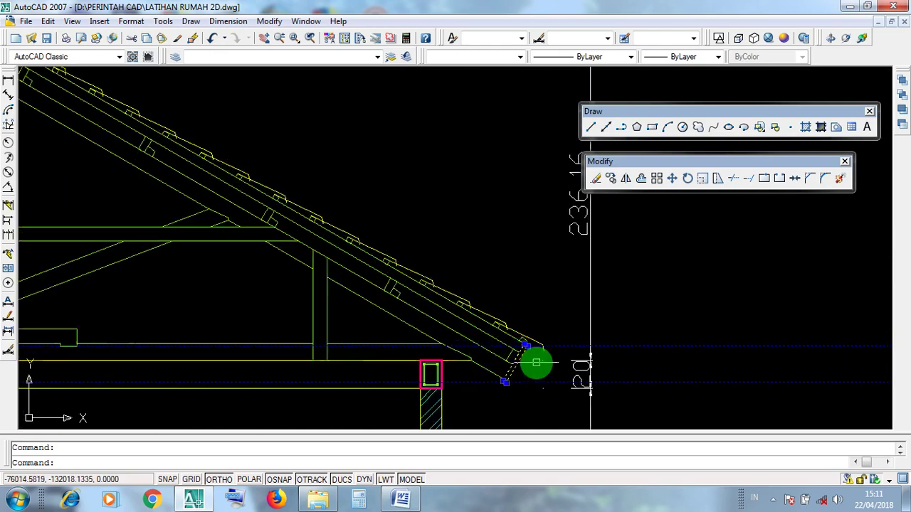
- Examine the reference side section and the blue construction lines running to it from the front truss section
{"action": "scroll", "coordinate": [496, 365], "scroll_direction": "down", "scroll_amount": 5}
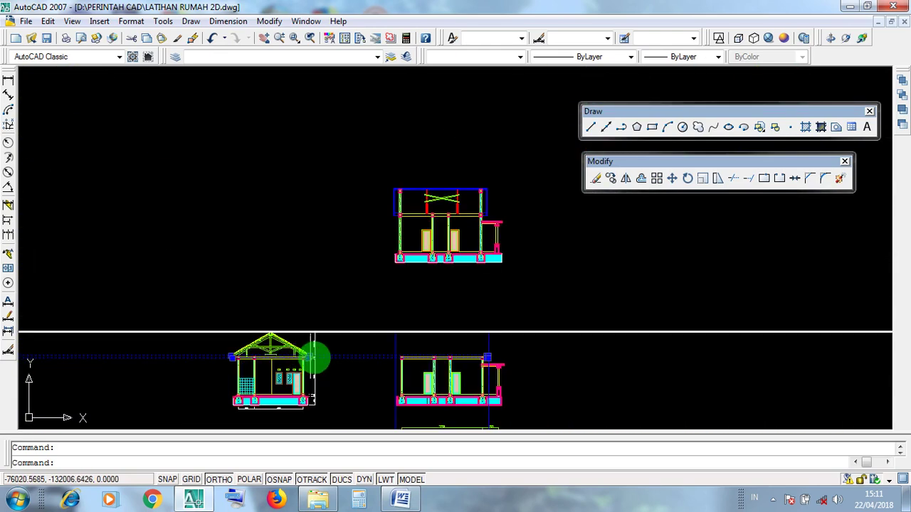
{"action": "left_click", "coordinate": [349, 290]}
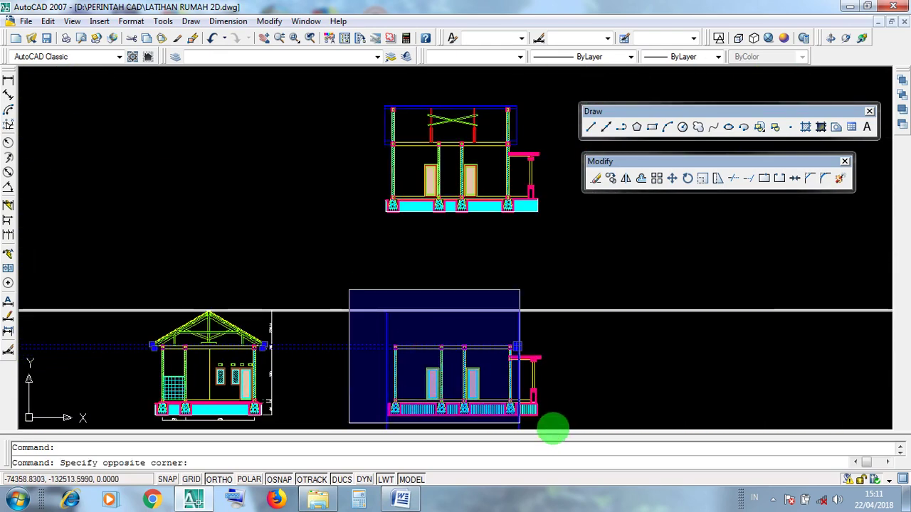
{"action": "left_click", "coordinate": [548, 419]}
{"action": "key", "text": "Escape"}
{"action": "scroll", "coordinate": [334, 352], "scroll_direction": "up", "scroll_amount": 4}
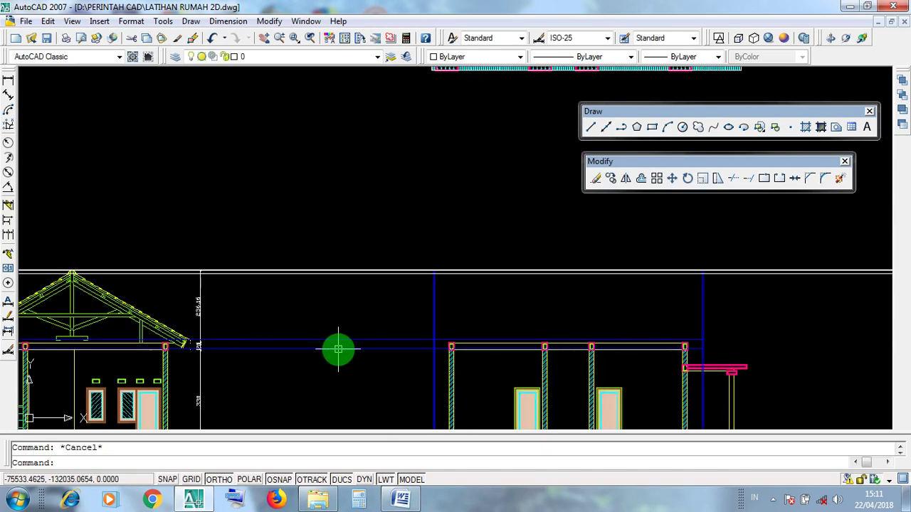
- Select the reference's two horizontal blue construction lines and examine where they meet the fascia board's upper and lower corners
{"action": "left_click", "coordinate": [334, 339]}
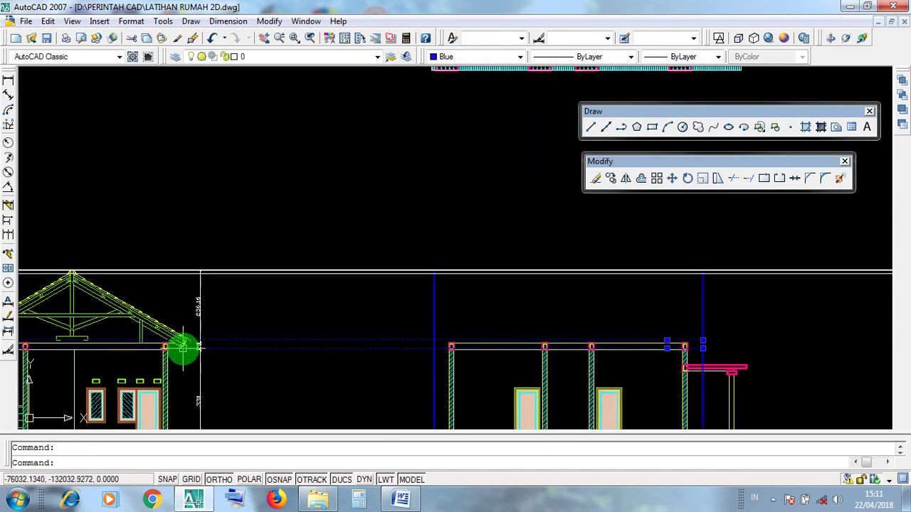
{"action": "scroll", "coordinate": [181, 340], "scroll_direction": "up", "scroll_amount": 4}
{"action": "key", "text": "Escape"}
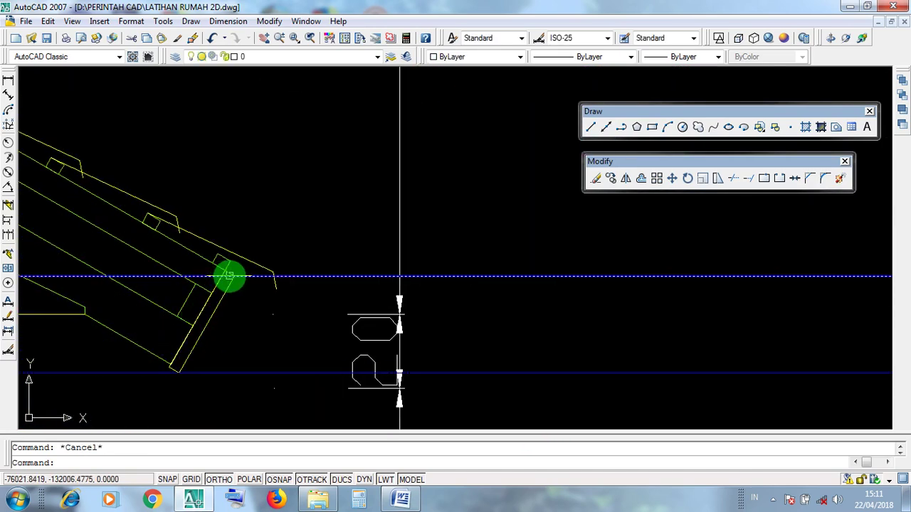
{"action": "left_click", "coordinate": [233, 277]}
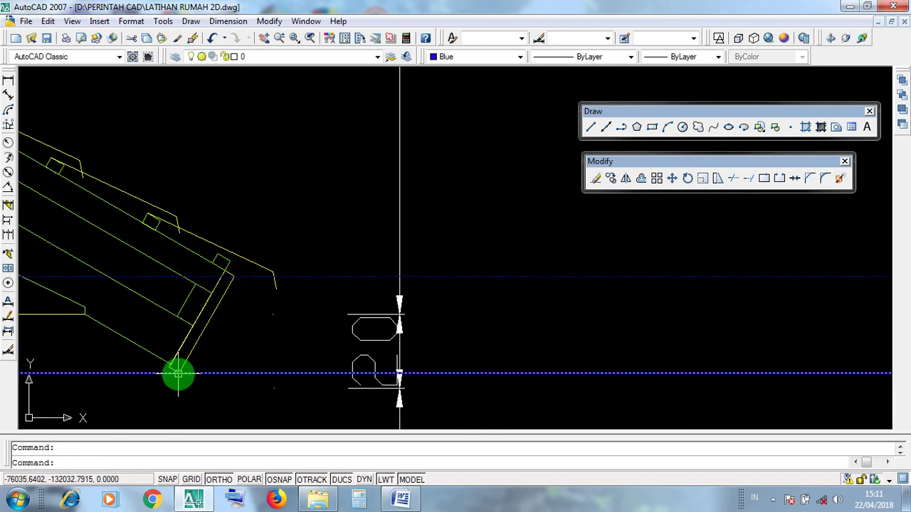
{"action": "scroll", "coordinate": [237, 364], "scroll_direction": "down", "scroll_amount": 10}
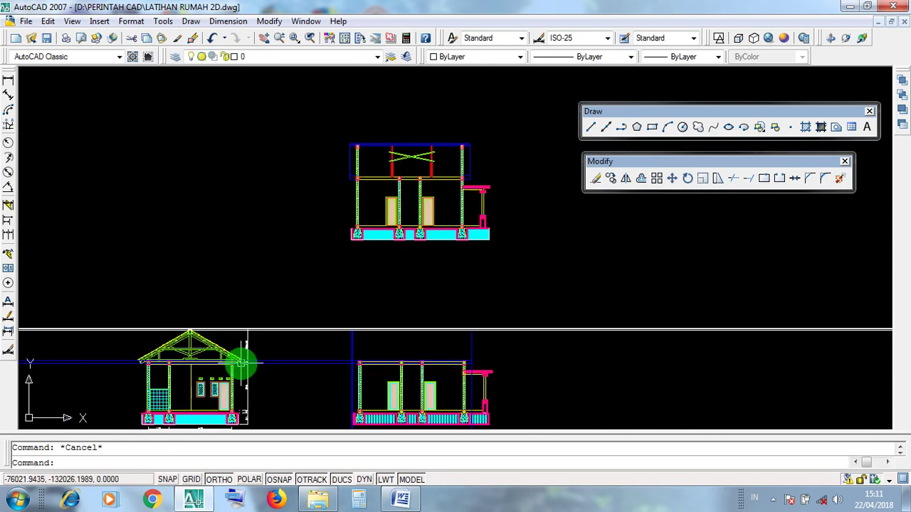
- In the ATAP PELANA TUNGGAL drawing, draw a horizontal construction line through the upper outer corner of the truss's right-hand fascia board
{"action": "middle_click_drag", "start_coordinate": [565, 362], "coordinate": [32, 343]}
{"action": "scroll", "coordinate": [690, 367], "scroll_direction": "up", "scroll_amount": 4}
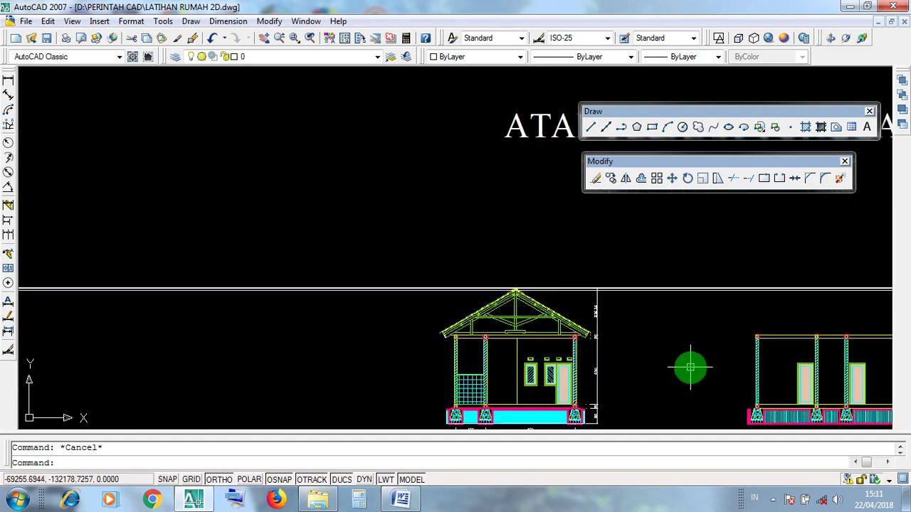
{"action": "middle_click_drag", "start_coordinate": [625, 359], "coordinate": [370, 316]}
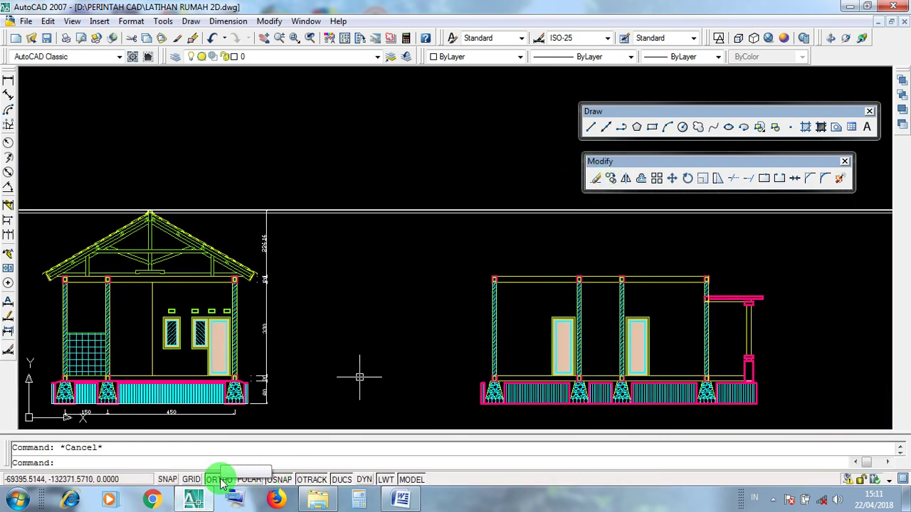
{"action": "left_click", "coordinate": [604, 127]}
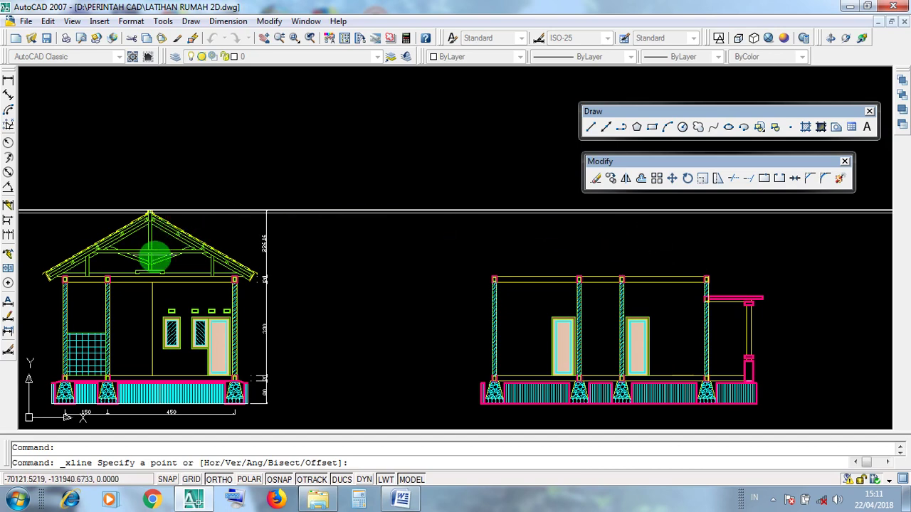
{"action": "scroll", "coordinate": [211, 273], "scroll_direction": "up", "scroll_amount": 5}
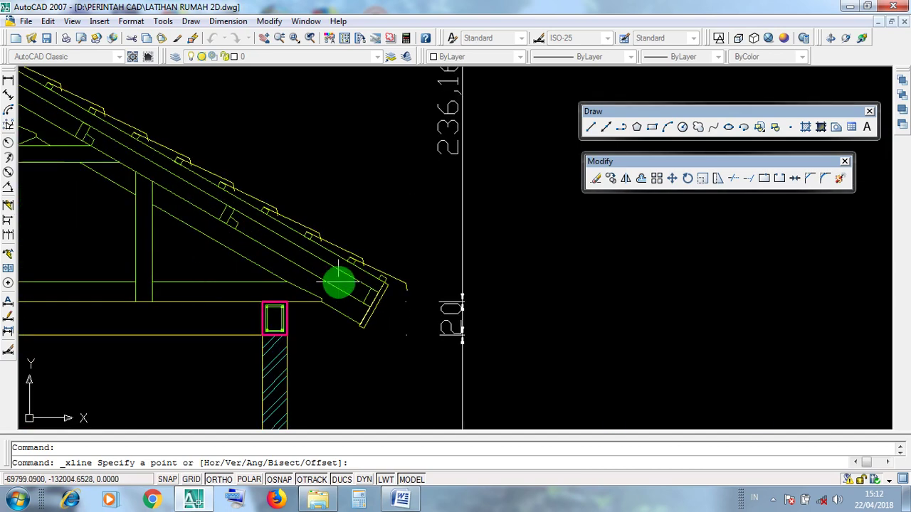
{"action": "scroll", "coordinate": [409, 308], "scroll_direction": "down", "scroll_amount": 4}
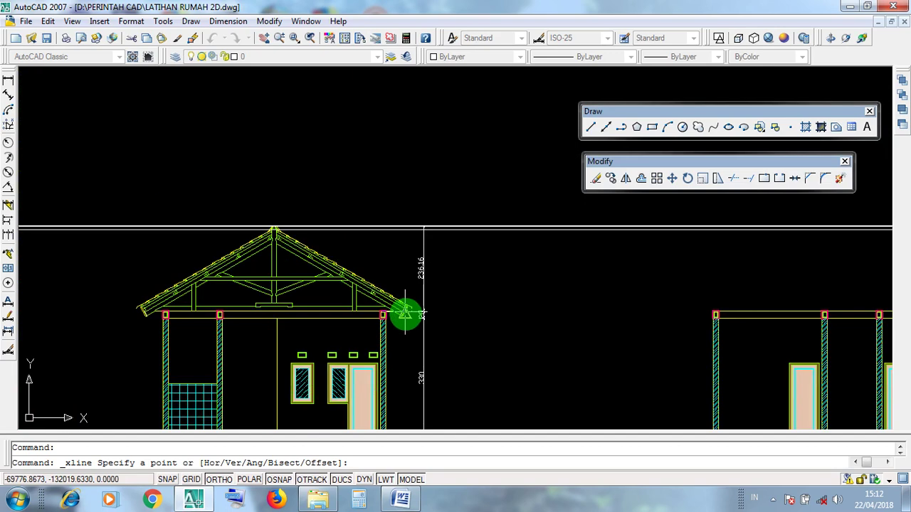
{"action": "scroll", "coordinate": [405, 313], "scroll_direction": "up", "scroll_amount": 5}
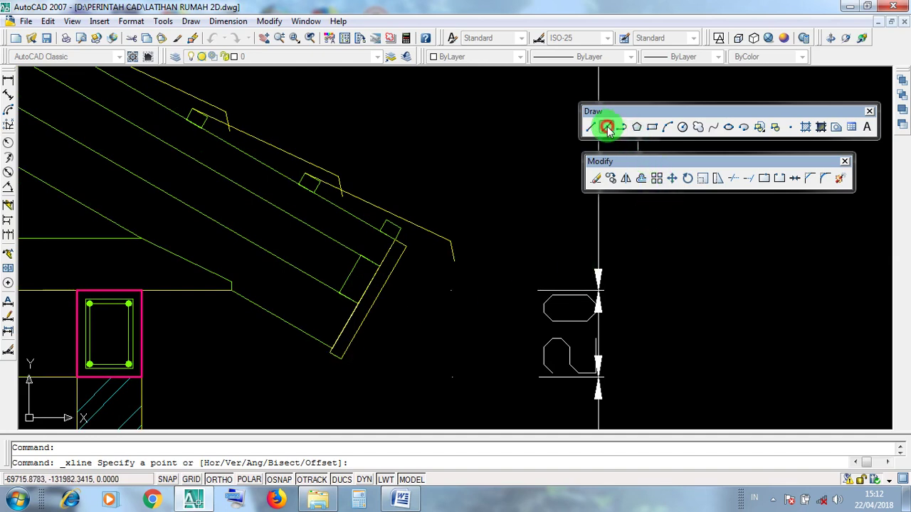
{"action": "scroll", "coordinate": [421, 240], "scroll_direction": "up", "scroll_amount": 3}
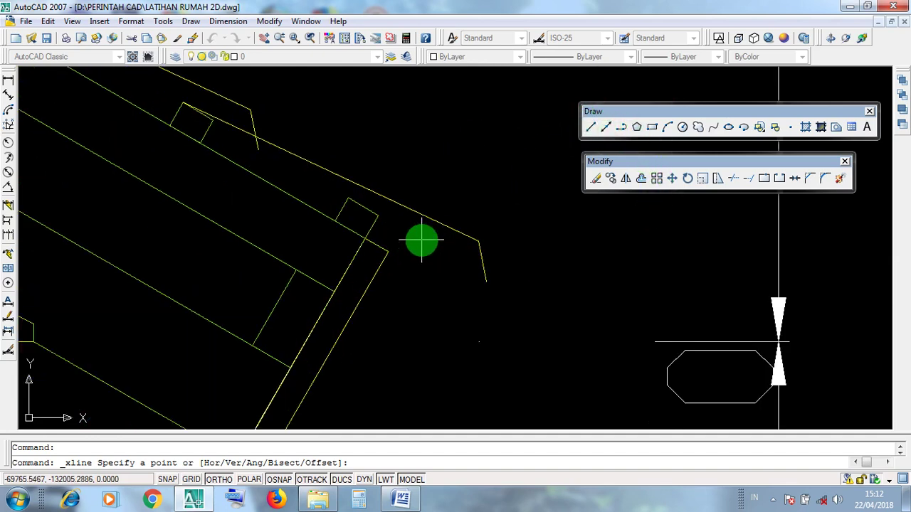
{"action": "left_click", "coordinate": [388, 251]}
{"action": "scroll", "coordinate": [388, 251], "scroll_direction": "down", "scroll_amount": 3}
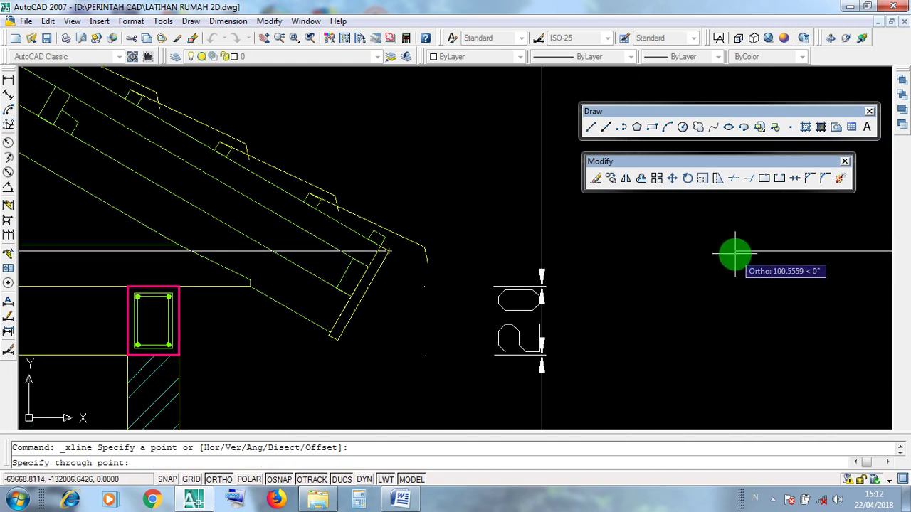
{"action": "left_click", "coordinate": [735, 253]}
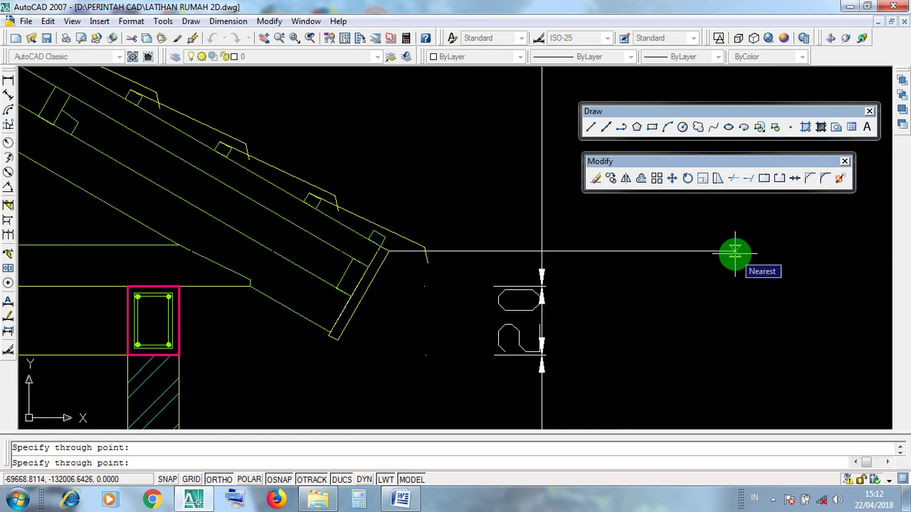
{"action": "key", "text": "Return"}
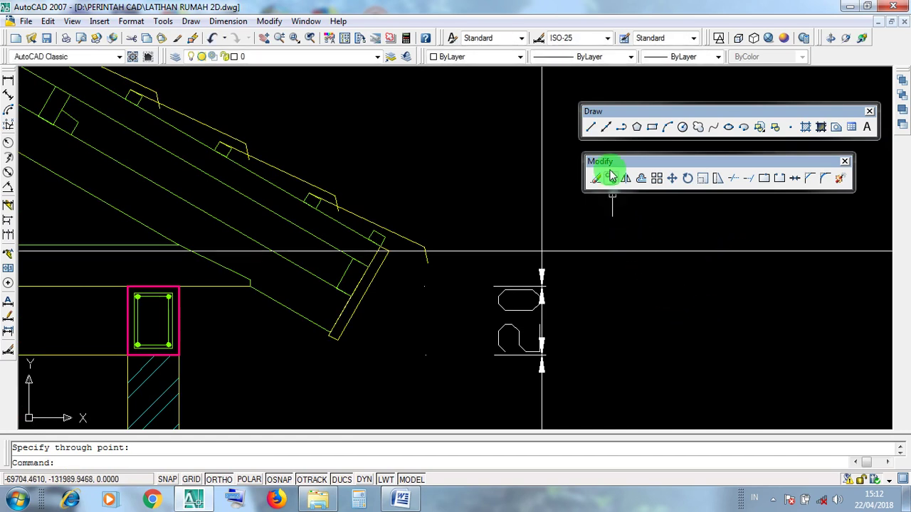
- Draw a horizontal construction line through the lowest corner of the same fascia board
{"action": "left_click", "coordinate": [605, 126]}
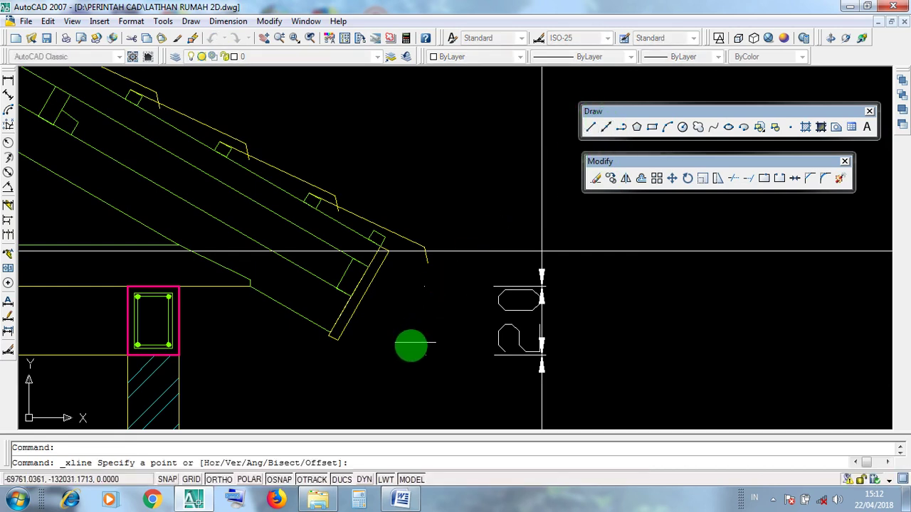
{"action": "left_click", "coordinate": [337, 341]}
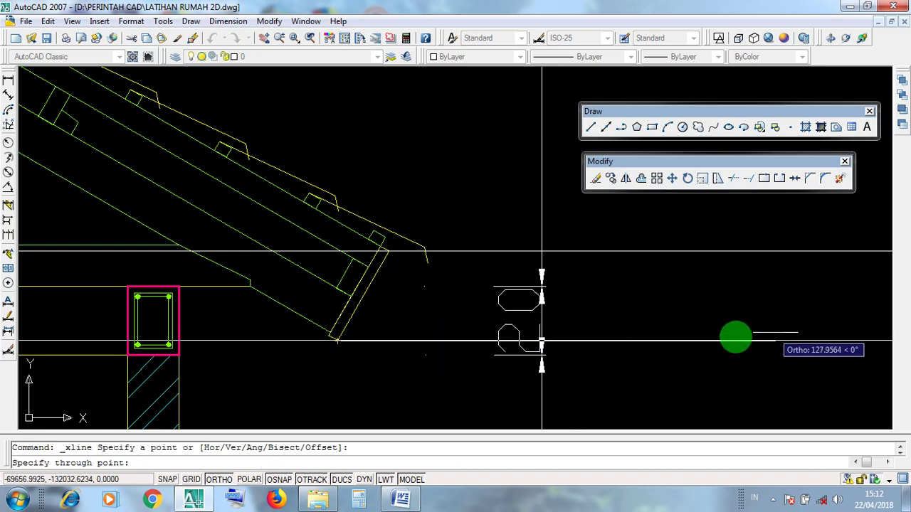
{"action": "left_click", "coordinate": [762, 342]}
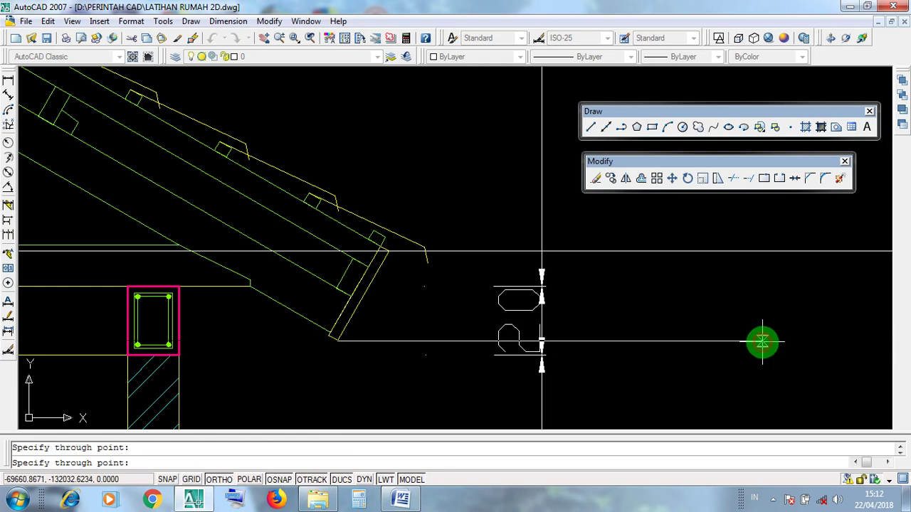
{"action": "key", "text": "Return"}
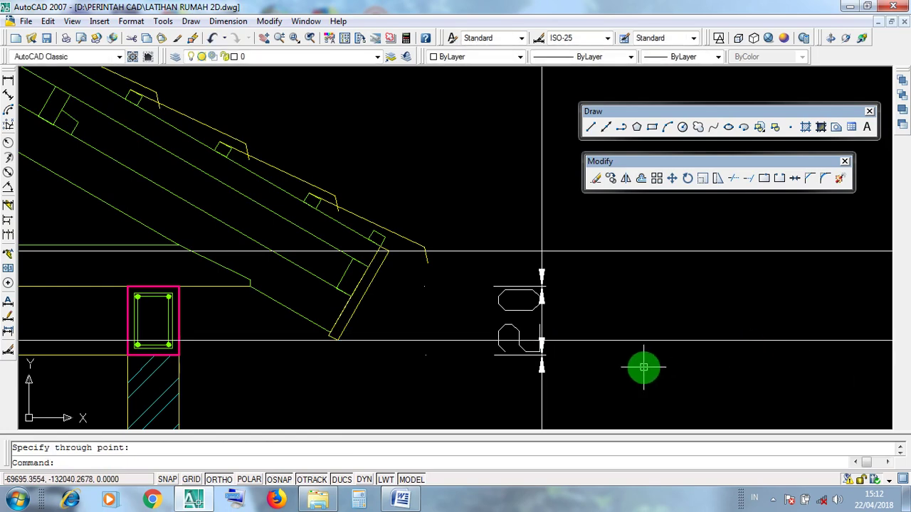
- Select the horizontal ridge and fascia construction lines above the side section to examine their levels against the front truss
{"action": "scroll", "coordinate": [643, 367], "scroll_direction": "down", "scroll_amount": 6}
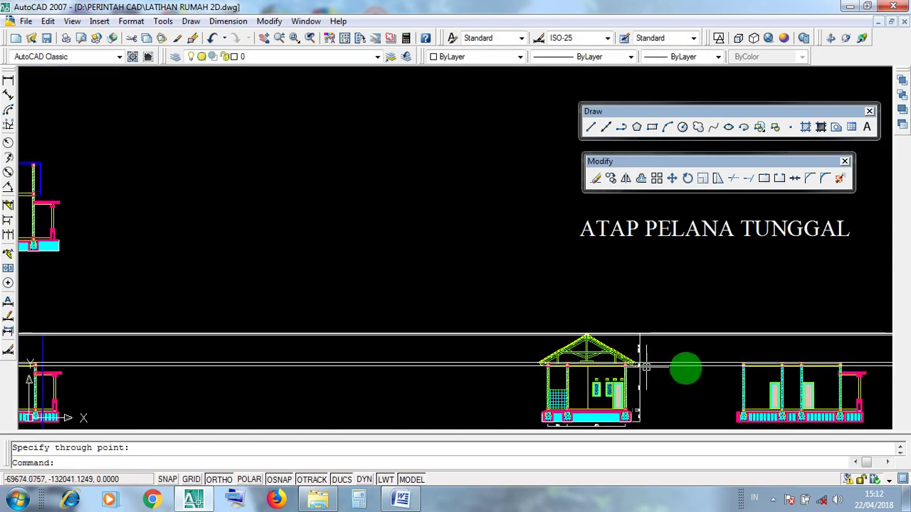
{"action": "scroll", "coordinate": [629, 362], "scroll_direction": "up", "scroll_amount": 5}
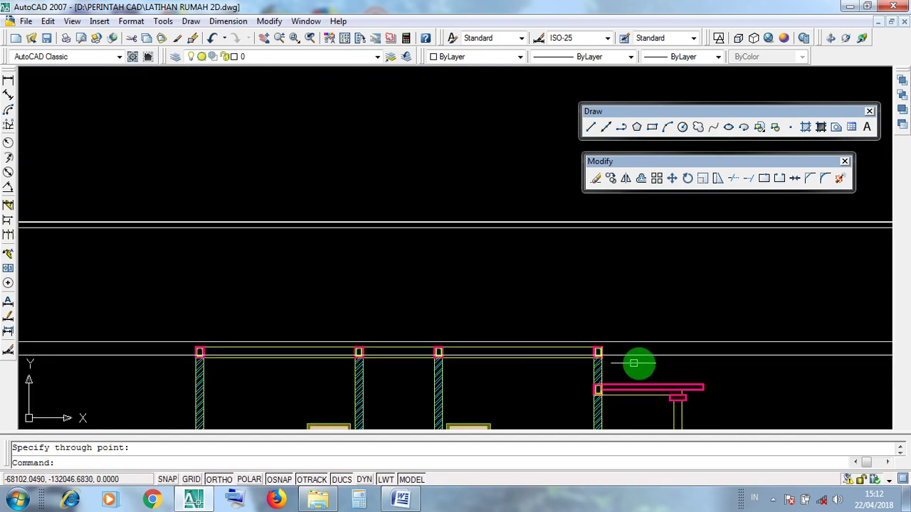
{"action": "left_click", "coordinate": [634, 361]}
{"action": "left_click", "coordinate": [627, 317]}
{"action": "middle_click_drag", "start_coordinate": [627, 316], "coordinate": [614, 360]}
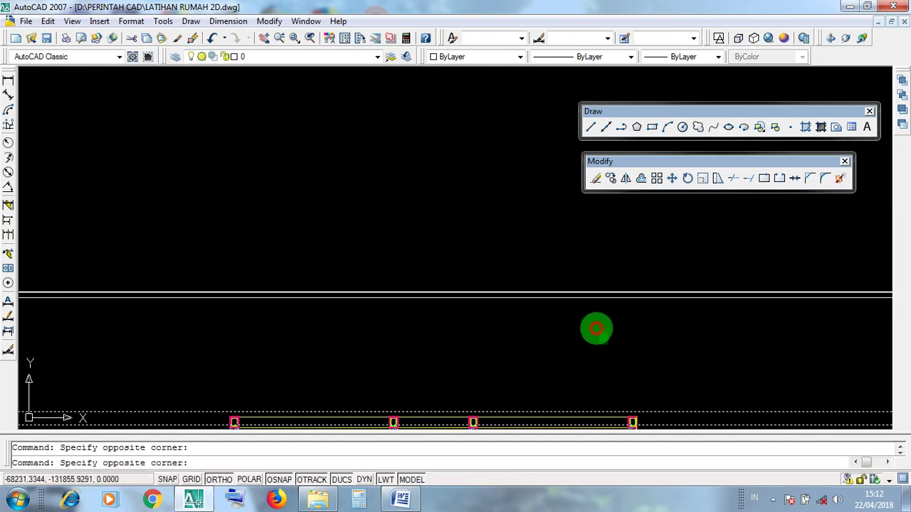
{"action": "scroll", "coordinate": [562, 293], "scroll_direction": "down", "scroll_amount": 4}
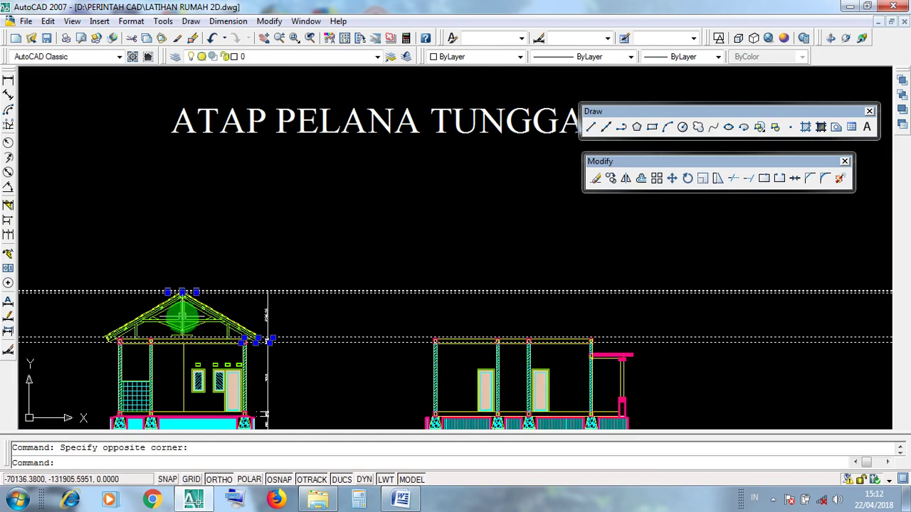
{"action": "scroll", "coordinate": [590, 323], "scroll_direction": "up", "scroll_amount": 3}
{"action": "key", "text": "Escape"}
{"action": "left_click", "coordinate": [630, 352]}
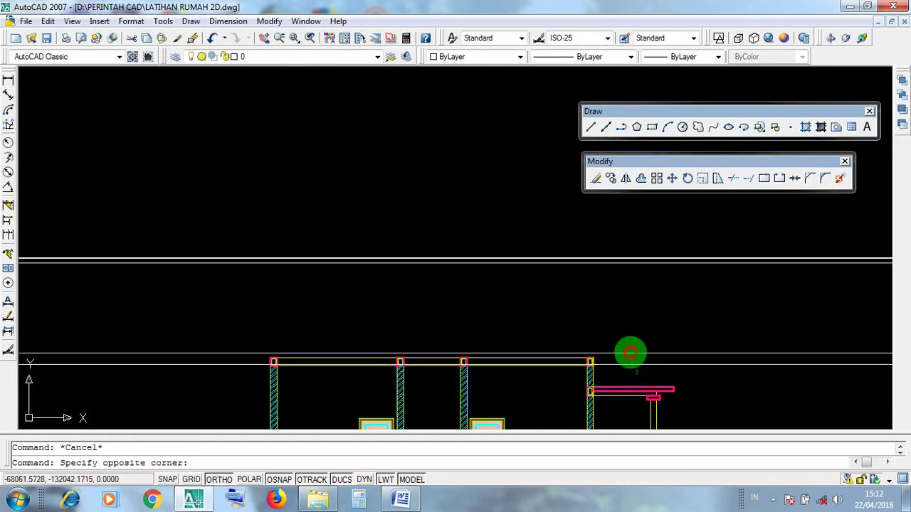
{"action": "left_click", "coordinate": [588, 234]}
{"action": "key", "text": "Escape"}
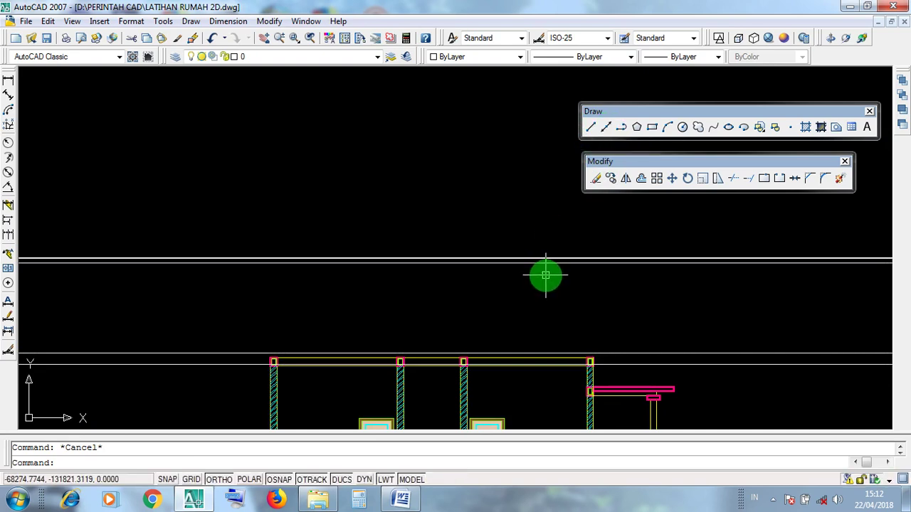
- In the neighbouring reference drawing, select the vertical blue construction lines beside the side section's outer walls to examine their positions
{"action": "scroll", "coordinate": [550, 281], "scroll_direction": "down", "scroll_amount": 4}
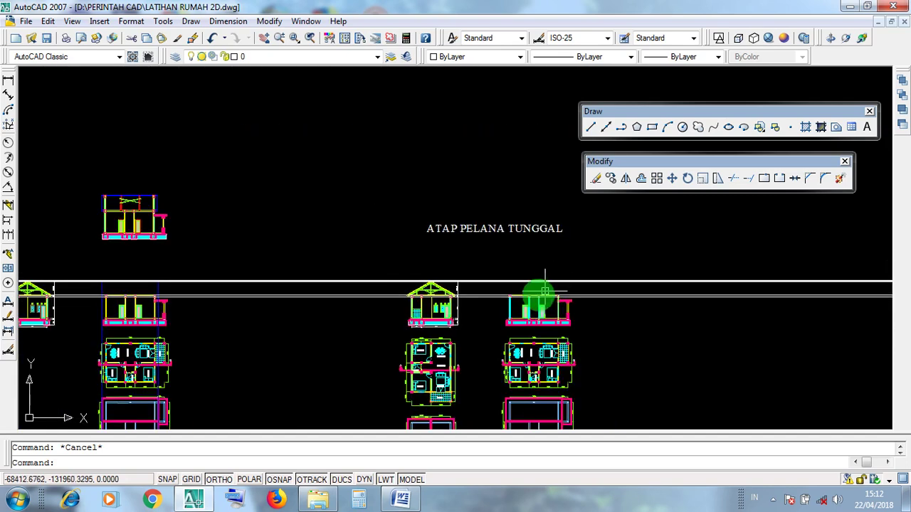
{"action": "scroll", "coordinate": [109, 296], "scroll_direction": "up", "scroll_amount": 4}
{"action": "middle_click_drag", "start_coordinate": [317, 294], "coordinate": [402, 267]}
{"action": "left_click", "coordinate": [522, 278]}
{"action": "left_click", "coordinate": [462, 258]}
{"action": "left_click", "coordinate": [243, 267]}
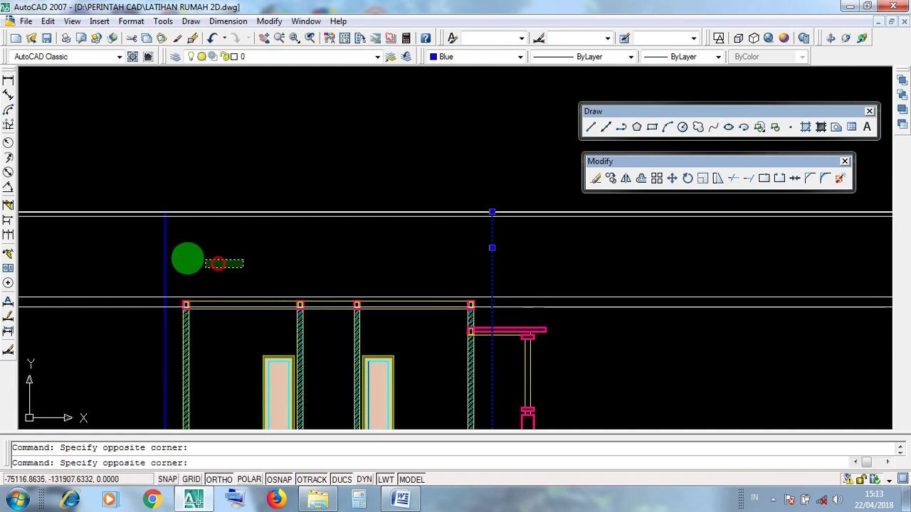
{"action": "left_click", "coordinate": [140, 254]}
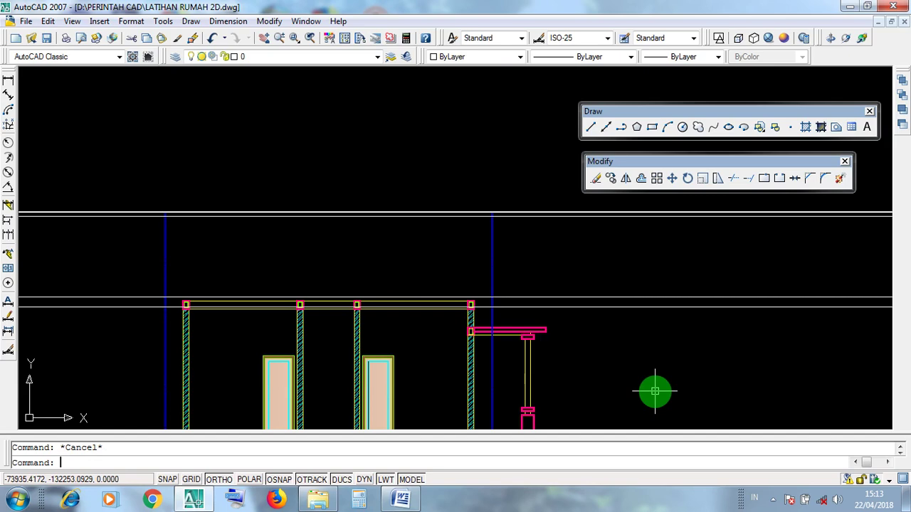
- Select both vertical blue construction lines again and trace them down through the floor plan to the ring beam plan
{"action": "left_click", "coordinate": [484, 264]}
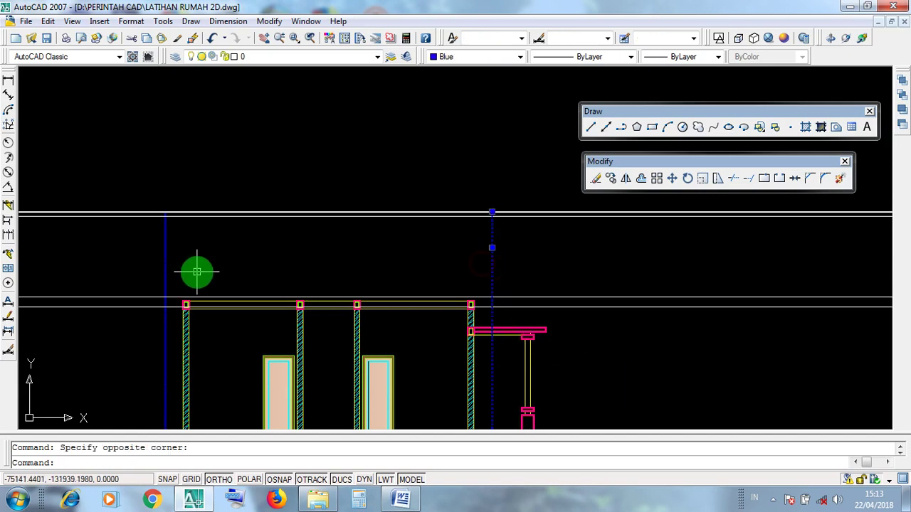
{"action": "left_click", "coordinate": [197, 272]}
{"action": "left_click", "coordinate": [149, 255]}
{"action": "scroll", "coordinate": [427, 262], "scroll_direction": "down", "scroll_amount": 4}
{"action": "middle_click_drag", "start_coordinate": [407, 345], "coordinate": [378, 169]}
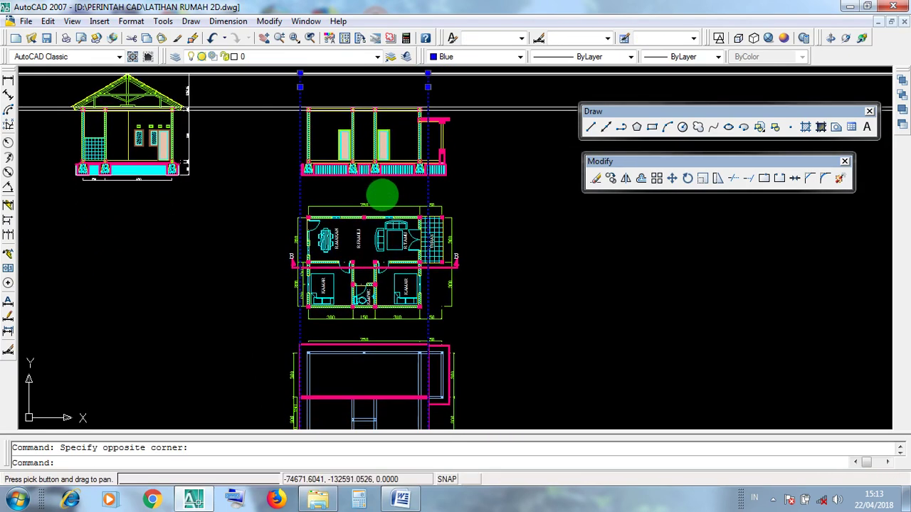
{"action": "middle_click_drag", "start_coordinate": [382, 379], "coordinate": [373, 270]}
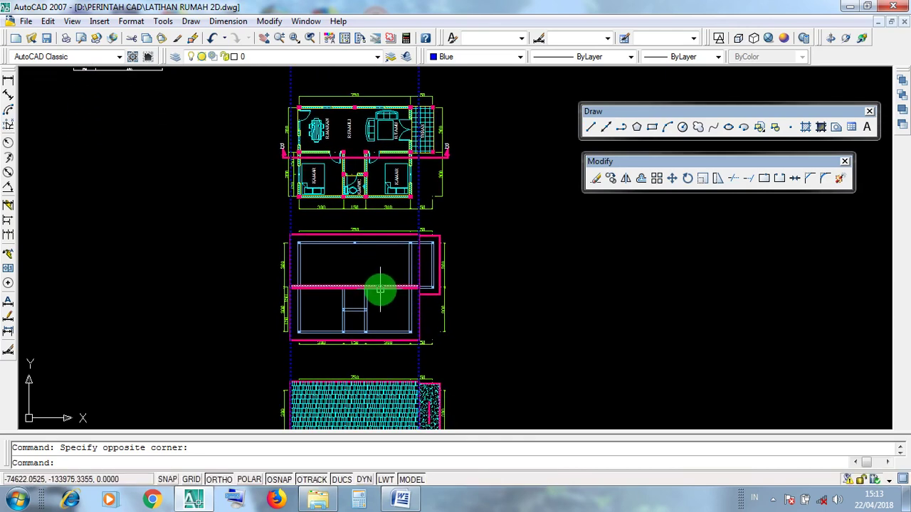
{"action": "scroll", "coordinate": [389, 324], "scroll_direction": "up", "scroll_amount": 3}
{"action": "key", "text": "Escape"}
- Select the magenta roof outline on the reference's ring beam plan and examine how its side edges align with the vertical blue lines
{"action": "left_click", "coordinate": [411, 360]}
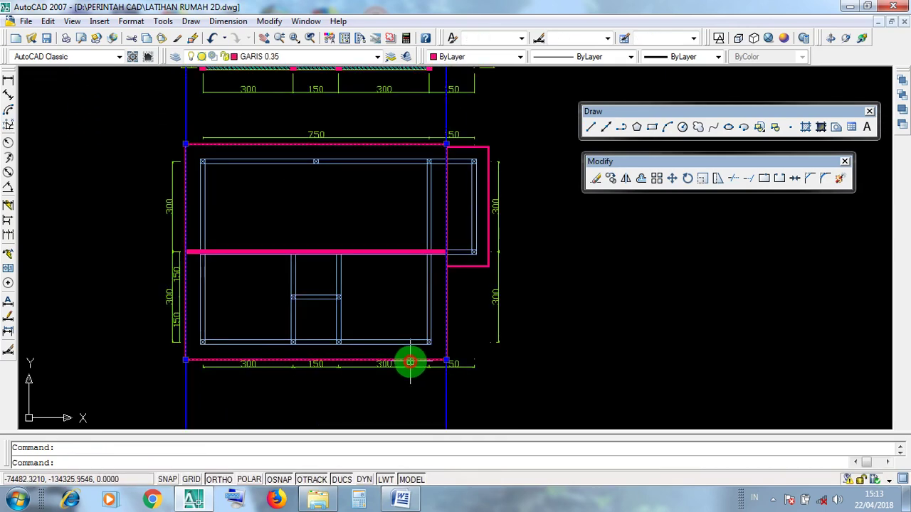
{"action": "scroll", "coordinate": [411, 361], "scroll_direction": "down", "scroll_amount": 4}
{"action": "middle_click_drag", "start_coordinate": [388, 252], "coordinate": [392, 404]}
{"action": "key", "text": "Escape"}
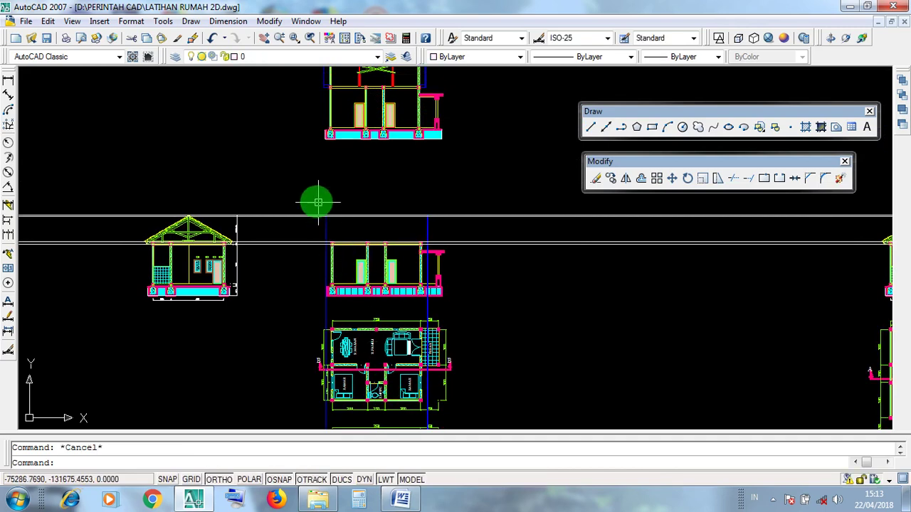
- Select the side section, and the floor plan below it, to examine how they line up between the vertical blue lines
{"action": "left_click", "coordinate": [306, 197]}
{"action": "left_click", "coordinate": [465, 308]}
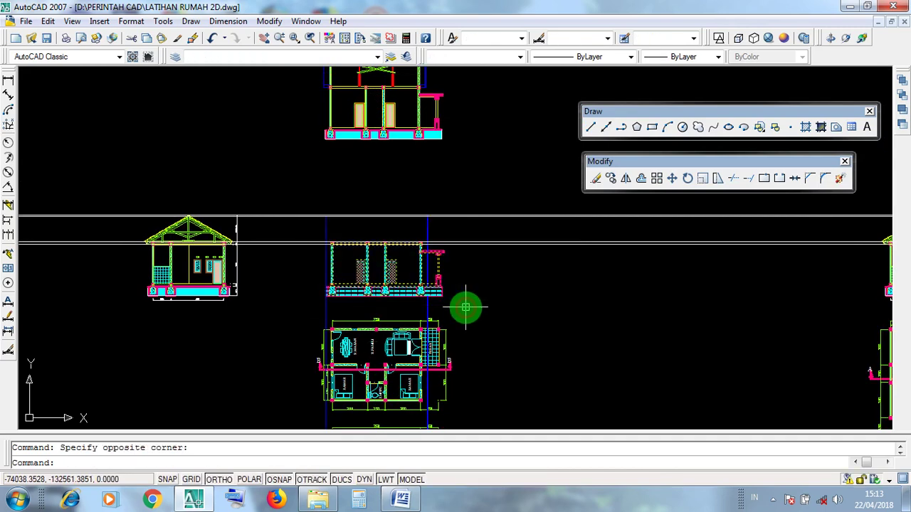
{"action": "key", "text": "Escape"}
{"action": "middle_click_drag", "start_coordinate": [451, 325], "coordinate": [427, 204]}
{"action": "scroll", "coordinate": [367, 391], "scroll_direction": "up", "scroll_amount": 2}
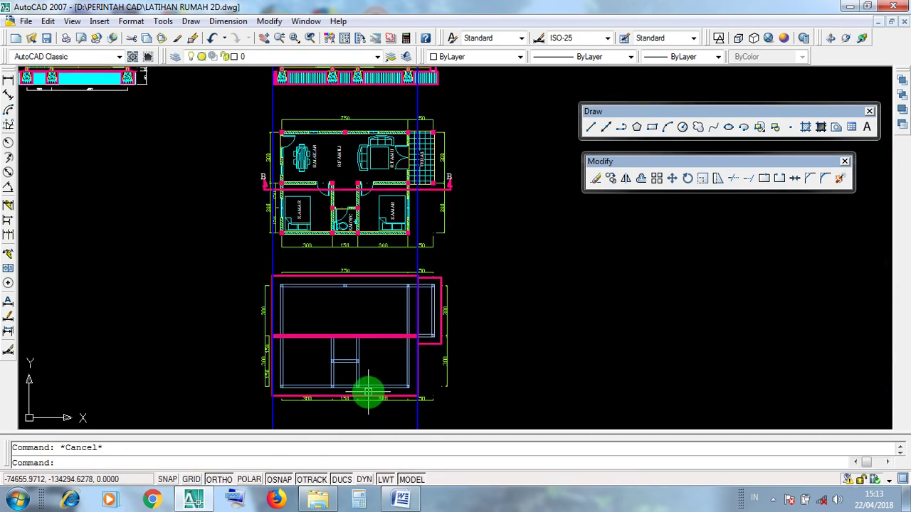
{"action": "middle_click_drag", "start_coordinate": [372, 250], "coordinate": [376, 374]}
{"action": "scroll", "coordinate": [317, 303], "scroll_direction": "up", "scroll_amount": 2}
{"action": "left_click", "coordinate": [220, 205]}
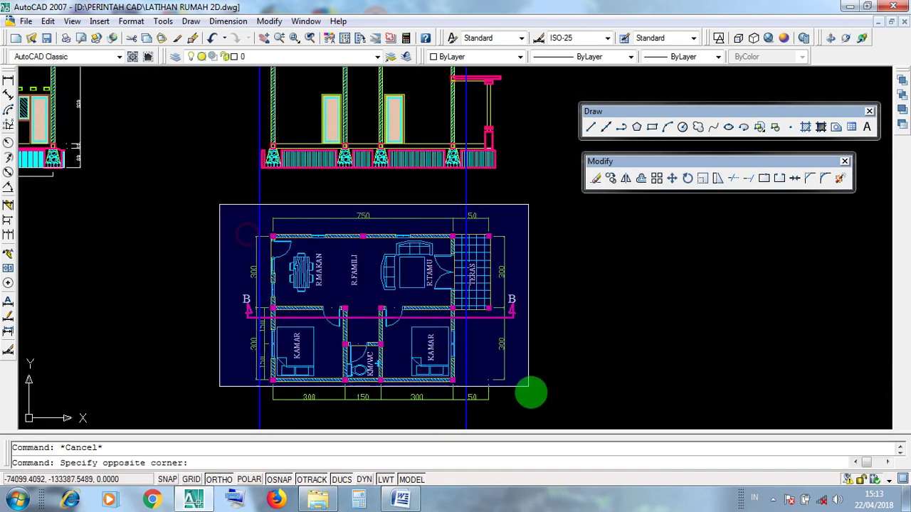
{"action": "left_click", "coordinate": [533, 410]}
- Select the ring beam plan and its magenta roof outline to examine their position under the floor plan
{"action": "middle_click_drag", "start_coordinate": [532, 410], "coordinate": [505, 199]}
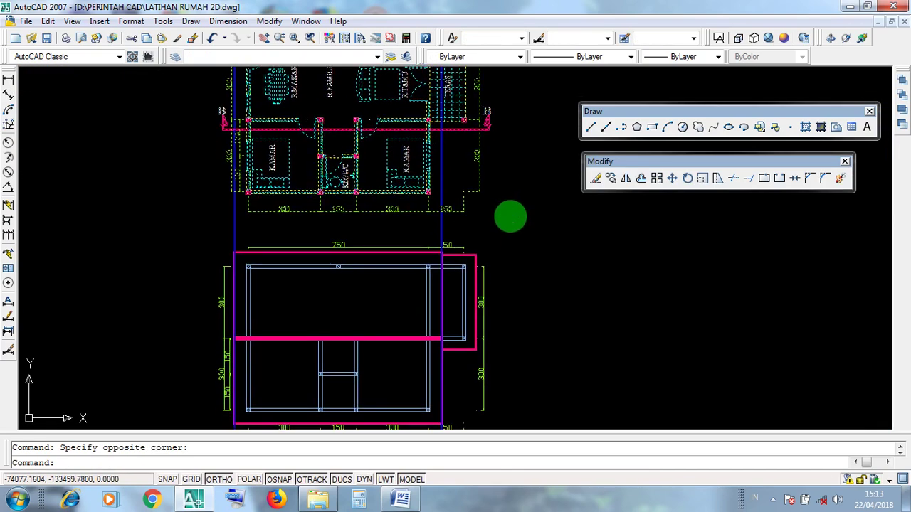
{"action": "middle_click_drag", "start_coordinate": [403, 333], "coordinate": [382, 286]}
{"action": "left_click", "coordinate": [192, 191]}
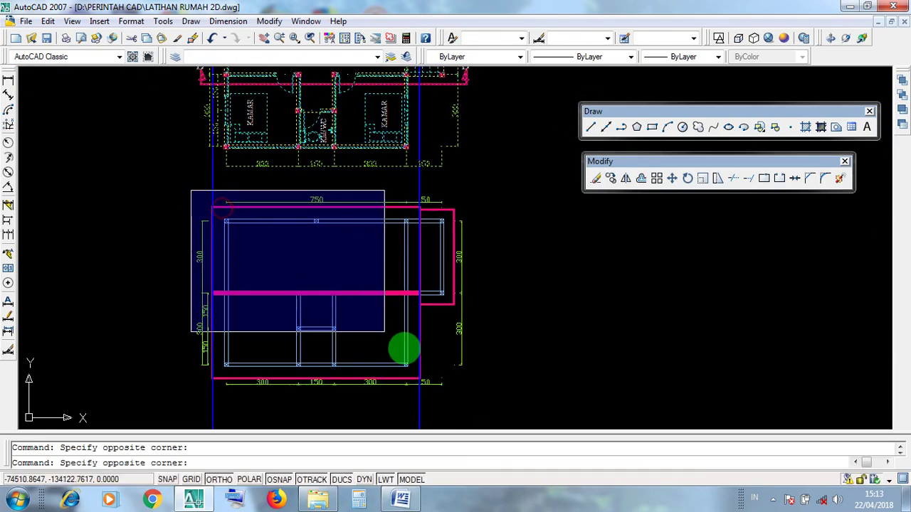
{"action": "left_click", "coordinate": [475, 403]}
{"action": "key", "text": "Escape"}
{"action": "left_click", "coordinate": [394, 374]}
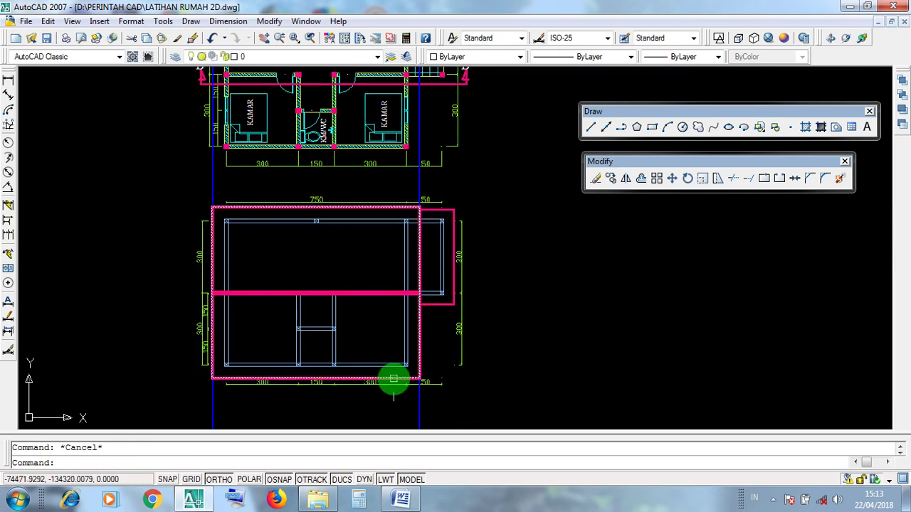
{"action": "left_click", "coordinate": [385, 360]}
{"action": "key", "text": "Escape"}
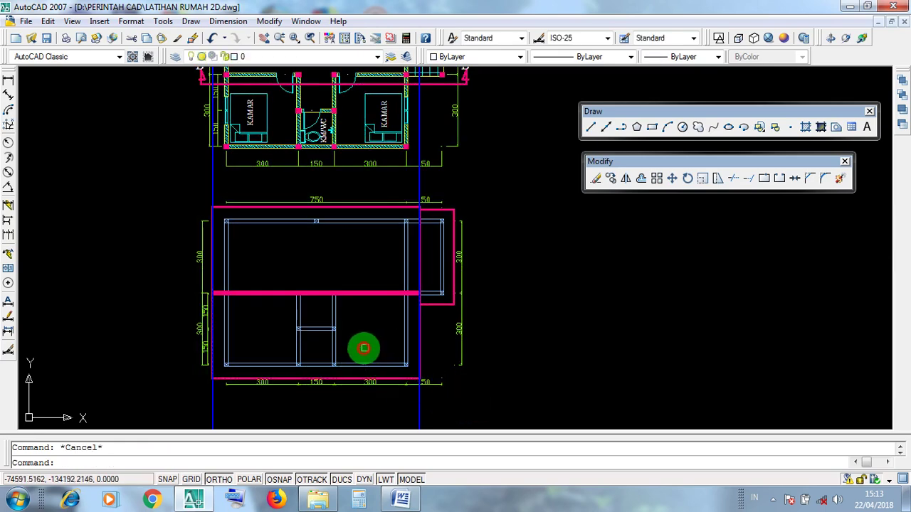
{"action": "left_click", "coordinate": [365, 350]}
{"action": "left_click", "coordinate": [286, 321]}
{"action": "key", "text": "Escape"}
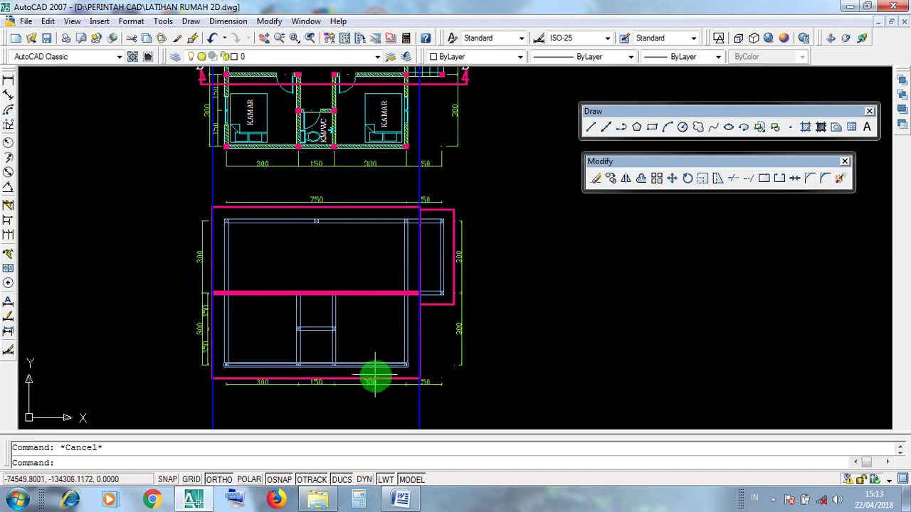
- Select the floor plan again and the side section above it to examine their shared vertical alignment
{"action": "mouse_move", "coordinate": [372, 320]}
{"action": "middle_mouse_down"}
{"action": "mouse_move", "coordinate": [360, 310]}
{"action": "mouse_move", "coordinate": [370, 446]}
{"action": "middle_mouse_up"}
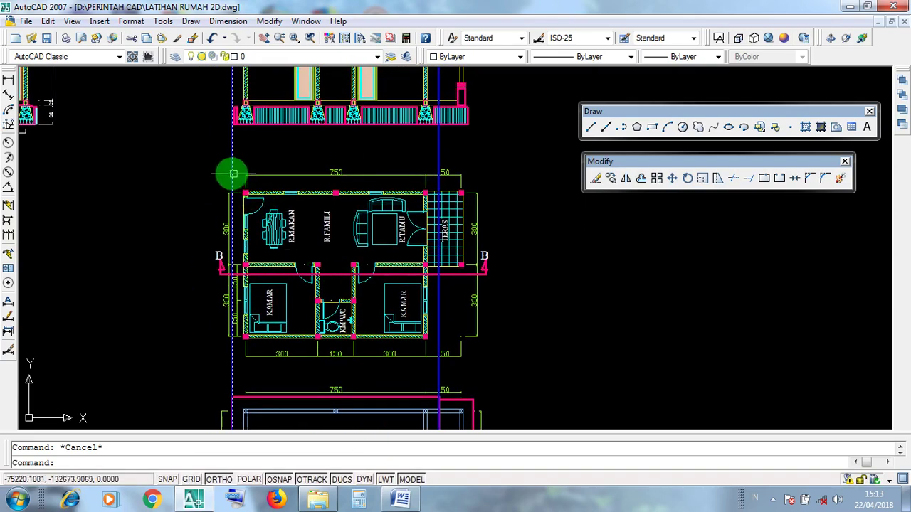
{"action": "left_click", "coordinate": [205, 161]}
{"action": "left_click", "coordinate": [491, 378]}
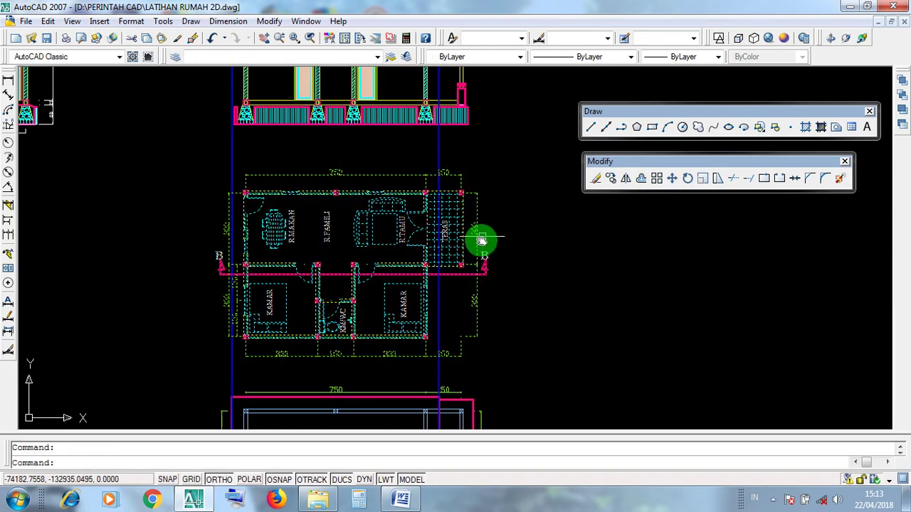
{"action": "middle_click_drag", "start_coordinate": [481, 239], "coordinate": [490, 475]}
{"action": "key", "text": "Escape"}
{"action": "left_click", "coordinate": [192, 152]}
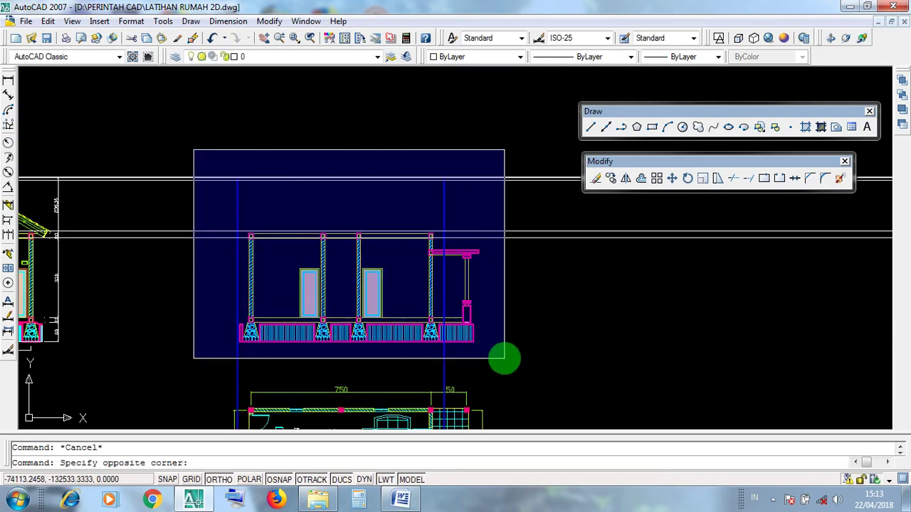
{"action": "left_click", "coordinate": [504, 362]}
{"action": "middle_click_drag", "start_coordinate": [449, 325], "coordinate": [444, 219]}
{"action": "middle_click_drag", "start_coordinate": [439, 370], "coordinate": [429, 167]}
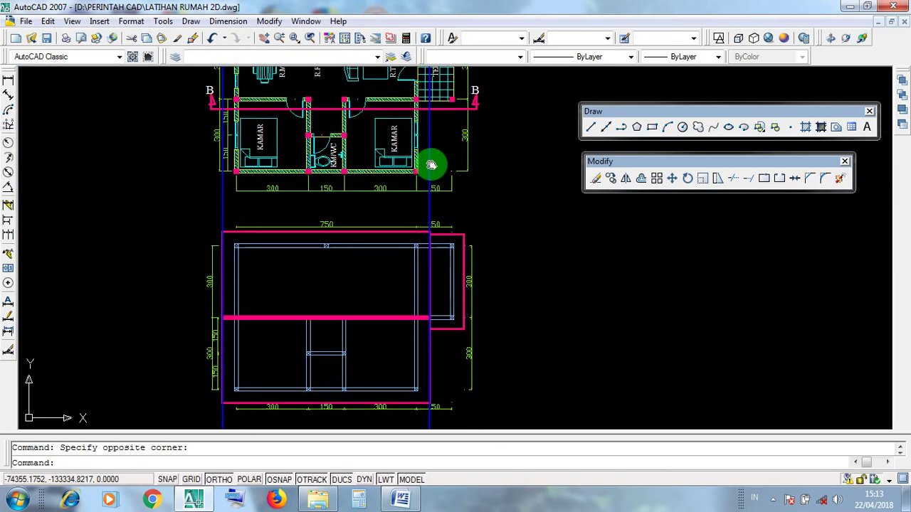
- Select the magenta roof outline on the ring beam plan and the tiled roof plan below to compare their extents
{"action": "key", "text": "Escape"}
{"action": "left_click", "coordinate": [401, 399]}
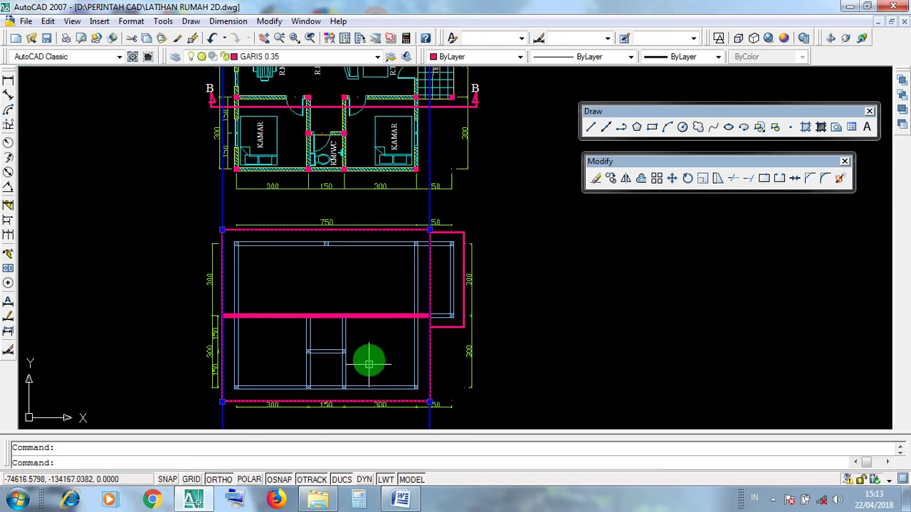
{"action": "middle_click_drag", "start_coordinate": [401, 364], "coordinate": [425, 168]}
{"action": "middle_click_drag", "start_coordinate": [406, 294], "coordinate": [370, 244]}
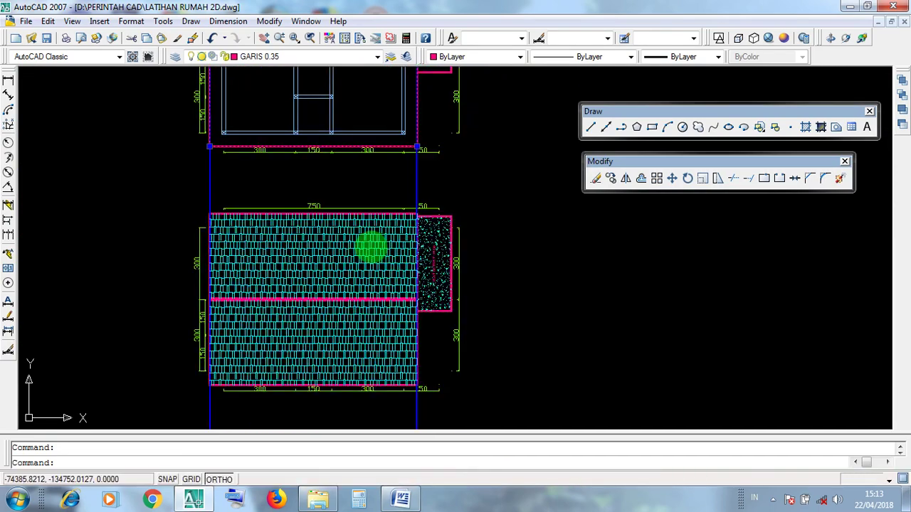
{"action": "key", "text": "Escape"}
{"action": "left_click", "coordinate": [195, 211]}
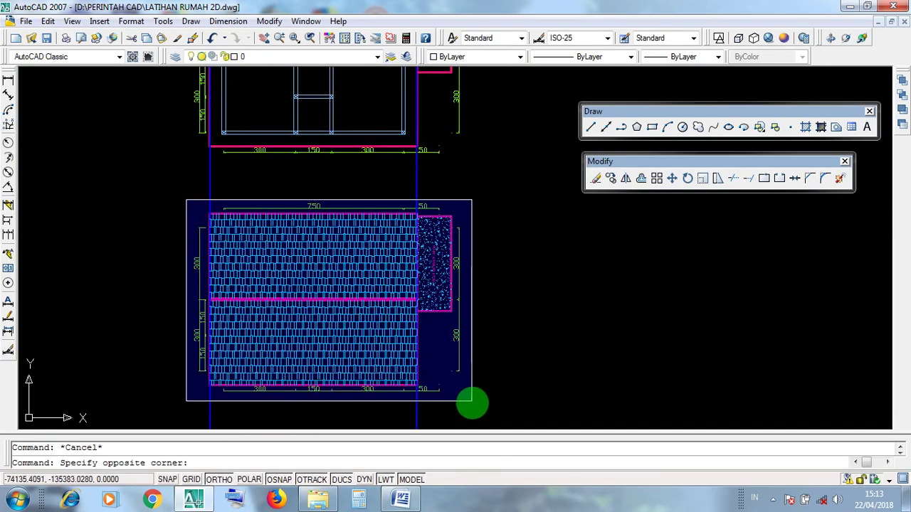
{"action": "left_click", "coordinate": [473, 400]}
- Select the ring beam plan, floor plan and side section in turn, working upward, to review the stacked drawings' alignment
{"action": "middle_click_drag", "start_coordinate": [451, 215], "coordinate": [490, 399]}
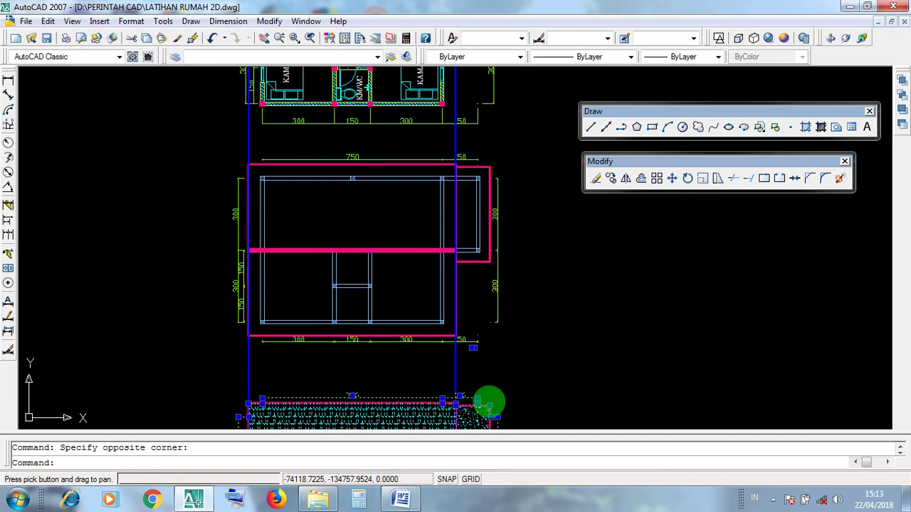
{"action": "left_click", "coordinate": [221, 153]}
{"action": "left_click", "coordinate": [530, 378]}
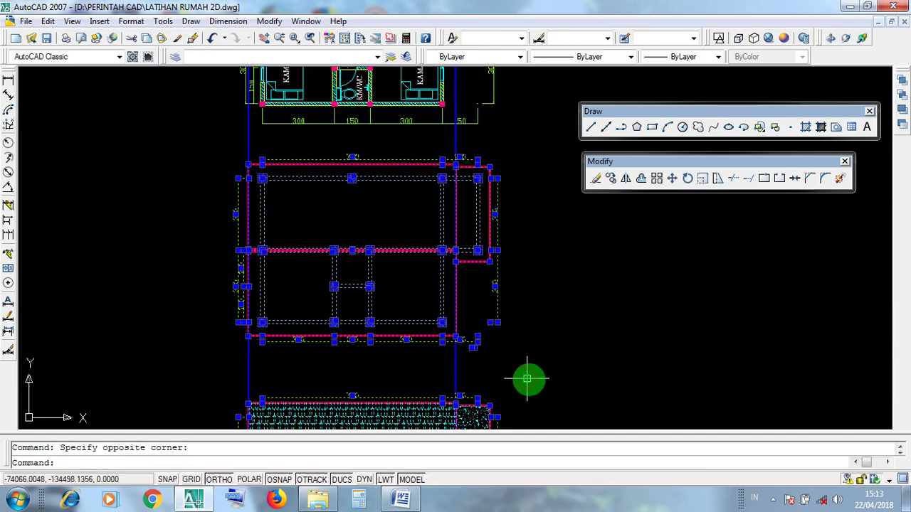
{"action": "middle_click_drag", "start_coordinate": [520, 233], "coordinate": [482, 420]}
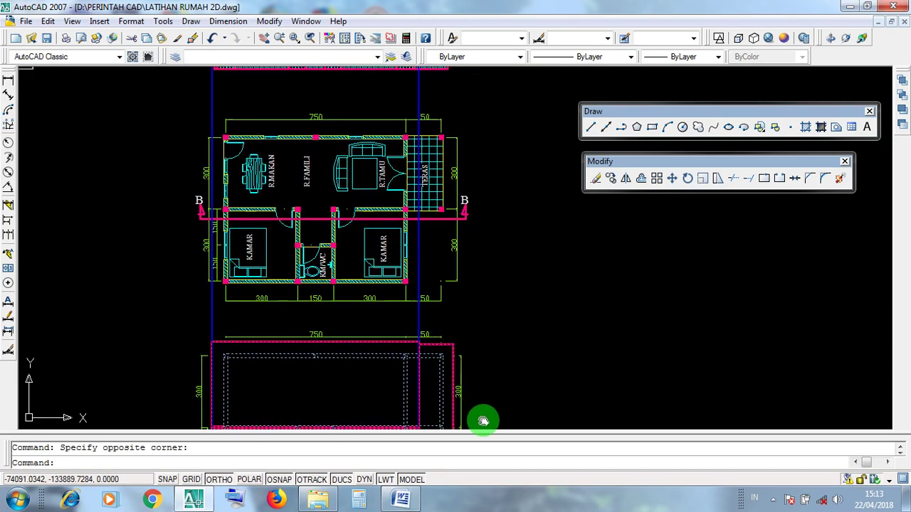
{"action": "left_click", "coordinate": [175, 149]}
{"action": "left_click", "coordinate": [479, 365]}
{"action": "middle_click_drag", "start_coordinate": [496, 195], "coordinate": [480, 412]}
{"action": "left_click", "coordinate": [164, 126]}
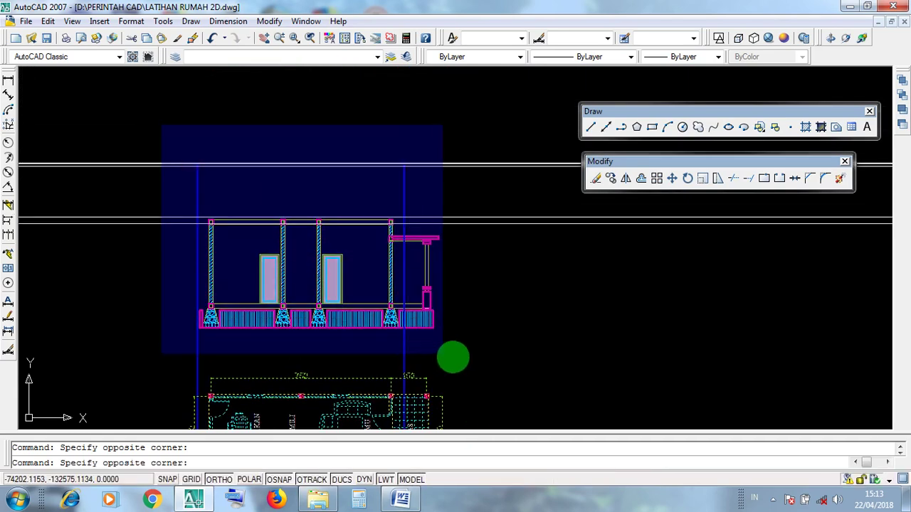
{"action": "left_click", "coordinate": [477, 349]}
{"action": "key", "text": "Escape"}
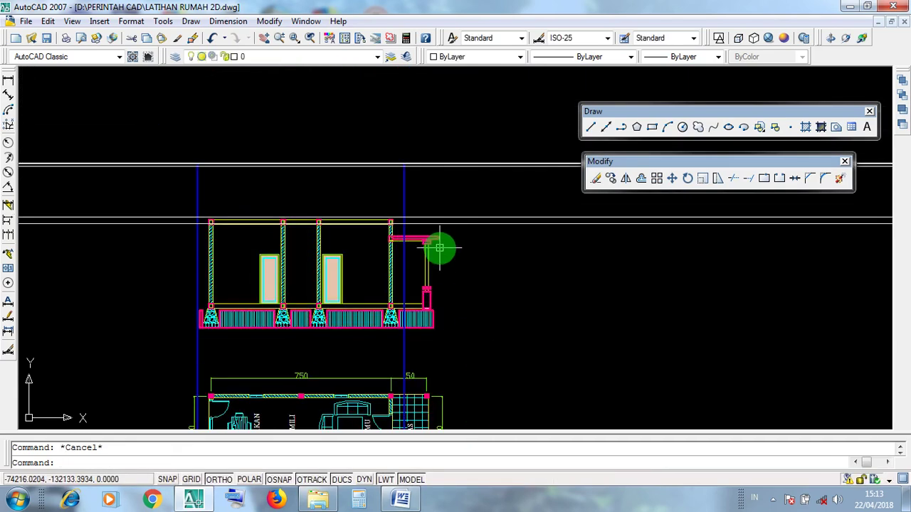
- Select both vertical blue lines at the side section and trace them down through the plans to the tiled roof plan
{"action": "scroll", "coordinate": [439, 248], "scroll_direction": "down", "scroll_amount": 2}
{"action": "scroll", "coordinate": [421, 330], "scroll_direction": "up", "scroll_amount": 4}
{"action": "left_click", "coordinate": [421, 329]}
{"action": "left_click", "coordinate": [285, 308]}
{"action": "scroll", "coordinate": [283, 306], "scroll_direction": "down", "scroll_amount": 2}
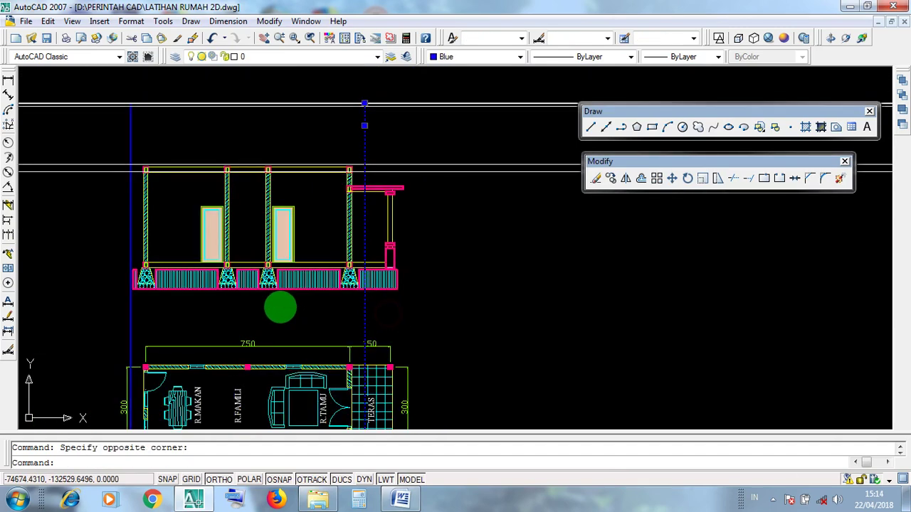
{"action": "left_click", "coordinate": [187, 318]}
{"action": "mouse_move", "coordinate": [229, 333]}
{"action": "middle_mouse_down"}
{"action": "mouse_move", "coordinate": [246, 225]}
{"action": "mouse_move", "coordinate": [246, 93]}
{"action": "middle_mouse_up"}
{"action": "middle_click_drag", "start_coordinate": [388, 353], "coordinate": [383, 133]}
{"action": "middle_click_drag", "start_coordinate": [377, 334], "coordinate": [387, 183]}
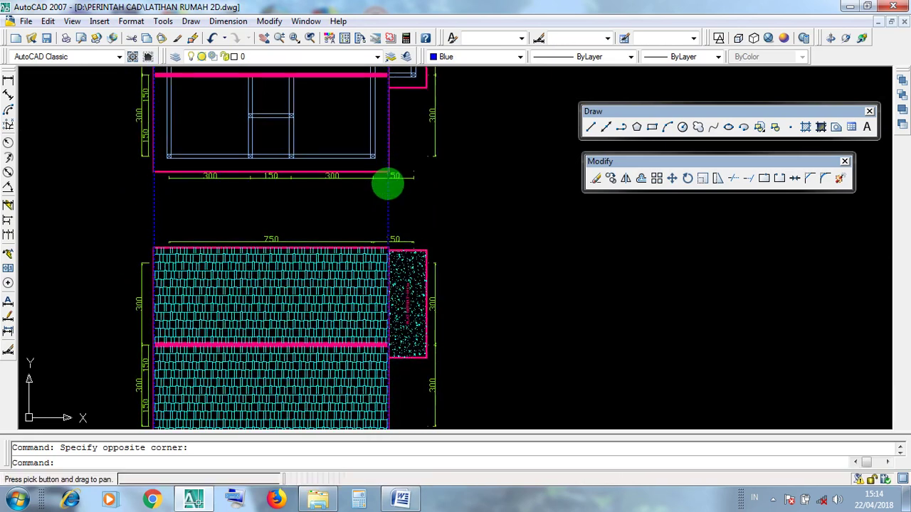
- Select the magenta roof outline on the ring beam plan and compare its lower corners with the selected blue lines
{"action": "scroll", "coordinate": [342, 163], "scroll_direction": "up", "scroll_amount": 3}
{"action": "mouse_move", "coordinate": [342, 163]}
{"action": "middle_mouse_down"}
{"action": "mouse_move", "coordinate": [433, 325]}
{"action": "mouse_move", "coordinate": [468, 359]}
{"action": "middle_mouse_up"}
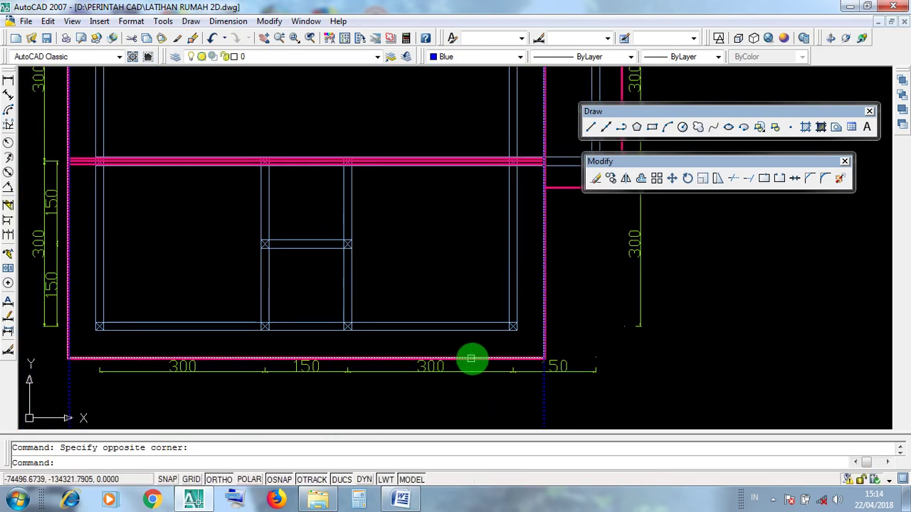
{"action": "left_click", "coordinate": [547, 344]}
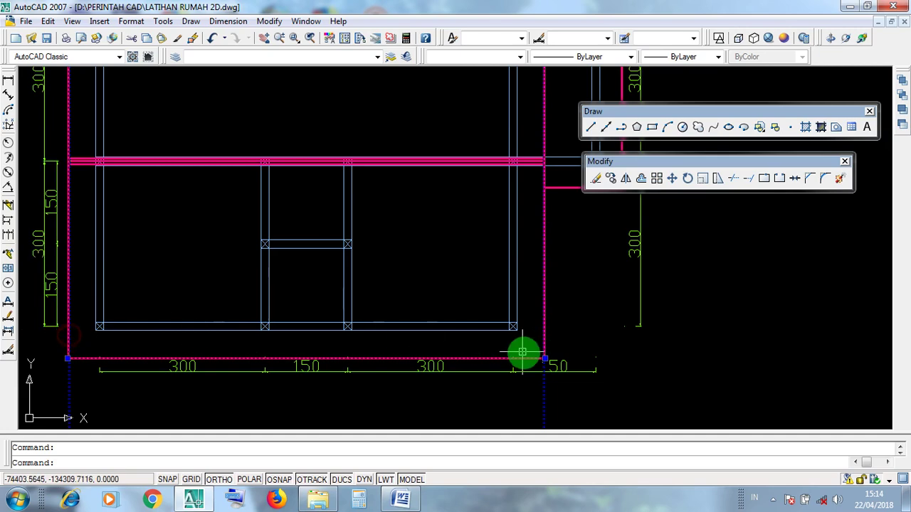
{"action": "key", "text": "Escape"}
{"action": "scroll", "coordinate": [451, 291], "scroll_direction": "down", "scroll_amount": 3}
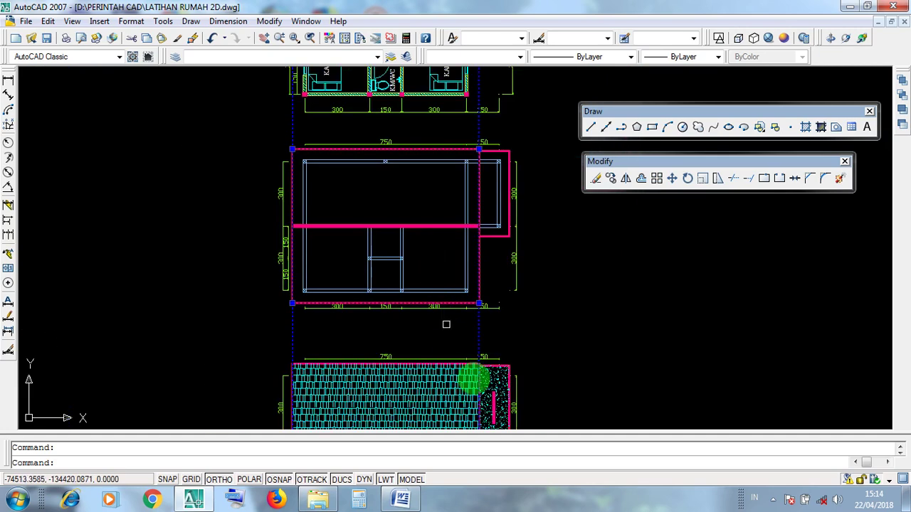
- Select the tiled roof plan's magenta outline and both vertical blue lines to examine how the roof's side edges align
{"action": "middle_click_drag", "start_coordinate": [474, 372], "coordinate": [437, 224]}
{"action": "scroll", "coordinate": [436, 341], "scroll_direction": "up", "scroll_amount": 3}
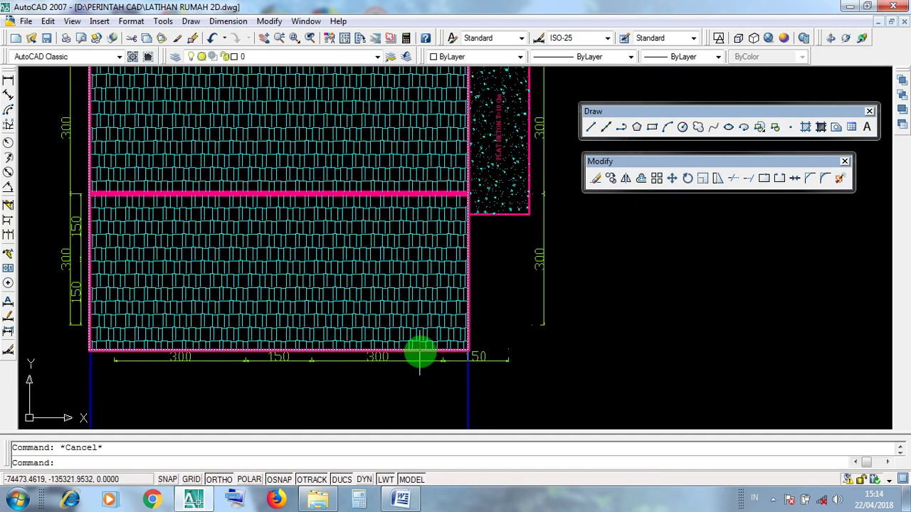
{"action": "left_click", "coordinate": [418, 351]}
{"action": "left_click", "coordinate": [468, 333]}
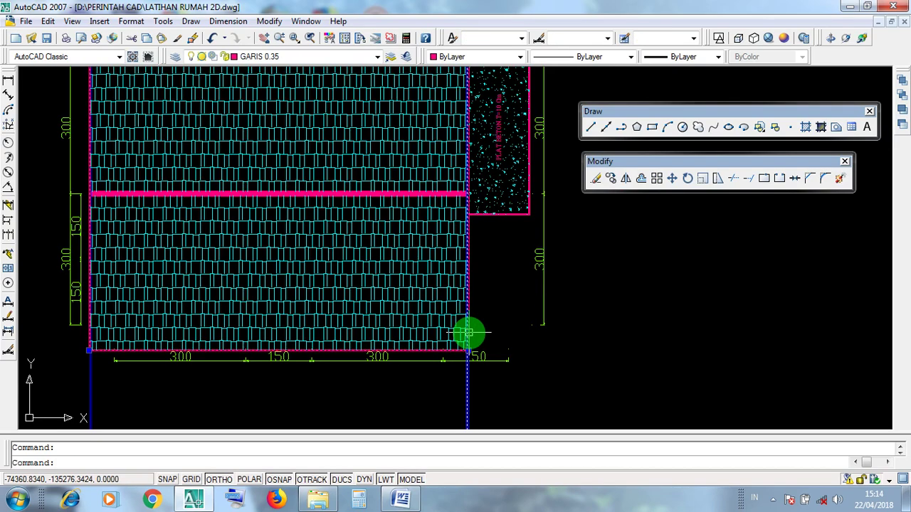
{"action": "left_click", "coordinate": [90, 321]}
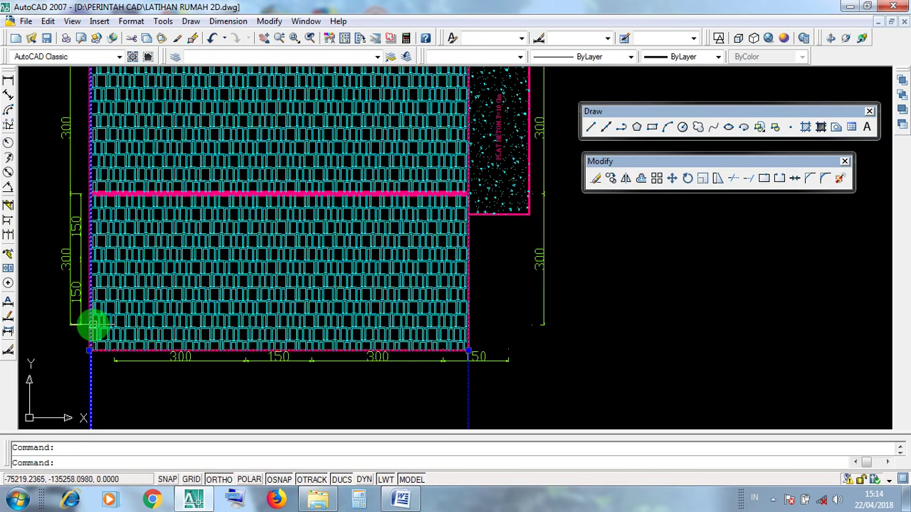
{"action": "key", "text": "Escape"}
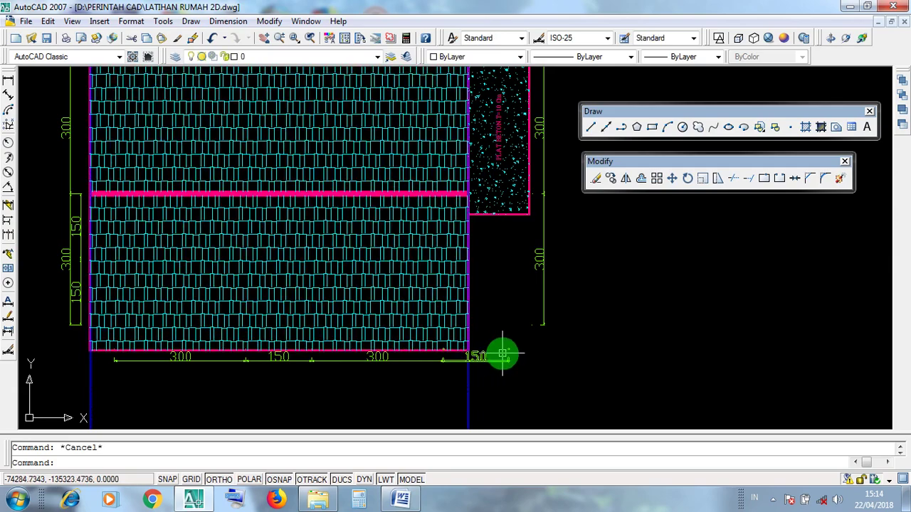
- Examine the unfinished building section above the B-B floor plan, window-selecting it briefly and clearing the selection
{"action": "scroll", "coordinate": [498, 352], "scroll_direction": "down", "scroll_amount": 4}
{"action": "scroll", "coordinate": [495, 350], "scroll_direction": "down", "scroll_amount": 4}
{"action": "scroll", "coordinate": [704, 324], "scroll_direction": "up", "scroll_amount": 2}
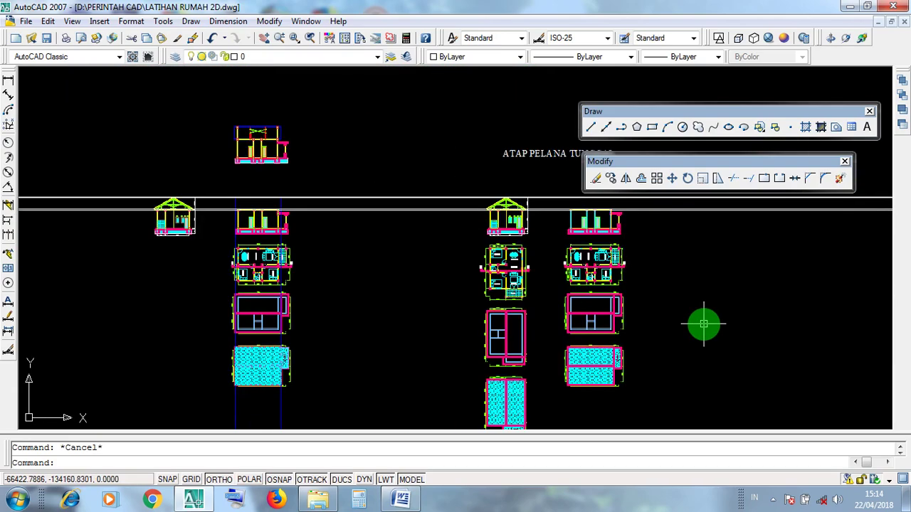
{"action": "middle_click_drag", "start_coordinate": [697, 324], "coordinate": [411, 320]}
{"action": "scroll", "coordinate": [380, 178], "scroll_direction": "up", "scroll_amount": 3}
{"action": "scroll", "coordinate": [380, 178], "scroll_direction": "up", "scroll_amount": 2}
{"action": "left_click", "coordinate": [307, 203]}
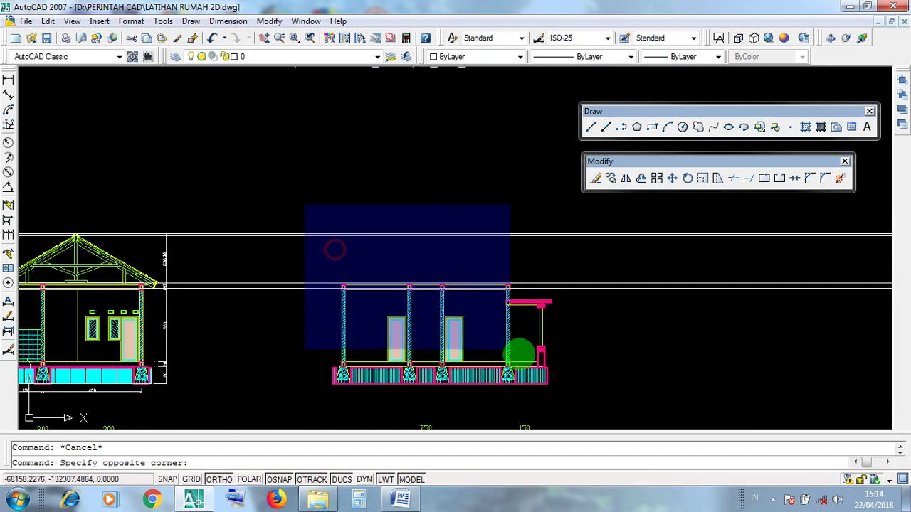
{"action": "left_click", "coordinate": [576, 397]}
{"action": "key", "text": "Escape"}
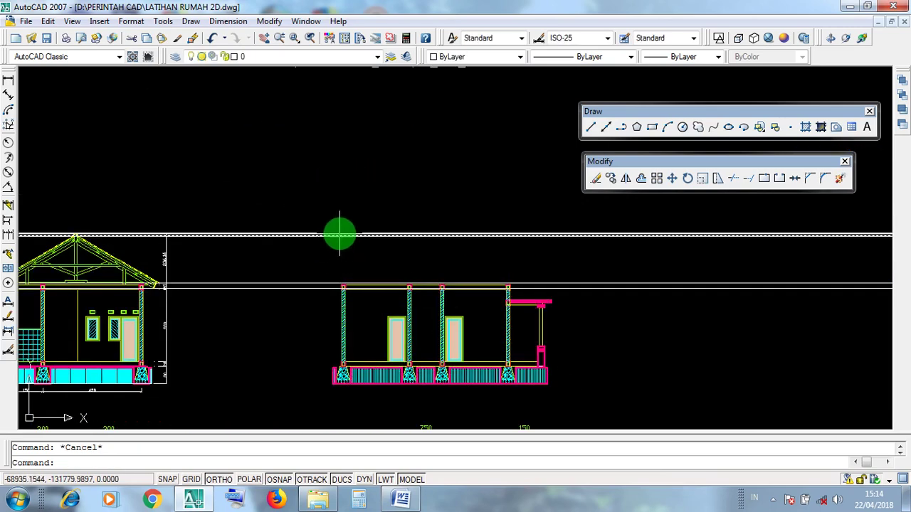
- Examine the B-B floor plan and the roof outline plan below it, highlighting each in turn and clearing the selection
{"action": "scroll", "coordinate": [339, 234], "scroll_direction": "down", "scroll_amount": 2}
{"action": "middle_click_drag", "start_coordinate": [390, 348], "coordinate": [388, 301]}
{"action": "scroll", "coordinate": [387, 302], "scroll_direction": "up", "scroll_amount": 4}
{"action": "left_click", "coordinate": [275, 239]}
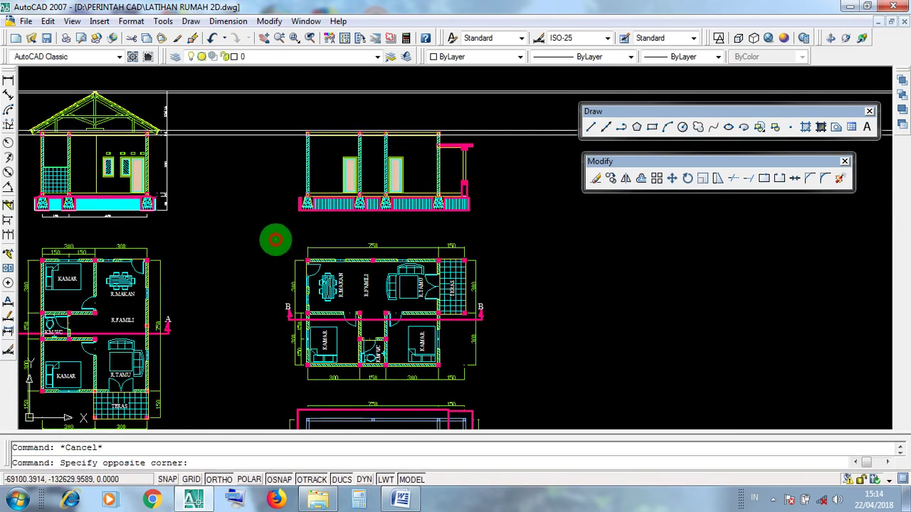
{"action": "left_click", "coordinate": [510, 387]}
{"action": "middle_click_drag", "start_coordinate": [481, 396], "coordinate": [417, 258]}
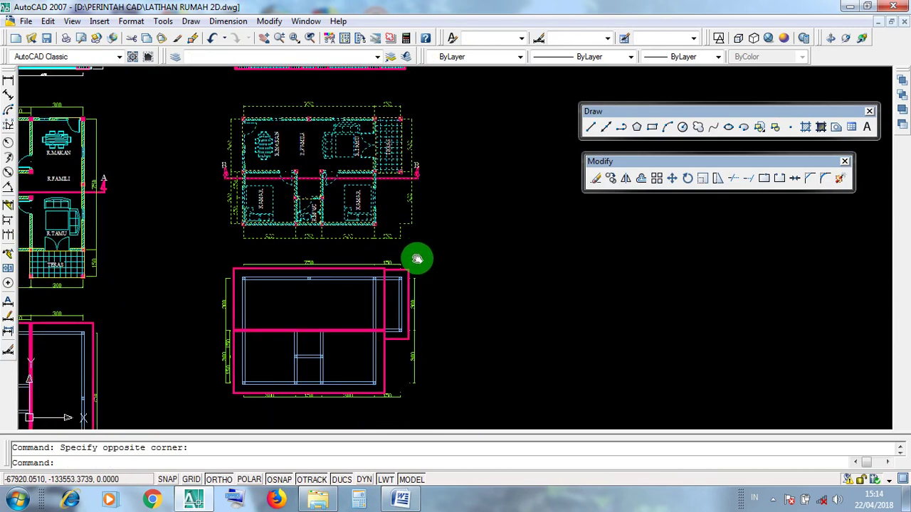
{"action": "key", "text": "Escape"}
{"action": "left_click", "coordinate": [214, 256]}
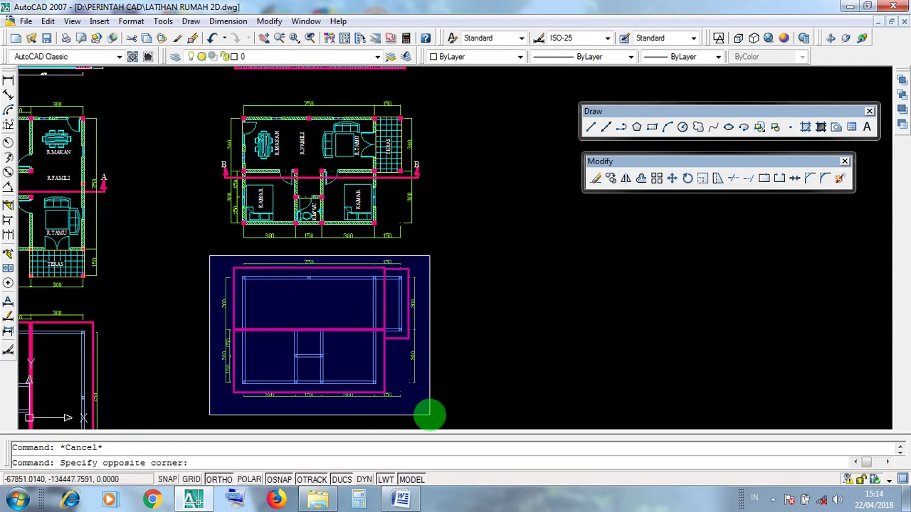
{"action": "left_click", "coordinate": [441, 415]}
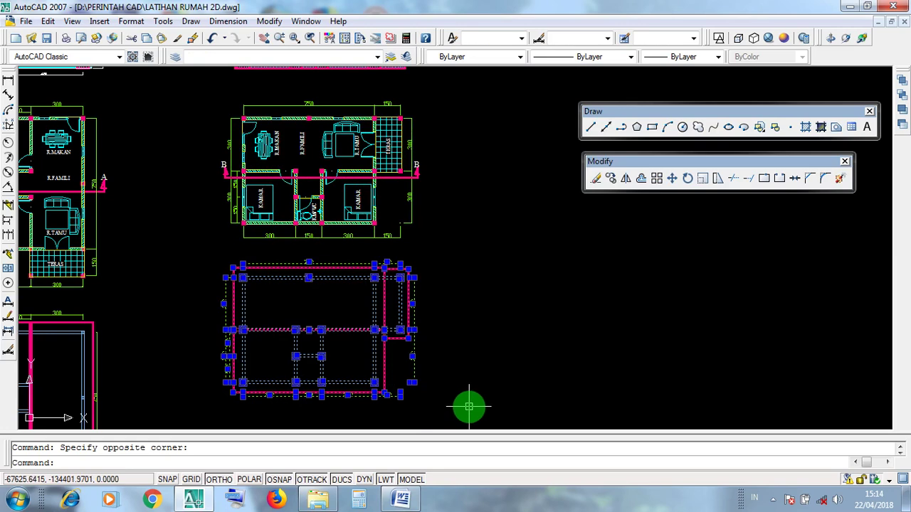
{"action": "key", "text": "Escape"}
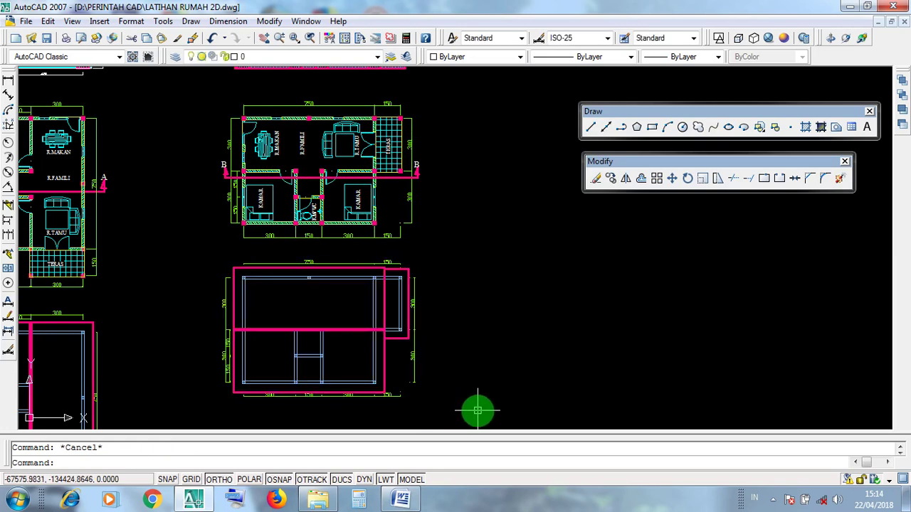
- Highlight the tiled roof plan, roof outline plan, floor plan and section together to review their vertical alignment, and clear the selection
{"action": "middle_click_drag", "start_coordinate": [470, 366], "coordinate": [480, 164]}
{"action": "left_click", "coordinate": [203, 230]}
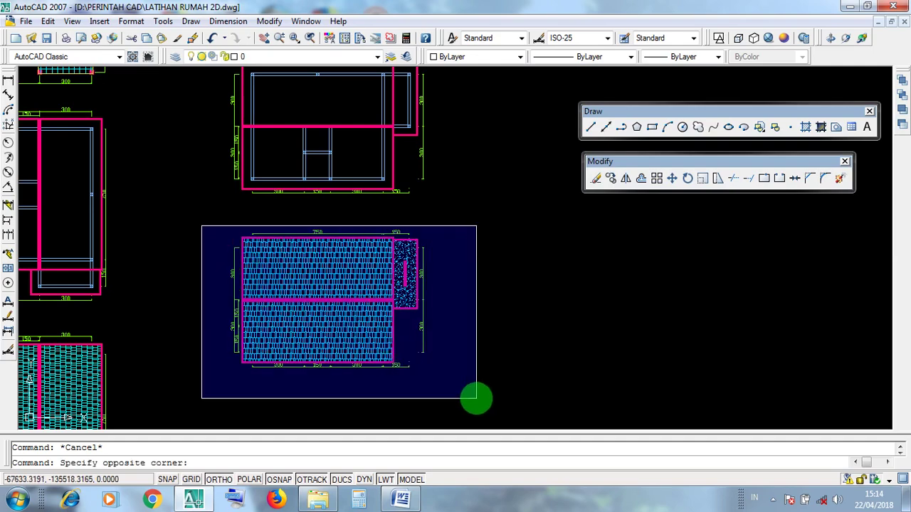
{"action": "left_click", "coordinate": [477, 399]}
{"action": "middle_click_drag", "start_coordinate": [406, 277], "coordinate": [435, 409]}
{"action": "left_click", "coordinate": [241, 159]}
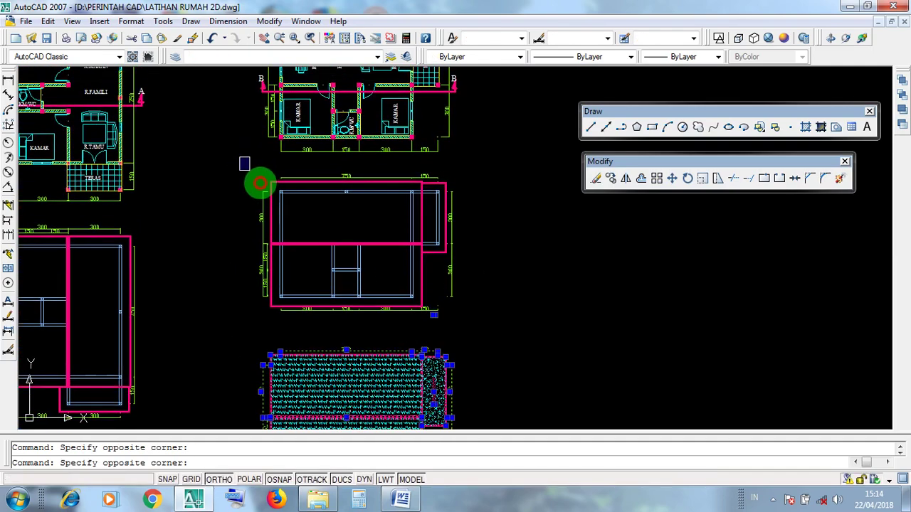
{"action": "left_click", "coordinate": [477, 327]}
{"action": "middle_click_drag", "start_coordinate": [481, 246], "coordinate": [474, 389]}
{"action": "left_click", "coordinate": [213, 138]}
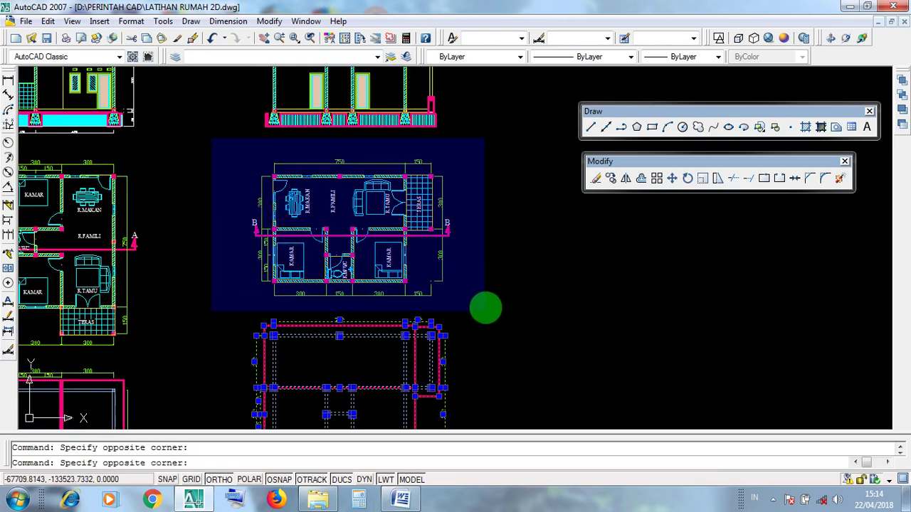
{"action": "left_click", "coordinate": [482, 302]}
{"action": "middle_click_drag", "start_coordinate": [482, 285], "coordinate": [454, 477]}
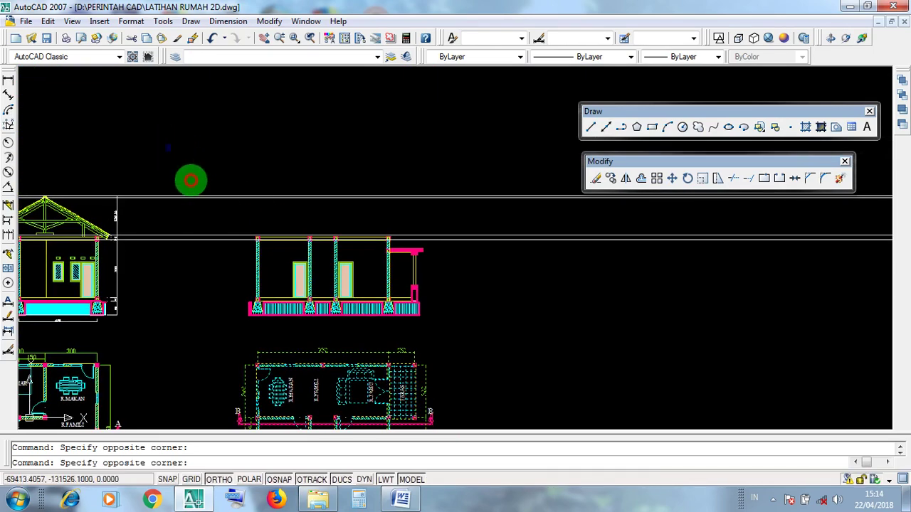
{"action": "left_click", "coordinate": [166, 144]}
{"action": "left_click", "coordinate": [467, 335]}
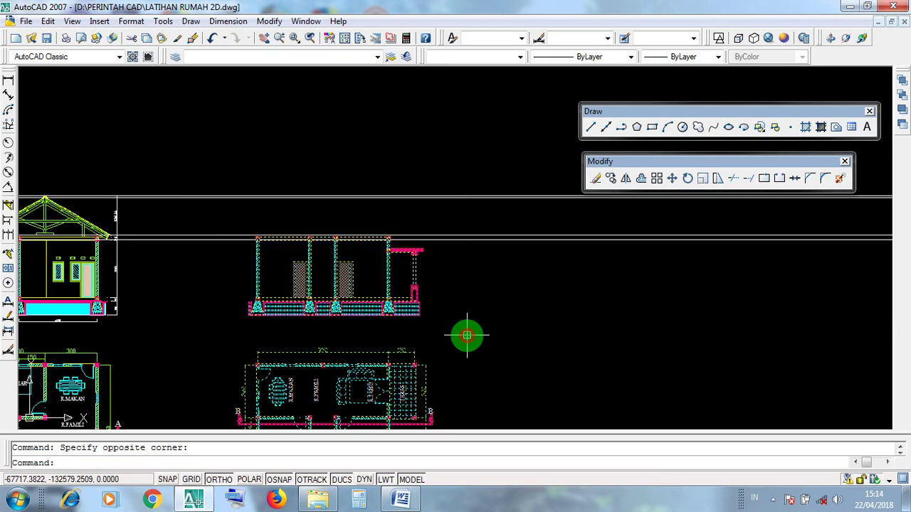
{"action": "key", "text": "Escape"}
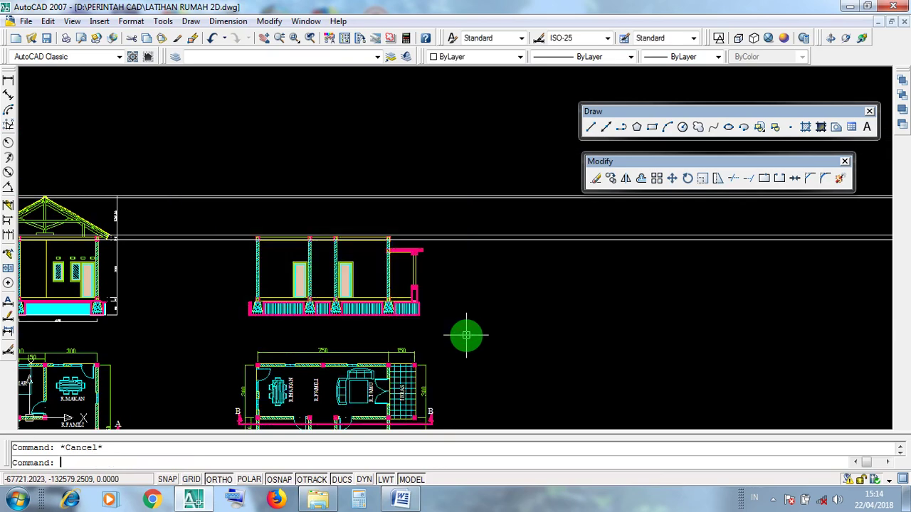
- Draw a vertical construction line along the tiled roof's edge beside the concrete slab, extending it through the plans above
{"action": "scroll", "coordinate": [466, 335], "scroll_direction": "down", "scroll_amount": 4}
{"action": "middle_click_drag", "start_coordinate": [469, 344], "coordinate": [441, 195]}
{"action": "scroll", "coordinate": [434, 349], "scroll_direction": "up", "scroll_amount": 5}
{"action": "scroll", "coordinate": [434, 349], "scroll_direction": "up", "scroll_amount": 2}
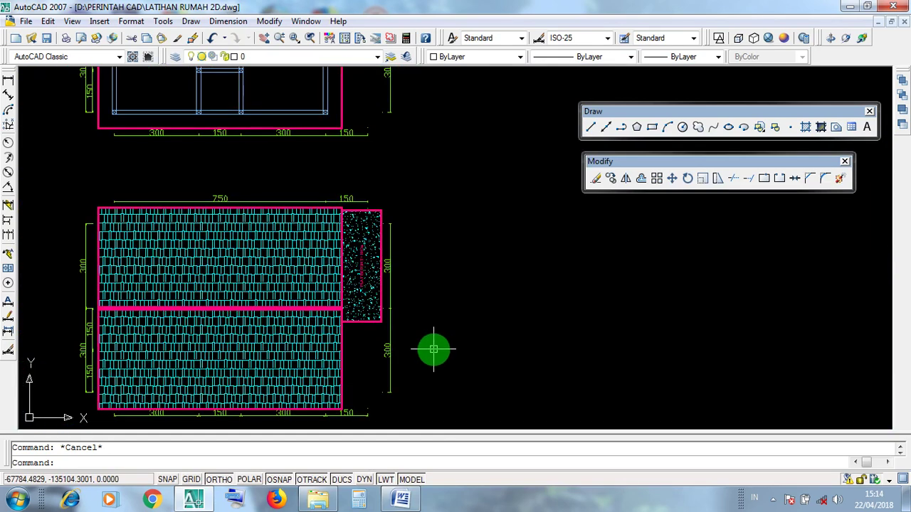
{"action": "middle_click_drag", "start_coordinate": [433, 349], "coordinate": [498, 331]}
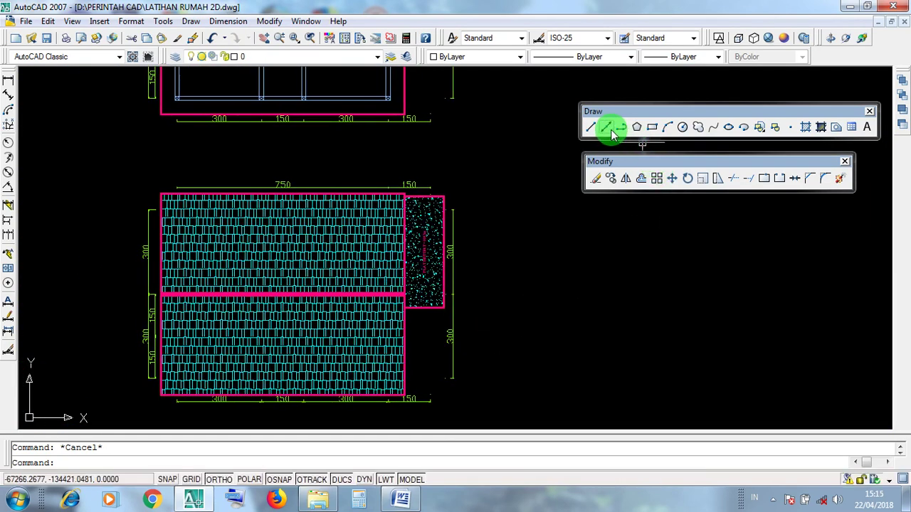
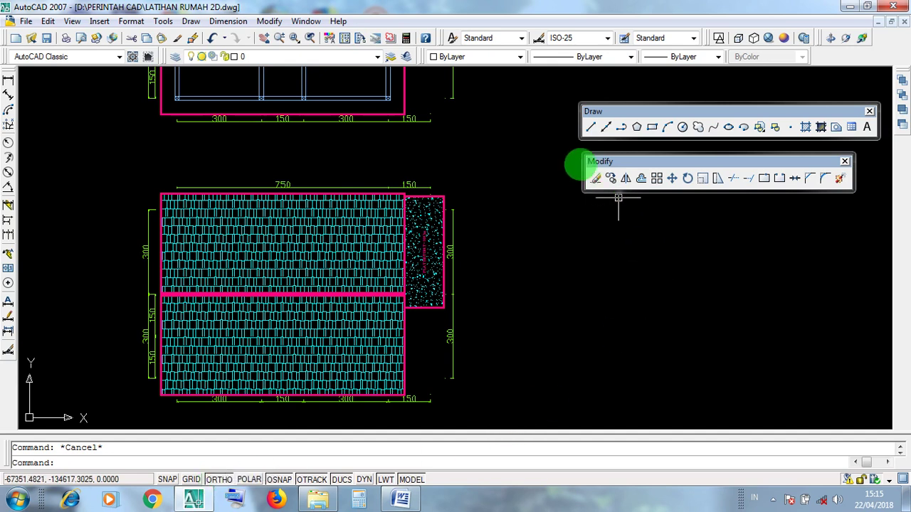
{"action": "left_click", "coordinate": [604, 127]}
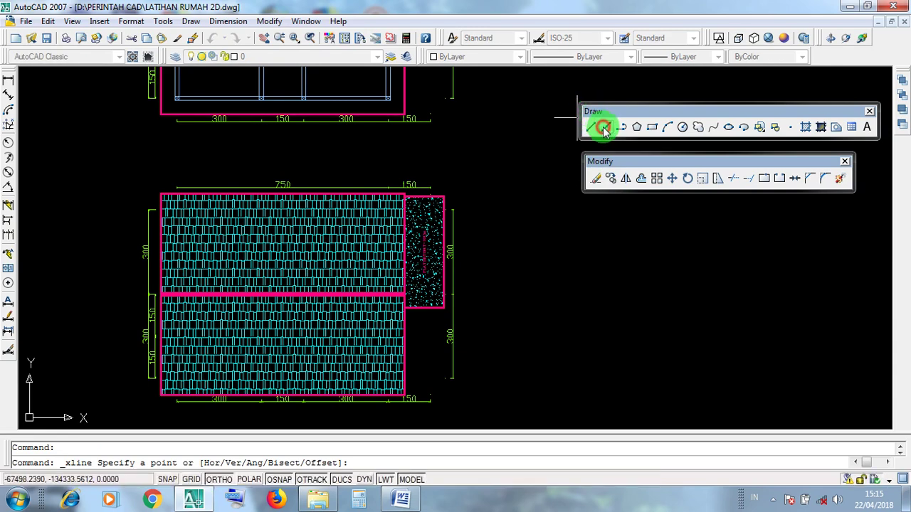
{"action": "scroll", "coordinate": [535, 269], "scroll_direction": "up", "scroll_amount": 4}
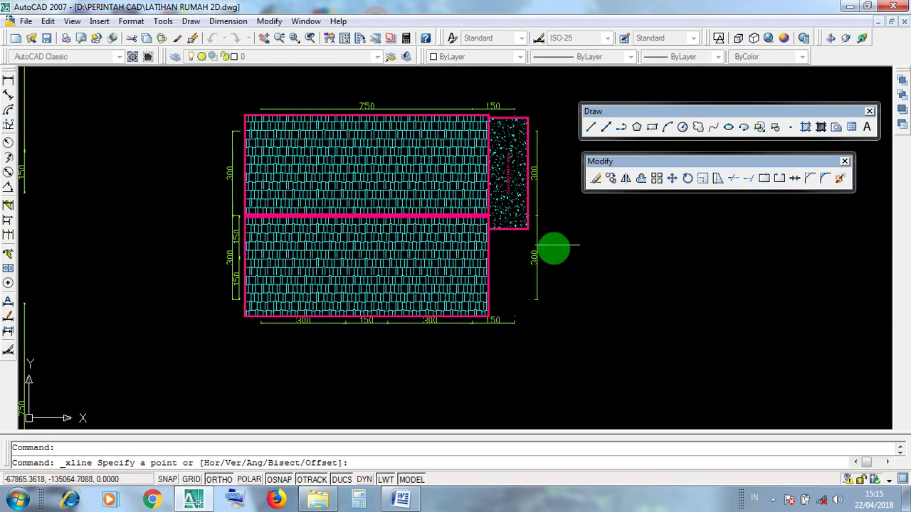
{"action": "middle_click_drag", "start_coordinate": [514, 273], "coordinate": [535, 286]}
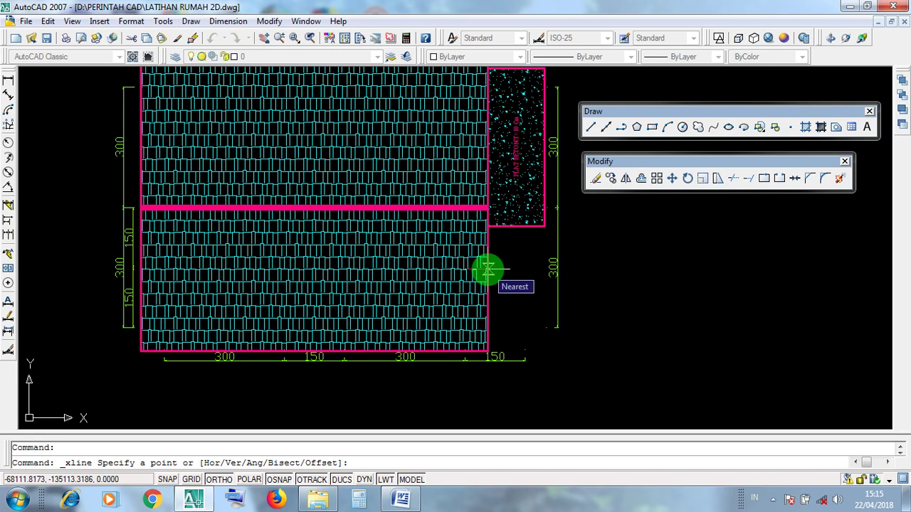
{"action": "left_click", "coordinate": [488, 269]}
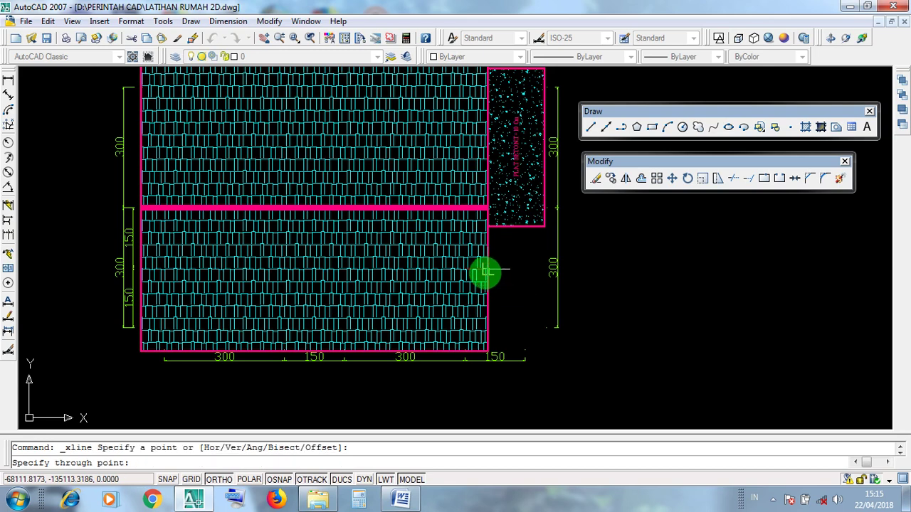
{"action": "scroll", "coordinate": [487, 269], "scroll_direction": "down", "scroll_amount": 2}
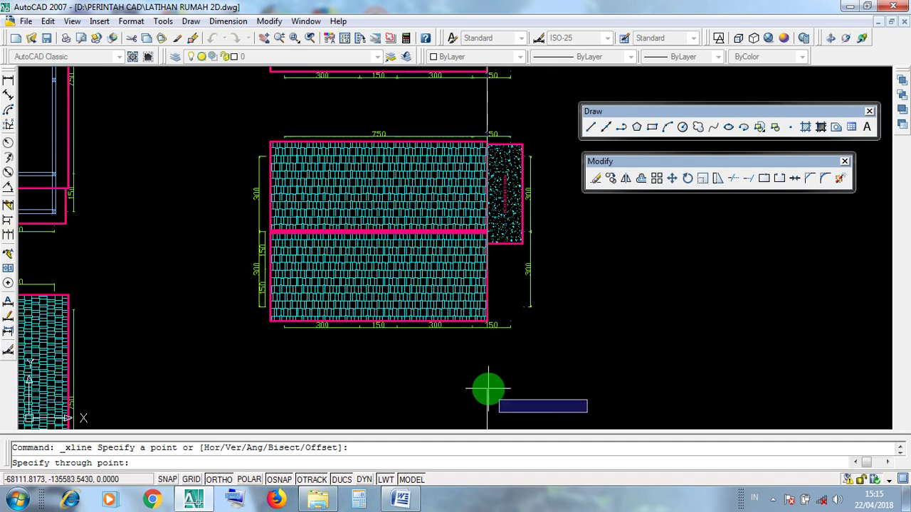
{"action": "scroll", "coordinate": [484, 107], "scroll_direction": "up", "scroll_amount": 2}
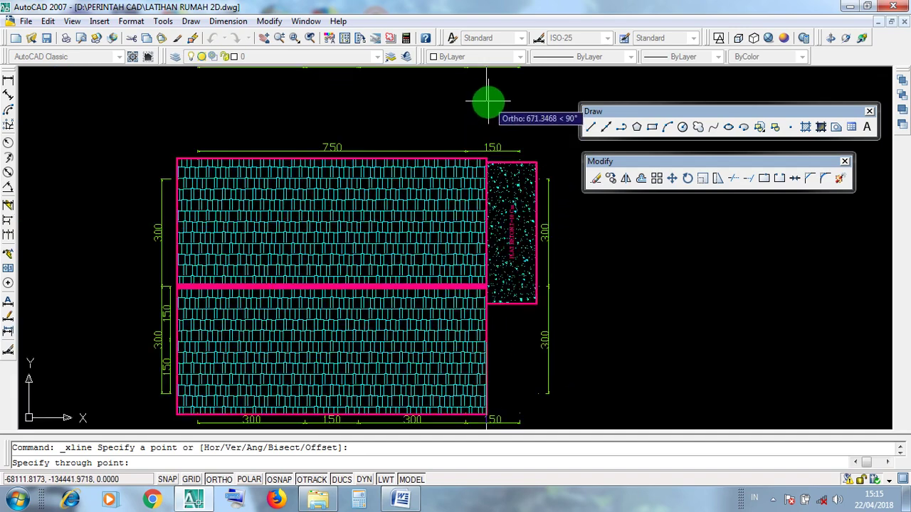
{"action": "middle_click_drag", "start_coordinate": [487, 104], "coordinate": [482, 203]}
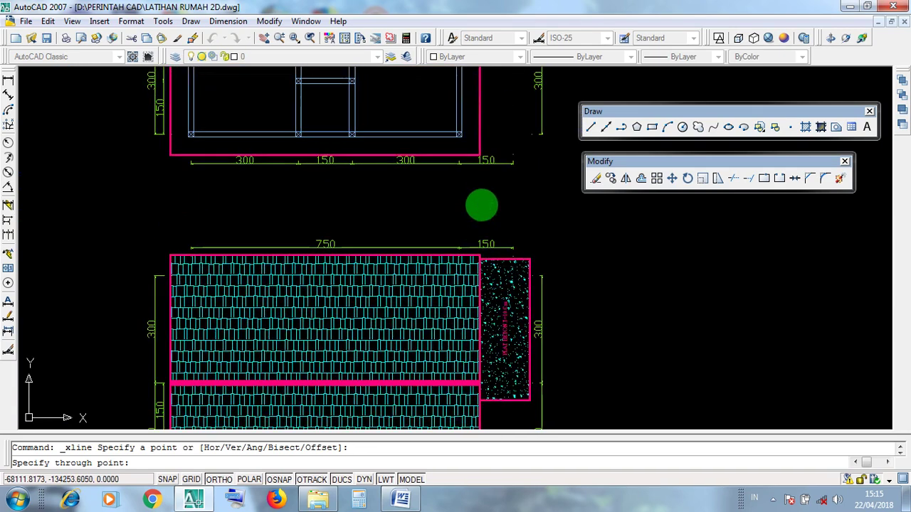
{"action": "left_click", "coordinate": [479, 205]}
{"action": "key", "text": "Return"}
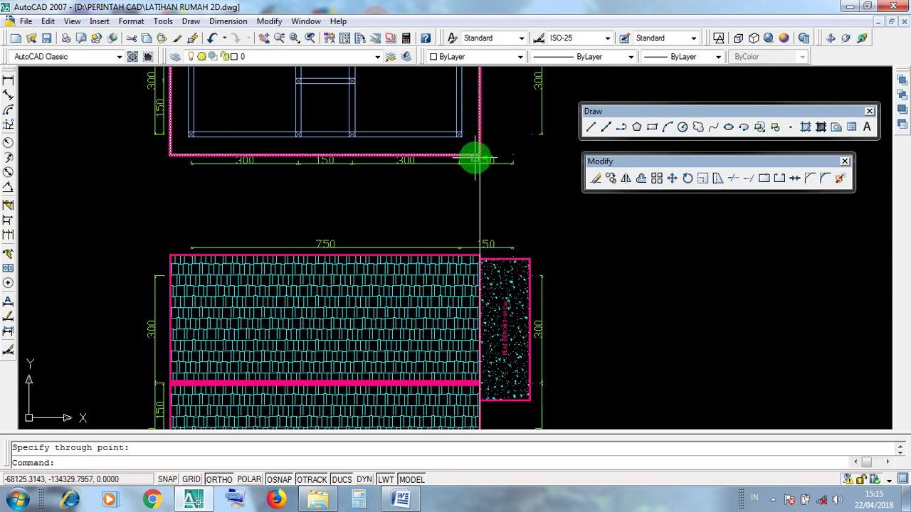
- Draw a second vertical construction line along the tiled roof's opposite outer edge, away from the concrete slab
{"action": "scroll", "coordinate": [478, 194], "scroll_direction": "down", "scroll_amount": 2}
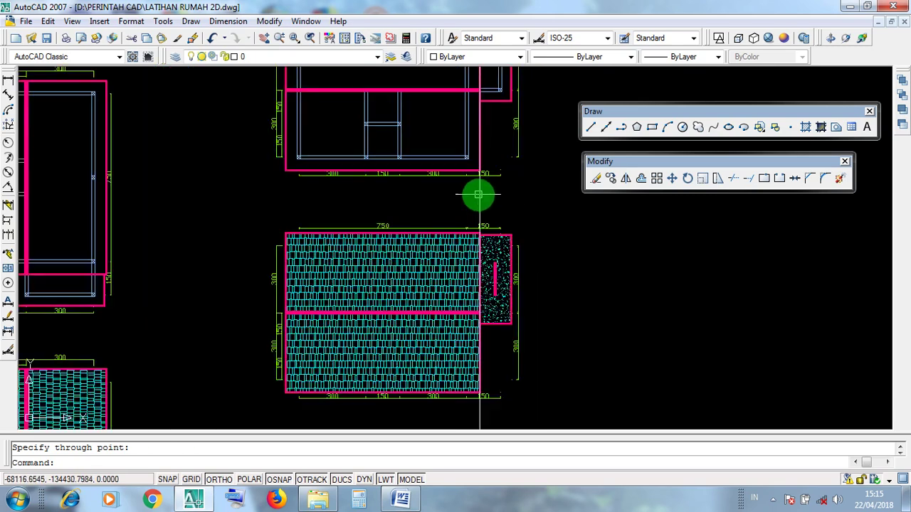
{"action": "left_click", "coordinate": [606, 128]}
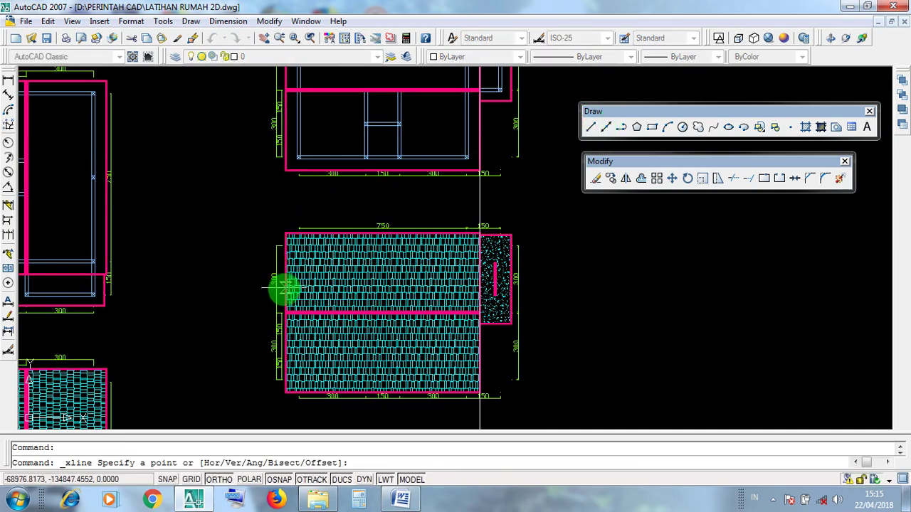
{"action": "scroll", "coordinate": [284, 288], "scroll_direction": "up", "scroll_amount": 3}
{"action": "scroll", "coordinate": [285, 288], "scroll_direction": "down", "scroll_amount": 2}
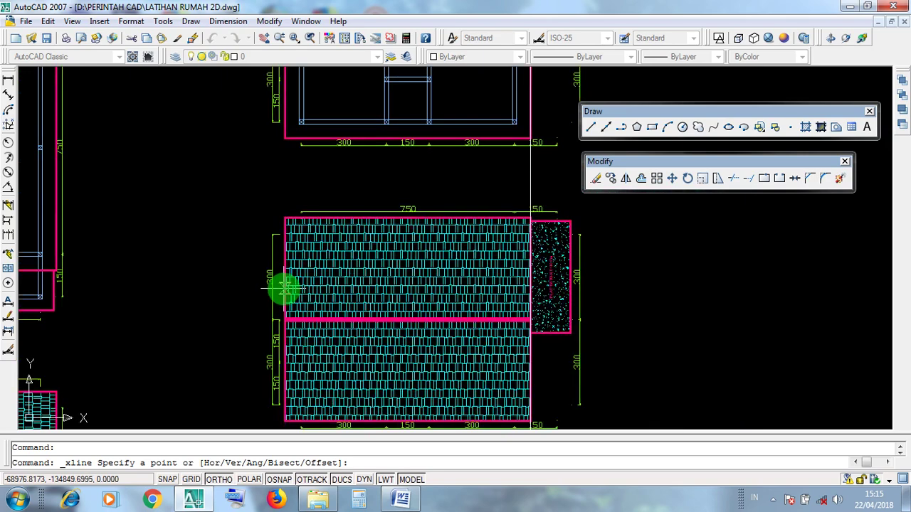
{"action": "left_click", "coordinate": [284, 288]}
{"action": "middle_click_drag", "start_coordinate": [285, 287], "coordinate": [269, 175]}
{"action": "scroll", "coordinate": [278, 389], "scroll_direction": "down", "scroll_amount": 2}
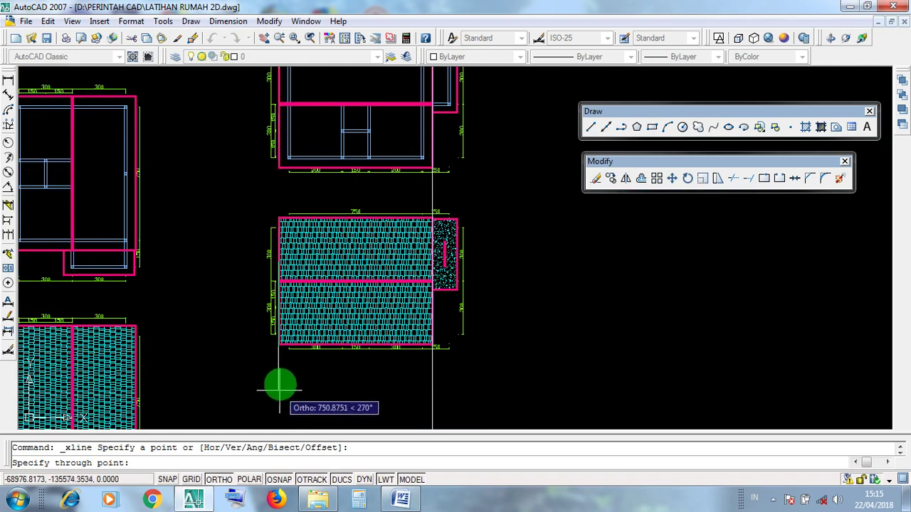
{"action": "left_click", "coordinate": [278, 385]}
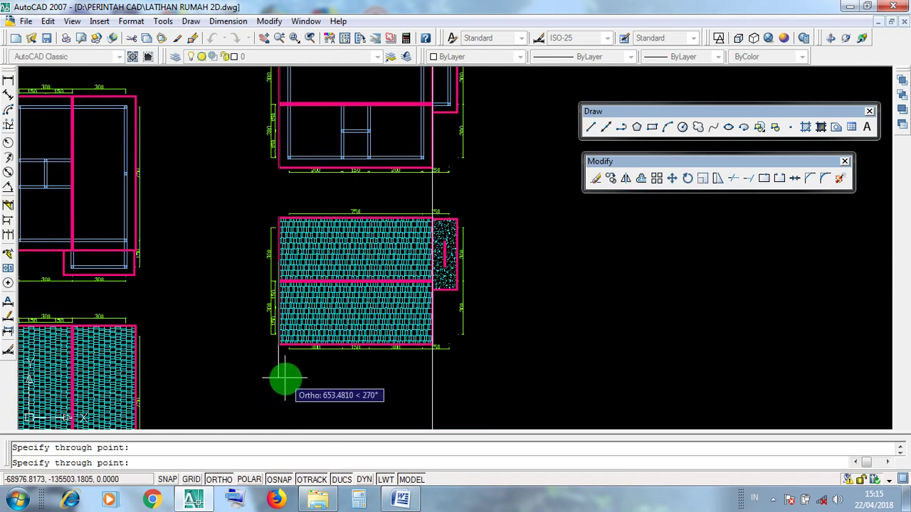
{"action": "key", "text": "Return"}
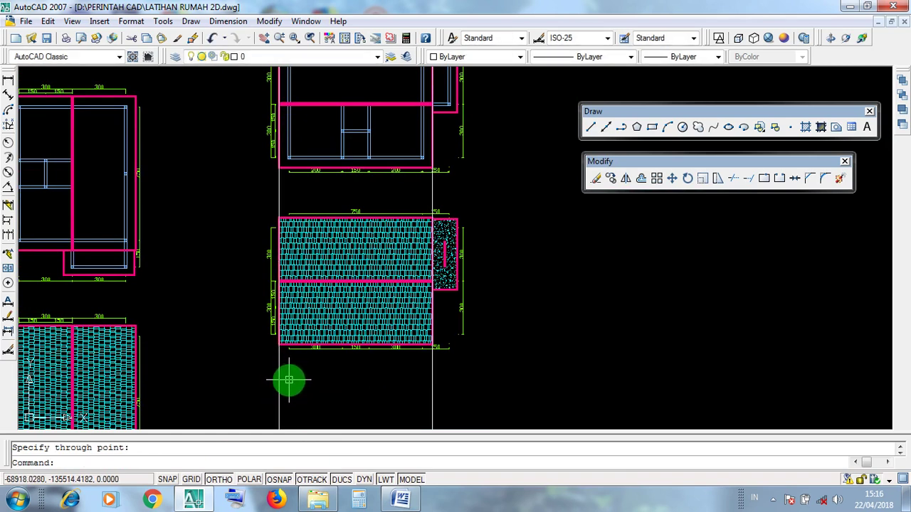
- Inspect the vertical construction lines along both tiled roof edges, following them from the roof plan up to the B-B section
{"action": "scroll", "coordinate": [272, 365], "scroll_direction": "up", "scroll_amount": 5}
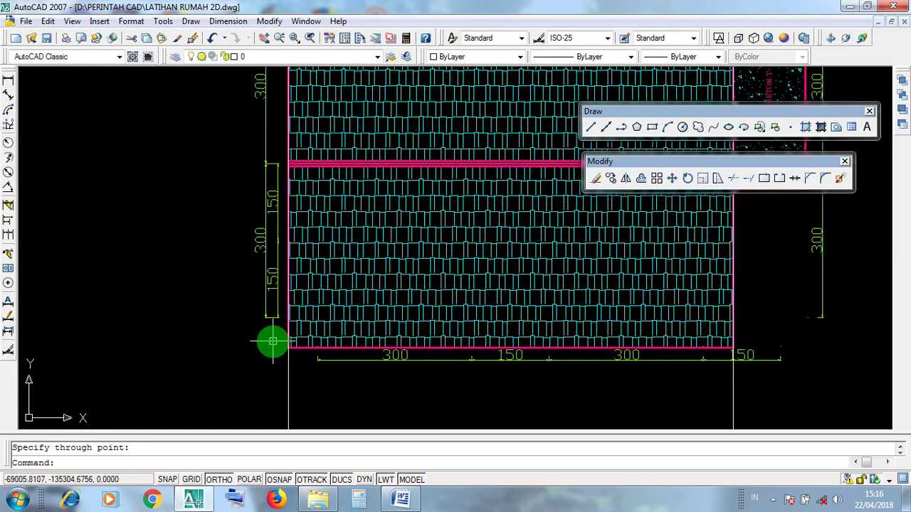
{"action": "scroll", "coordinate": [272, 342], "scroll_direction": "down", "scroll_amount": 2}
{"action": "scroll", "coordinate": [631, 309], "scroll_direction": "up", "scroll_amount": 1}
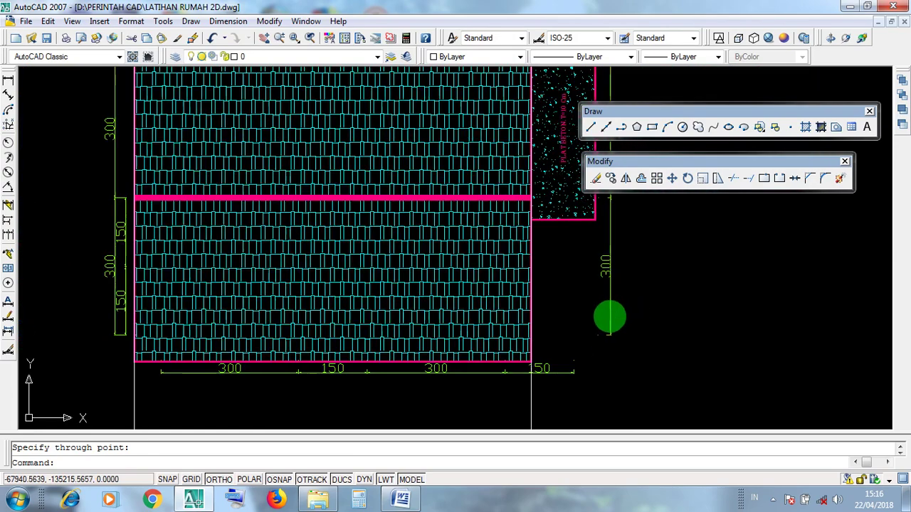
{"action": "scroll", "coordinate": [557, 341], "scroll_direction": "down", "scroll_amount": 3}
{"action": "middle_click_drag", "start_coordinate": [553, 258], "coordinate": [472, 447]}
{"action": "middle_click_drag", "start_coordinate": [464, 79], "coordinate": [470, 427]}
{"action": "scroll", "coordinate": [463, 264], "scroll_direction": "up", "scroll_amount": 3}
{"action": "scroll", "coordinate": [463, 264], "scroll_direction": "down", "scroll_amount": 3}
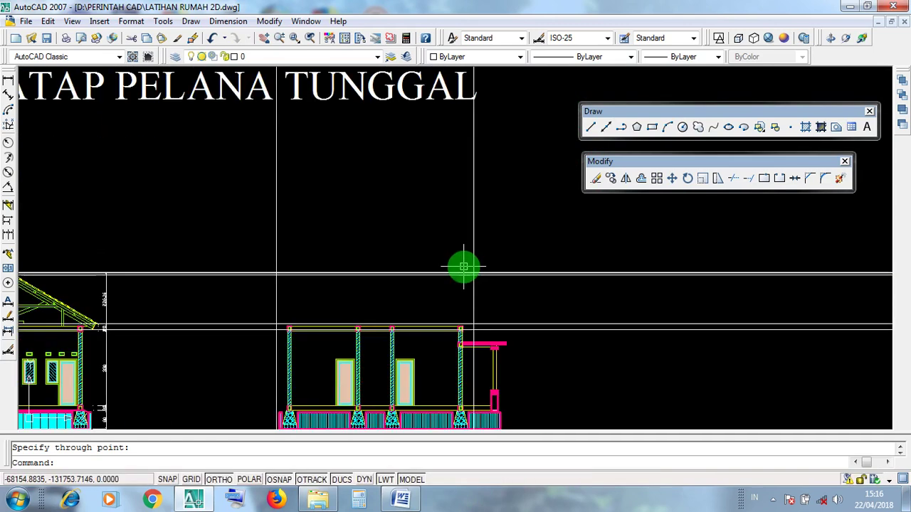
{"action": "scroll", "coordinate": [517, 311], "scroll_direction": "down", "scroll_amount": 2}
- Highlight the horizontal height lines and the two vertical roof-edge lines crossing the B-B section, and clear the selection
{"action": "left_click", "coordinate": [612, 340]}
{"action": "left_click", "coordinate": [588, 241]}
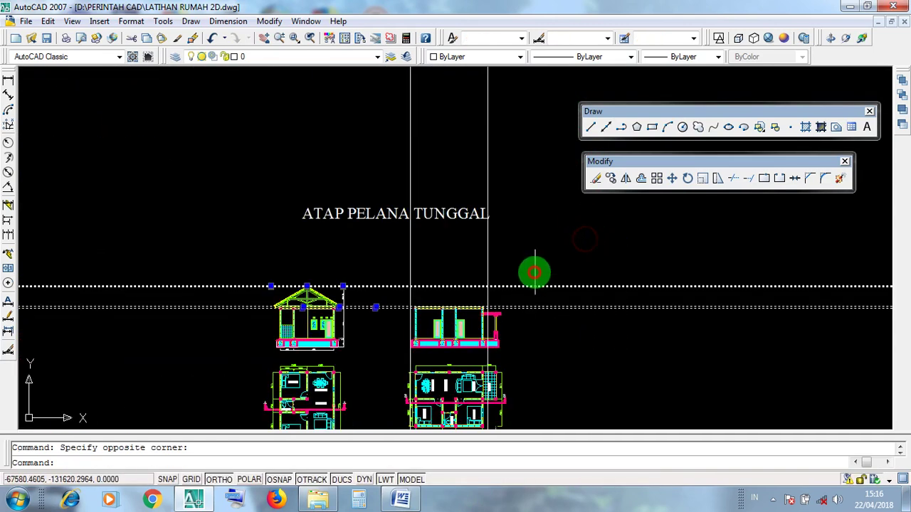
{"action": "left_click", "coordinate": [535, 272]}
{"action": "left_click", "coordinate": [377, 249]}
{"action": "left_click", "coordinate": [391, 356]}
{"action": "left_click", "coordinate": [367, 253]}
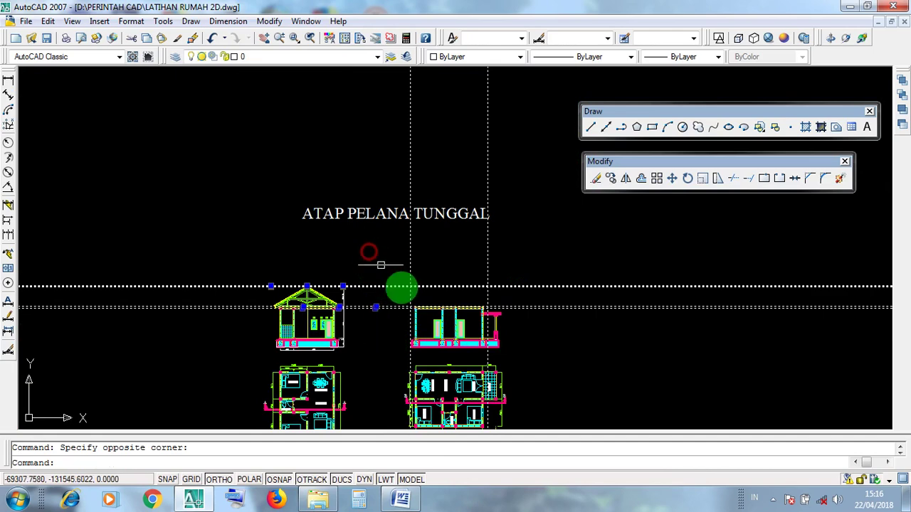
{"action": "scroll", "coordinate": [507, 366], "scroll_direction": "up", "scroll_amount": 3}
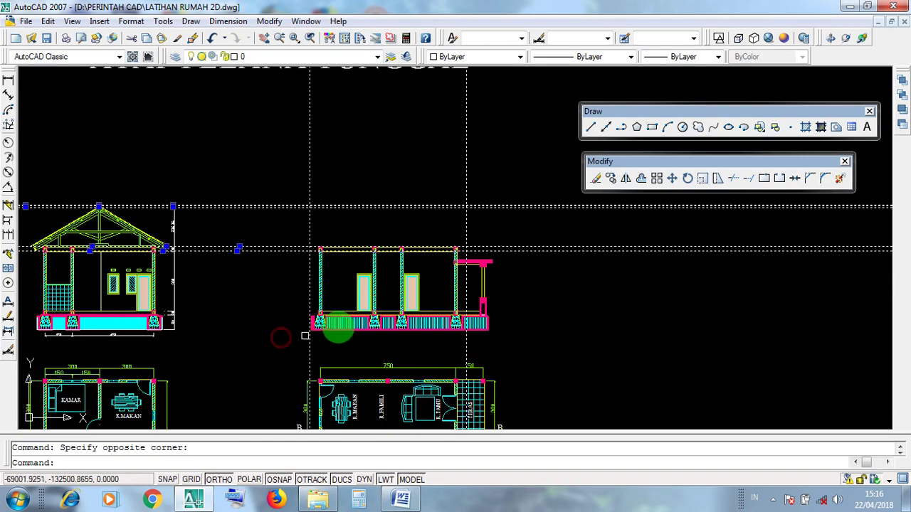
{"action": "middle_click_drag", "start_coordinate": [413, 285], "coordinate": [433, 342]}
{"action": "key", "text": "Escape"}
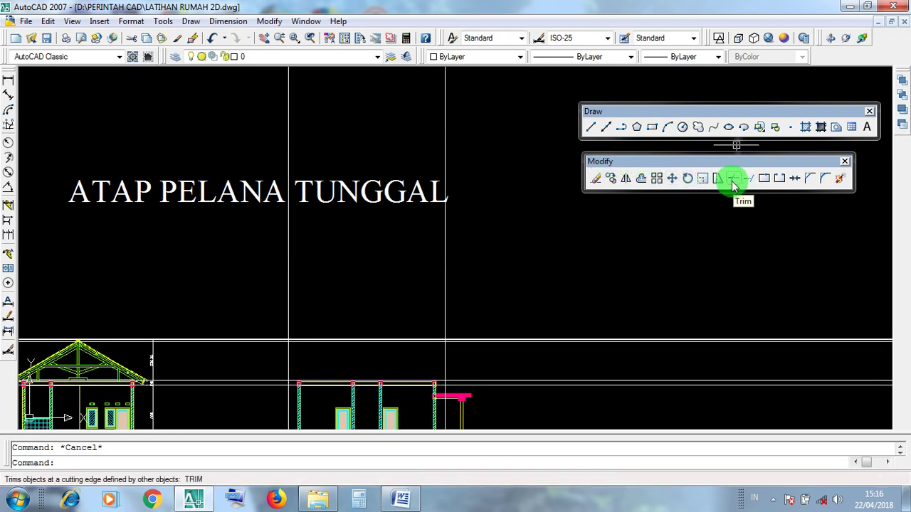
- Switch to Word and open the TRIM notes
{"action": "left_click", "coordinate": [847, 7]}
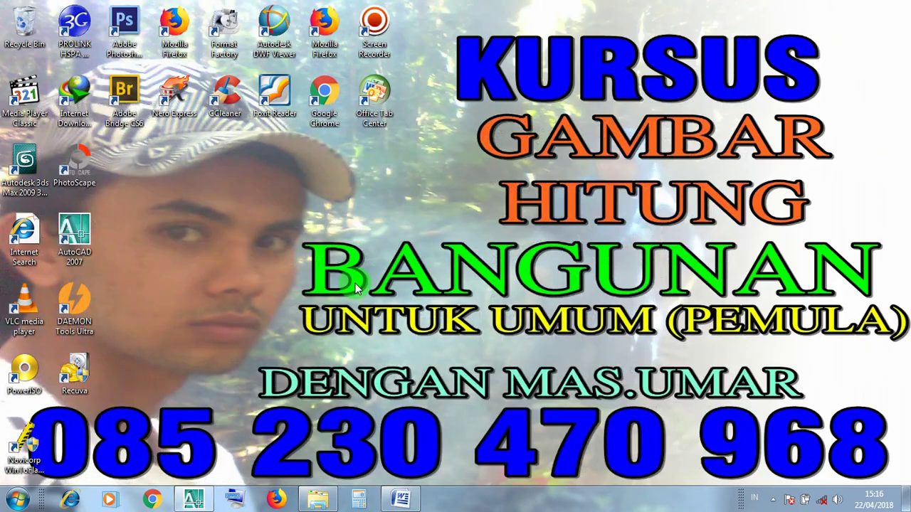
{"action": "left_click", "coordinate": [406, 504]}
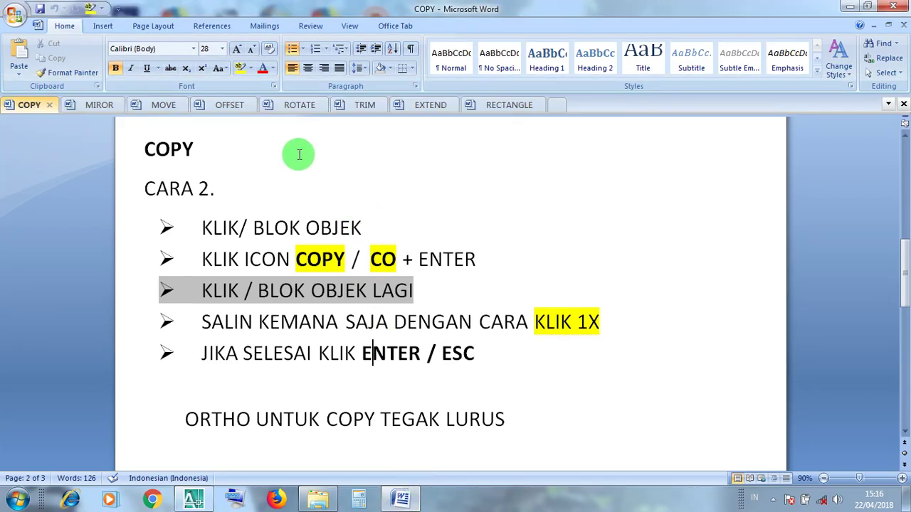
{"action": "left_click", "coordinate": [364, 105]}
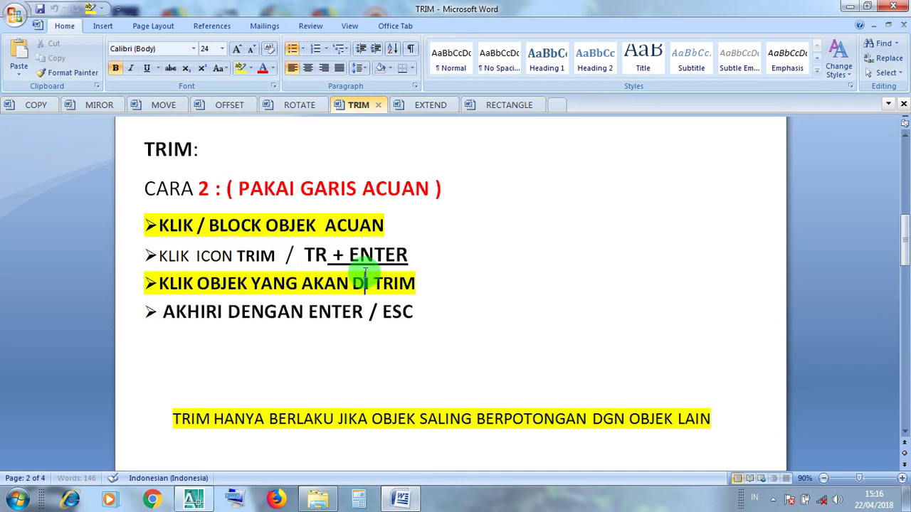
- Read the notes on trimming with a reference line, highlighting the procedure from selecting the reference object to ending the command
{"action": "left_click_drag", "start_coordinate": [436, 187], "coordinate": [260, 189]}
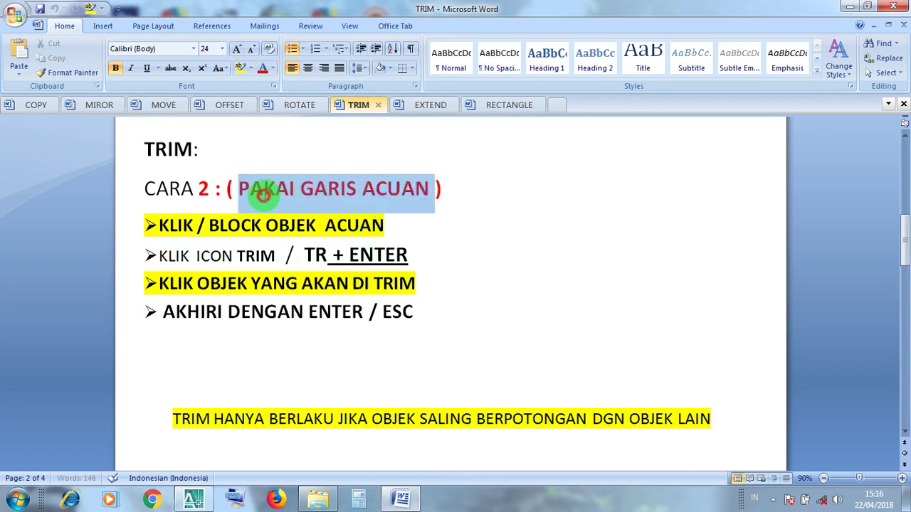
{"action": "left_click", "coordinate": [265, 226]}
{"action": "left_click_drag", "start_coordinate": [388, 225], "coordinate": [206, 264]}
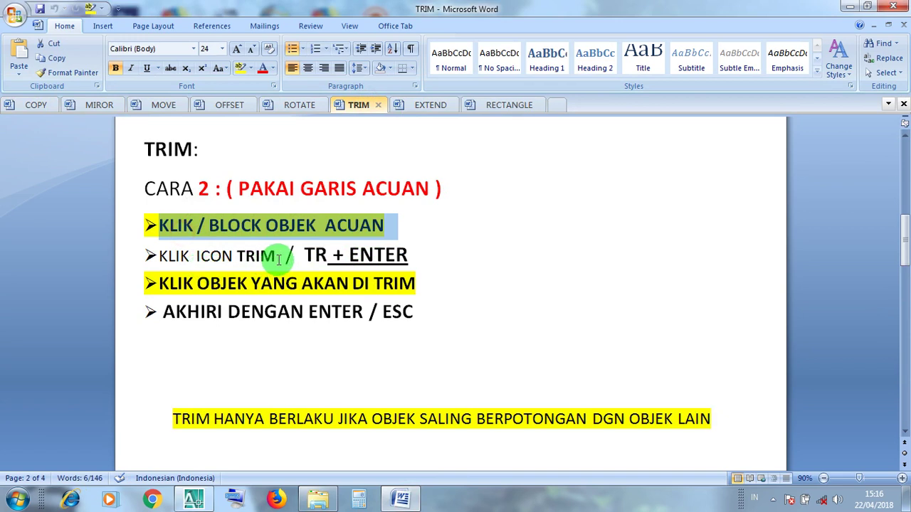
{"action": "left_click", "coordinate": [296, 227]}
{"action": "left_click_drag", "start_coordinate": [260, 254], "coordinate": [167, 257]}
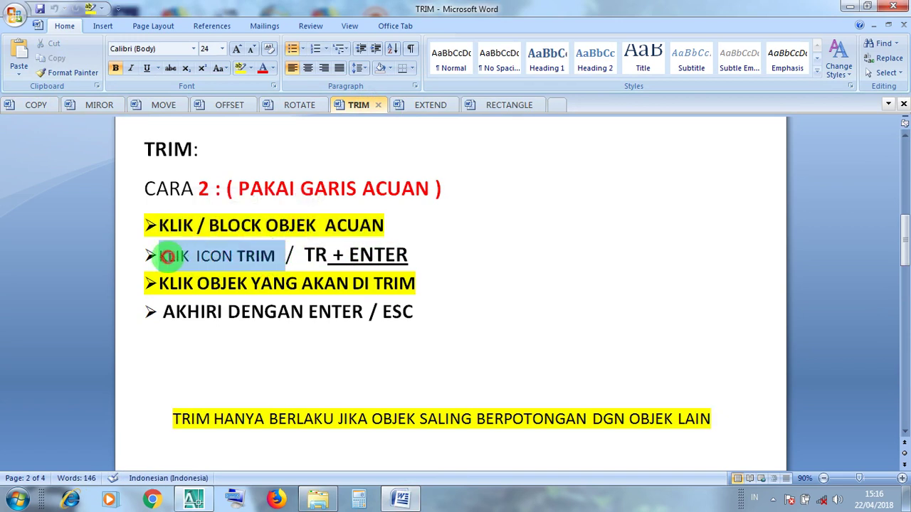
{"action": "left_click", "coordinate": [193, 260]}
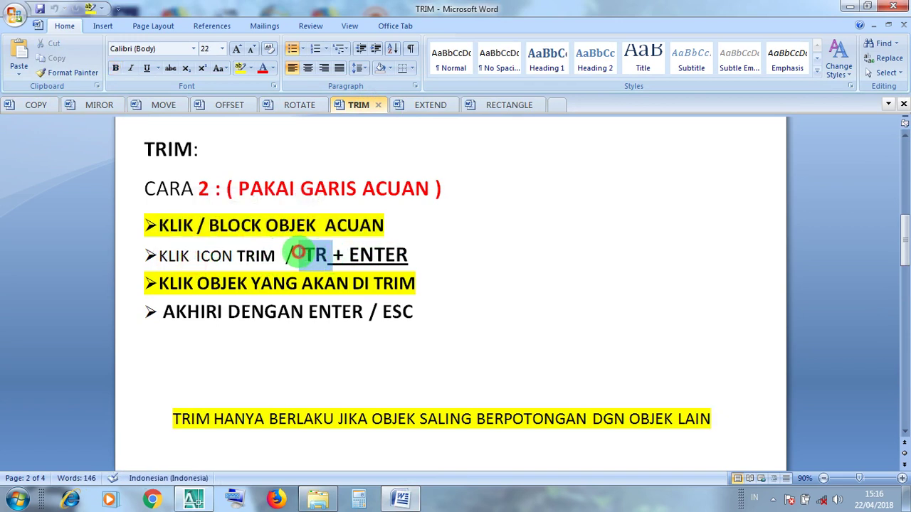
{"action": "left_click", "coordinate": [360, 254]}
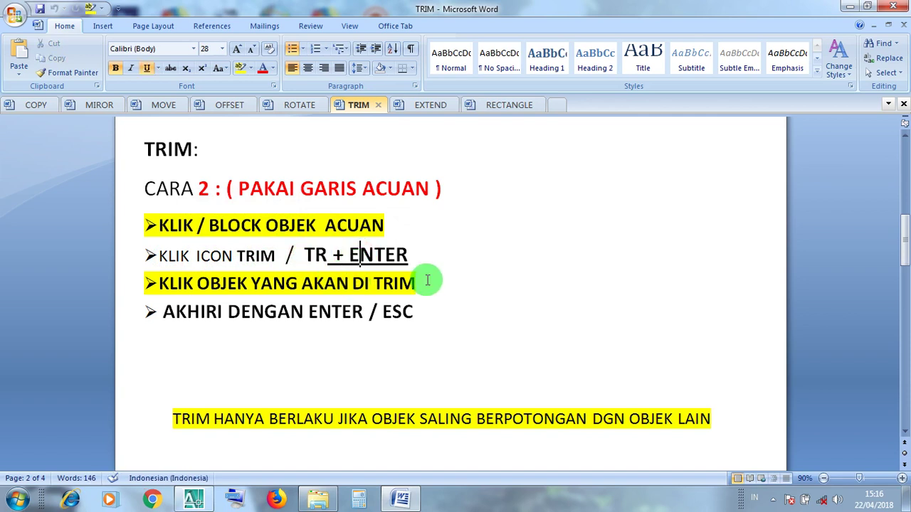
{"action": "left_click_drag", "start_coordinate": [427, 280], "coordinate": [193, 294]}
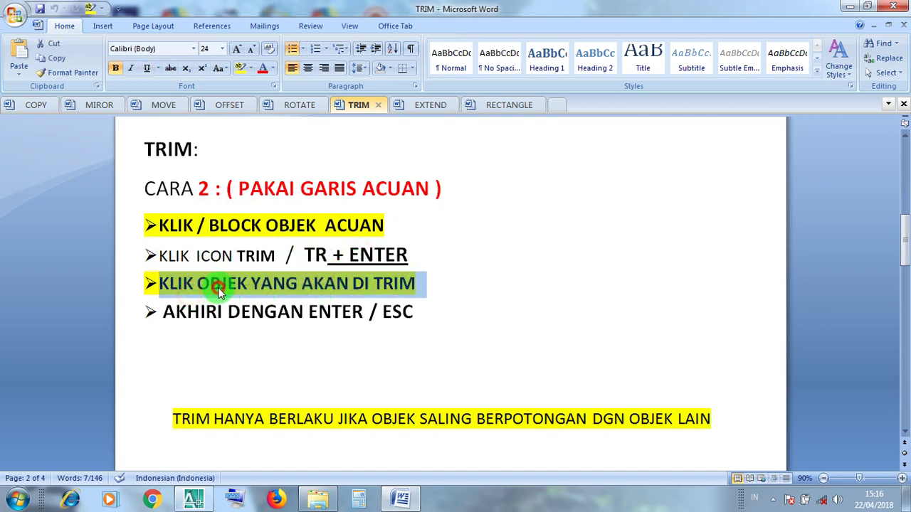
{"action": "left_click", "coordinate": [221, 285]}
{"action": "left_click_drag", "start_coordinate": [362, 306], "coordinate": [212, 315]}
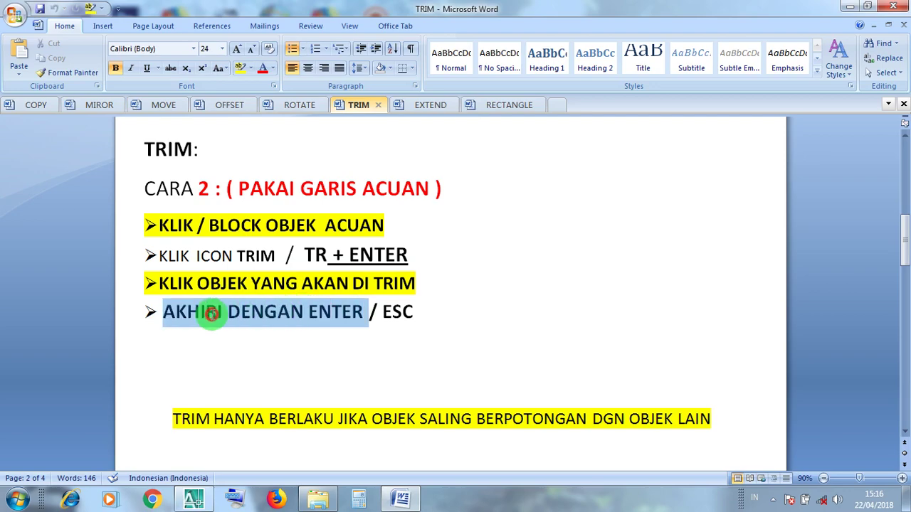
{"action": "left_click_drag", "start_coordinate": [397, 318], "coordinate": [401, 319]}
- Switch back to AutoCAD and highlight the horizontal construction lines extending past the terrace side of the B-B section, clearing the selection
{"action": "left_click", "coordinate": [848, 6]}
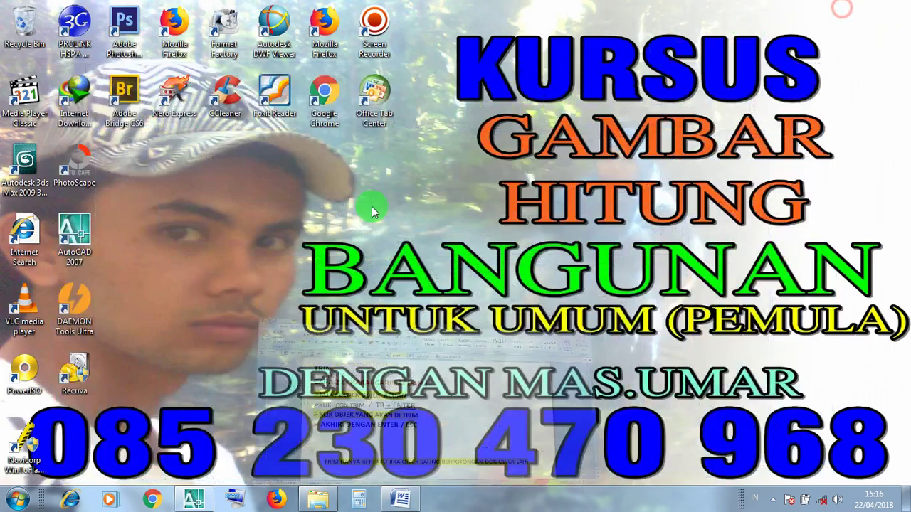
{"action": "left_click", "coordinate": [196, 500]}
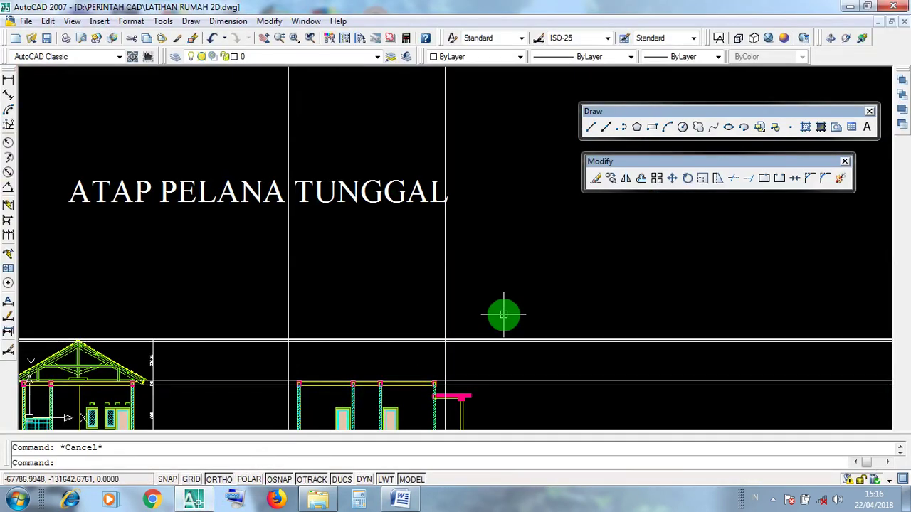
{"action": "middle_click_drag", "start_coordinate": [577, 385], "coordinate": [506, 380]}
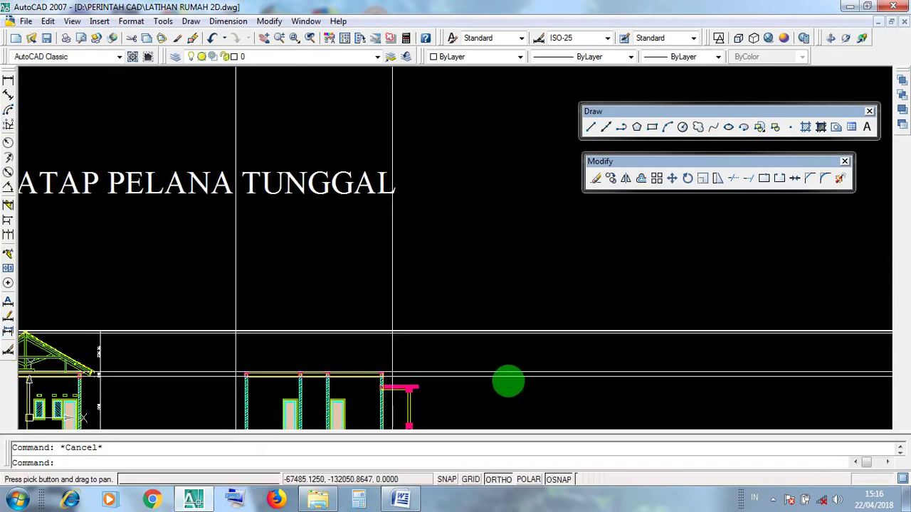
{"action": "left_click", "coordinate": [614, 408]}
{"action": "left_click", "coordinate": [542, 247]}
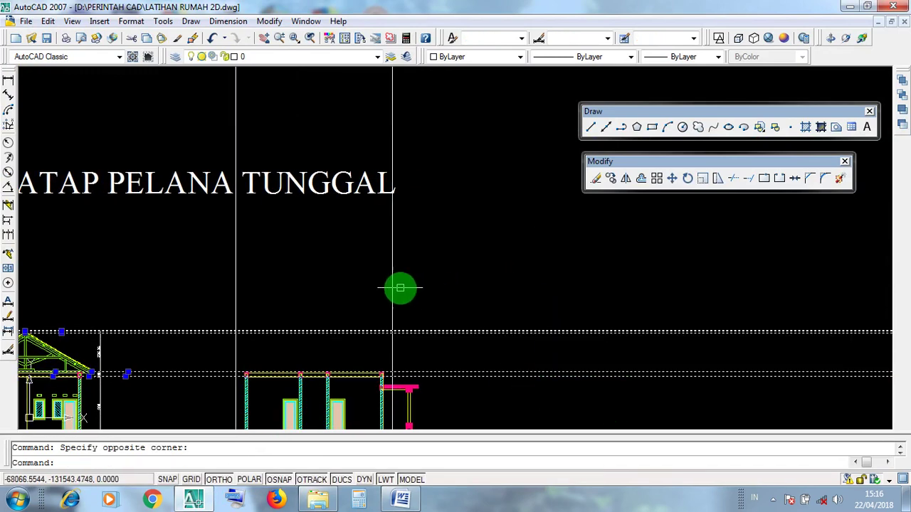
{"action": "key", "text": "Escape"}
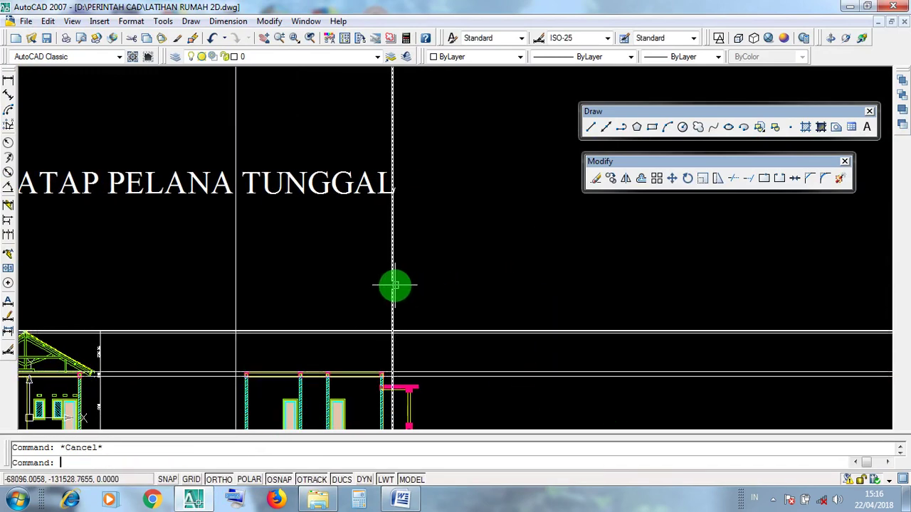
{"action": "left_click", "coordinate": [440, 289]}
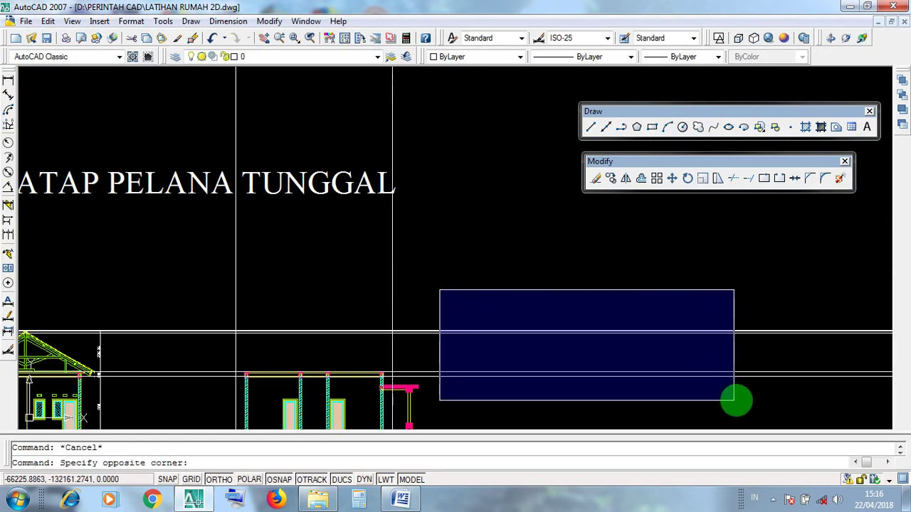
{"action": "left_click", "coordinate": [742, 399]}
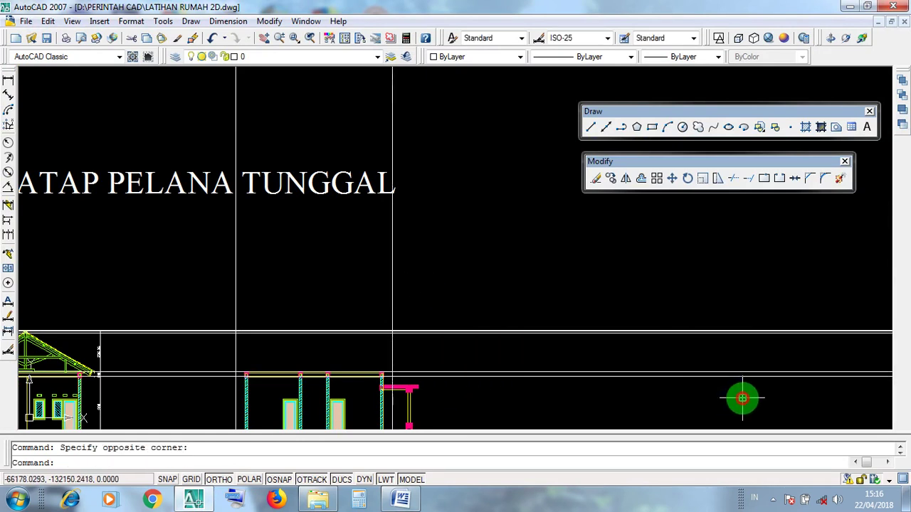
{"action": "left_click", "coordinate": [469, 305]}
{"action": "key", "text": "Escape"}
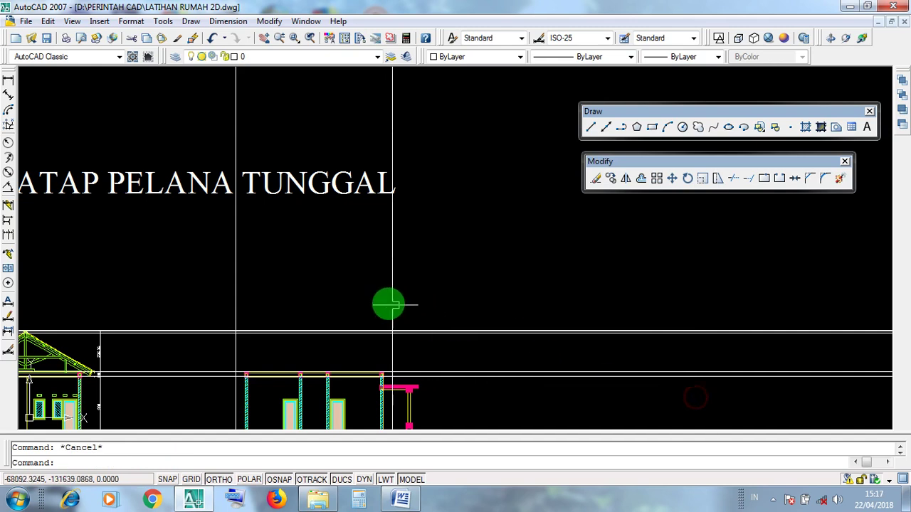
{"action": "left_click", "coordinate": [392, 301]}
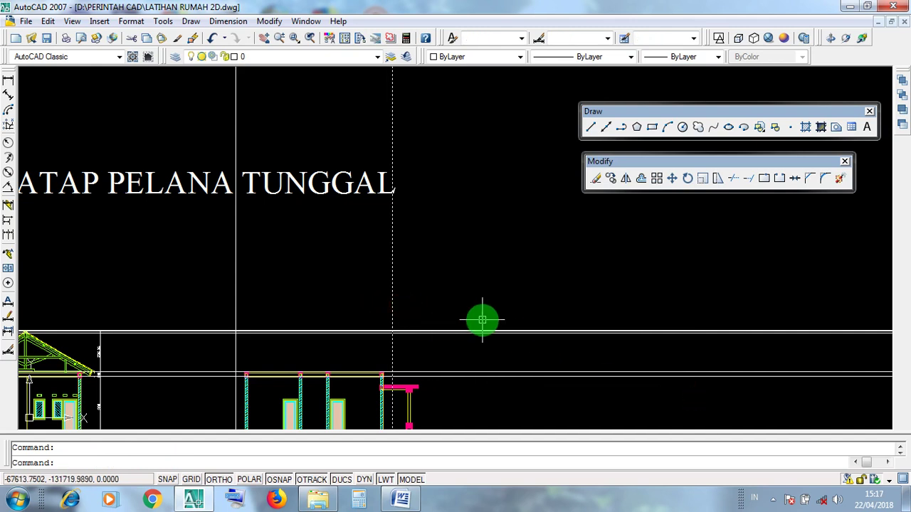
{"action": "key", "text": "Escape"}
{"action": "left_click", "coordinate": [417, 305]}
{"action": "left_click", "coordinate": [360, 271]}
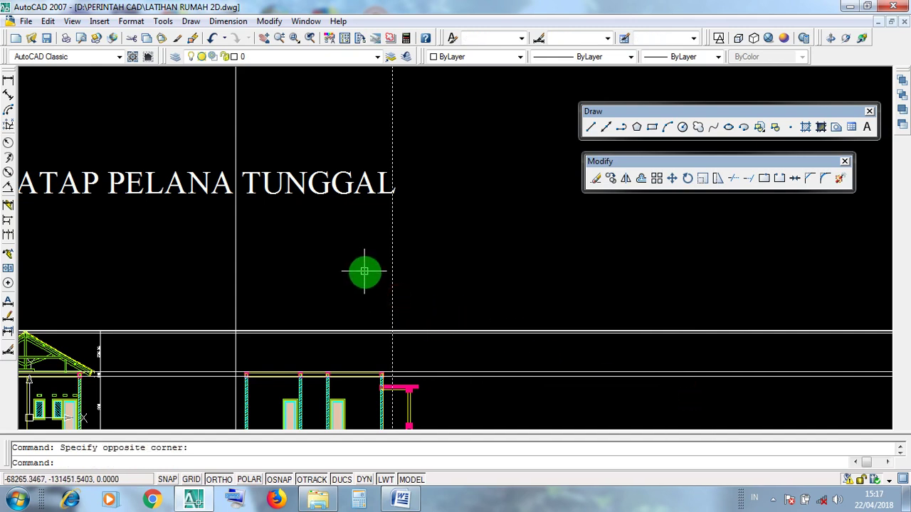
{"action": "key", "text": "Escape"}
- Trim off the horizontal construction lines beyond the terrace-side vertical line of the B-B section, using that vertical line as the cutting edge
{"action": "left_click", "coordinate": [407, 299]}
{"action": "left_click", "coordinate": [383, 269]}
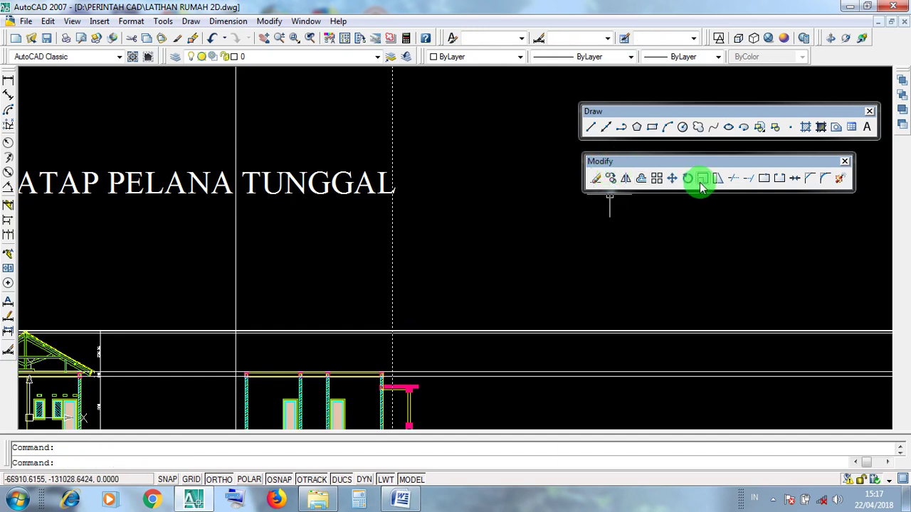
{"action": "left_click", "coordinate": [735, 179]}
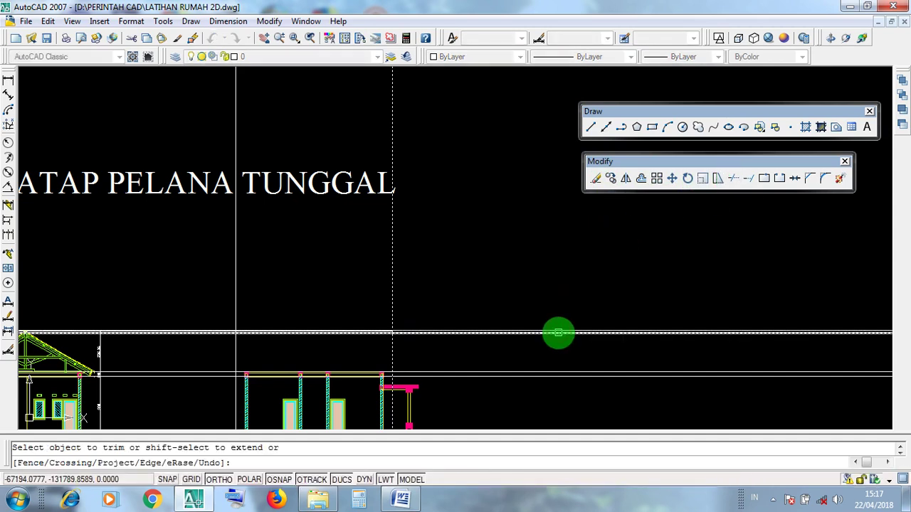
{"action": "left_click", "coordinate": [566, 396]}
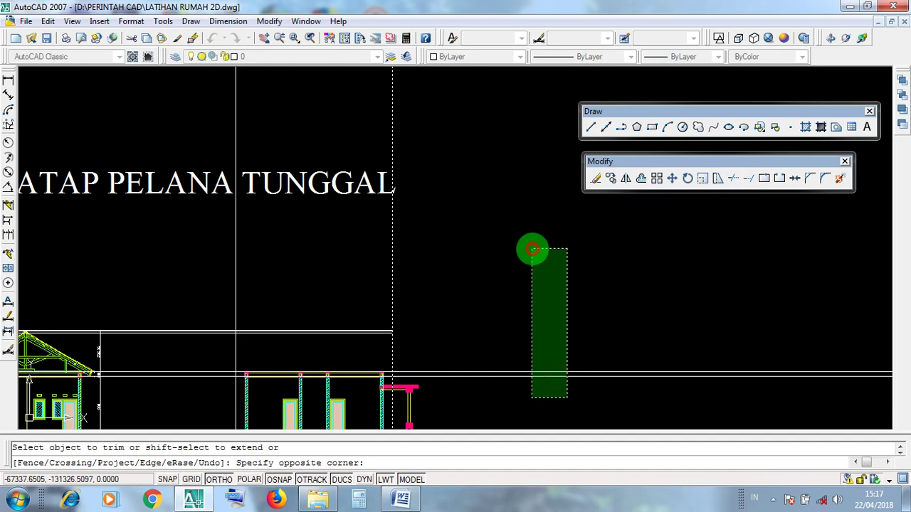
{"action": "left_click", "coordinate": [532, 249]}
{"action": "left_click", "coordinate": [558, 406]}
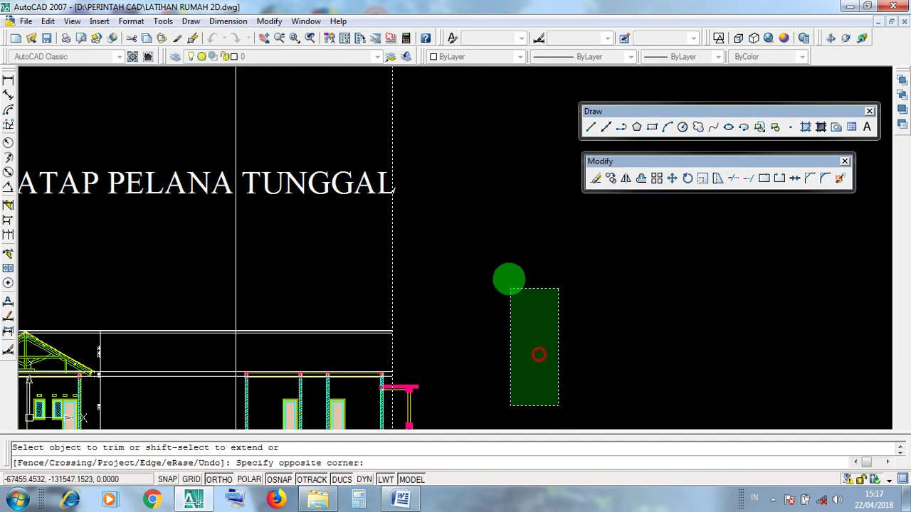
{"action": "left_click", "coordinate": [532, 251]}
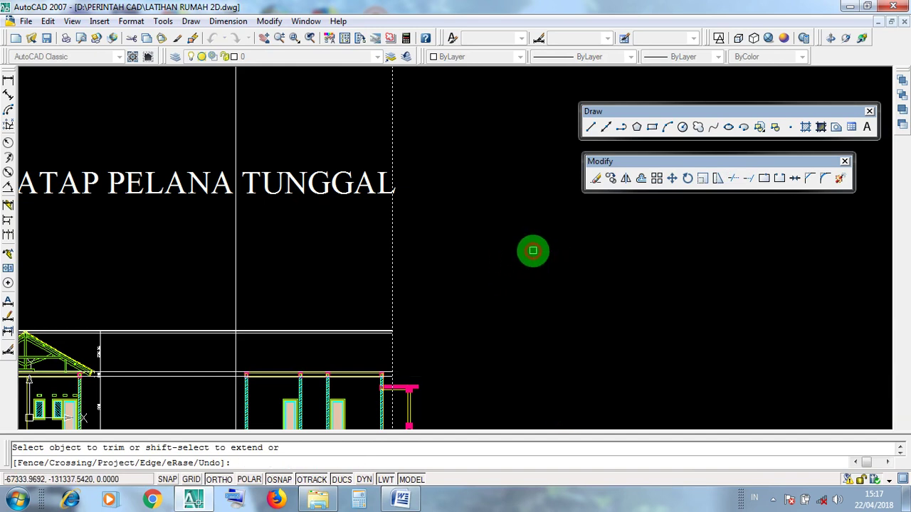
{"action": "right_click", "coordinate": [511, 308]}
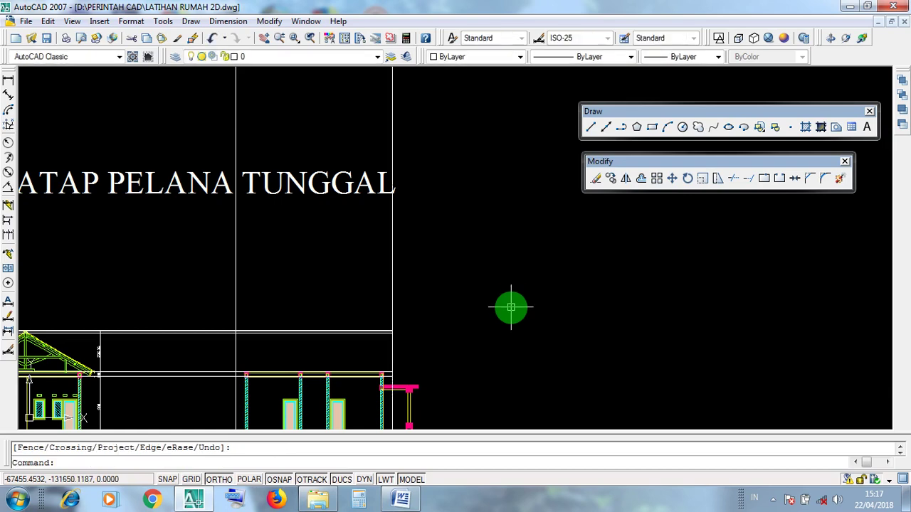
- Highlight the horizontal construction lines between the two sections and the rear-side vertical line of the B-B section, clearing each selection
{"action": "middle_click_drag", "start_coordinate": [437, 320], "coordinate": [559, 291]}
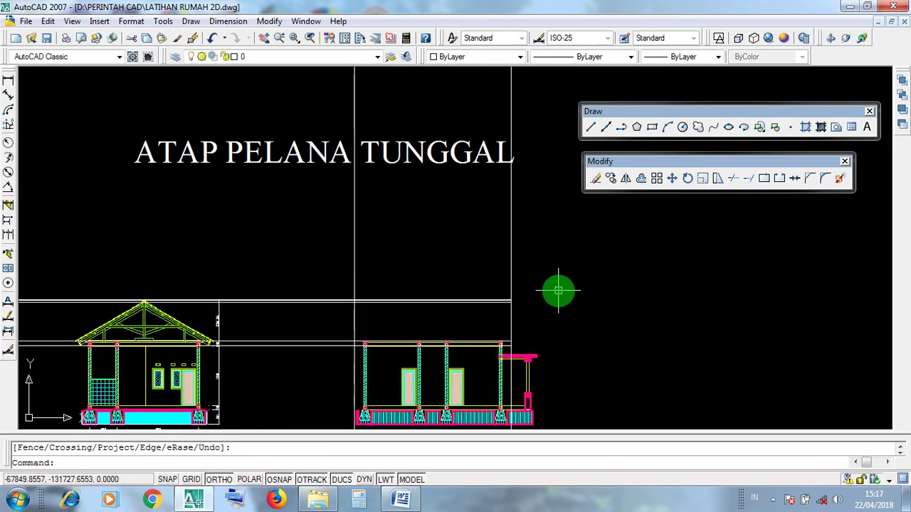
{"action": "left_click", "coordinate": [283, 362]}
{"action": "left_click", "coordinate": [264, 264]}
{"action": "key", "text": "Escape"}
{"action": "left_click", "coordinate": [377, 269]}
{"action": "left_click", "coordinate": [340, 228]}
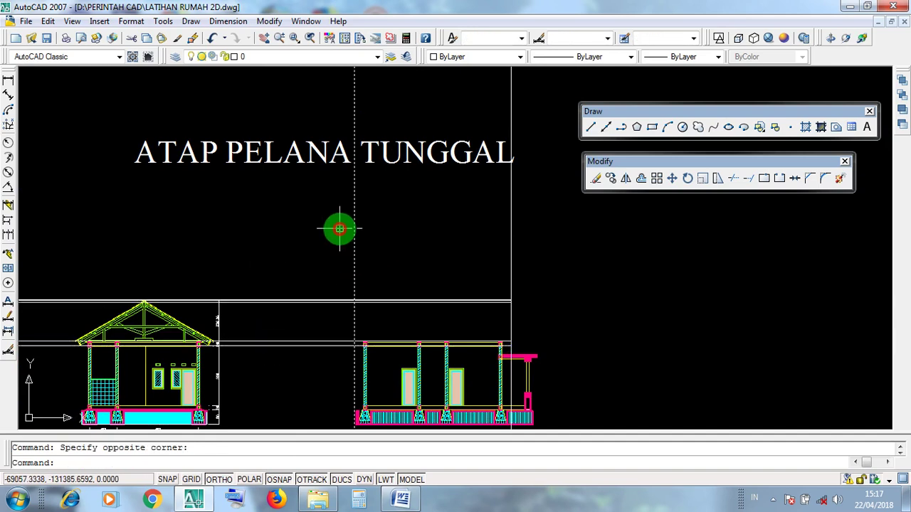
{"action": "key", "text": "Escape"}
- Trim off the horizontal construction lines between the two sections, using the rear-side vertical line of the B-B section as the cutting edge
{"action": "left_click", "coordinate": [383, 261]}
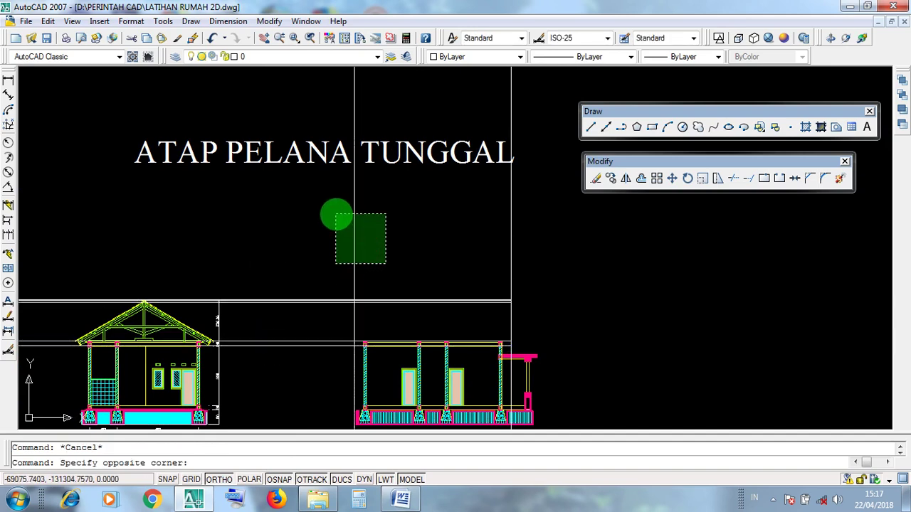
{"action": "left_click", "coordinate": [336, 214]}
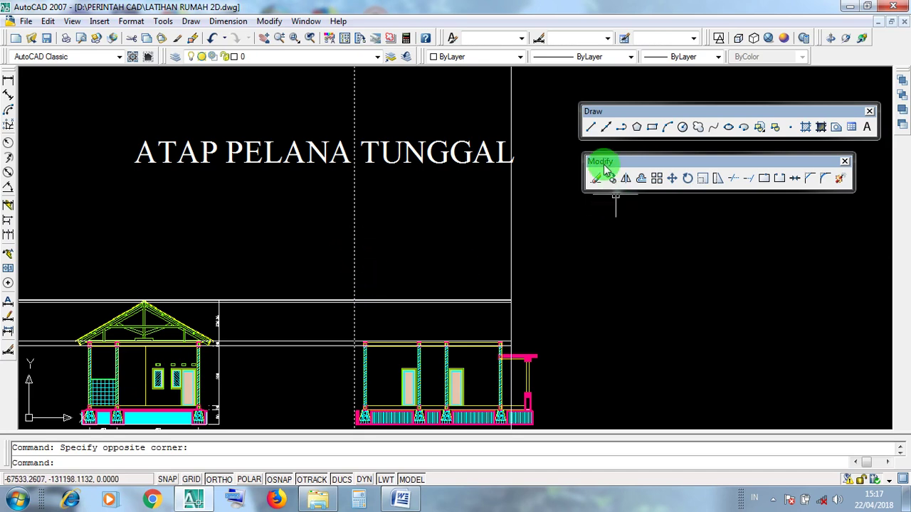
{"action": "left_click", "coordinate": [733, 179]}
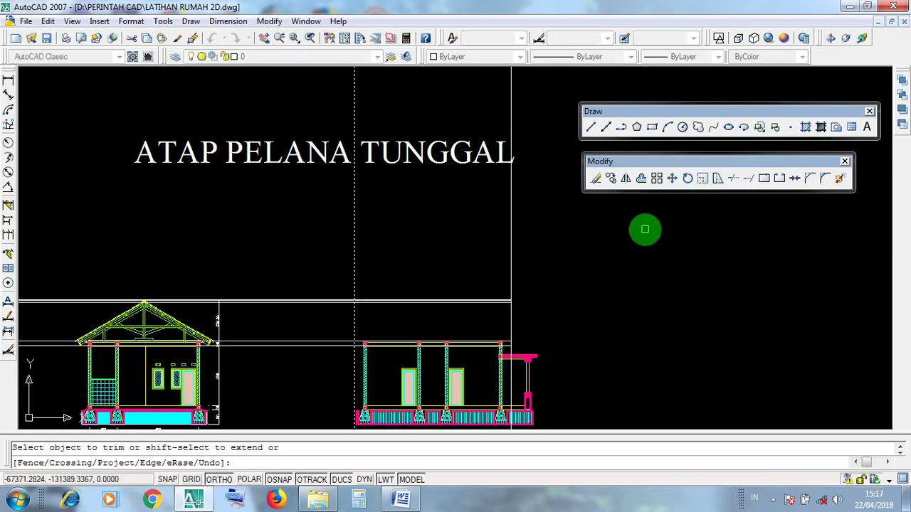
{"action": "left_click", "coordinate": [315, 363]}
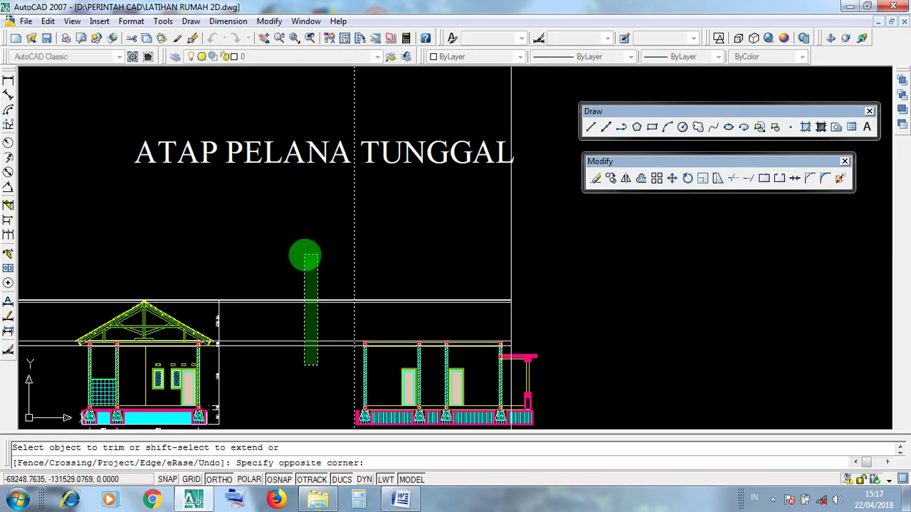
{"action": "left_click", "coordinate": [304, 255]}
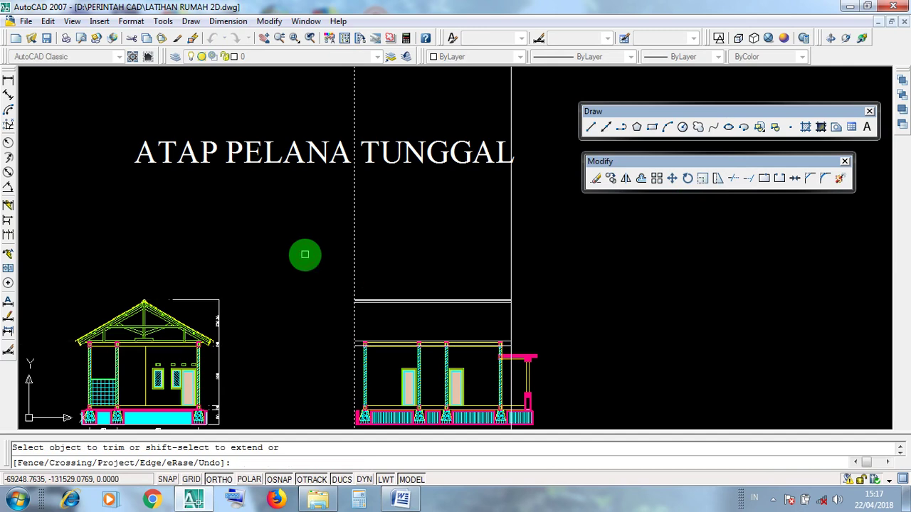
{"action": "key", "text": "Return"}
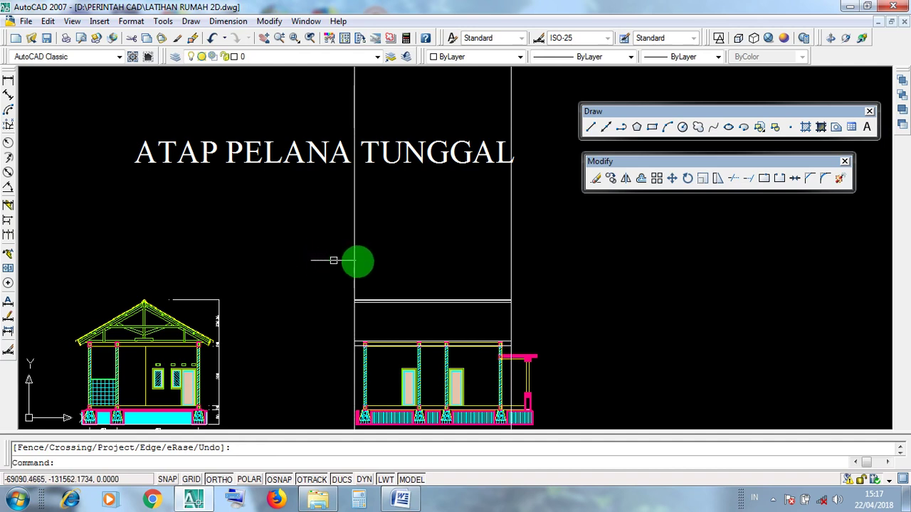
- Highlight the parts of both vertical construction lines that extend above the ridge of the B-B section, clearing each selection
{"action": "left_click", "coordinate": [542, 260]}
{"action": "left_click", "coordinate": [310, 208]}
{"action": "key", "text": "Escape"}
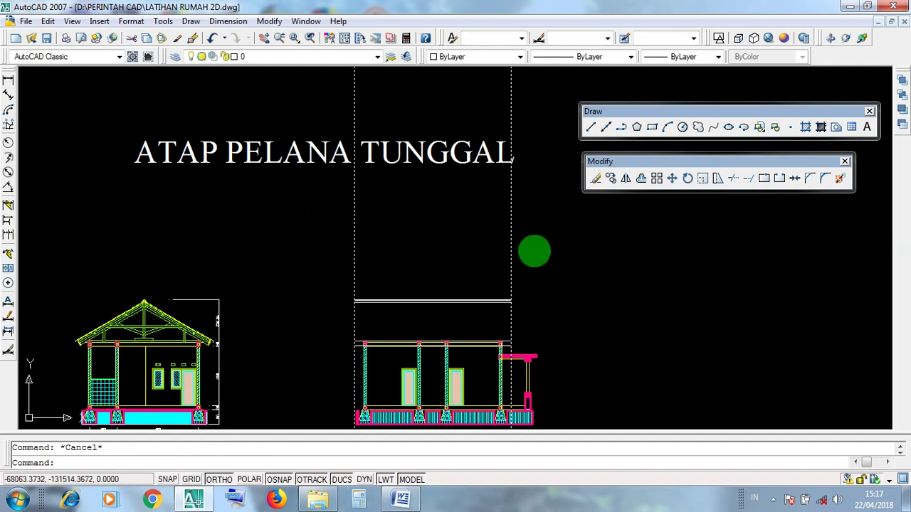
{"action": "left_click", "coordinate": [543, 247]}
{"action": "left_click", "coordinate": [311, 199]}
{"action": "key", "text": "Escape"}
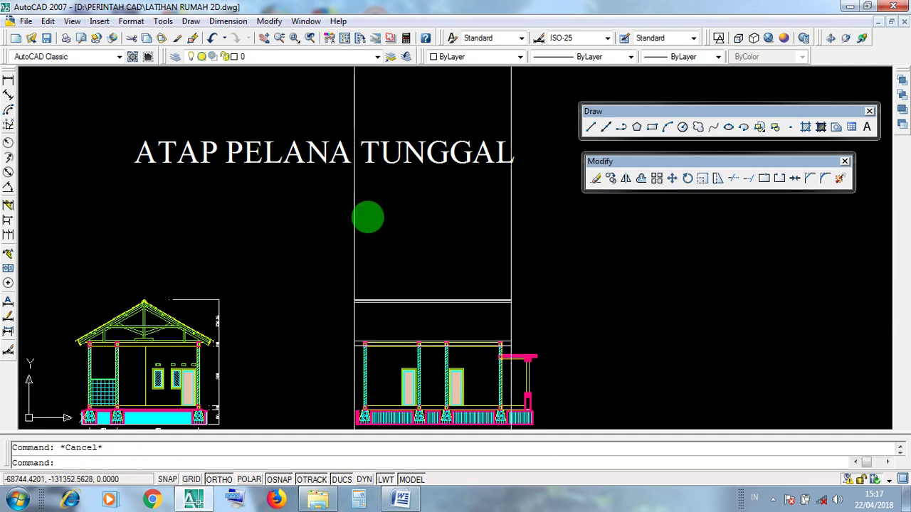
{"action": "left_click", "coordinate": [291, 195]}
{"action": "left_click", "coordinate": [526, 253]}
{"action": "key", "text": "Escape"}
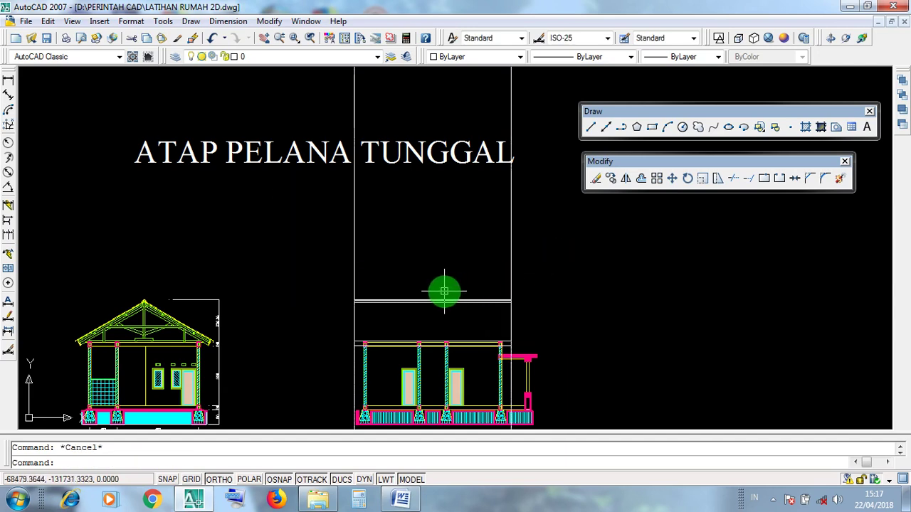
- Examine the closely spaced horizontal ridge lines of the B-B section to identify the topmost one, clearing each selection
{"action": "scroll", "coordinate": [441, 288], "scroll_direction": "up", "scroll_amount": 7}
{"action": "scroll", "coordinate": [441, 294], "scroll_direction": "down", "scroll_amount": 2}
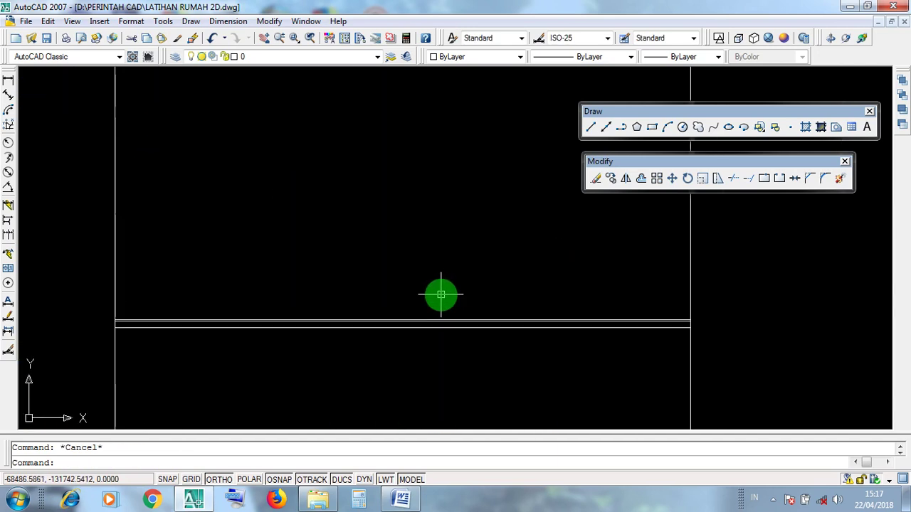
{"action": "scroll", "coordinate": [392, 319], "scroll_direction": "up", "scroll_amount": 3}
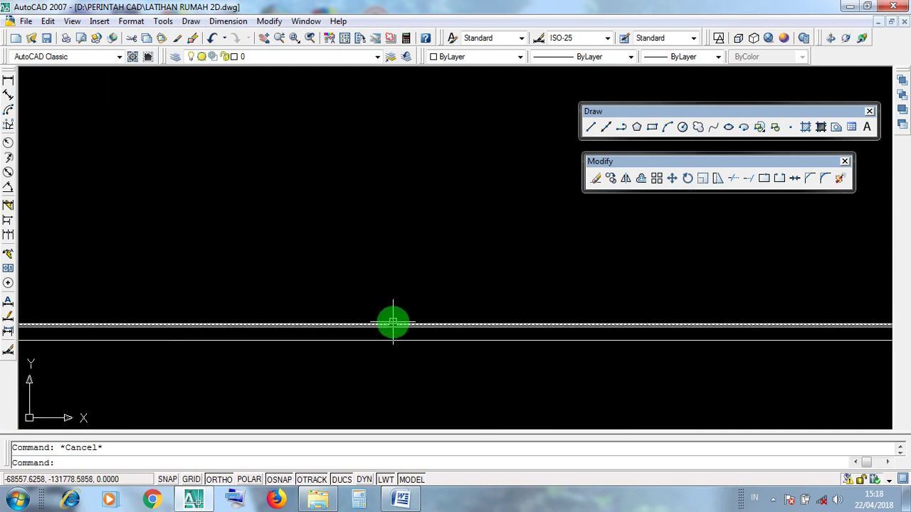
{"action": "left_click", "coordinate": [393, 324]}
{"action": "left_click", "coordinate": [393, 327]}
{"action": "left_click", "coordinate": [395, 341]}
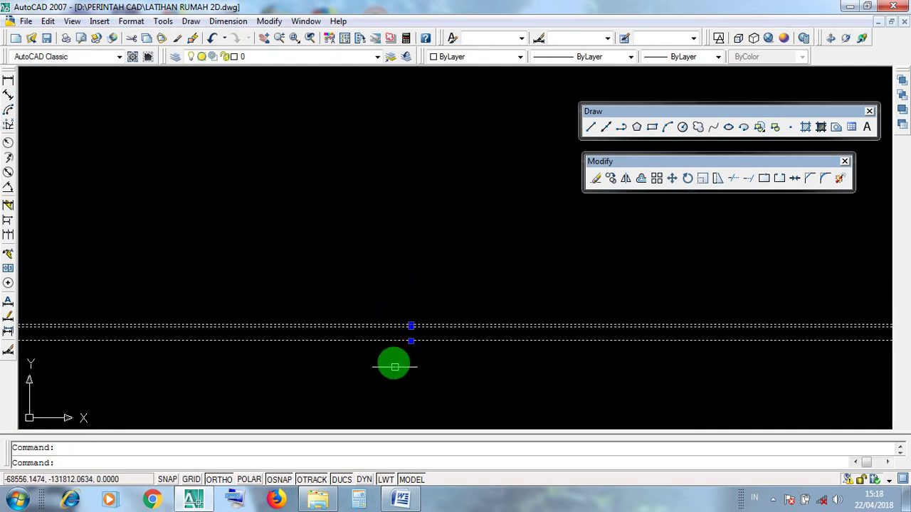
{"action": "key", "text": "Escape"}
{"action": "scroll", "coordinate": [389, 326], "scroll_direction": "up", "scroll_amount": 3}
{"action": "left_click", "coordinate": [392, 323]}
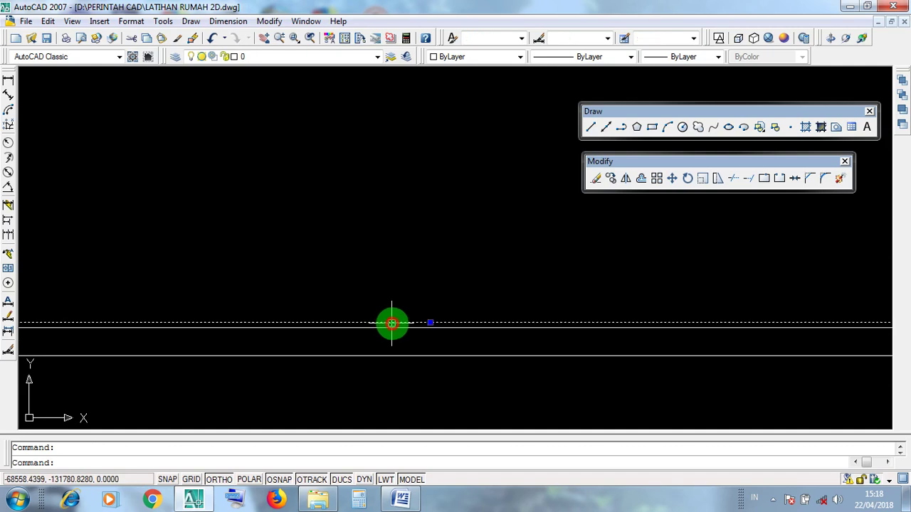
{"action": "key", "text": "Escape"}
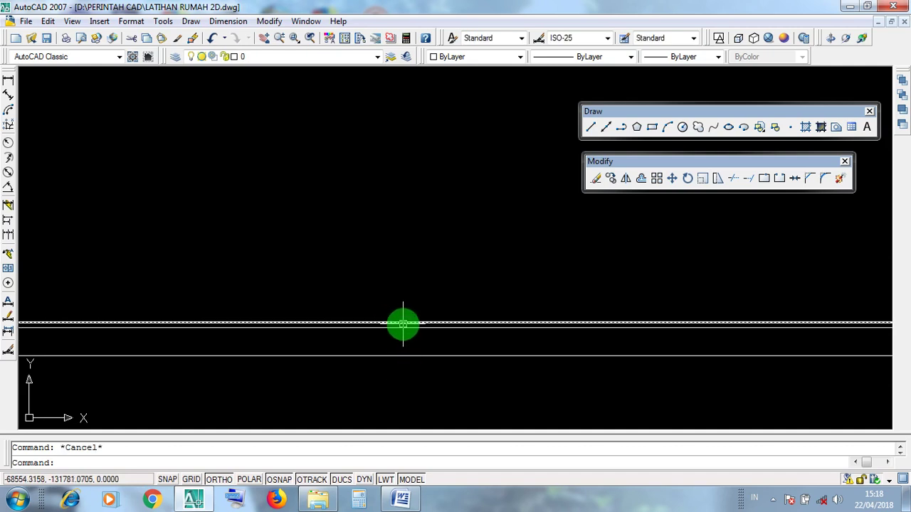
- Trim off both vertical construction lines above the B-B section's roof, using the topmost ridge line as the cutting edge
{"action": "left_click", "coordinate": [403, 324]}
{"action": "scroll", "coordinate": [405, 331], "scroll_direction": "up", "scroll_amount": 5}
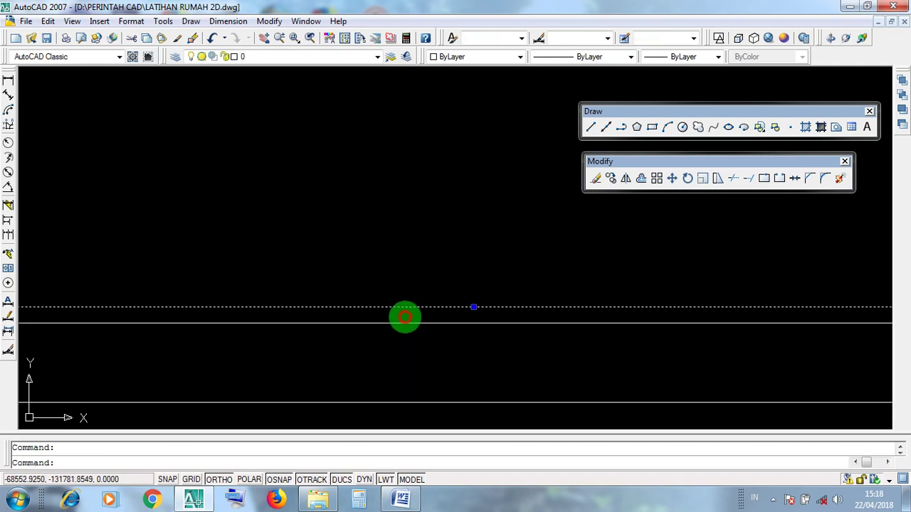
{"action": "left_click", "coordinate": [387, 274]}
{"action": "scroll", "coordinate": [389, 293], "scroll_direction": "down", "scroll_amount": 4}
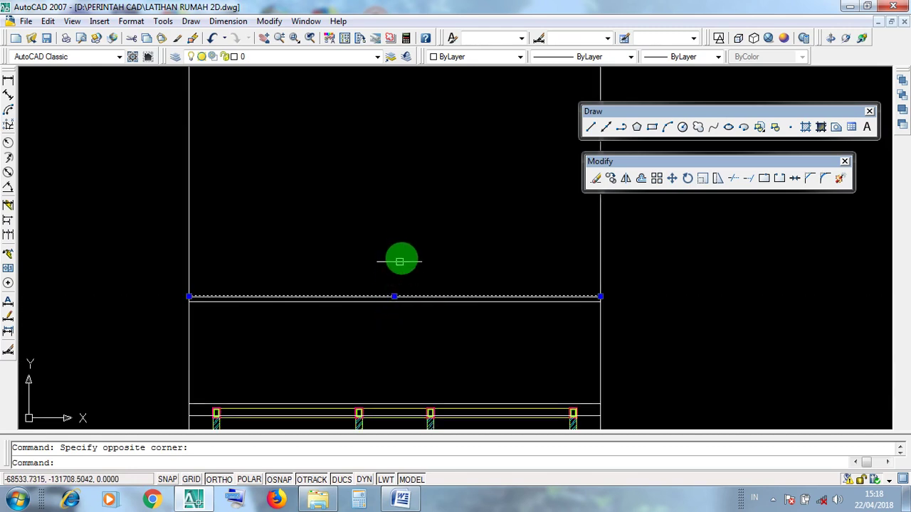
{"action": "middle_click_drag", "start_coordinate": [401, 259], "coordinate": [407, 335]}
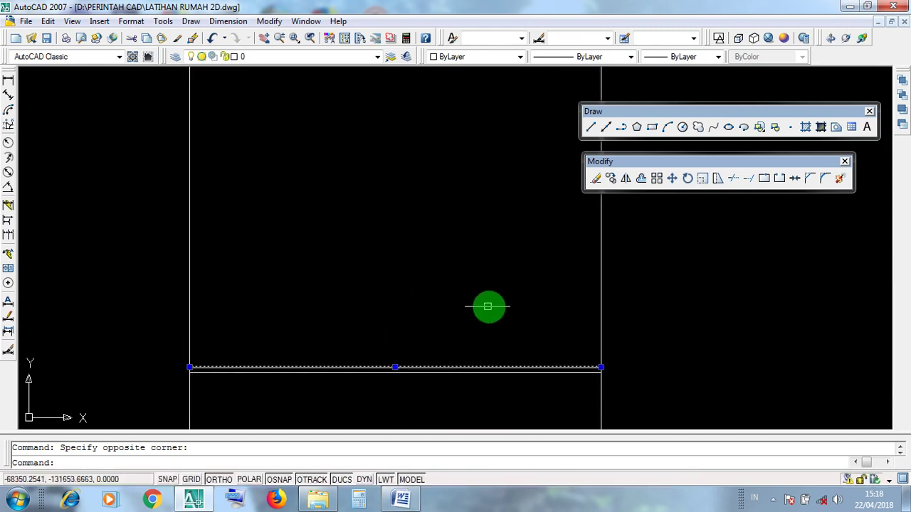
{"action": "left_click", "coordinate": [732, 179]}
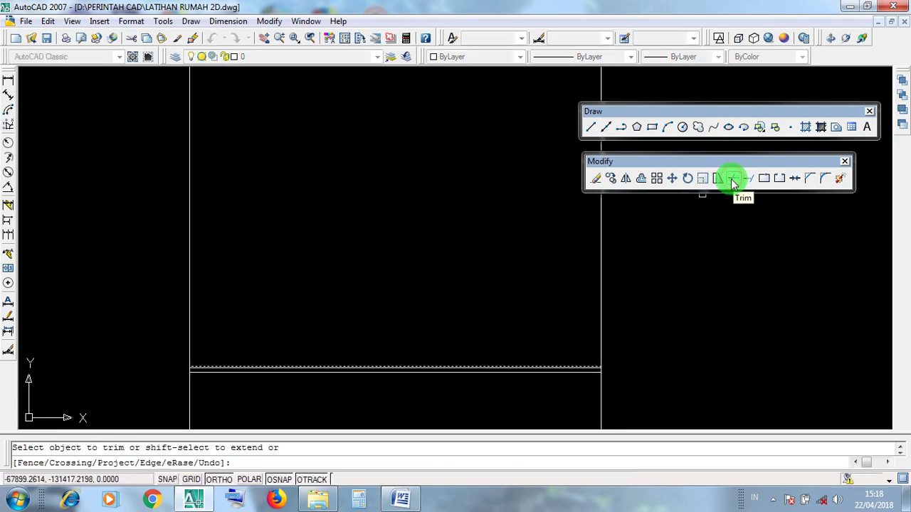
{"action": "left_click", "coordinate": [602, 244]}
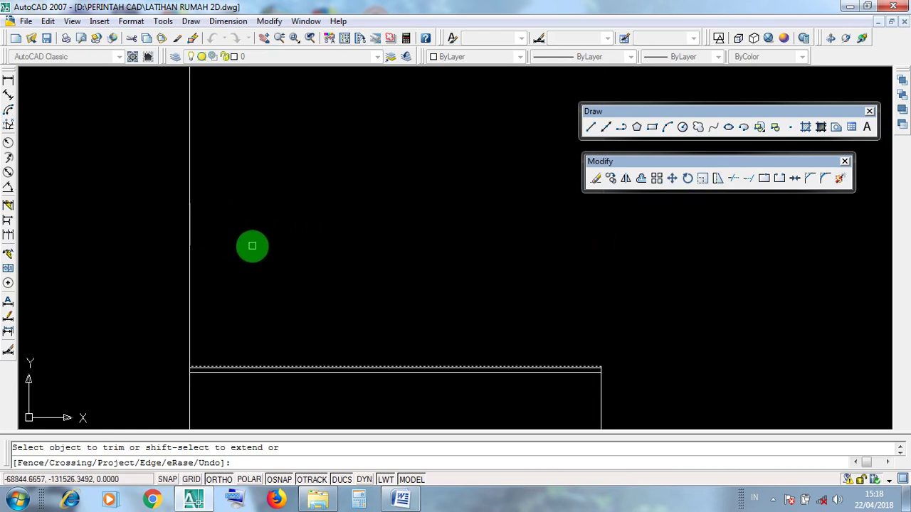
{"action": "left_click", "coordinate": [251, 246]}
{"action": "left_click", "coordinate": [152, 190]}
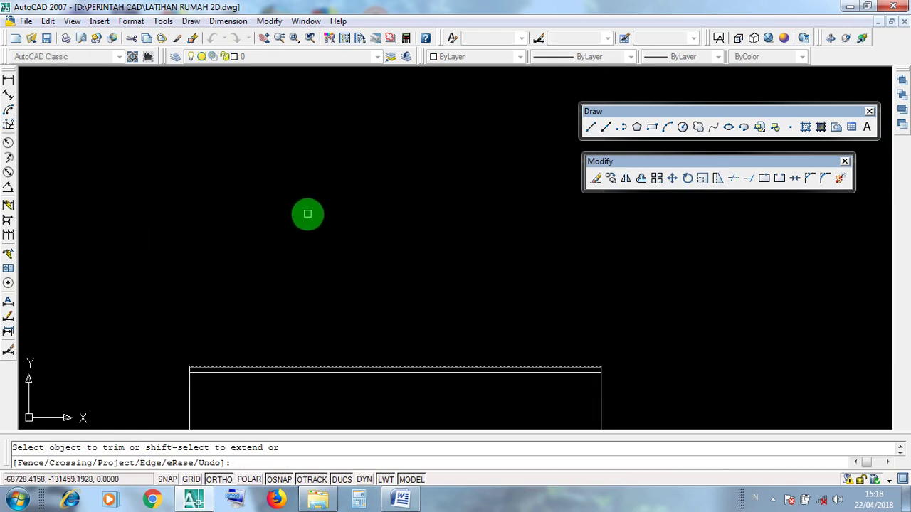
{"action": "key", "text": "Return"}
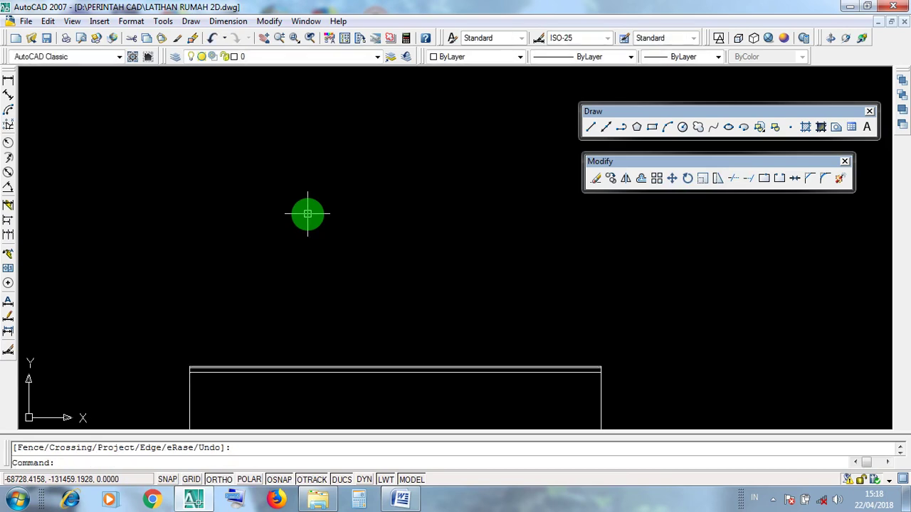
- Highlight both vertical construction lines running from the B-B section down to the floor plan, clearing the selection
{"action": "scroll", "coordinate": [307, 214], "scroll_direction": "down", "scroll_amount": 4}
{"action": "scroll", "coordinate": [336, 320], "scroll_direction": "up", "scroll_amount": 3}
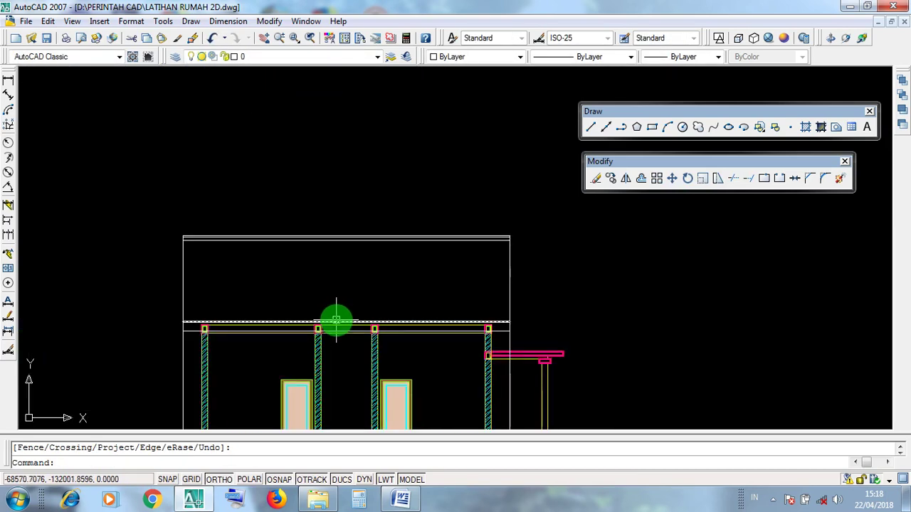
{"action": "middle_click_drag", "start_coordinate": [484, 360], "coordinate": [481, 218]}
{"action": "scroll", "coordinate": [490, 326], "scroll_direction": "down", "scroll_amount": 2}
{"action": "left_click", "coordinate": [512, 349]}
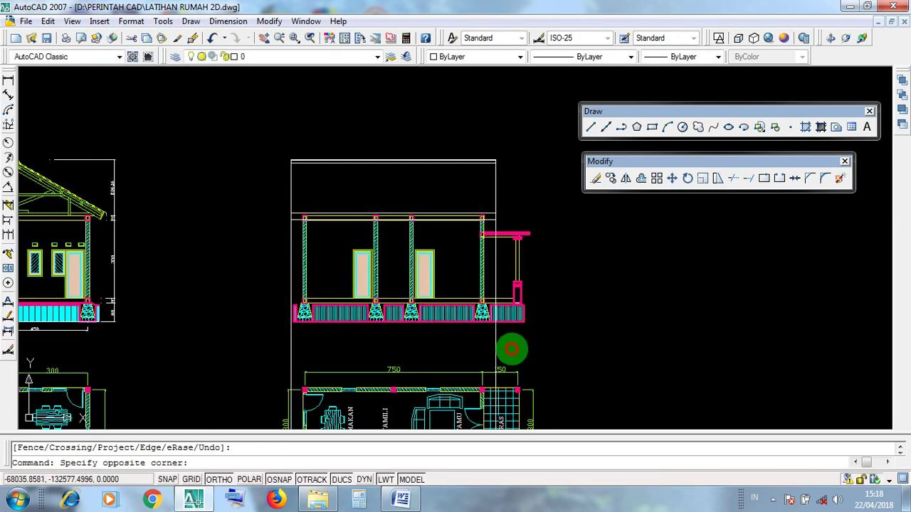
{"action": "left_click", "coordinate": [275, 329]}
{"action": "key", "text": "Escape"}
- Compare the two horizontal eave lines and the terrace-side vertical line of the B-B section by highlighting them, clearing each selection
{"action": "scroll", "coordinate": [481, 213], "scroll_direction": "up", "scroll_amount": 3}
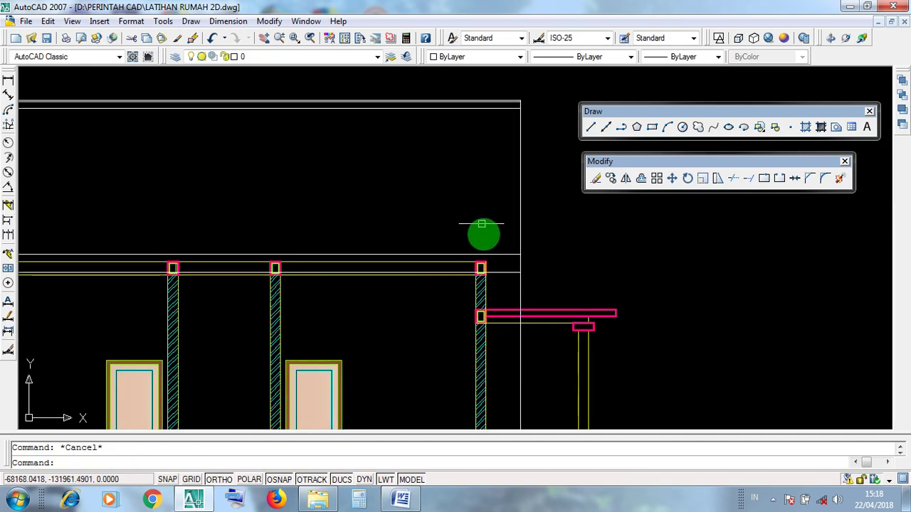
{"action": "left_click", "coordinate": [496, 271]}
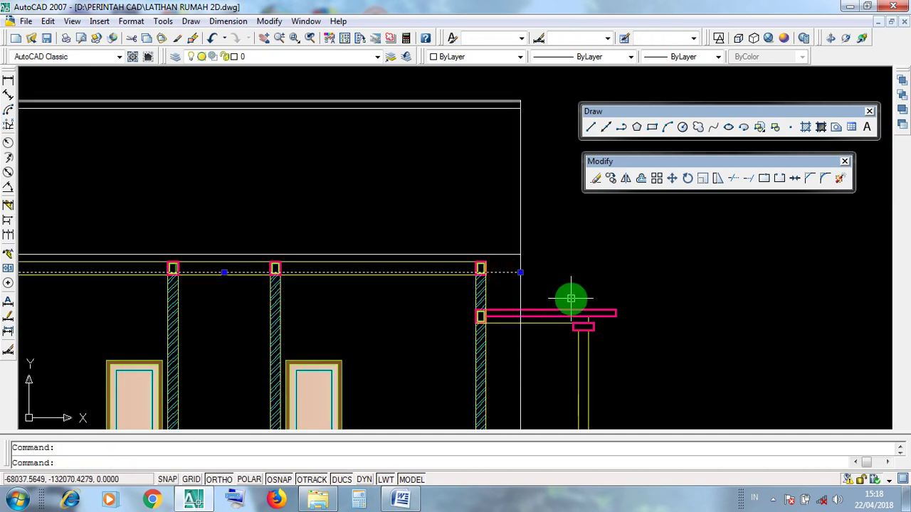
{"action": "scroll", "coordinate": [571, 299], "scroll_direction": "down", "scroll_amount": 2}
{"action": "key", "text": "Escape"}
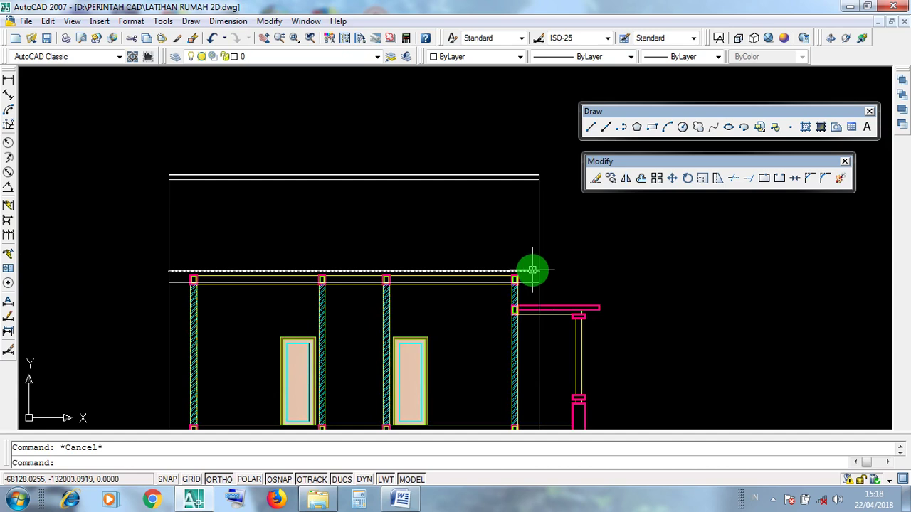
{"action": "left_click", "coordinate": [533, 270]}
{"action": "left_click", "coordinate": [531, 283]}
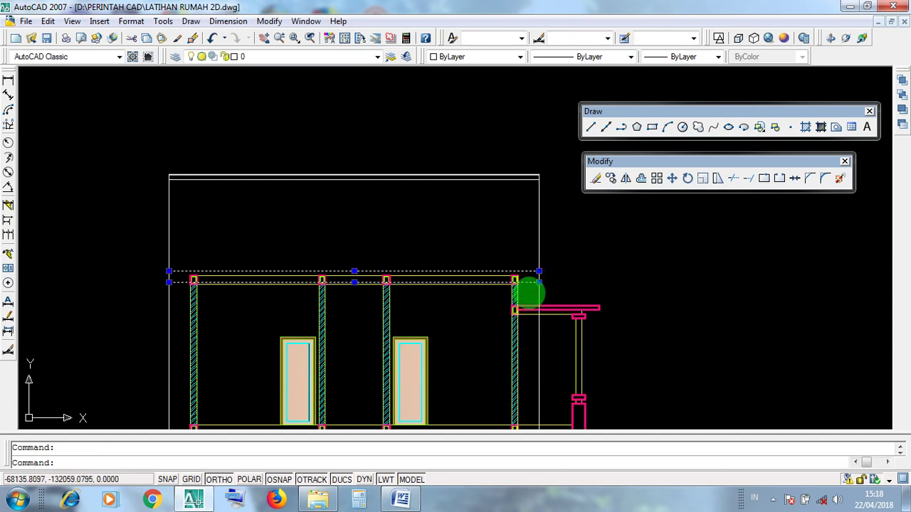
{"action": "key", "text": "Escape"}
{"action": "left_click", "coordinate": [530, 281]}
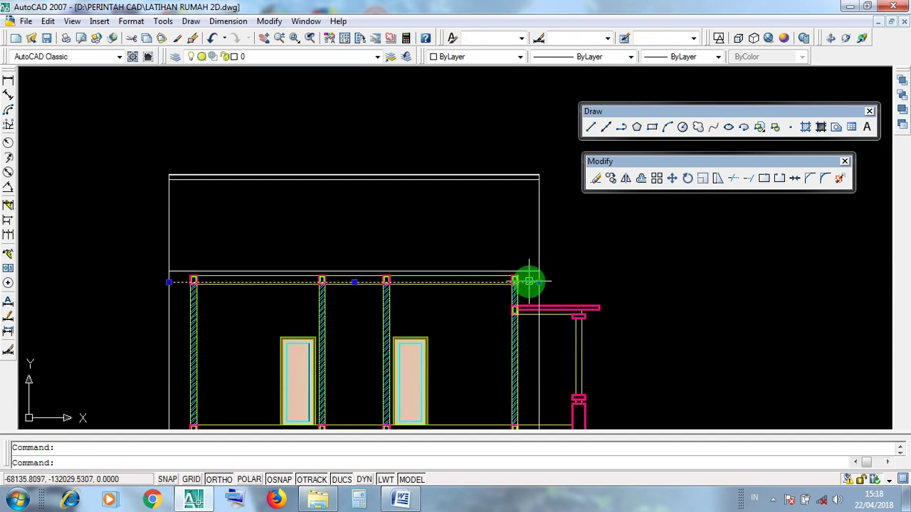
{"action": "left_click", "coordinate": [538, 334]}
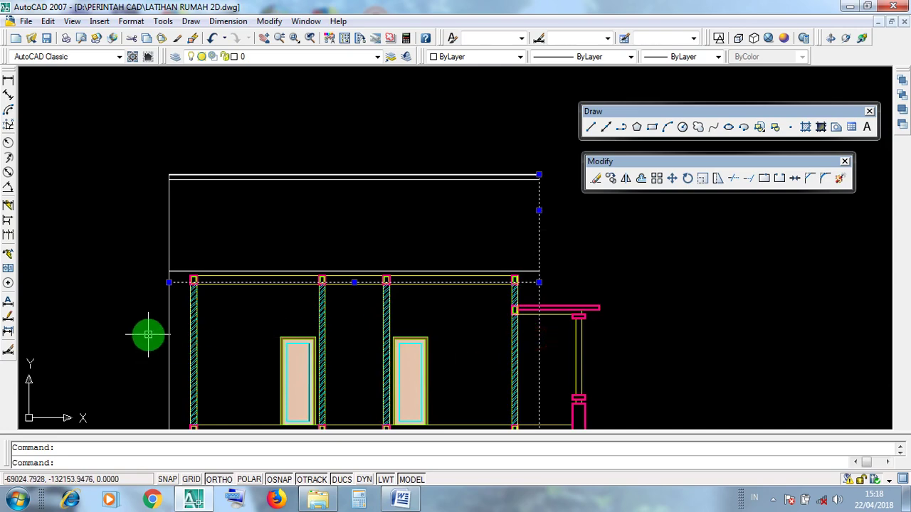
{"action": "key", "text": "Escape"}
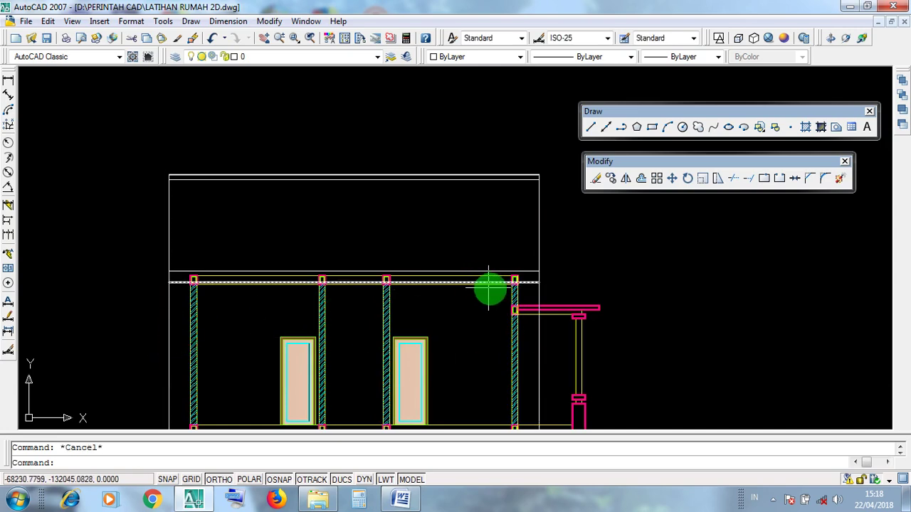
- Trim off both vertical construction lines below the B-B section's roof, using the lowest horizontal eave line as the cutting edge
{"action": "left_click", "coordinate": [525, 282]}
{"action": "scroll", "coordinate": [525, 282], "scroll_direction": "up", "scroll_amount": 3}
{"action": "left_click", "coordinate": [524, 254]}
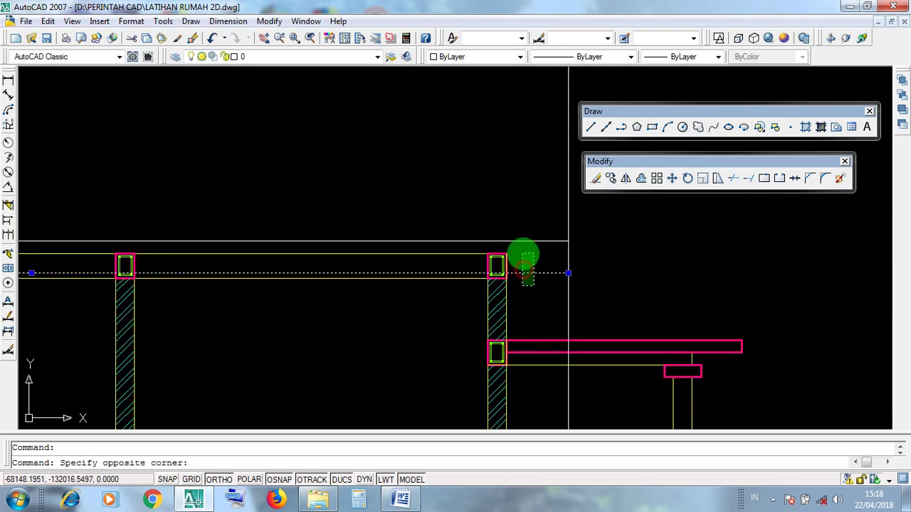
{"action": "left_click", "coordinate": [523, 257]}
{"action": "scroll", "coordinate": [523, 258], "scroll_direction": "down", "scroll_amount": 4}
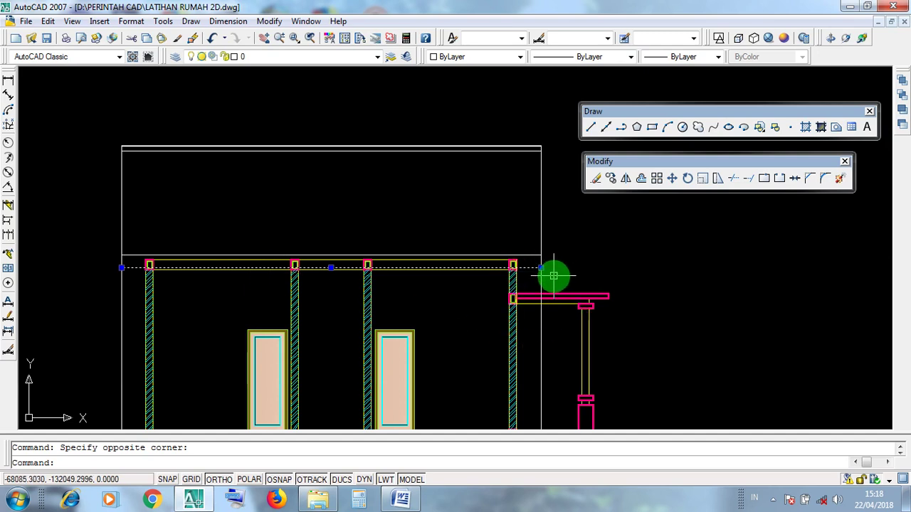
{"action": "scroll", "coordinate": [554, 276], "scroll_direction": "down", "scroll_amount": 2}
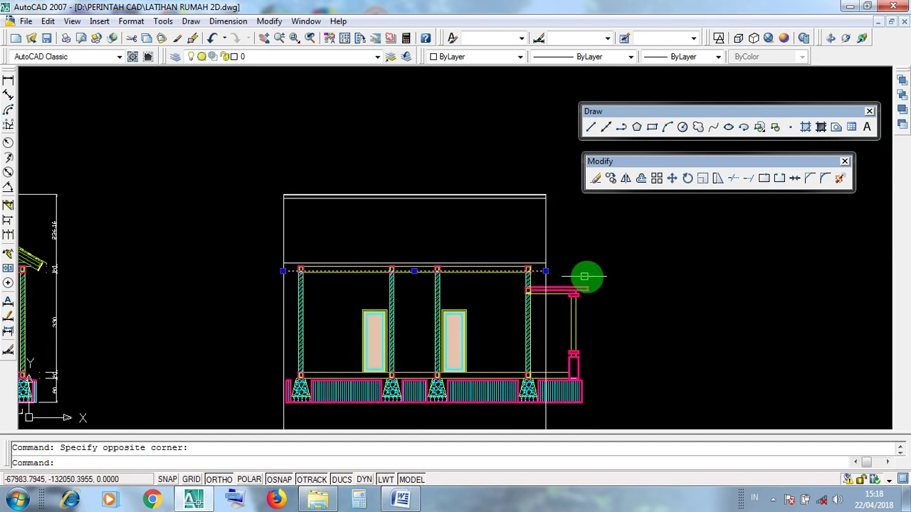
{"action": "mouse_move", "coordinate": [586, 272]}
{"action": "middle_mouse_down"}
{"action": "mouse_move", "coordinate": [525, 238]}
{"action": "mouse_move", "coordinate": [527, 228]}
{"action": "middle_mouse_up"}
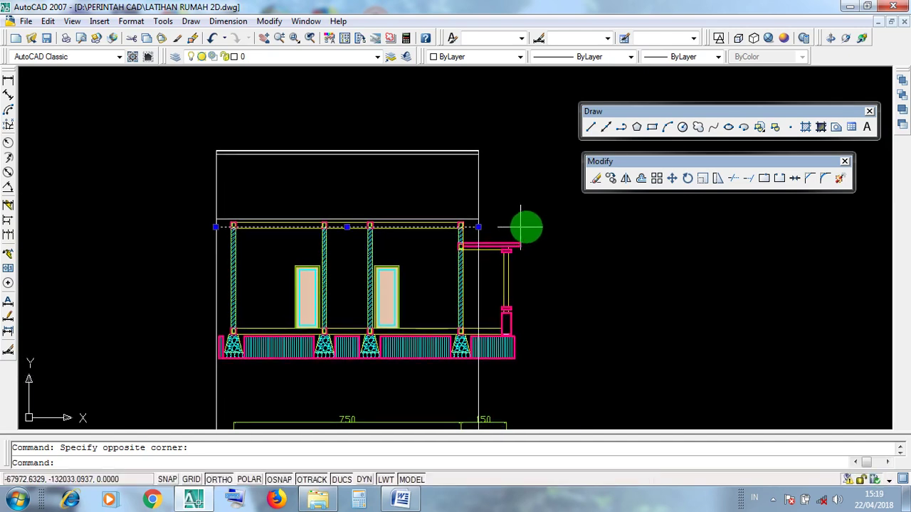
{"action": "left_click", "coordinate": [733, 179]}
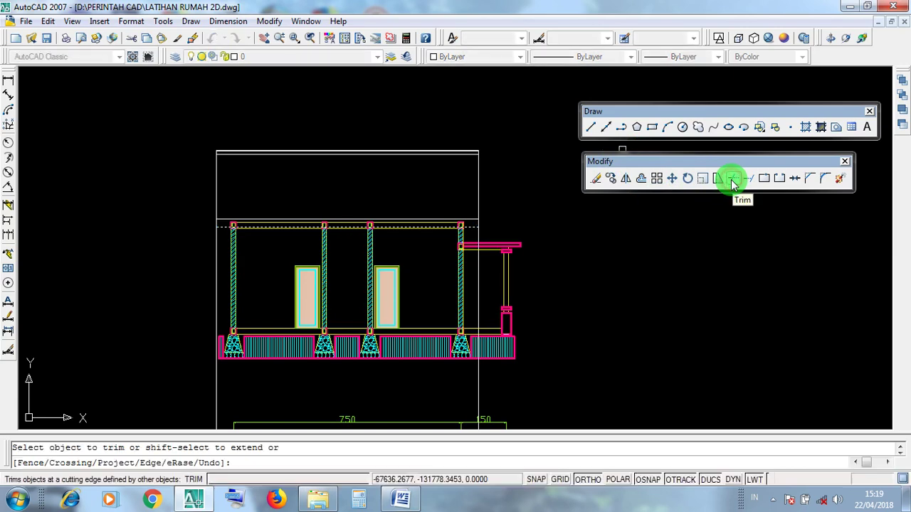
{"action": "middle_click_drag", "start_coordinate": [531, 339], "coordinate": [561, 291]}
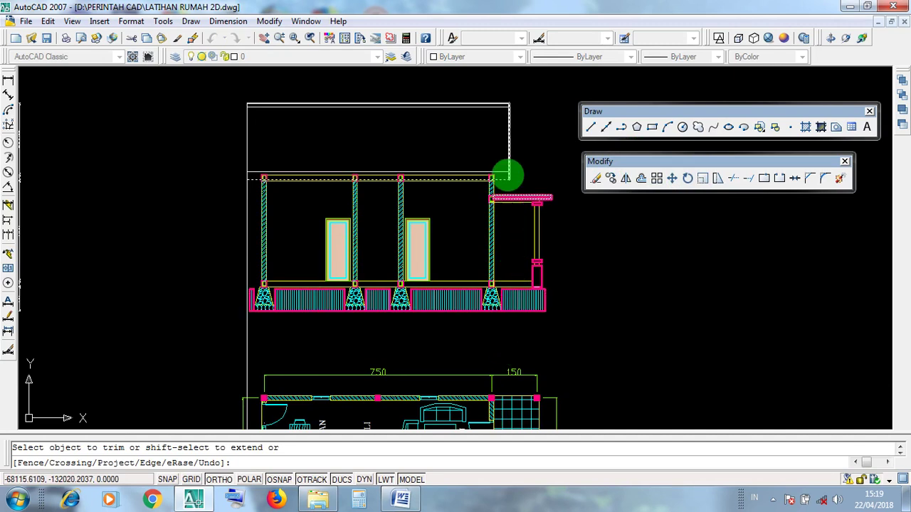
{"action": "left_click", "coordinate": [508, 182]}
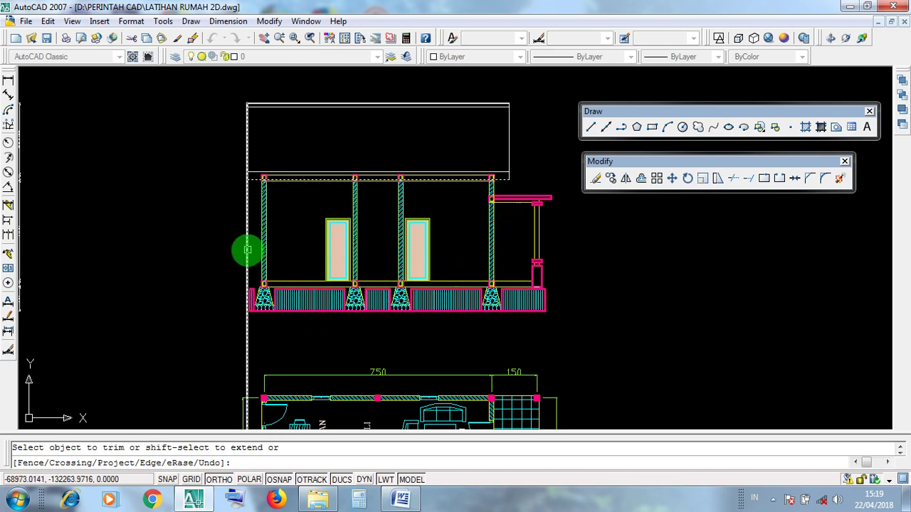
{"action": "left_click", "coordinate": [247, 250]}
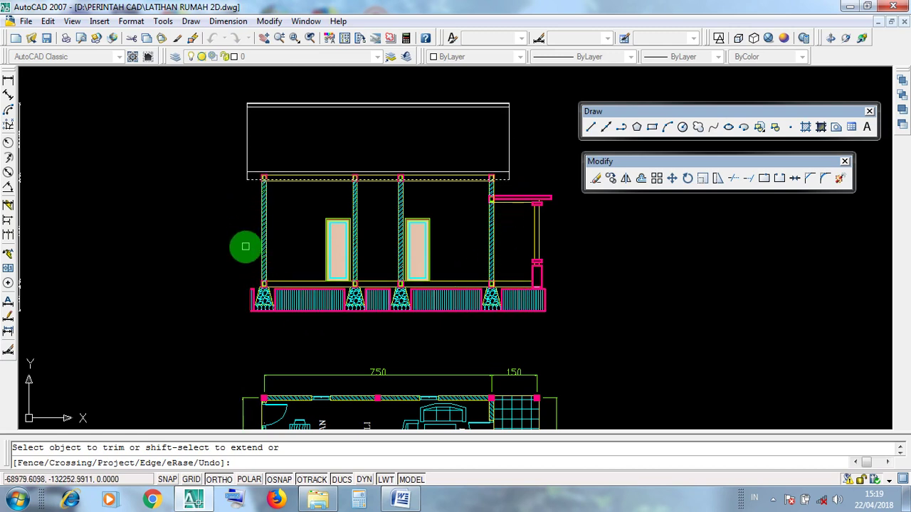
{"action": "key", "text": "Return"}
- Examine the doubled blue vertical lines at the terrace-side roof edge of the finished reference section, clearing each selection
{"action": "middle_click_drag", "start_coordinate": [387, 208], "coordinate": [391, 282]}
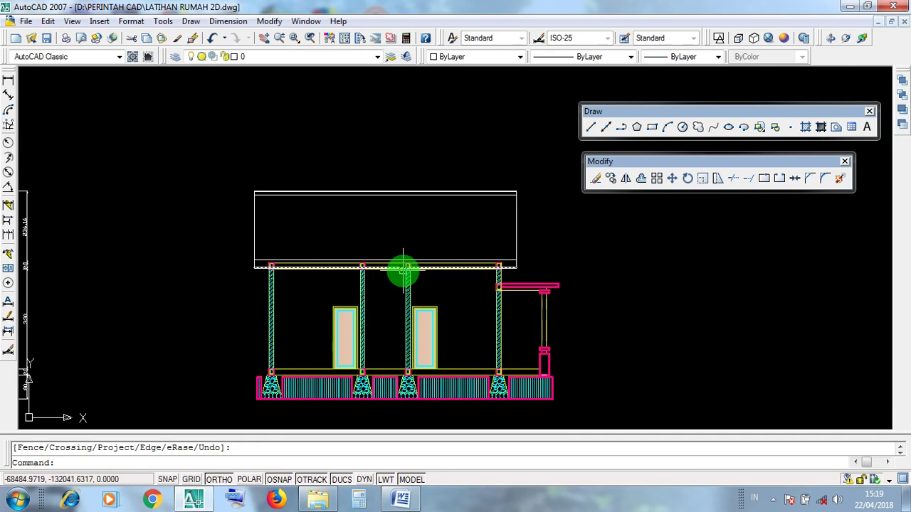
{"action": "scroll", "coordinate": [405, 270], "scroll_direction": "down", "scroll_amount": 8}
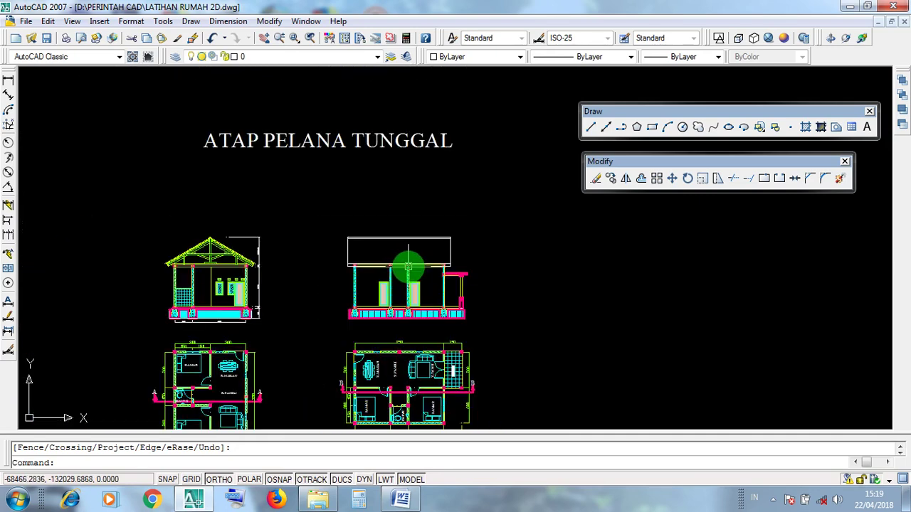
{"action": "scroll", "coordinate": [99, 197], "scroll_direction": "up", "scroll_amount": 8}
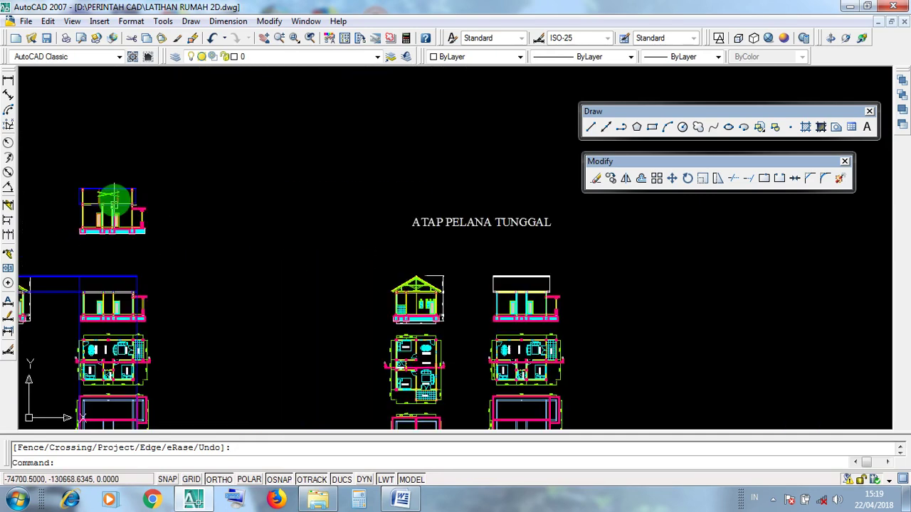
{"action": "scroll", "coordinate": [252, 227], "scroll_direction": "up", "scroll_amount": 1}
{"action": "middle_click_drag", "start_coordinate": [299, 251], "coordinate": [380, 220]}
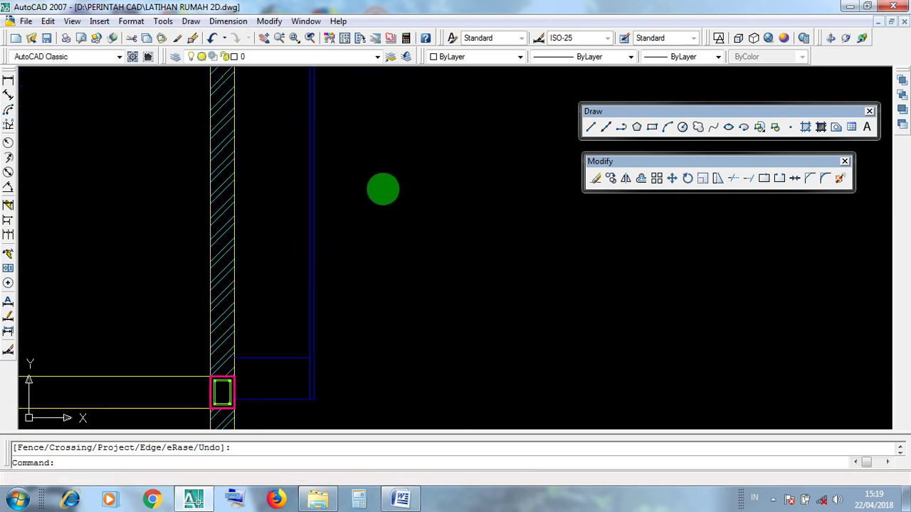
{"action": "left_click", "coordinate": [314, 264]}
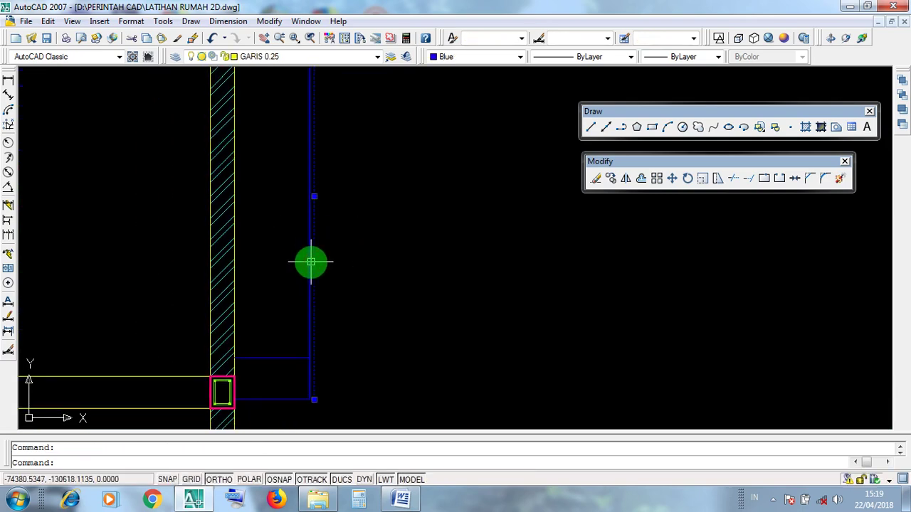
{"action": "scroll", "coordinate": [324, 285], "scroll_direction": "down", "scroll_amount": 2}
{"action": "scroll", "coordinate": [322, 278], "scroll_direction": "up", "scroll_amount": 1}
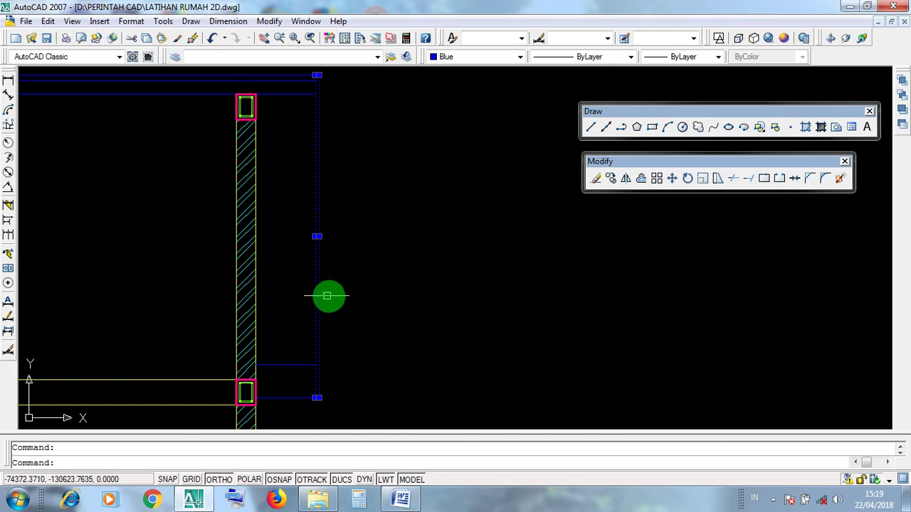
{"action": "key", "text": "Escape"}
{"action": "scroll", "coordinate": [320, 296], "scroll_direction": "up", "scroll_amount": 2}
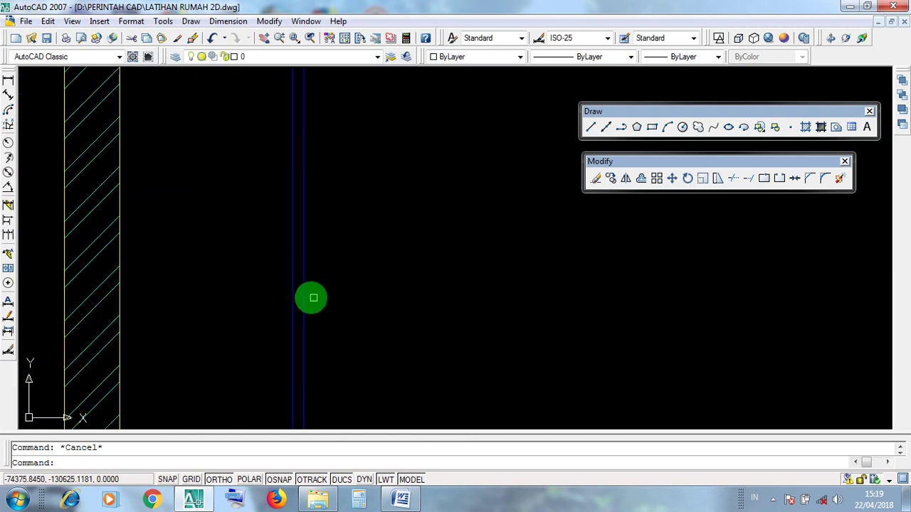
{"action": "left_click", "coordinate": [303, 294]}
{"action": "left_click", "coordinate": [292, 292]}
{"action": "key", "text": "Escape"}
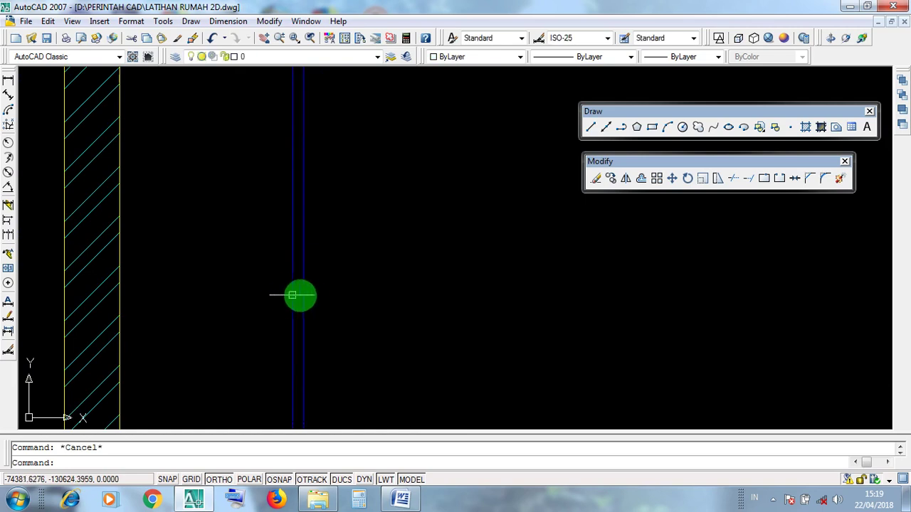
{"action": "scroll", "coordinate": [303, 295], "scroll_direction": "down", "scroll_amount": 4}
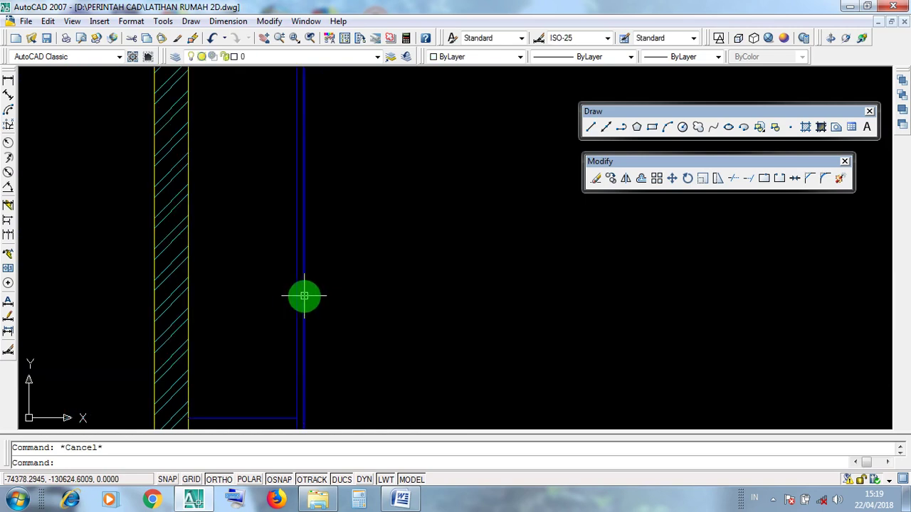
{"action": "left_click", "coordinate": [301, 293]}
{"action": "key", "text": "Escape"}
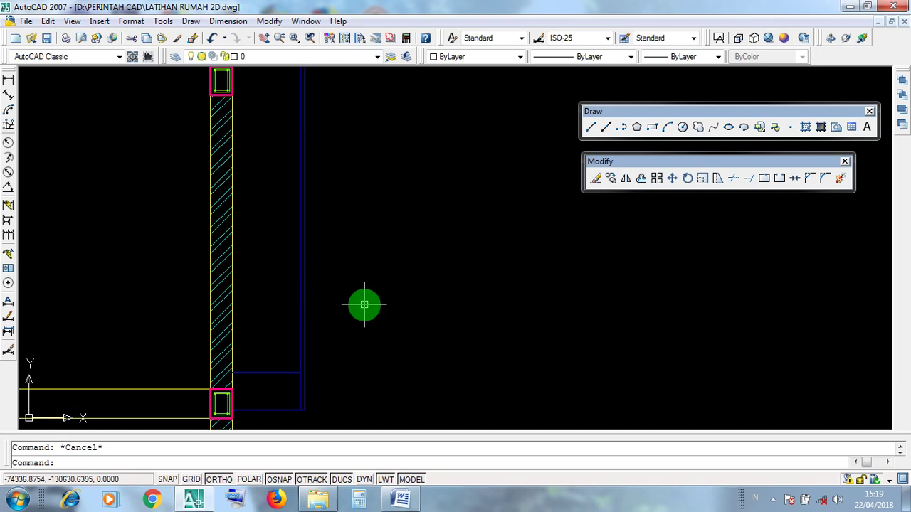
- Examine the corner points of the fascia board at the eave end of the gable truss section, cancelling each grip stretch
{"action": "scroll", "coordinate": [363, 304], "scroll_direction": "down", "scroll_amount": 10}
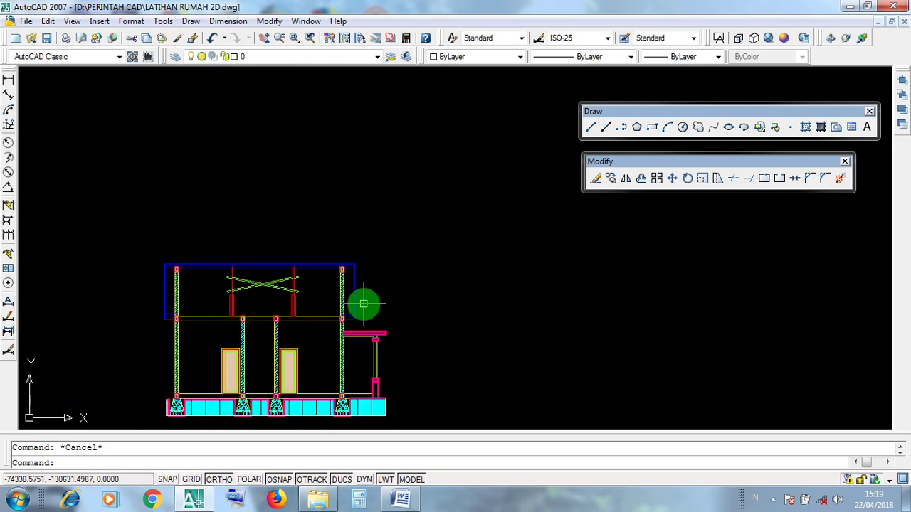
{"action": "scroll", "coordinate": [326, 290], "scroll_direction": "up", "scroll_amount": 3}
{"action": "scroll", "coordinate": [465, 309], "scroll_direction": "up", "scroll_amount": 10}
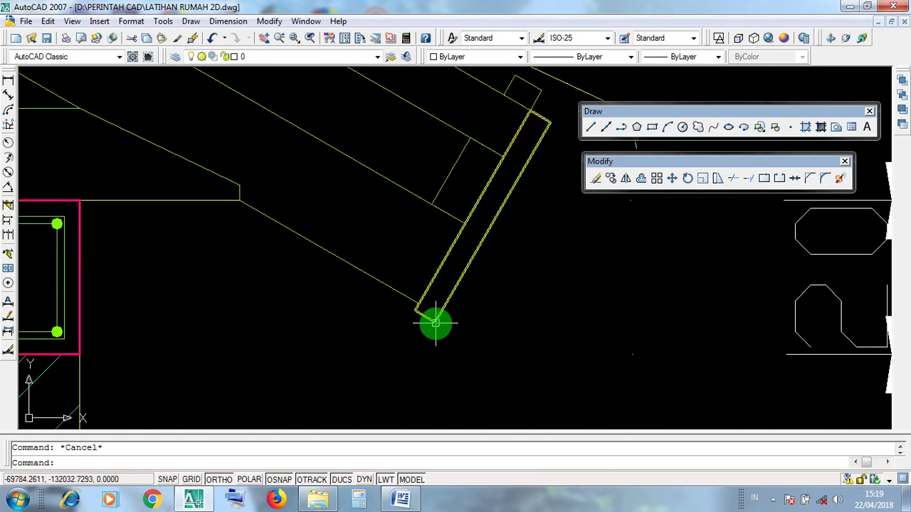
{"action": "left_click", "coordinate": [429, 324]}
{"action": "left_click", "coordinate": [419, 310]}
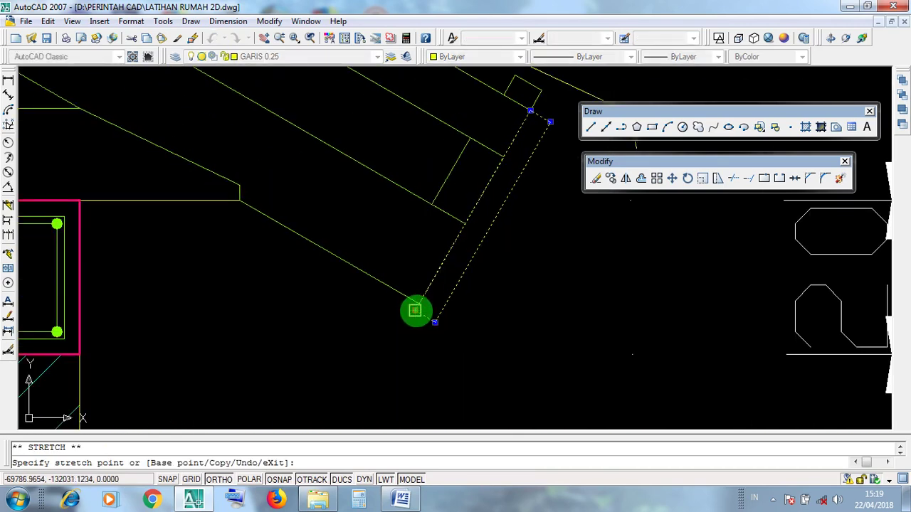
{"action": "key", "text": "Escape"}
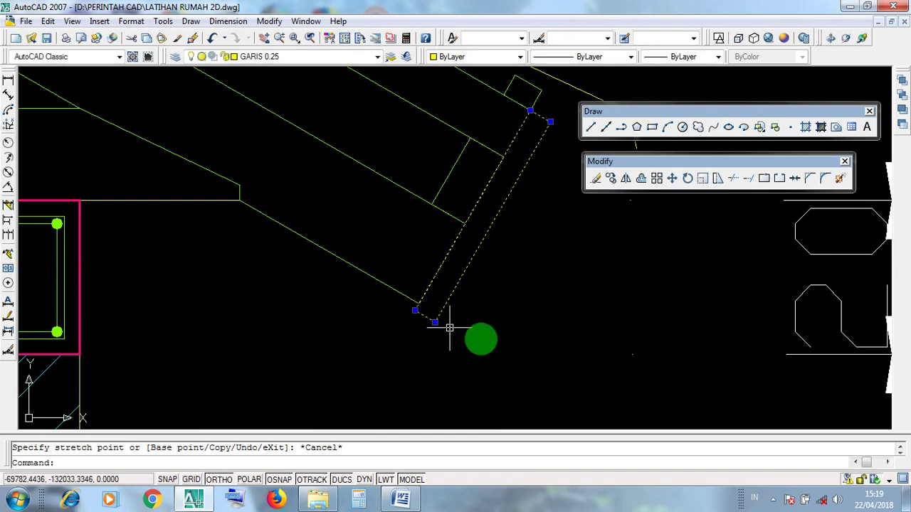
{"action": "scroll", "coordinate": [449, 338], "scroll_direction": "down", "scroll_amount": 2}
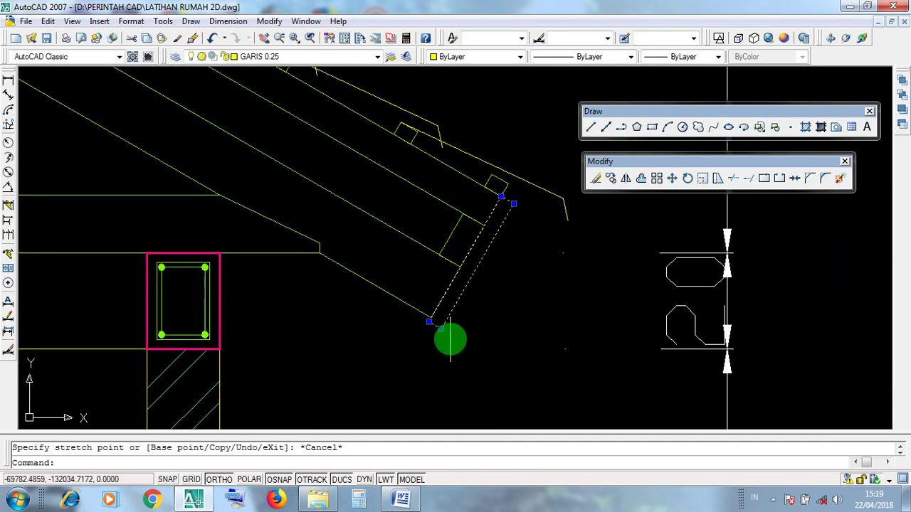
{"action": "left_click", "coordinate": [513, 204]}
{"action": "key", "text": "Escape"}
{"action": "left_click", "coordinate": [441, 329]}
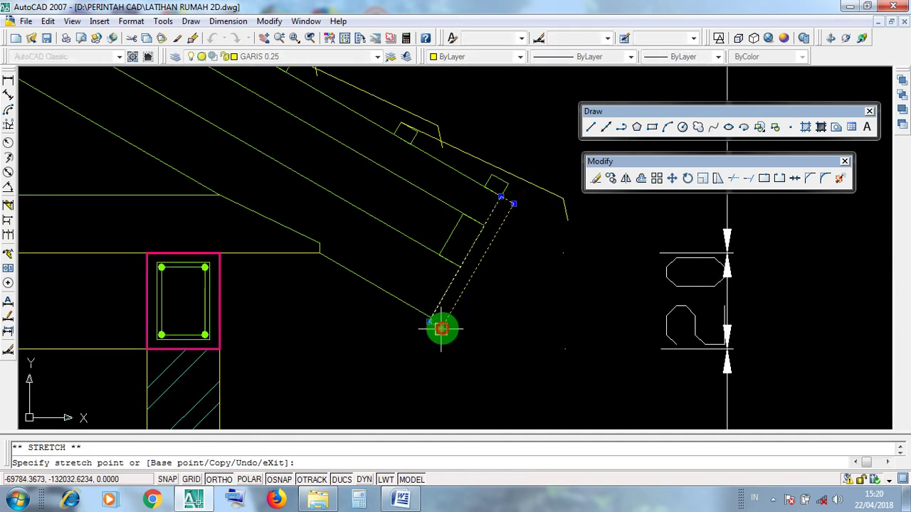
{"action": "key", "text": "Escape"}
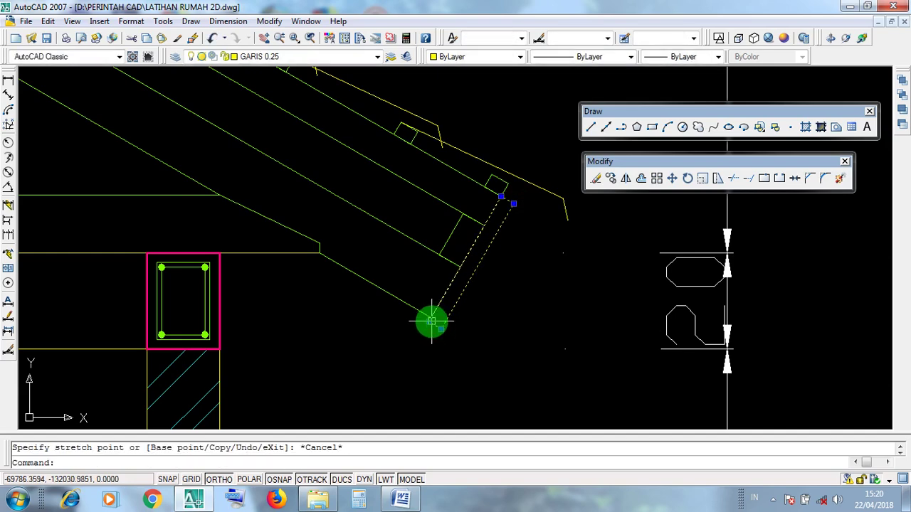
{"action": "left_click", "coordinate": [429, 322]}
{"action": "key", "text": "Escape"}
{"action": "scroll", "coordinate": [392, 329], "scroll_direction": "down", "scroll_amount": 6}
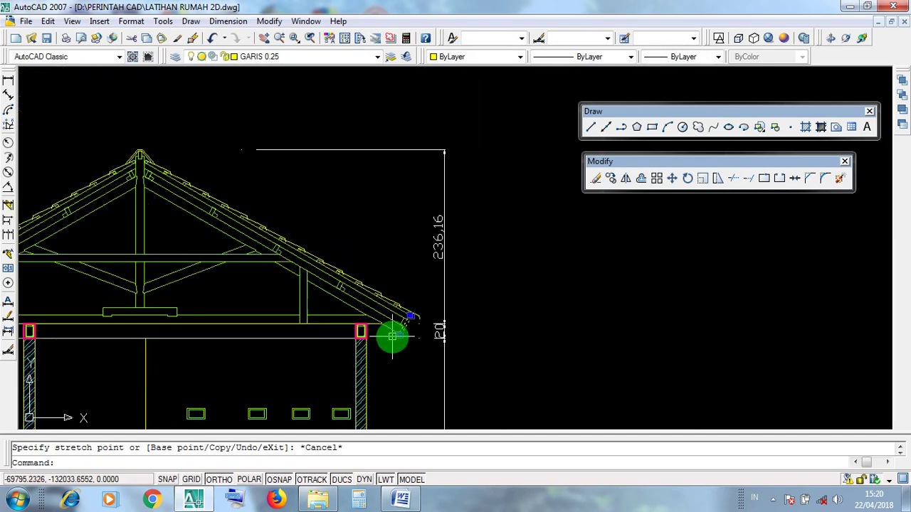
{"action": "key", "text": "Escape"}
- Highlight the terrace-side vertical edge of the B-B section's roof outline, clearing the selection
{"action": "scroll", "coordinate": [709, 321], "scroll_direction": "up", "scroll_amount": 5}
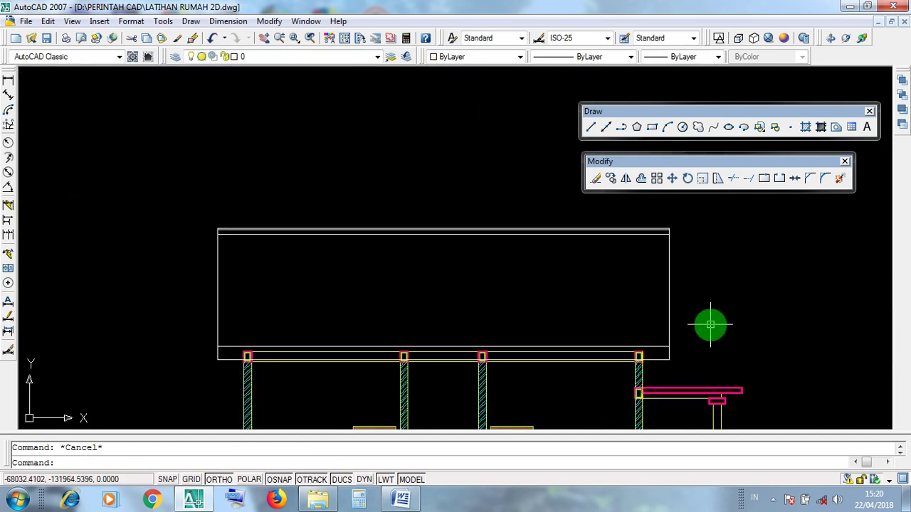
{"action": "middle_click_drag", "start_coordinate": [710, 321], "coordinate": [625, 339]}
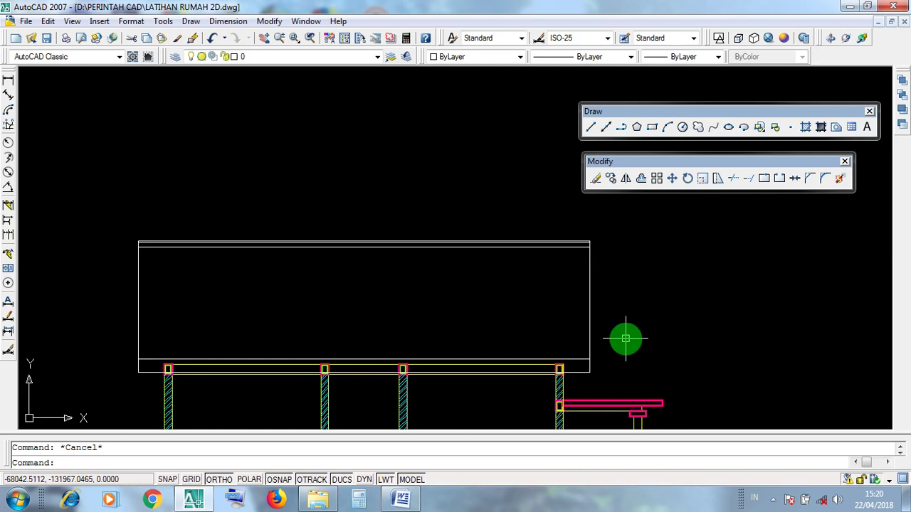
{"action": "scroll", "coordinate": [593, 321], "scroll_direction": "up", "scroll_amount": 3}
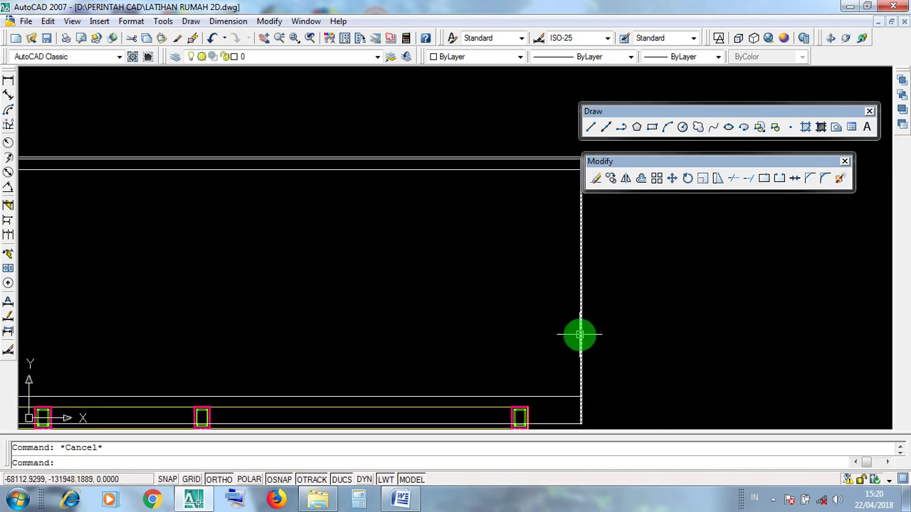
{"action": "left_click", "coordinate": [580, 335]}
{"action": "middle_click_drag", "start_coordinate": [542, 334], "coordinate": [503, 323]}
{"action": "left_click", "coordinate": [518, 329]}
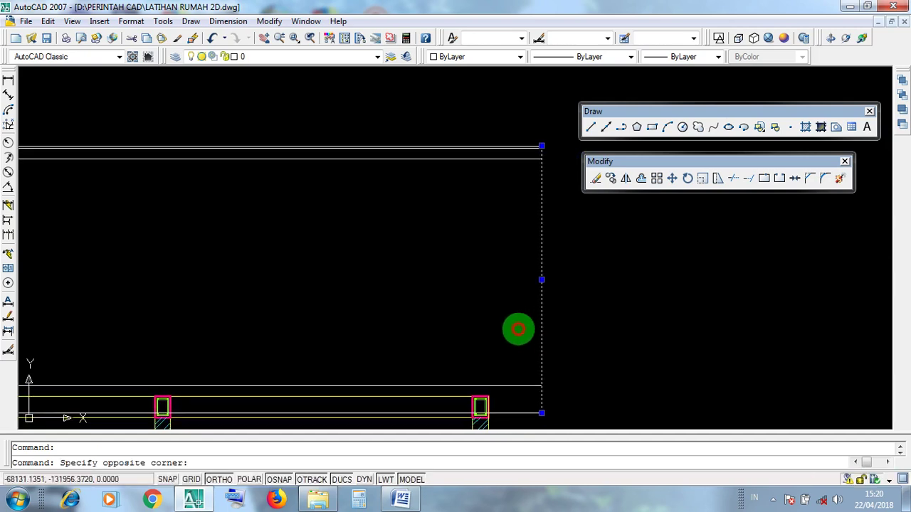
{"action": "left_click", "coordinate": [467, 249]}
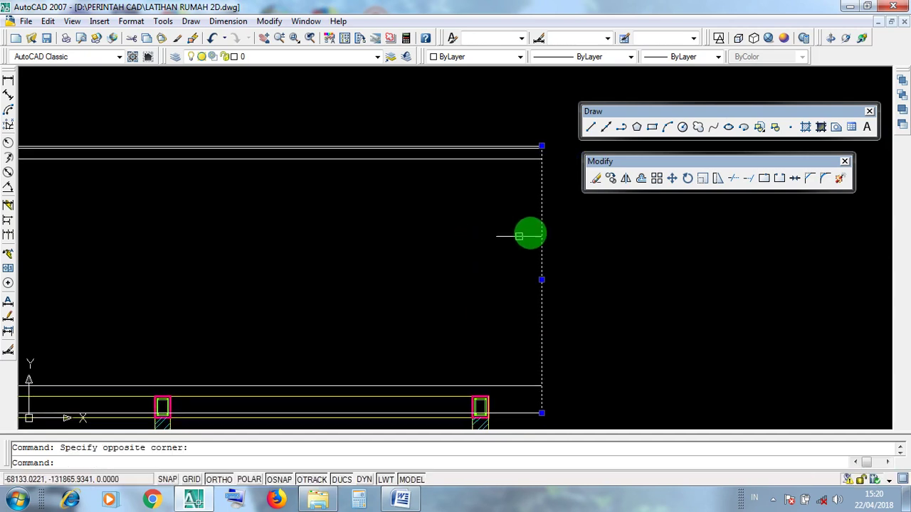
{"action": "key", "text": "Escape"}
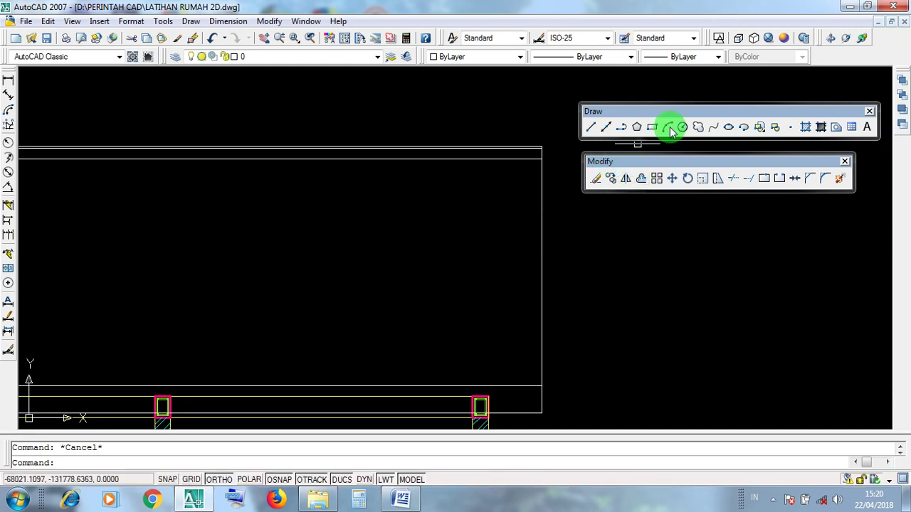
- Switch to Word and bring up the OFFSET notes, marking the value on the "MASUKKAN NILAI" line
{"action": "left_click", "coordinate": [850, 6]}
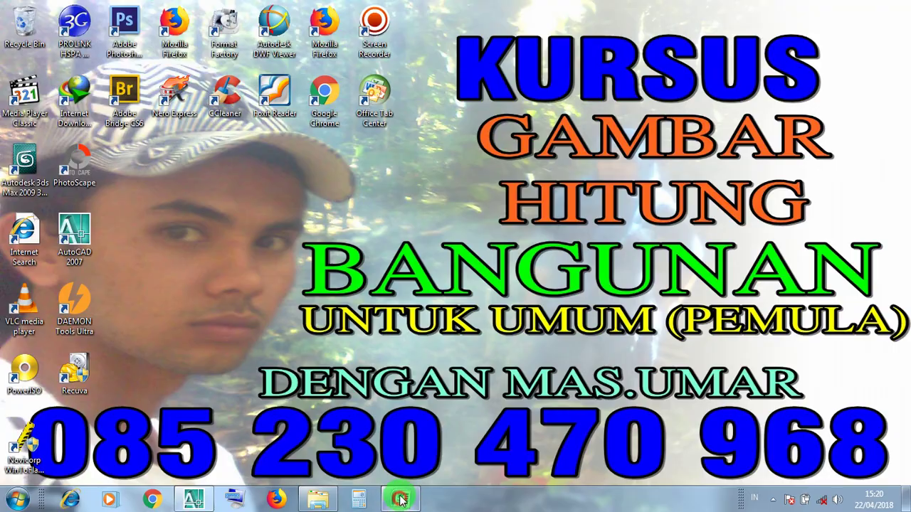
{"action": "left_click", "coordinate": [400, 500]}
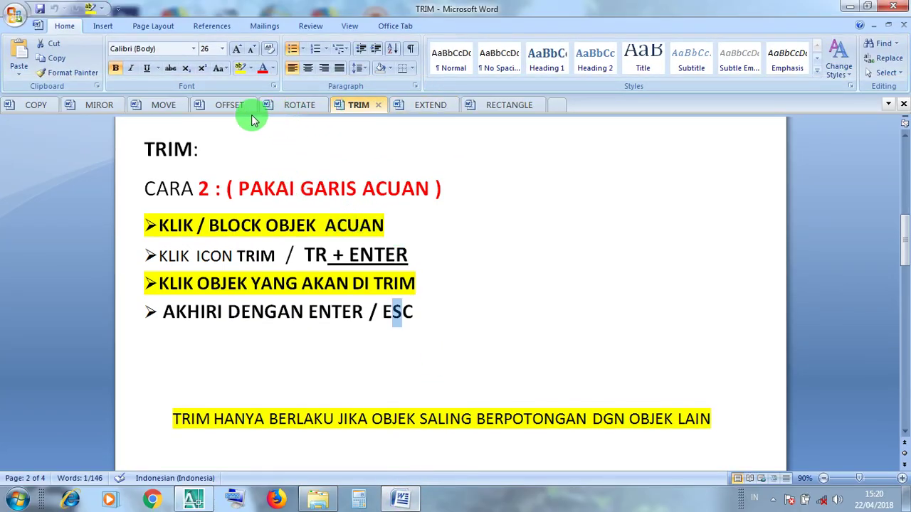
{"action": "left_click", "coordinate": [235, 106]}
{"action": "left_click", "coordinate": [450, 264]}
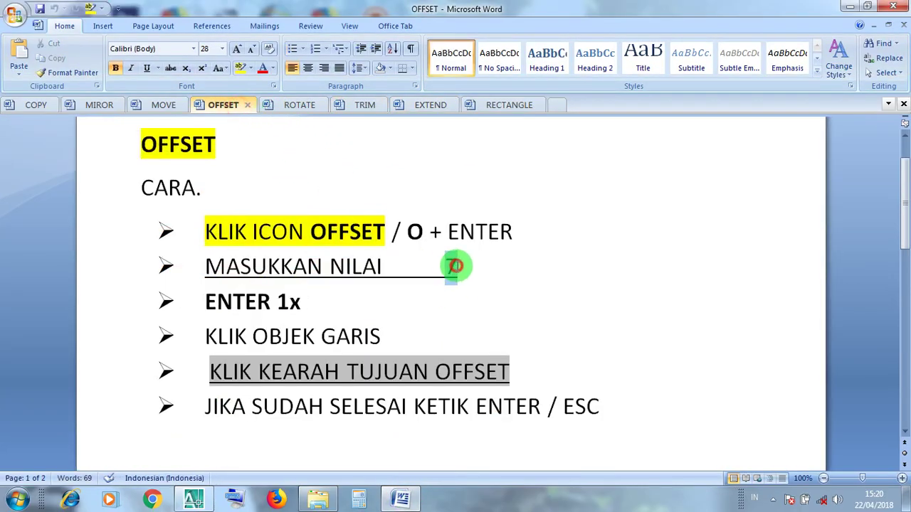
- Set the value on the "MASUKKAN NILAI" line to 3, marking the "KLIK ICON OFFSET" text and the entered value
{"action": "type", "text": "3"}
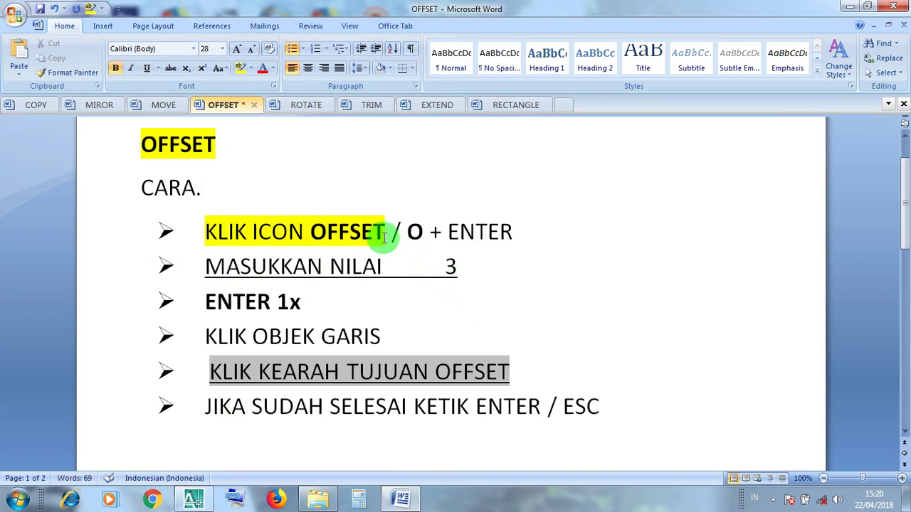
{"action": "left_click_drag", "start_coordinate": [384, 237], "coordinate": [242, 233]}
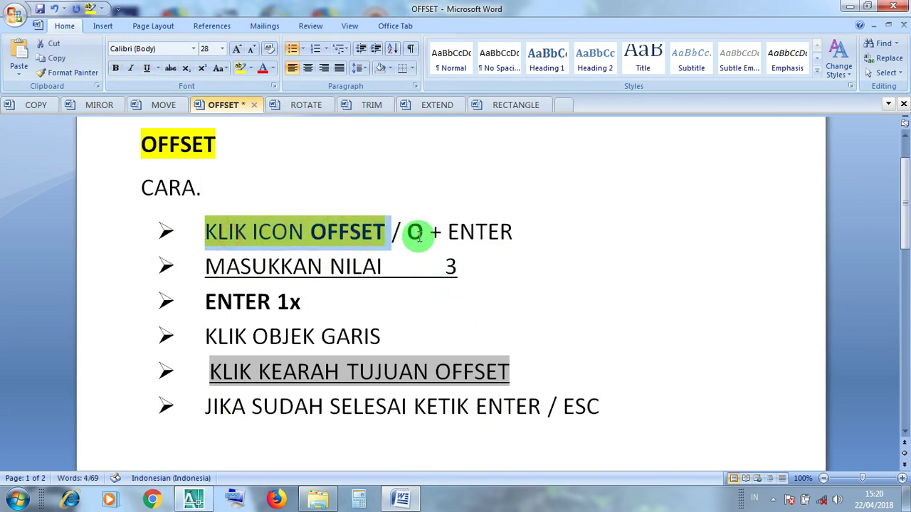
{"action": "left_click", "coordinate": [501, 235]}
{"action": "left_click", "coordinate": [362, 264]}
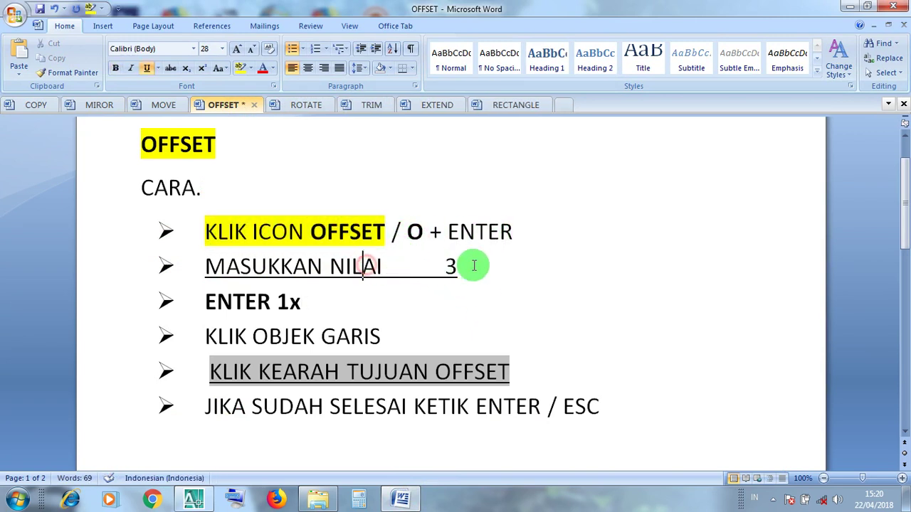
{"action": "double_click", "coordinate": [449, 266]}
{"action": "left_click", "coordinate": [425, 297]}
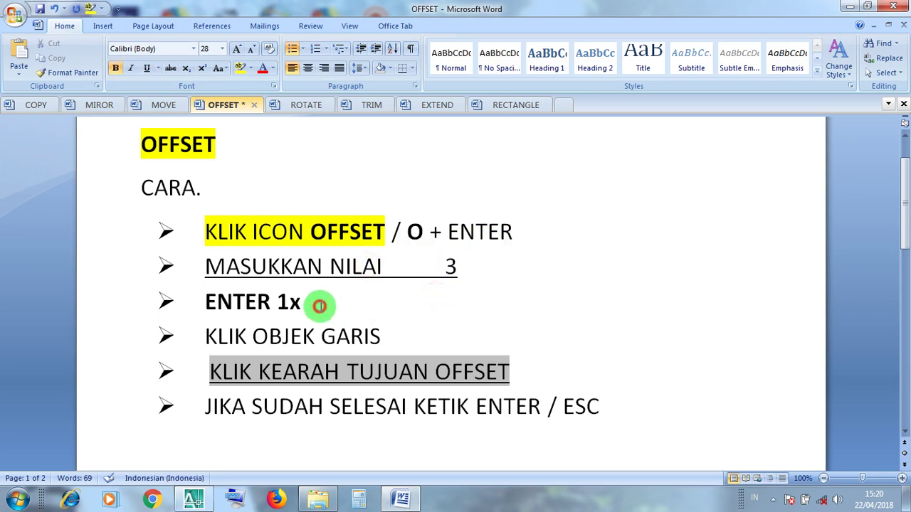
- Review the remaining OFFSET notes, from the "ENTER 1x" line through object and direction picking to the closing "ENTER / ESC" line
{"action": "left_click_drag", "start_coordinate": [319, 304], "coordinate": [226, 301]}
{"action": "left_click_drag", "start_coordinate": [391, 336], "coordinate": [227, 339]}
{"action": "left_click", "coordinate": [268, 341]}
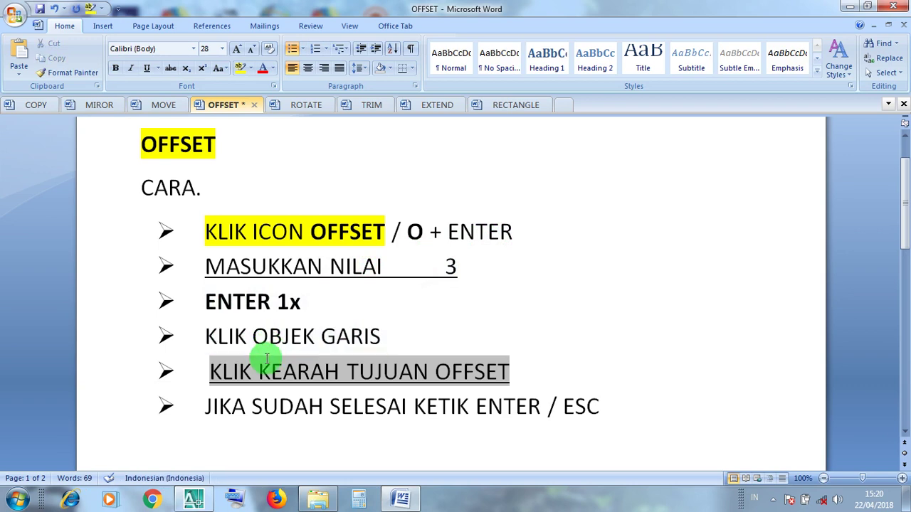
{"action": "left_click", "coordinate": [413, 373]}
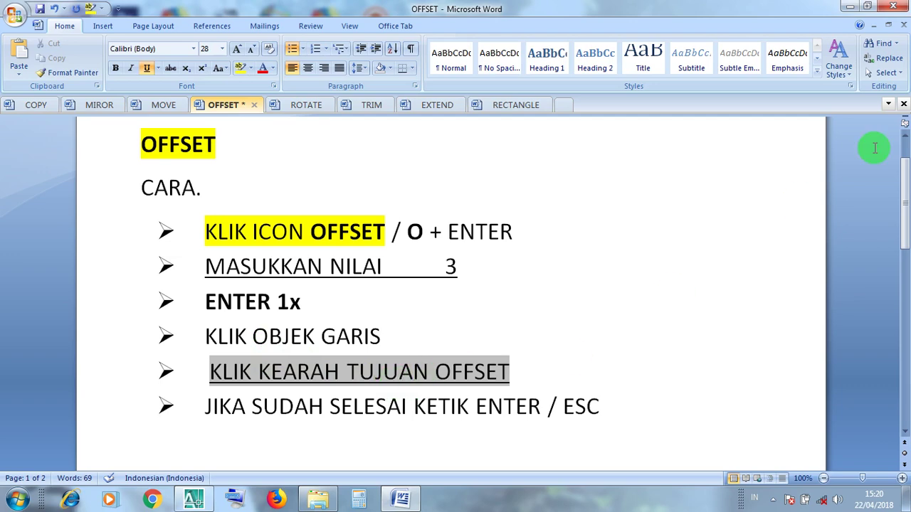
{"action": "left_click", "coordinate": [850, 6]}
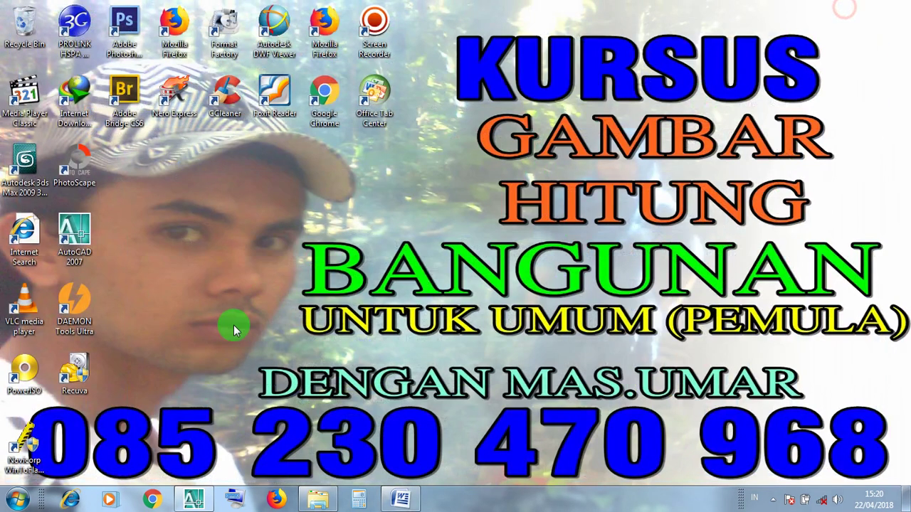
{"action": "left_click", "coordinate": [189, 501]}
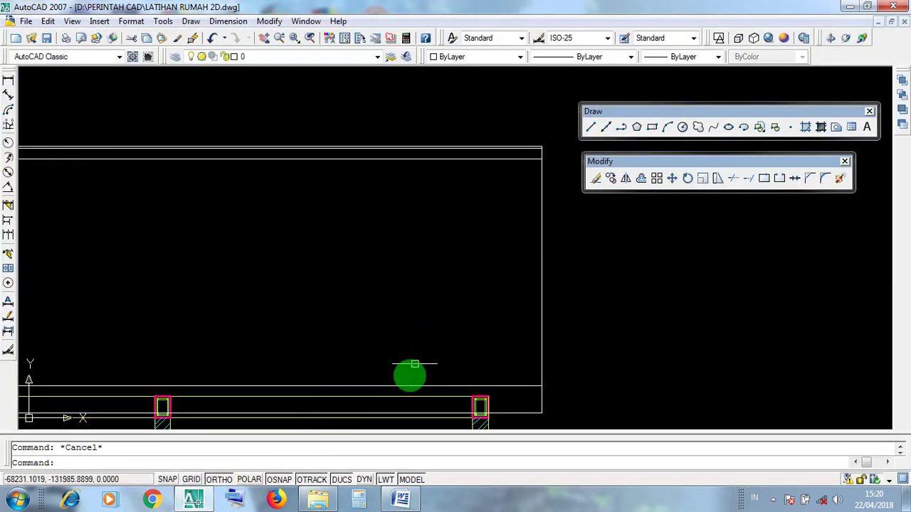
{"action": "left_click", "coordinate": [400, 503]}
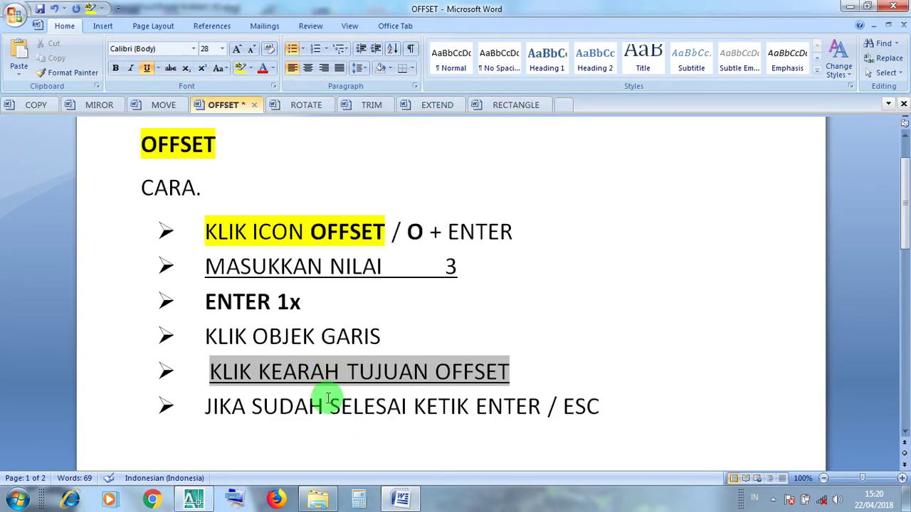
{"action": "left_click_drag", "start_coordinate": [540, 406], "coordinate": [490, 406]}
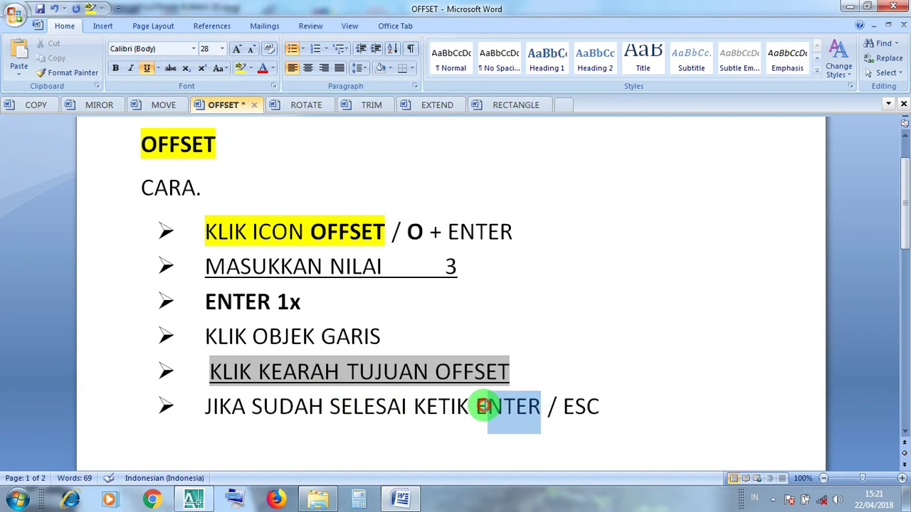
{"action": "left_click", "coordinate": [571, 406]}
- Switch to AutoCAD and offset the terrace-side vertical edge of the B-B section's roof outline inward by 3
{"action": "left_click", "coordinate": [193, 500]}
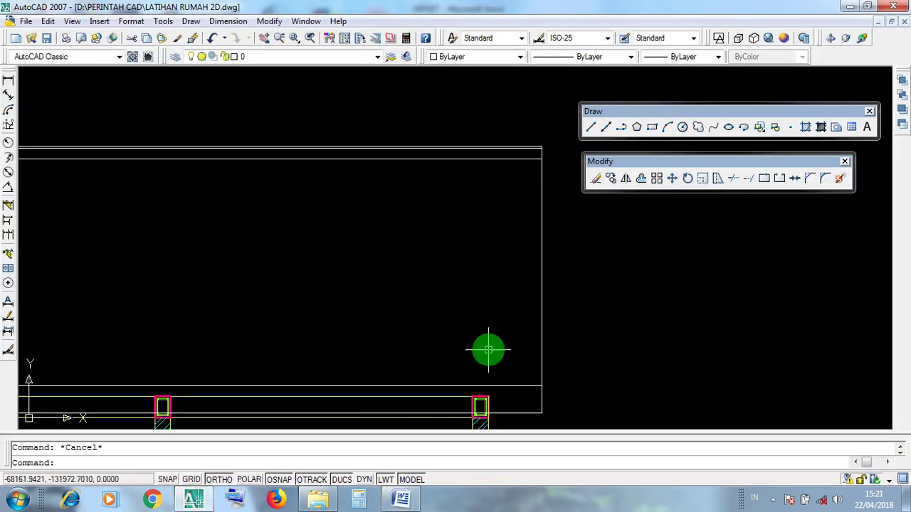
{"action": "scroll", "coordinate": [488, 349], "scroll_direction": "down", "scroll_amount": 4}
{"action": "middle_click_drag", "start_coordinate": [417, 335], "coordinate": [441, 335]}
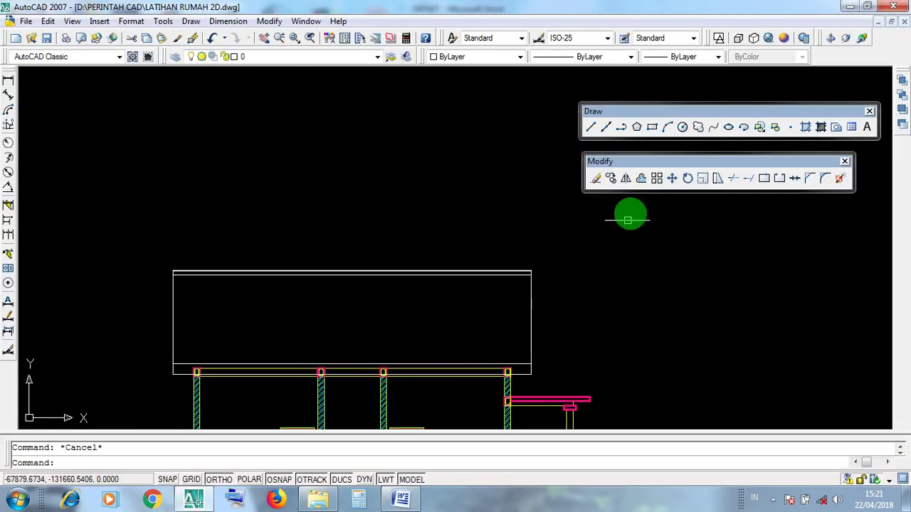
{"action": "left_click", "coordinate": [641, 179]}
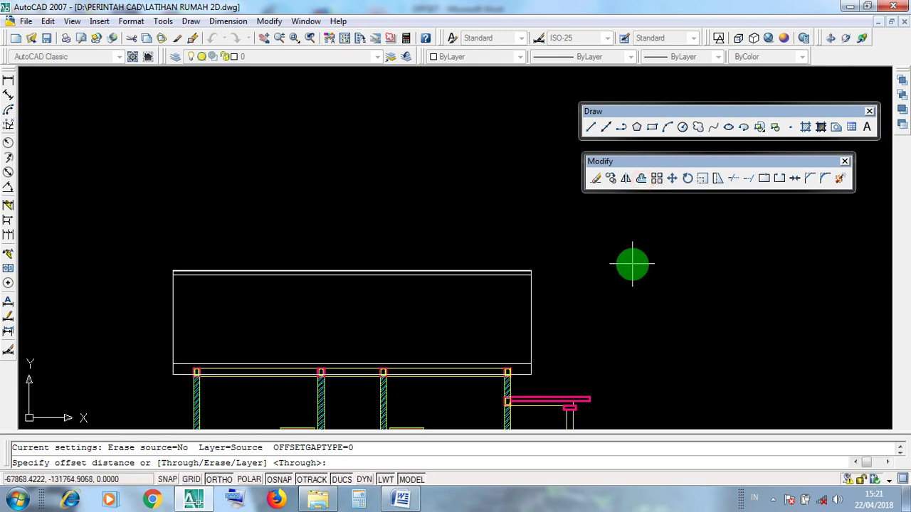
{"action": "type", "text": "3"}
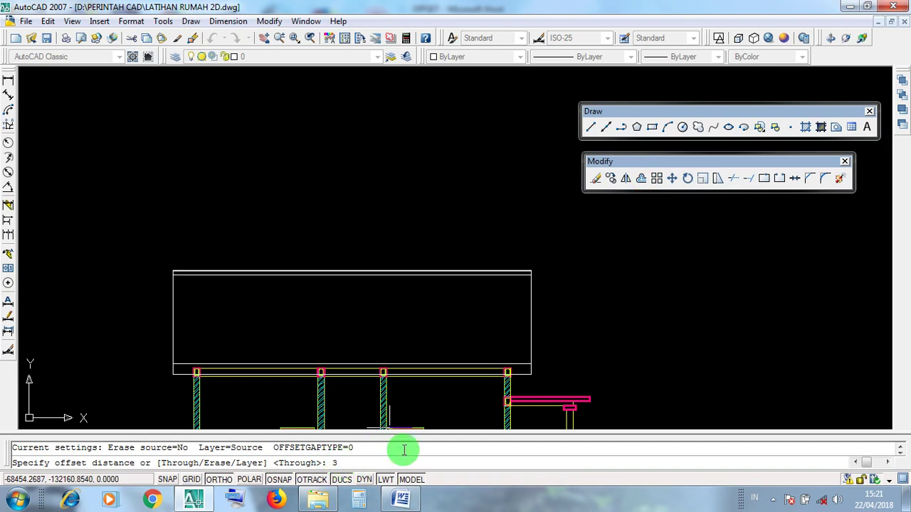
{"action": "key", "text": "Return"}
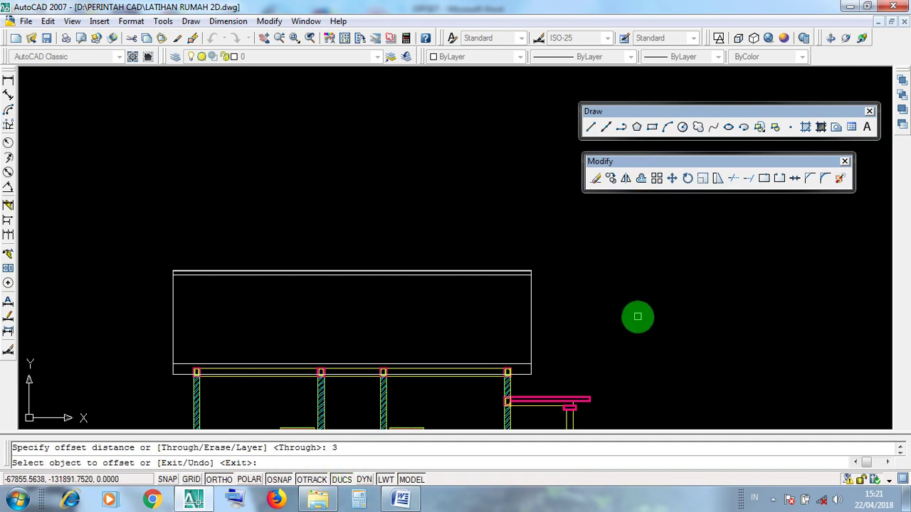
{"action": "scroll", "coordinate": [564, 353], "scroll_direction": "up", "scroll_amount": 2}
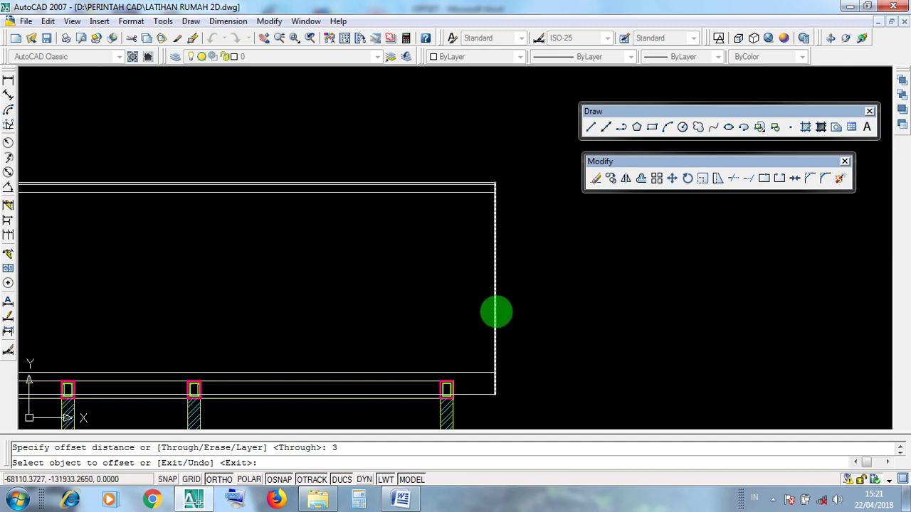
{"action": "left_click", "coordinate": [495, 307]}
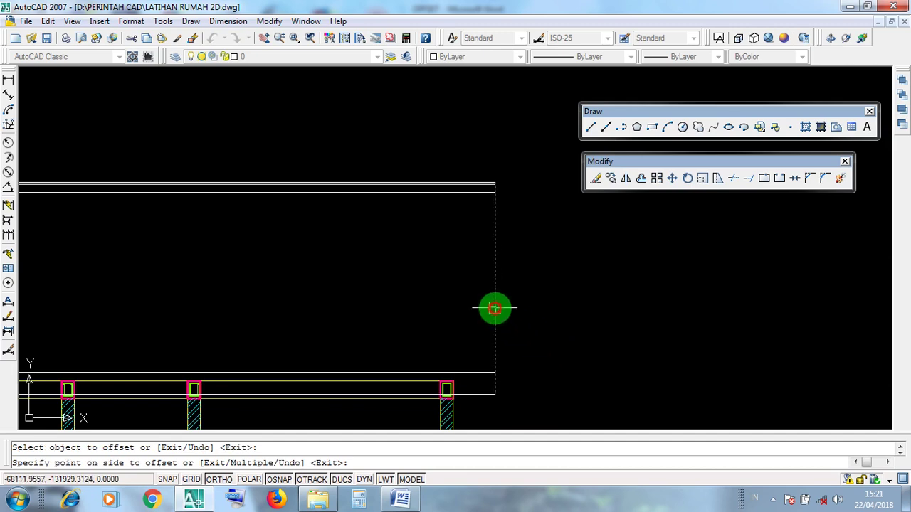
{"action": "left_click", "coordinate": [329, 290]}
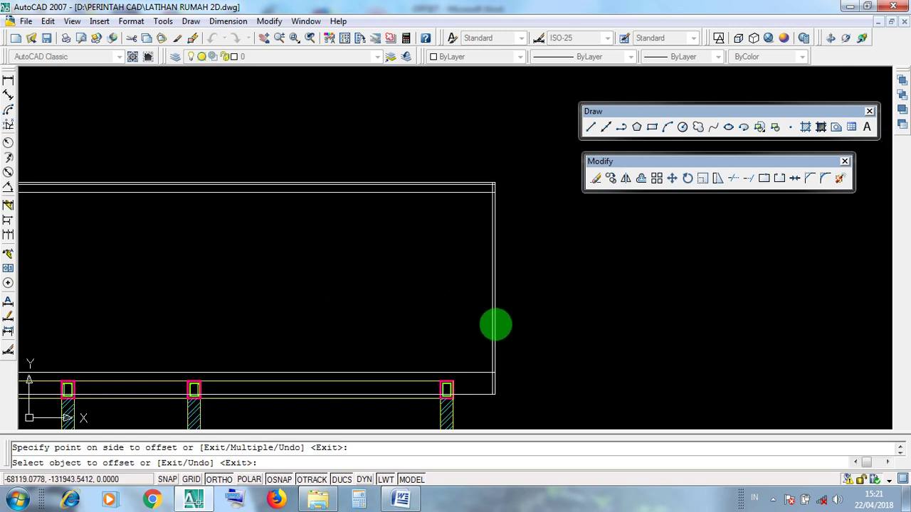
- Offset the opposite vertical edge of the roof outline inward by the same distance of 3 and end the Offset command
{"action": "scroll", "coordinate": [586, 323], "scroll_direction": "down", "scroll_amount": 1}
{"action": "middle_click_drag", "start_coordinate": [129, 304], "coordinate": [200, 321]}
{"action": "scroll", "coordinate": [242, 317], "scroll_direction": "up", "scroll_amount": 2}
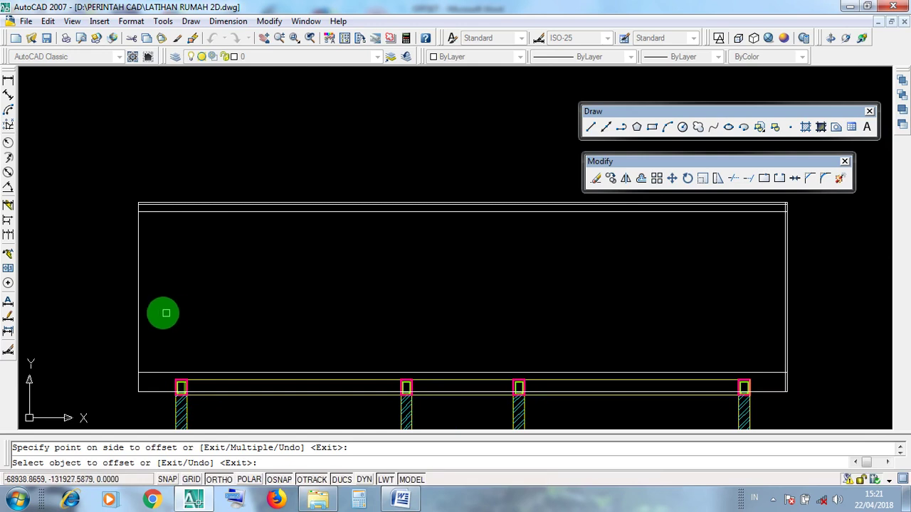
{"action": "left_click", "coordinate": [139, 310]}
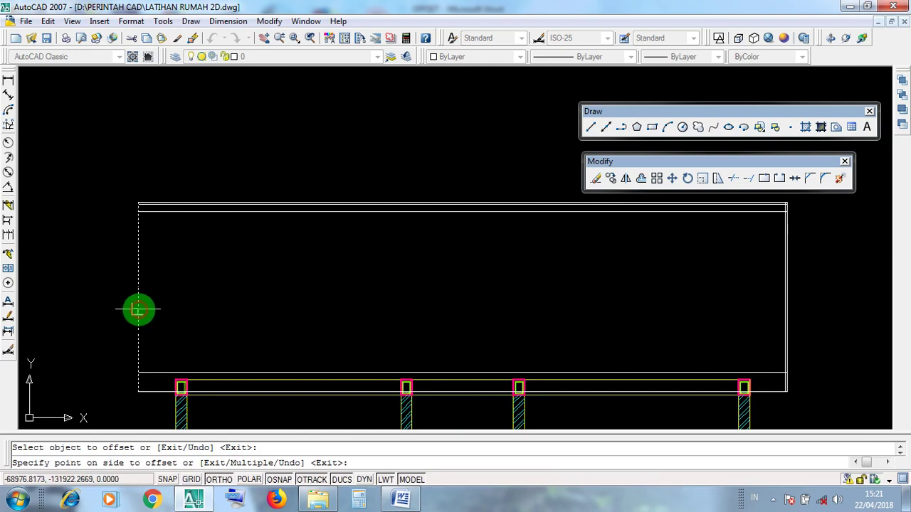
{"action": "left_click", "coordinate": [281, 303]}
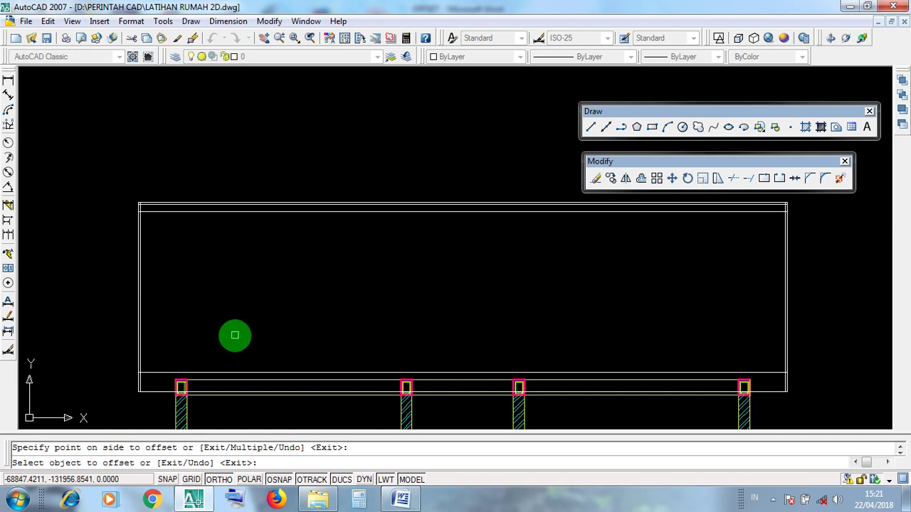
{"action": "key", "text": "Return"}
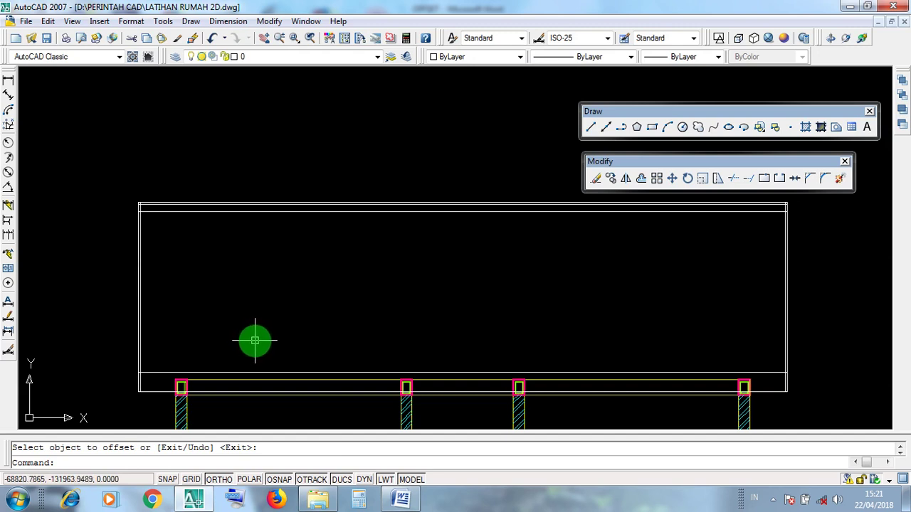
- Examine the doubled terrace-side edge from eave to ridge, highlighting the two lower ridge lines that cross it and clearing the selection
{"action": "middle_click_drag", "start_coordinate": [523, 346], "coordinate": [225, 339]}
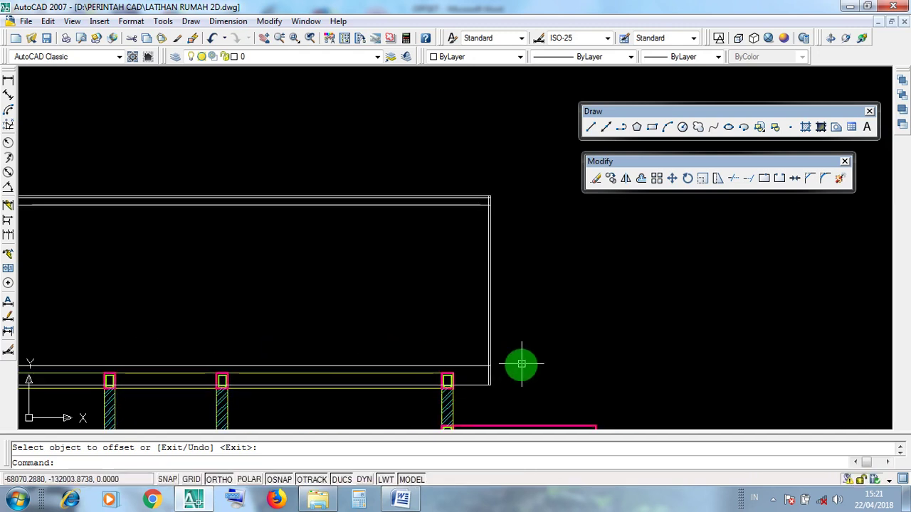
{"action": "scroll", "coordinate": [515, 366], "scroll_direction": "up", "scroll_amount": 10}
{"action": "middle_click_drag", "start_coordinate": [462, 371], "coordinate": [451, 312]}
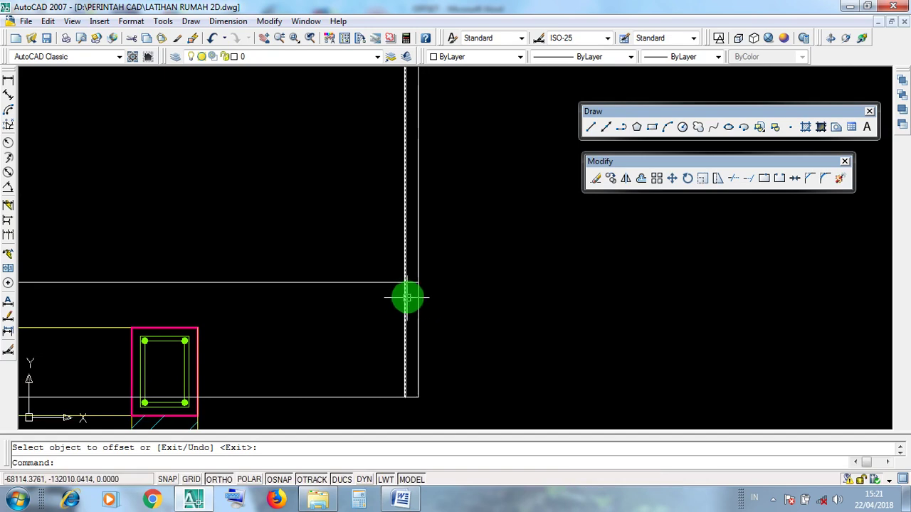
{"action": "key", "text": "Escape"}
{"action": "middle_click_drag", "start_coordinate": [461, 238], "coordinate": [514, 486]}
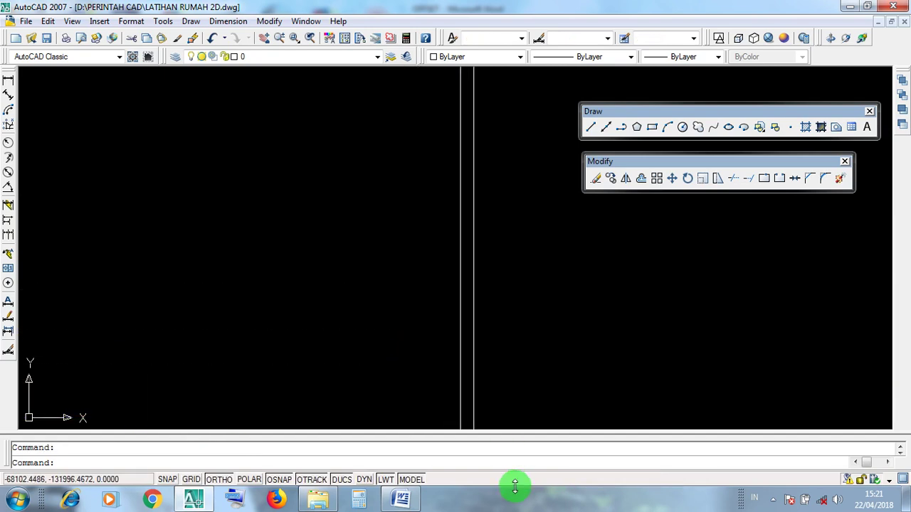
{"action": "mouse_move", "coordinate": [486, 363]}
{"action": "middle_mouse_down"}
{"action": "mouse_move", "coordinate": [484, 303]}
{"action": "mouse_move", "coordinate": [481, 380]}
{"action": "middle_mouse_up"}
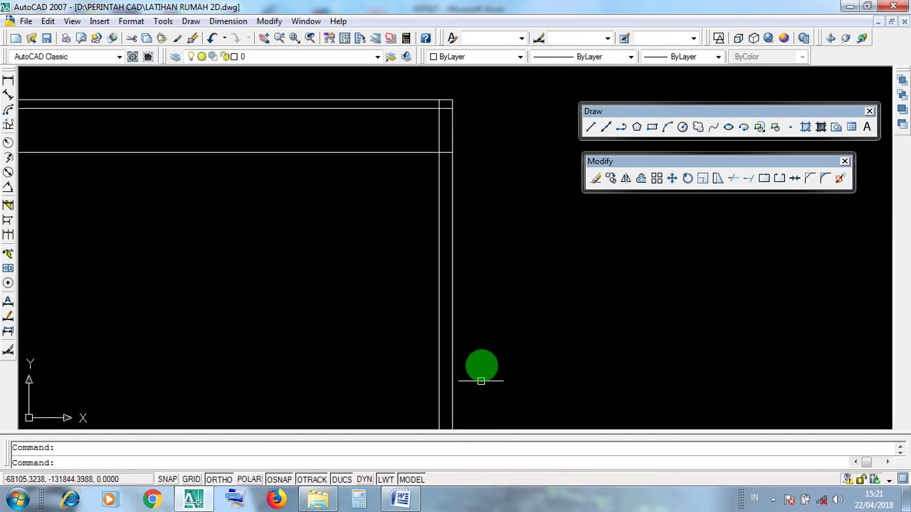
{"action": "left_click_drag", "start_coordinate": [483, 237], "coordinate": [481, 315]}
{"action": "middle_click_drag", "start_coordinate": [481, 315], "coordinate": [481, 361]}
{"action": "scroll", "coordinate": [465, 279], "scroll_direction": "up", "scroll_amount": 4}
{"action": "left_click", "coordinate": [437, 271]}
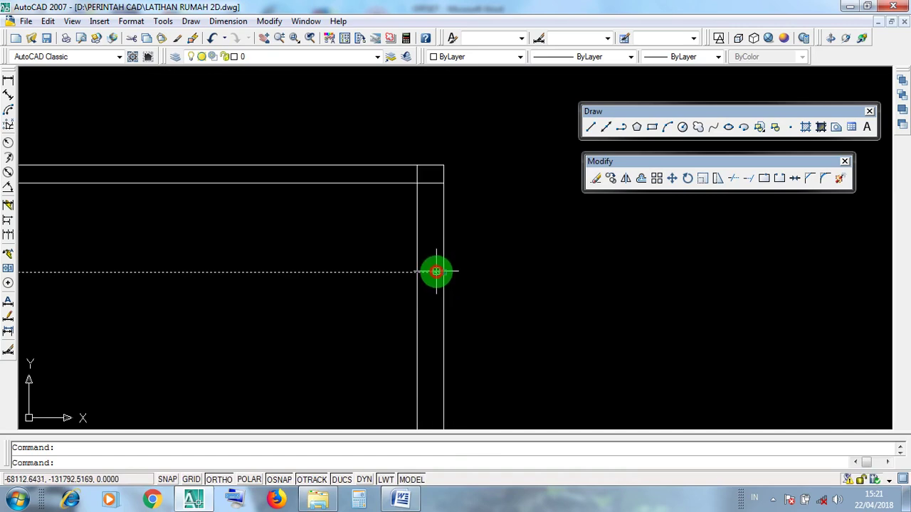
{"action": "left_click", "coordinate": [430, 183]}
{"action": "scroll", "coordinate": [511, 235], "scroll_direction": "down", "scroll_amount": 5}
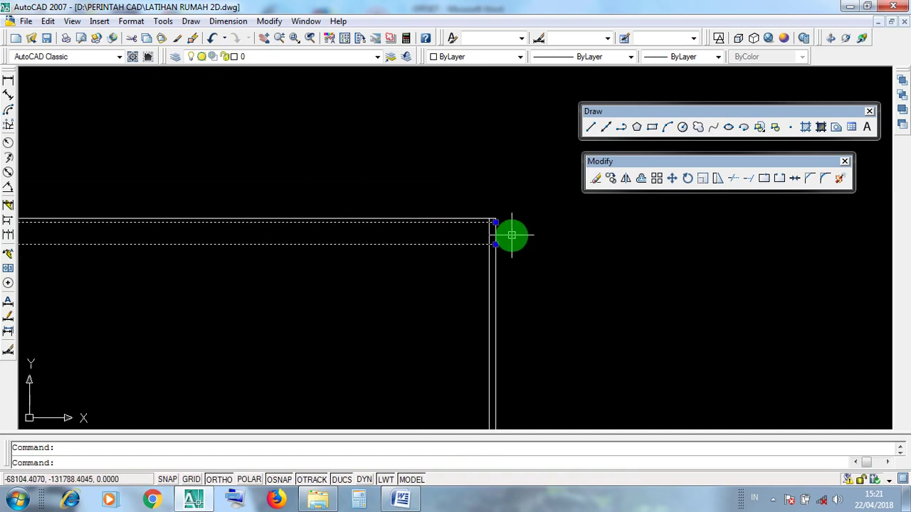
{"action": "scroll", "coordinate": [512, 235], "scroll_direction": "down", "scroll_amount": 6}
{"action": "key", "text": "Escape"}
- Inspect the gap between the doubled blue vertical lines at the terrace-side eave of the finished reference section
{"action": "scroll", "coordinate": [205, 160], "scroll_direction": "up", "scroll_amount": 5}
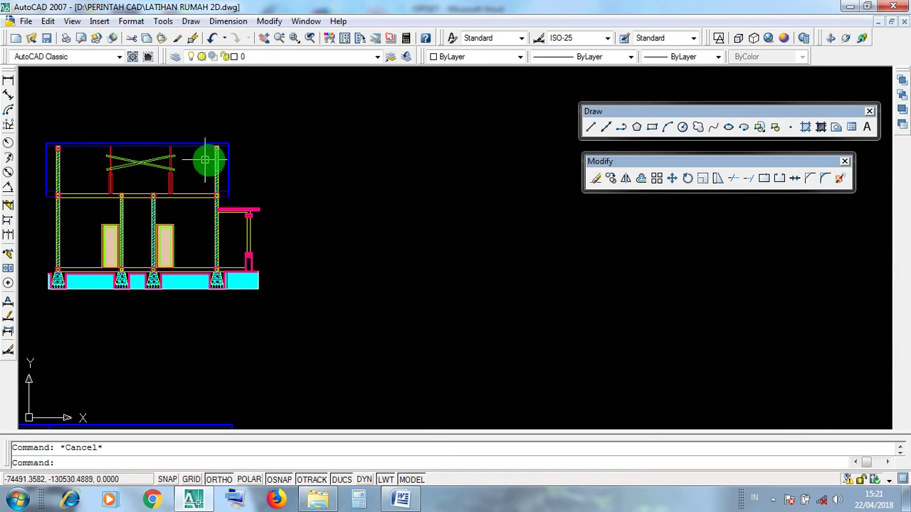
{"action": "scroll", "coordinate": [204, 160], "scroll_direction": "up", "scroll_amount": 8}
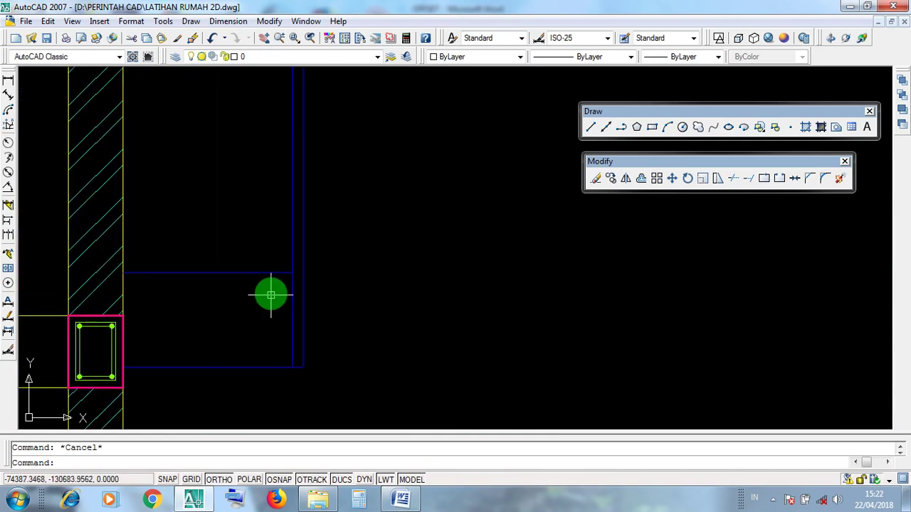
{"action": "scroll", "coordinate": [292, 279], "scroll_direction": "up", "scroll_amount": 3}
{"action": "left_click", "coordinate": [308, 282]}
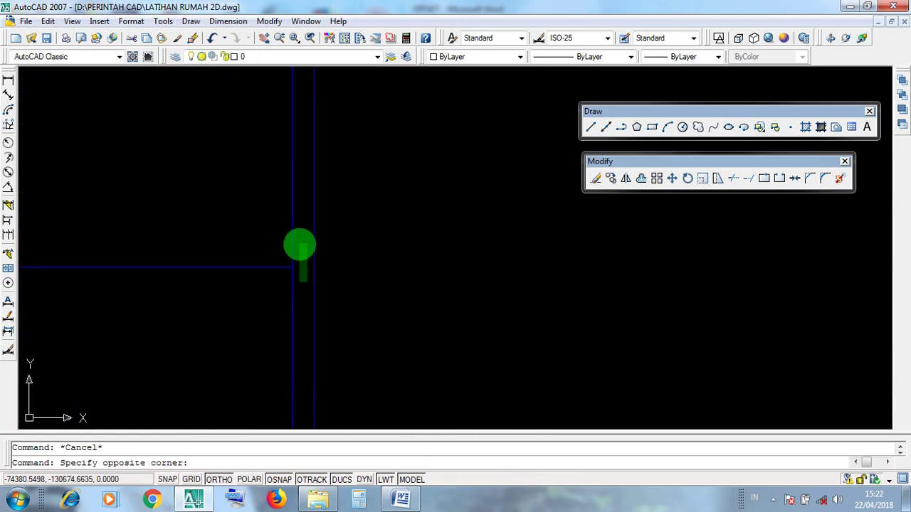
{"action": "left_click", "coordinate": [299, 245]}
{"action": "scroll", "coordinate": [310, 258], "scroll_direction": "down", "scroll_amount": 4}
{"action": "key", "text": "Escape"}
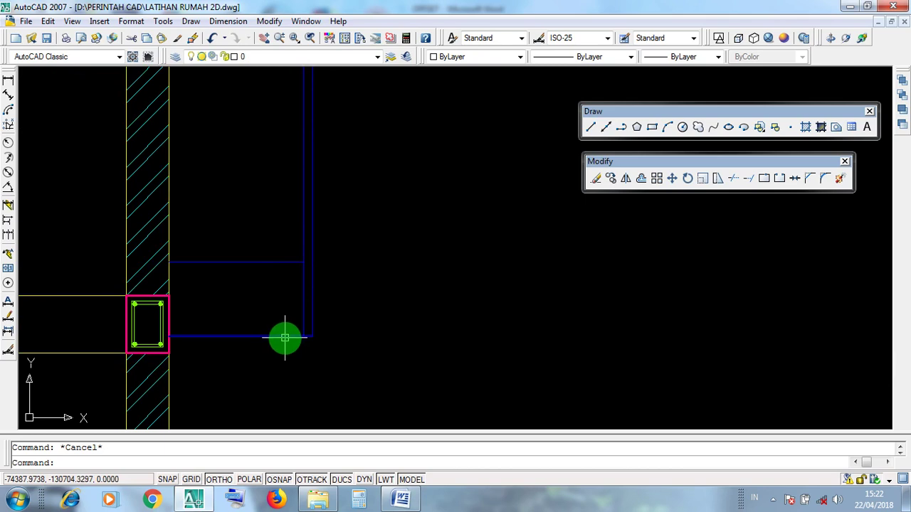
- Examine where the reference section's two horizontal eave lines end at the doubled vertical edge, clearing each selection
{"action": "left_click", "coordinate": [284, 336]}
{"action": "scroll", "coordinate": [288, 338], "scroll_direction": "up", "scroll_amount": 3}
{"action": "middle_click_drag", "start_coordinate": [344, 326], "coordinate": [370, 310]}
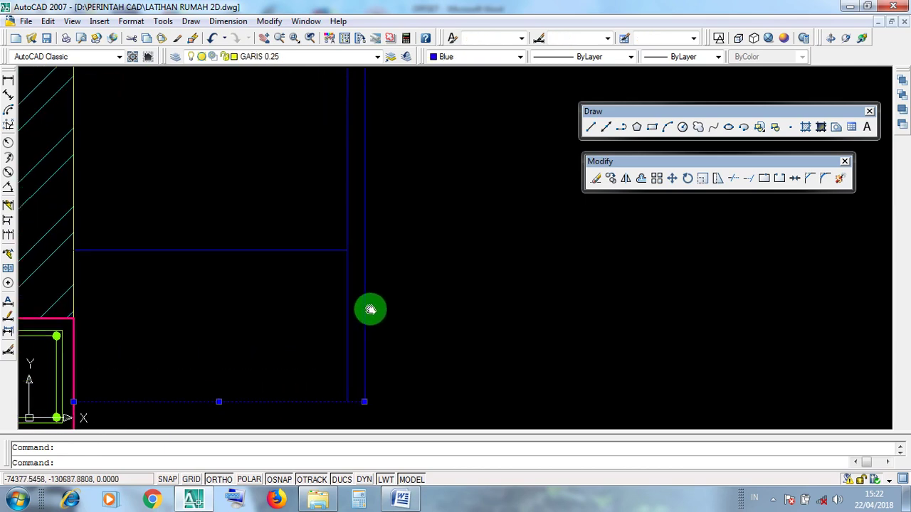
{"action": "key", "text": "Escape"}
{"action": "left_click", "coordinate": [309, 275]}
{"action": "left_click", "coordinate": [283, 220]}
{"action": "scroll", "coordinate": [357, 255], "scroll_direction": "up", "scroll_amount": 2}
{"action": "left_click", "coordinate": [360, 259]}
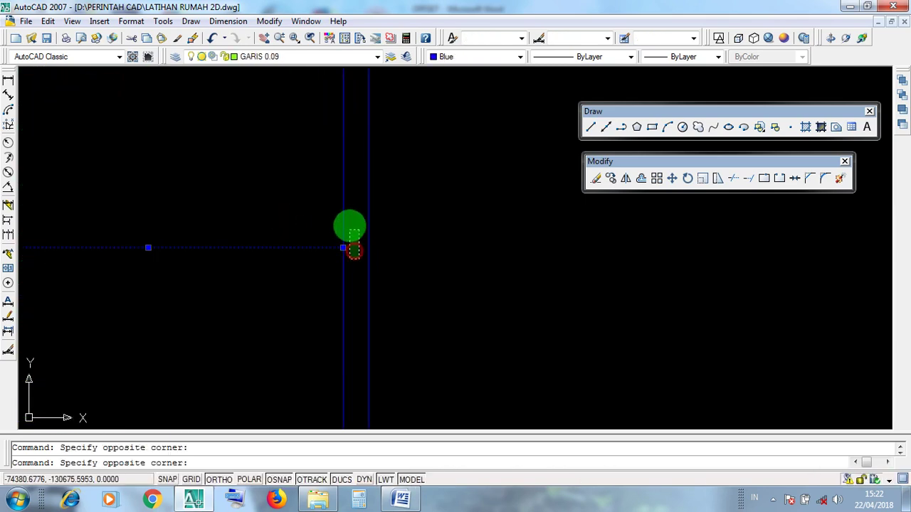
{"action": "left_click", "coordinate": [349, 227]}
{"action": "scroll", "coordinate": [367, 242], "scroll_direction": "down", "scroll_amount": 5}
{"action": "key", "text": "Escape"}
{"action": "middle_click_drag", "start_coordinate": [378, 193], "coordinate": [389, 371]}
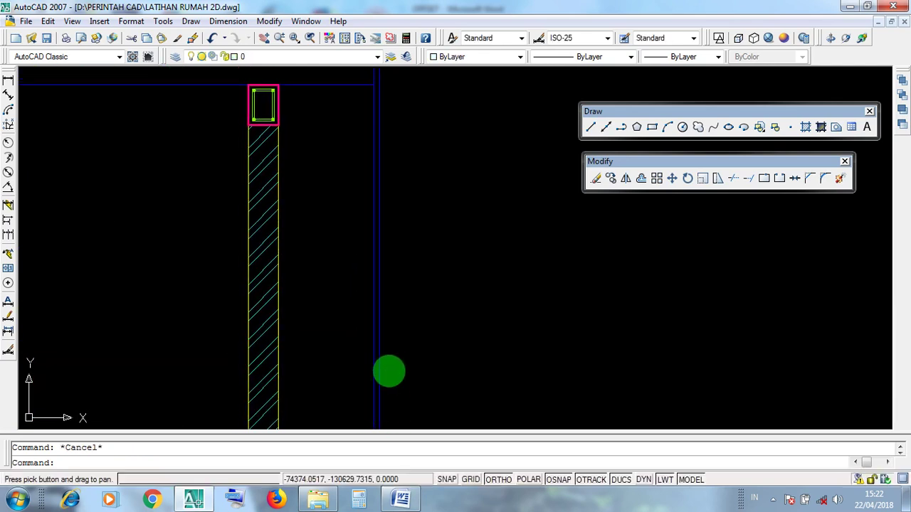
- Examine the terrace-side ridge corner of the reference section, checking how the horizontal ridge lines meet the doubled vertical edge
{"action": "middle_click_drag", "start_coordinate": [402, 182], "coordinate": [388, 363]}
{"action": "scroll", "coordinate": [359, 249], "scroll_direction": "up", "scroll_amount": 4}
{"action": "left_click", "coordinate": [336, 323]}
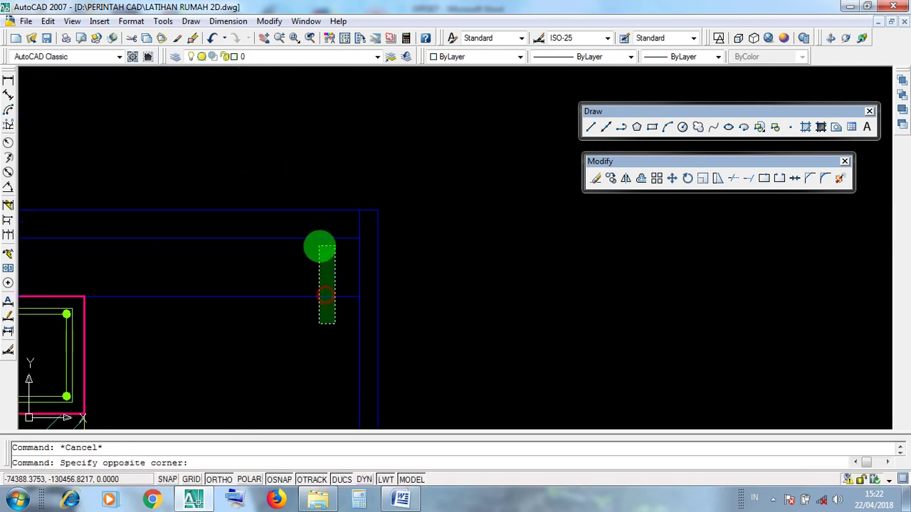
{"action": "left_click", "coordinate": [315, 228]}
{"action": "key", "text": "Escape"}
{"action": "left_click", "coordinate": [323, 210]}
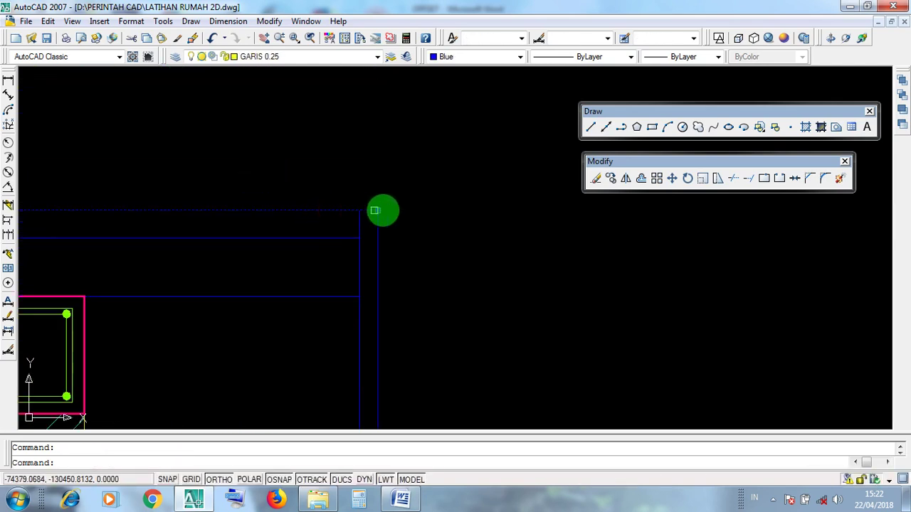
{"action": "key", "text": "Escape"}
{"action": "left_click", "coordinate": [372, 307]}
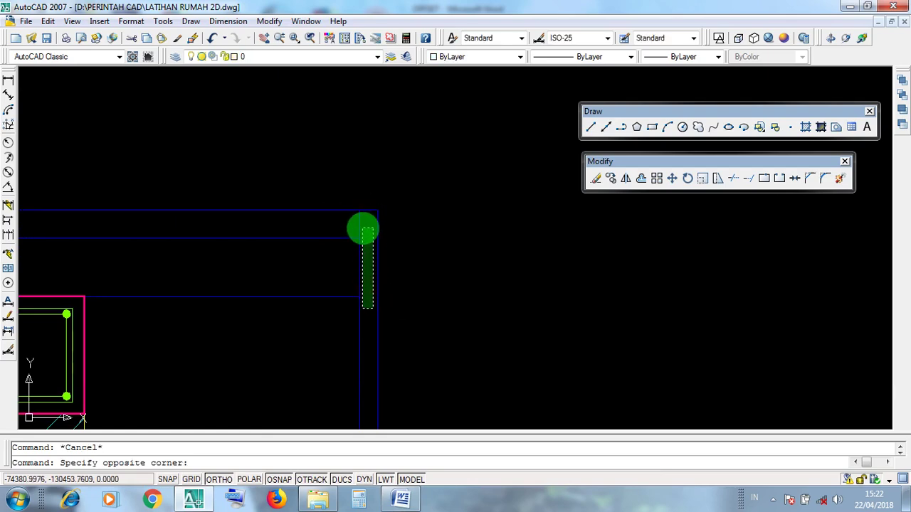
{"action": "key", "text": "Escape"}
- Inspect where the two horizontal eave lines meet the terrace-side doubled vertical edge of the new roof outline
{"action": "scroll", "coordinate": [362, 227], "scroll_direction": "down", "scroll_amount": 4}
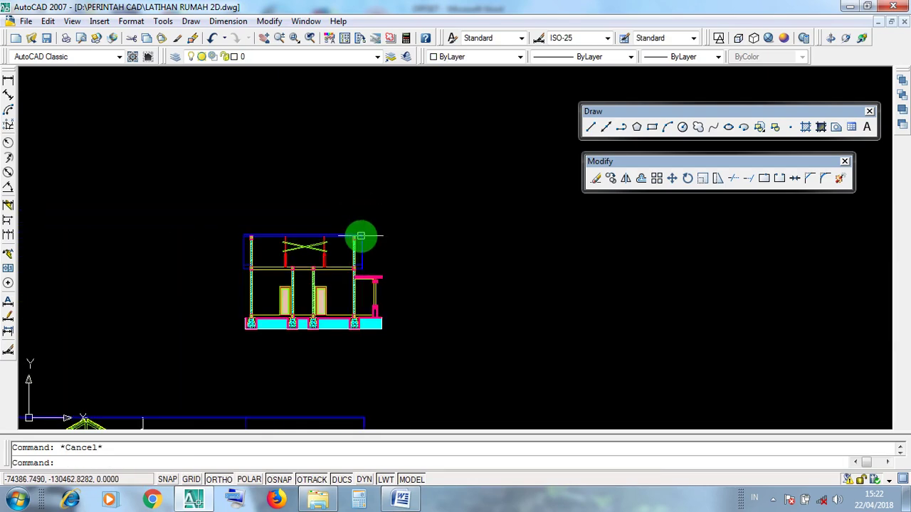
{"action": "scroll", "coordinate": [361, 235], "scroll_direction": "down", "scroll_amount": 4}
{"action": "scroll", "coordinate": [683, 304], "scroll_direction": "up", "scroll_amount": 5}
{"action": "scroll", "coordinate": [736, 343], "scroll_direction": "up", "scroll_amount": 6}
{"action": "middle_click_drag", "start_coordinate": [722, 340], "coordinate": [687, 347]}
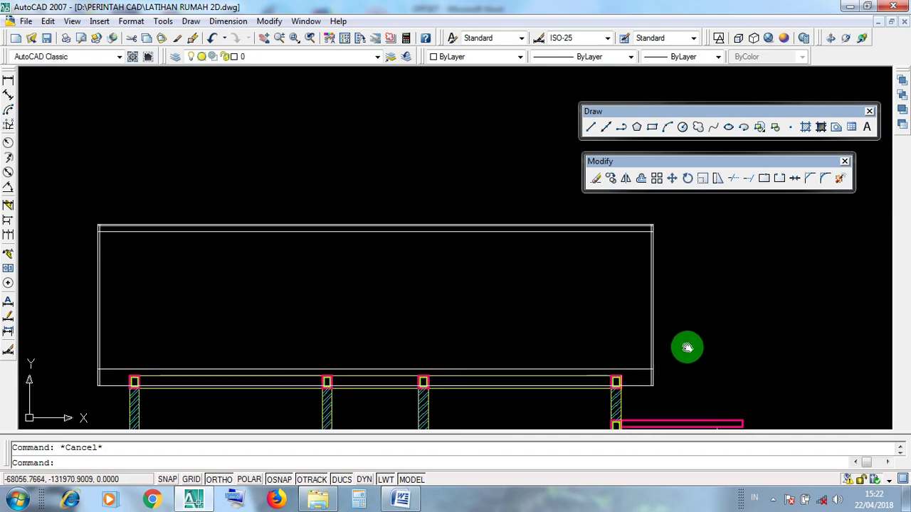
{"action": "scroll", "coordinate": [653, 377], "scroll_direction": "up", "scroll_amount": 3}
{"action": "scroll", "coordinate": [579, 353], "scroll_direction": "up", "scroll_amount": 2}
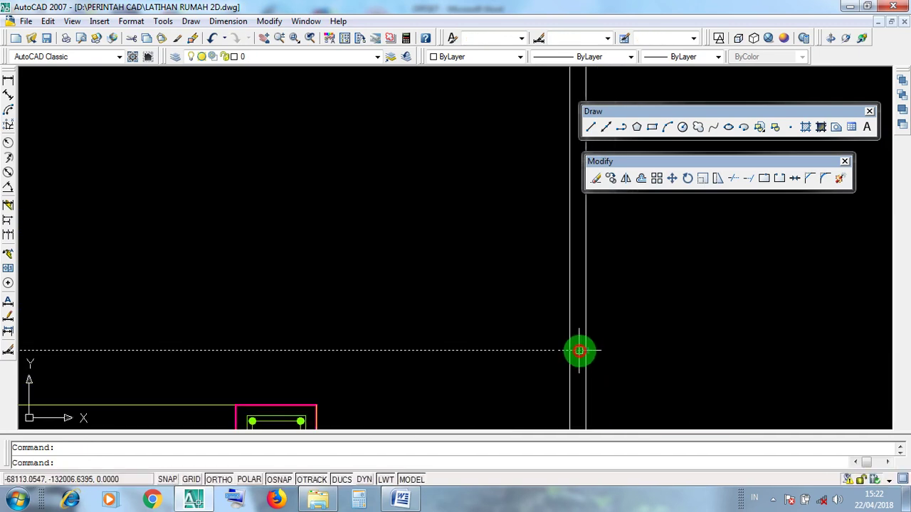
{"action": "middle_click_drag", "start_coordinate": [579, 351], "coordinate": [515, 277]}
{"action": "key", "text": "Escape"}
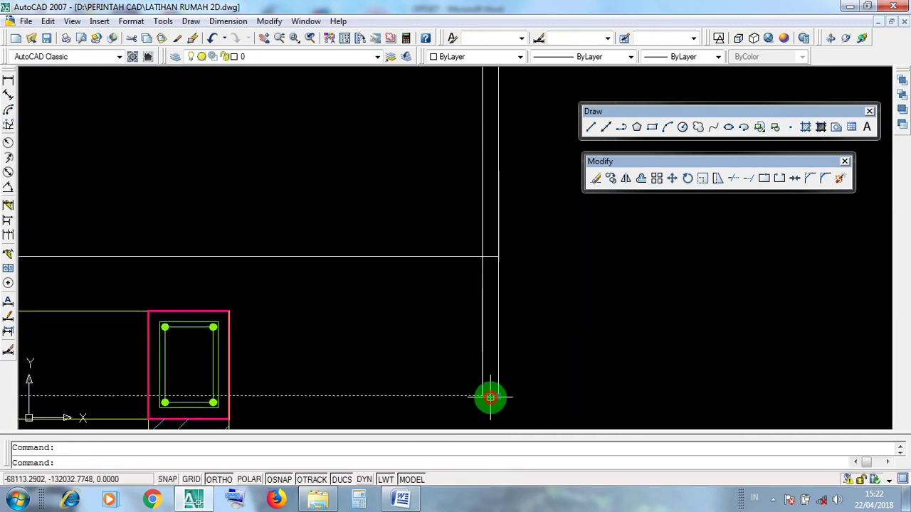
{"action": "scroll", "coordinate": [563, 378], "scroll_direction": "down", "scroll_amount": 3}
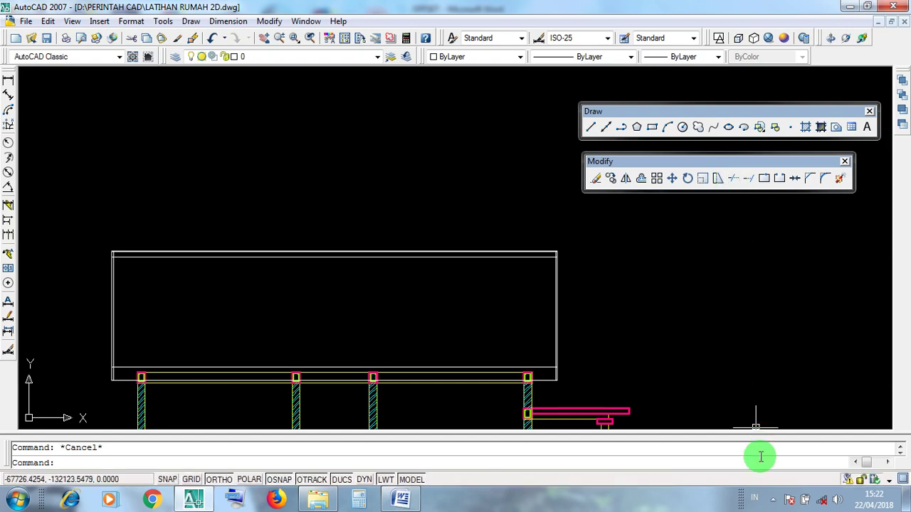
{"action": "left_click", "coordinate": [771, 498]}
{"action": "right_click", "coordinate": [793, 409]}
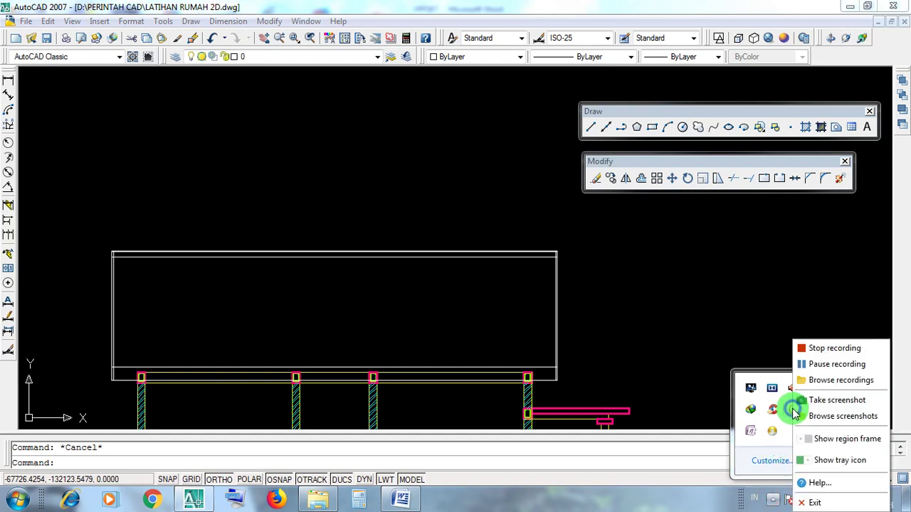
{"action": "left_click", "coordinate": [820, 368]}
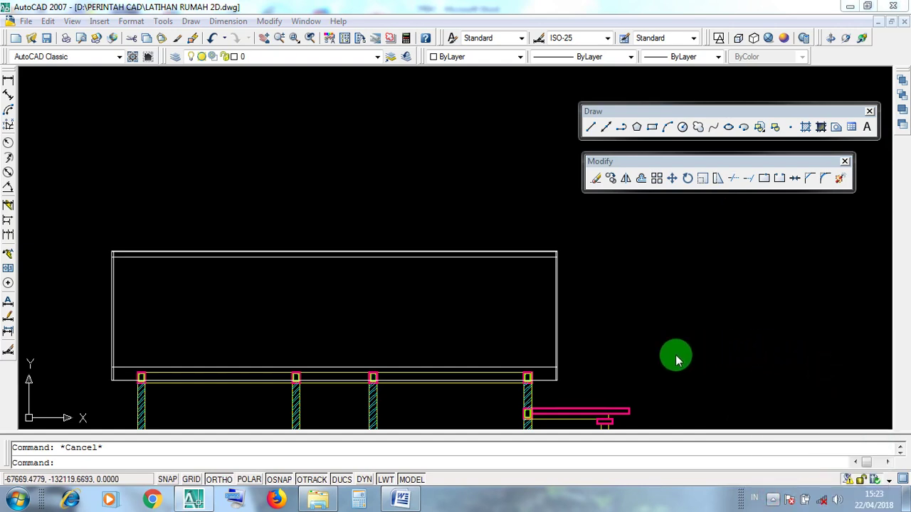
- Highlight the terrace-side doubled vertical lines at the eave of the new roof outline and clear the selection
{"action": "scroll", "coordinate": [573, 375], "scroll_direction": "up", "scroll_amount": 1}
{"action": "scroll", "coordinate": [573, 375], "scroll_direction": "up", "scroll_amount": 3}
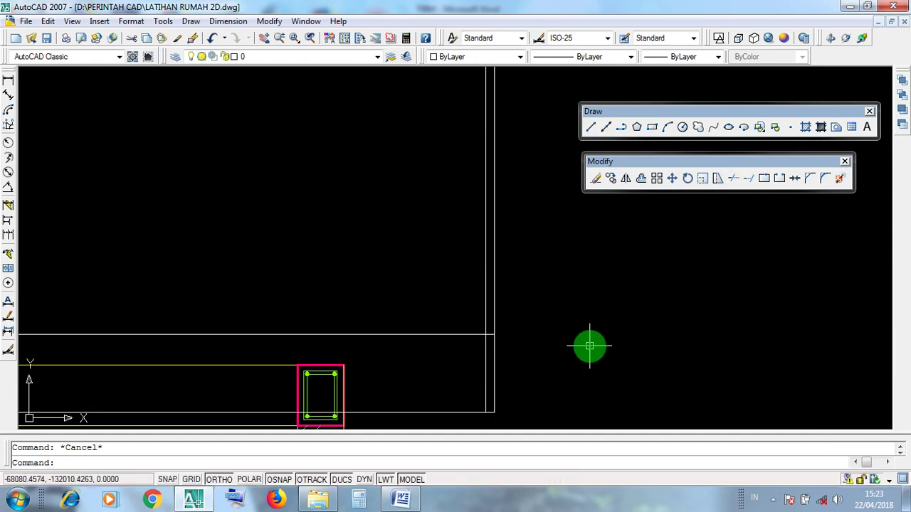
{"action": "left_click", "coordinate": [516, 363]}
{"action": "left_click", "coordinate": [476, 359]}
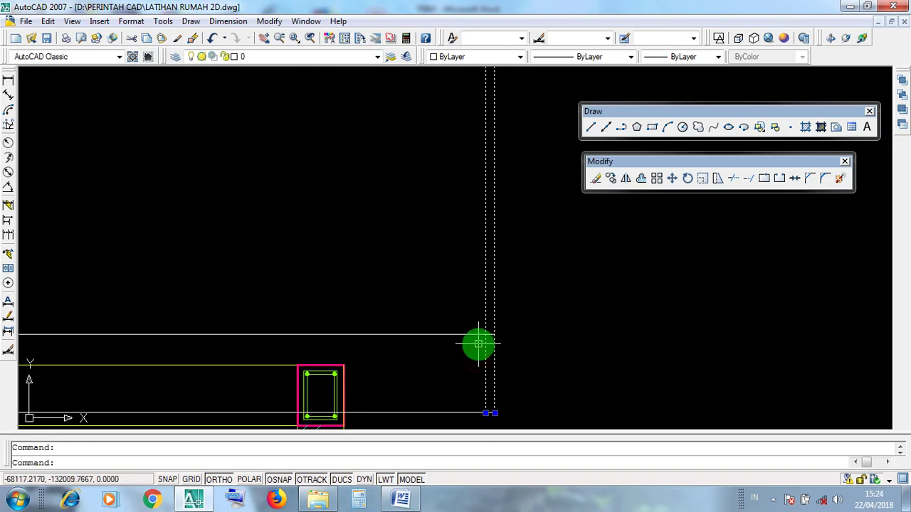
{"action": "key", "text": "Escape"}
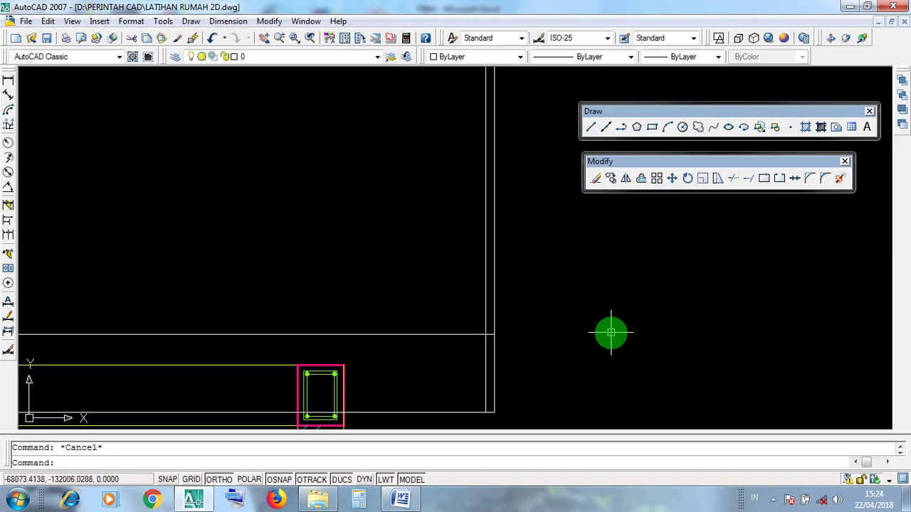
- Read the third Trim method, without reference lines, in the TRIM document in Word and return to the AutoCAD drawing
{"action": "left_click", "coordinate": [848, 9]}
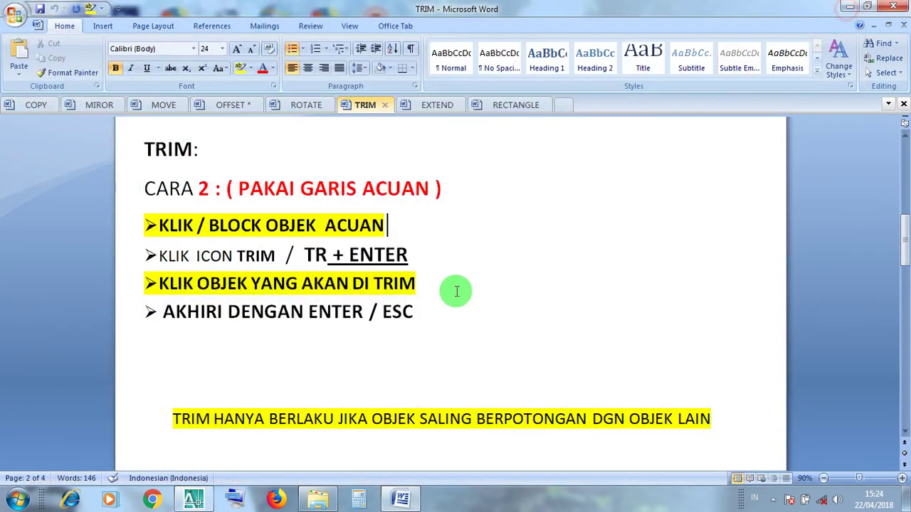
{"action": "scroll", "coordinate": [324, 277], "scroll_direction": "down", "scroll_amount": 15}
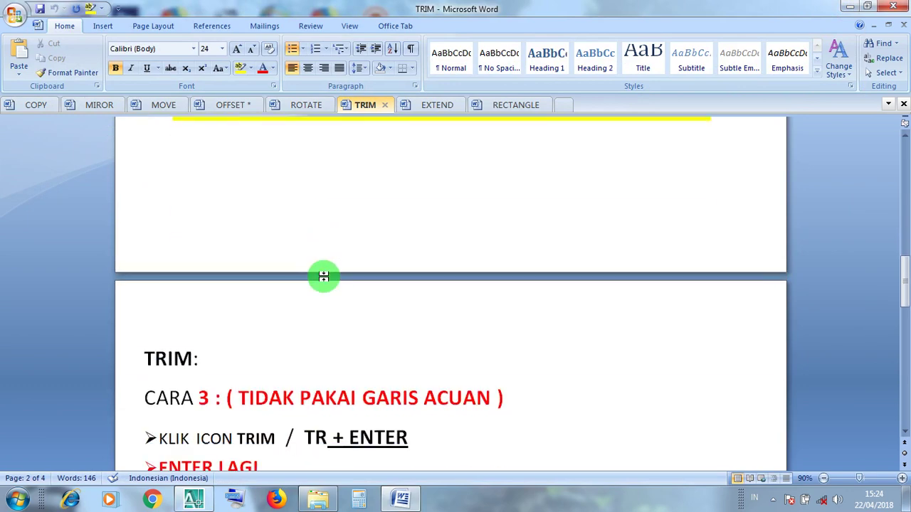
{"action": "scroll", "coordinate": [324, 279], "scroll_direction": "down", "scroll_amount": 1}
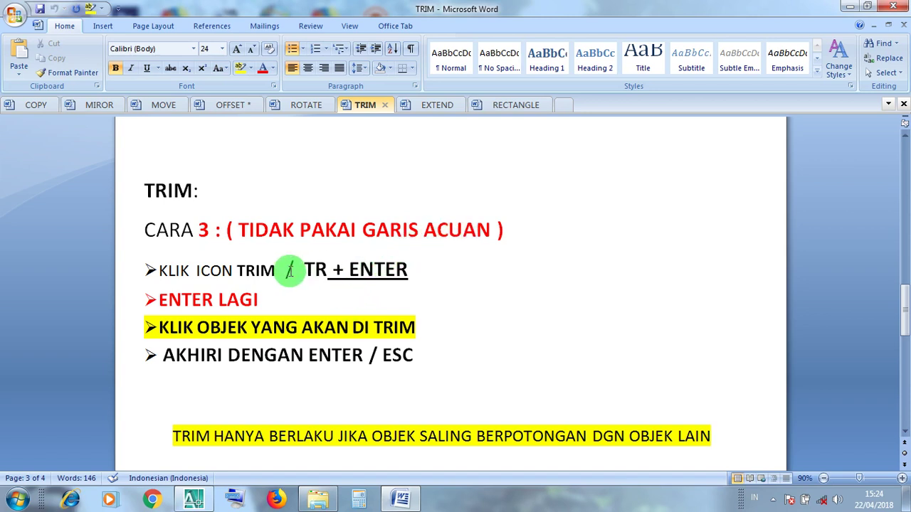
{"action": "left_click", "coordinate": [335, 231]}
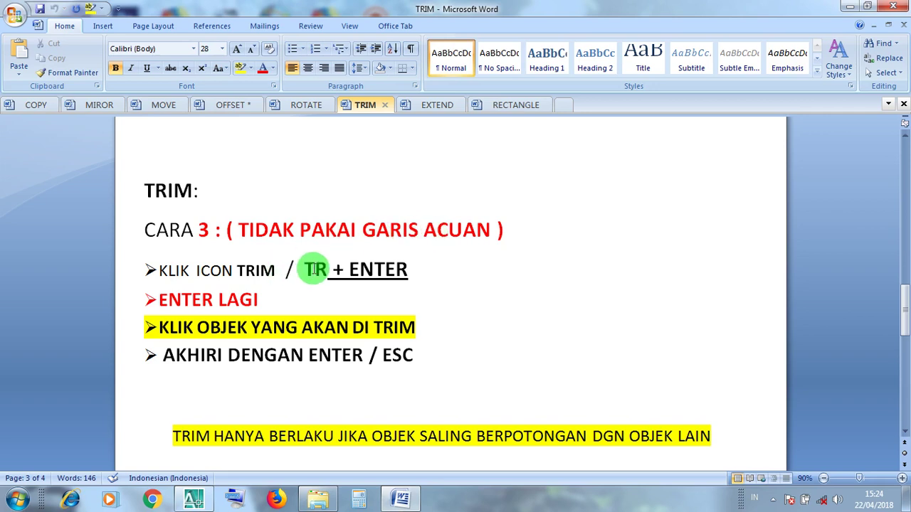
{"action": "left_click_drag", "start_coordinate": [279, 270], "coordinate": [181, 274]}
{"action": "left_click", "coordinate": [177, 270]}
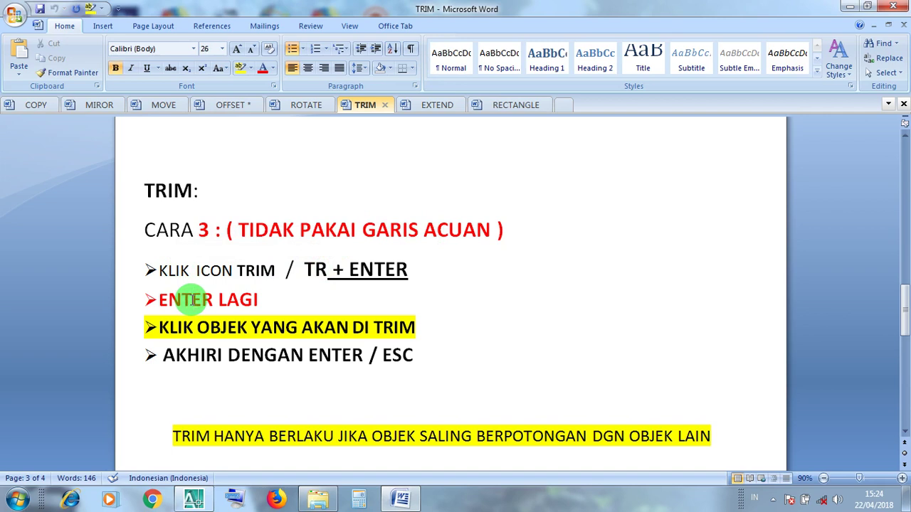
{"action": "left_click_drag", "start_coordinate": [305, 268], "coordinate": [305, 269]}
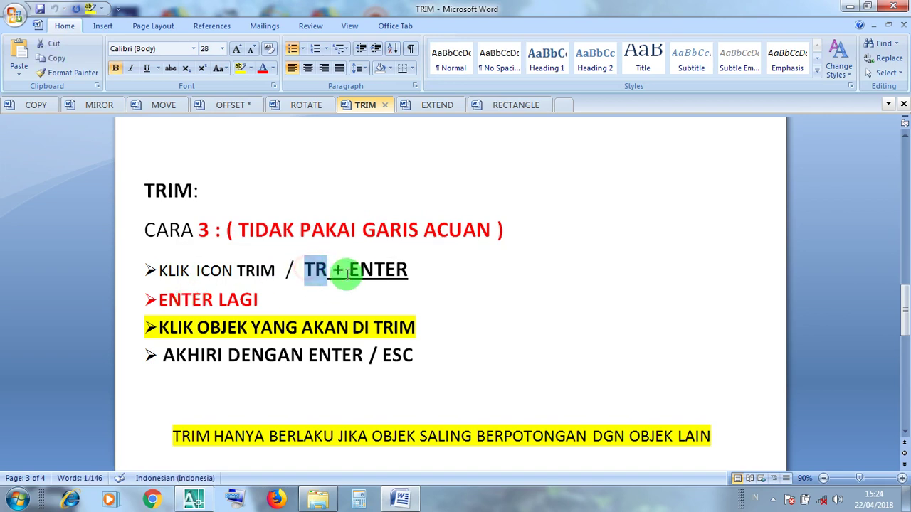
{"action": "left_click", "coordinate": [367, 274]}
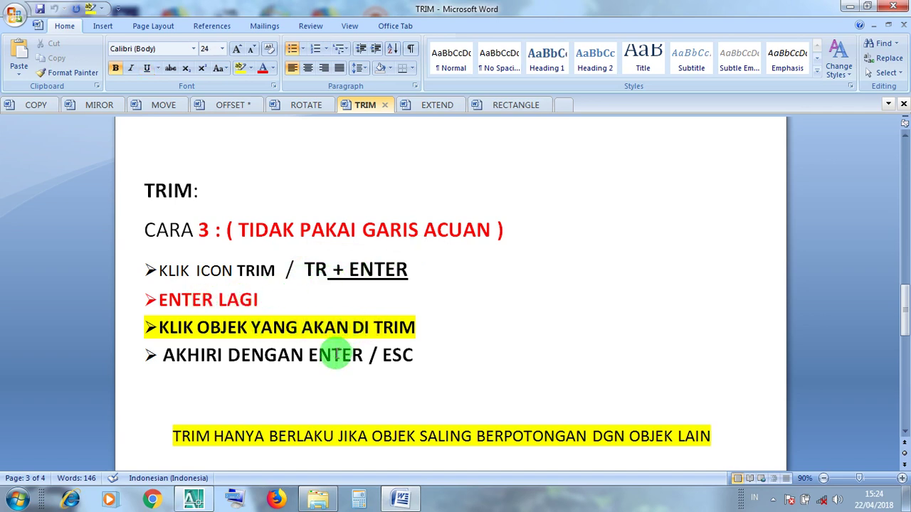
{"action": "left_click", "coordinate": [853, 7]}
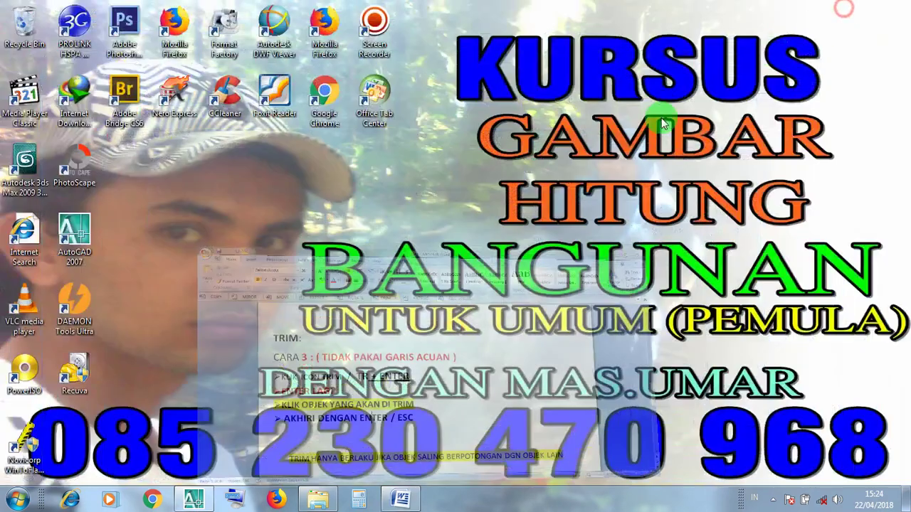
{"action": "left_click", "coordinate": [193, 499]}
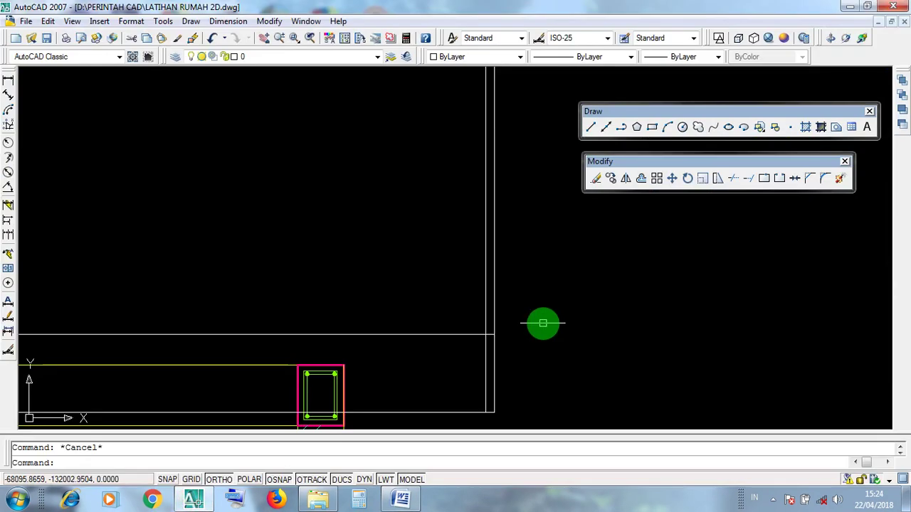
- Trim the upper eave line's end between the terrace-side doubled vertical lines, using all objects as cutting edges
{"action": "scroll", "coordinate": [543, 323], "scroll_direction": "down", "scroll_amount": 5}
{"action": "scroll", "coordinate": [656, 259], "scroll_direction": "up", "scroll_amount": 2}
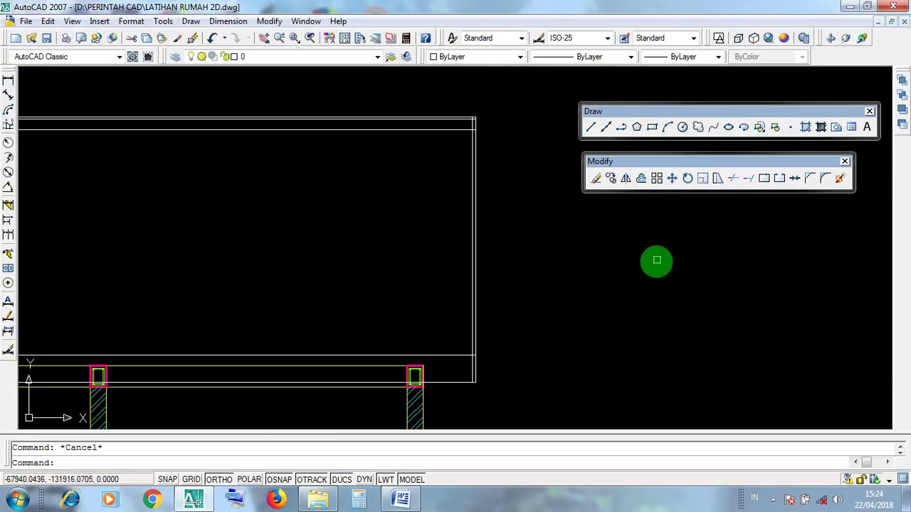
{"action": "middle_click_drag", "start_coordinate": [657, 260], "coordinate": [608, 263]}
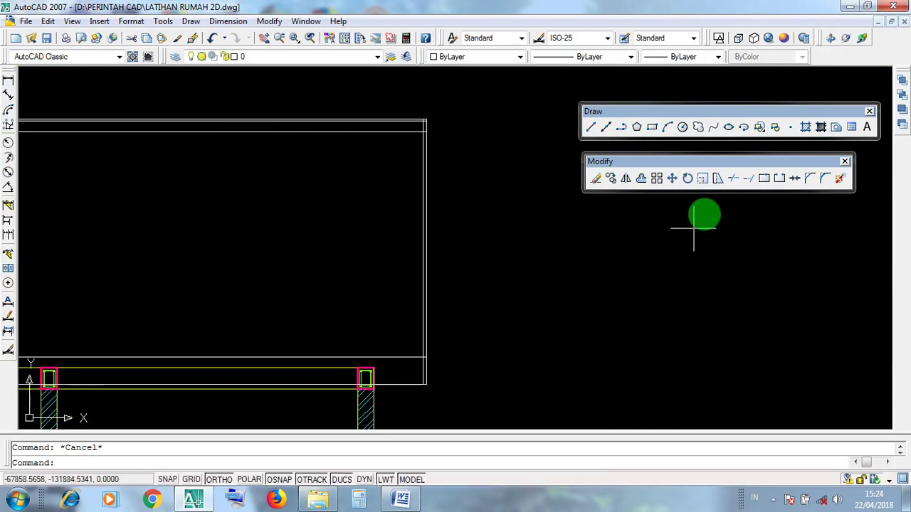
{"action": "left_click", "coordinate": [733, 180]}
{"action": "left_click", "coordinate": [734, 180]}
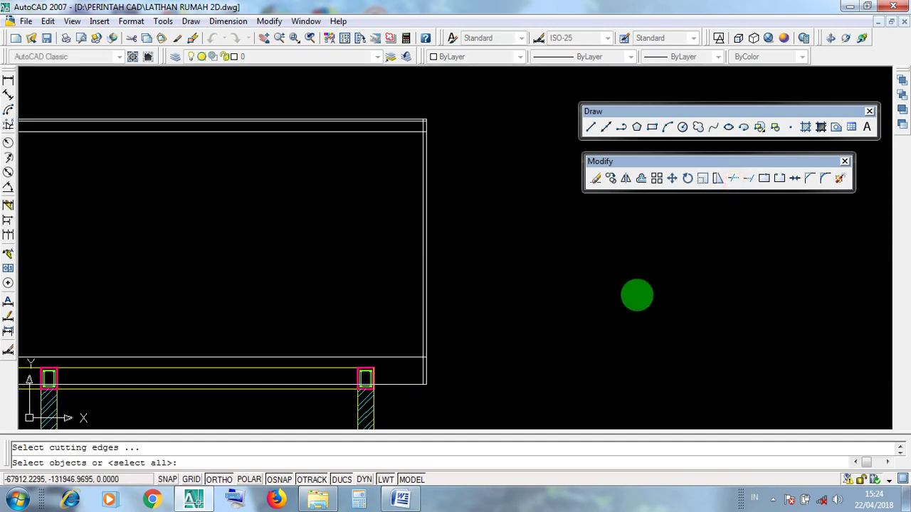
{"action": "key", "text": "Return"}
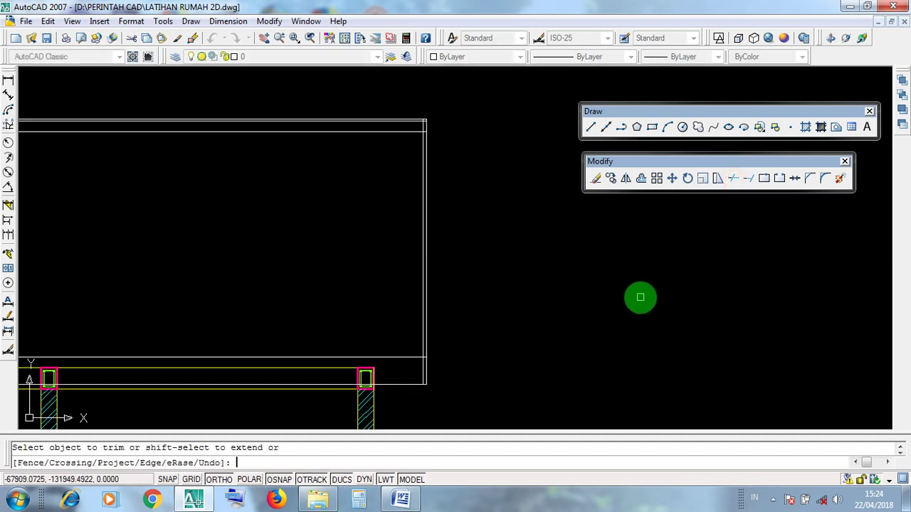
{"action": "scroll", "coordinate": [426, 388], "scroll_direction": "up", "scroll_amount": 4}
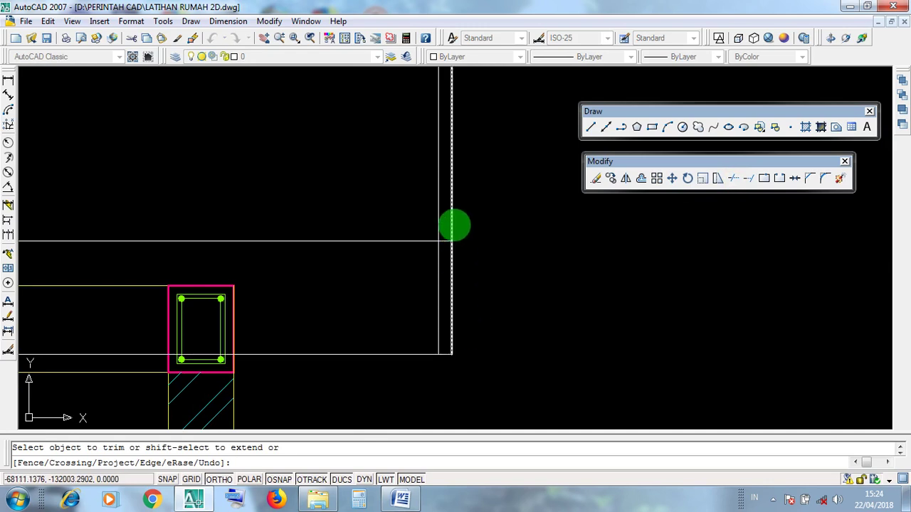
{"action": "scroll", "coordinate": [446, 228], "scroll_direction": "up", "scroll_amount": 2}
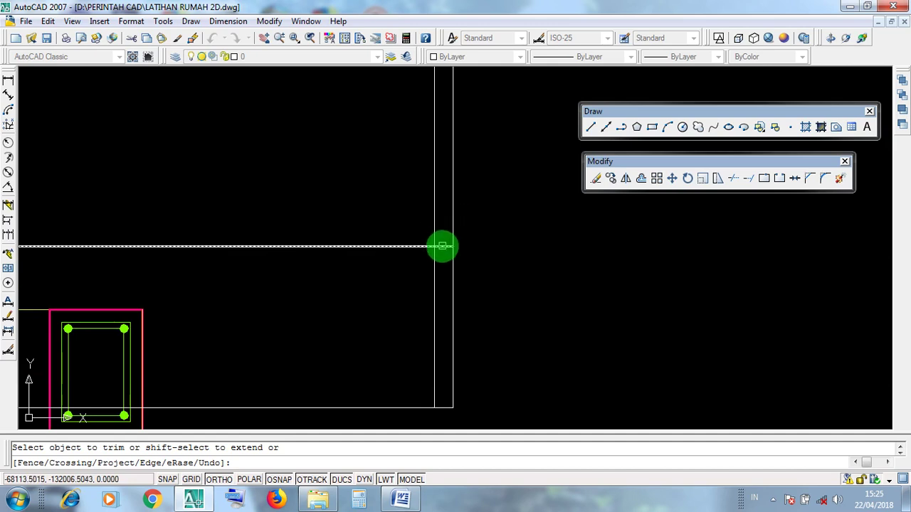
{"action": "left_click", "coordinate": [443, 247]}
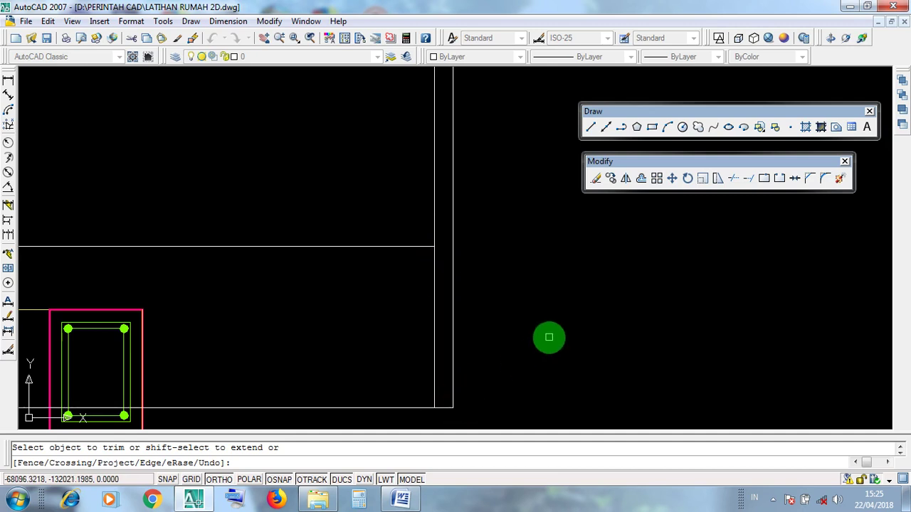
- Trim the ends of the two lower ridge lines between the terrace-side doubled vertical lines
{"action": "scroll", "coordinate": [549, 336], "scroll_direction": "down", "scroll_amount": 3}
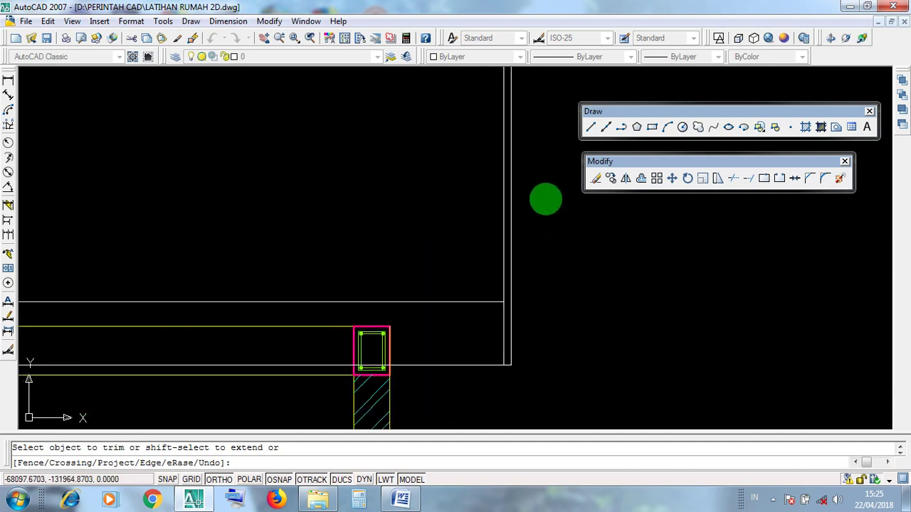
{"action": "mouse_move", "coordinate": [545, 200]}
{"action": "middle_mouse_down"}
{"action": "mouse_move", "coordinate": [502, 332]}
{"action": "mouse_move", "coordinate": [512, 338]}
{"action": "mouse_move", "coordinate": [523, 206]}
{"action": "mouse_move", "coordinate": [519, 387]}
{"action": "middle_mouse_up"}
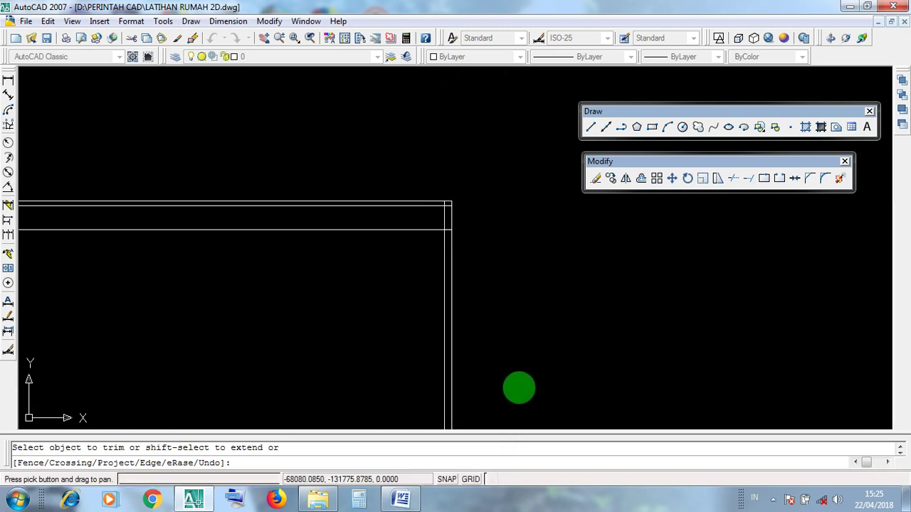
{"action": "scroll", "coordinate": [457, 176], "scroll_direction": "up", "scroll_amount": 3}
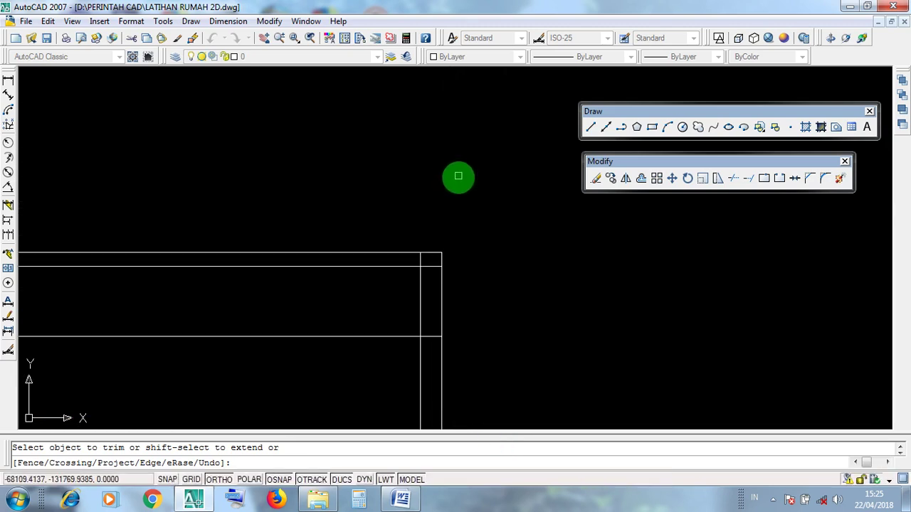
{"action": "scroll", "coordinate": [433, 338], "scroll_direction": "up", "scroll_amount": 2}
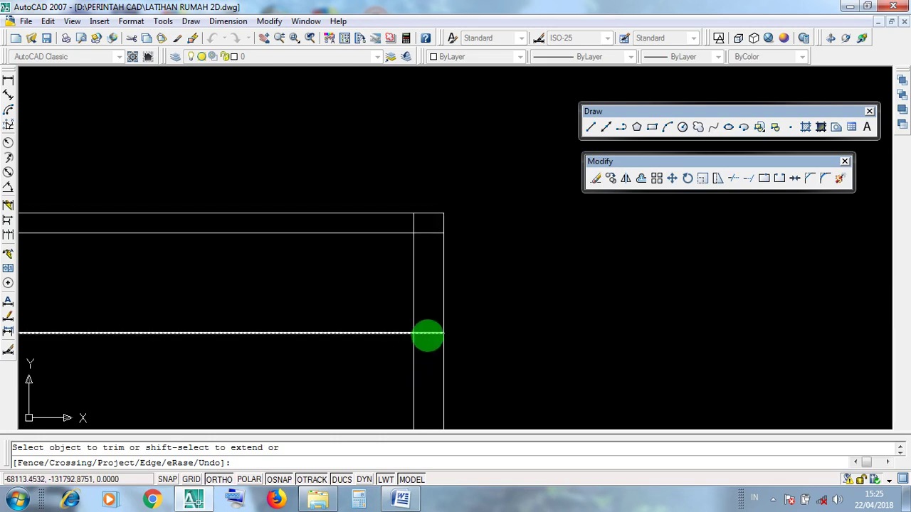
{"action": "left_click", "coordinate": [428, 333]}
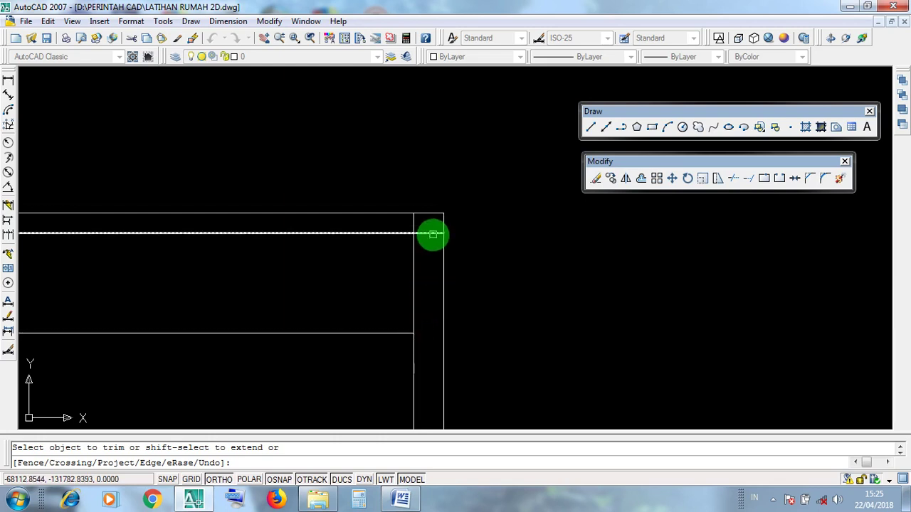
{"action": "left_click", "coordinate": [433, 234]}
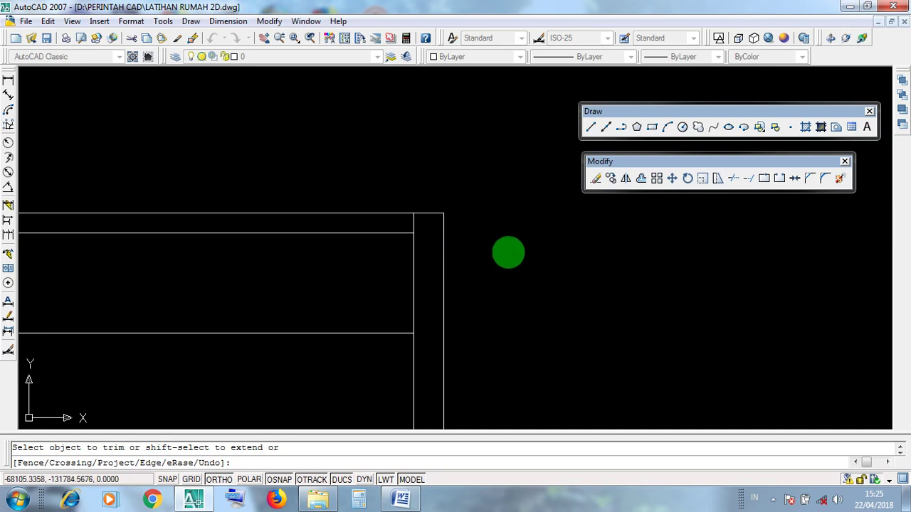
- Trim the upper eave line's end between the doubled vertical lines on the roof side opposite the terrace
{"action": "scroll", "coordinate": [508, 252], "scroll_direction": "down", "scroll_amount": 3}
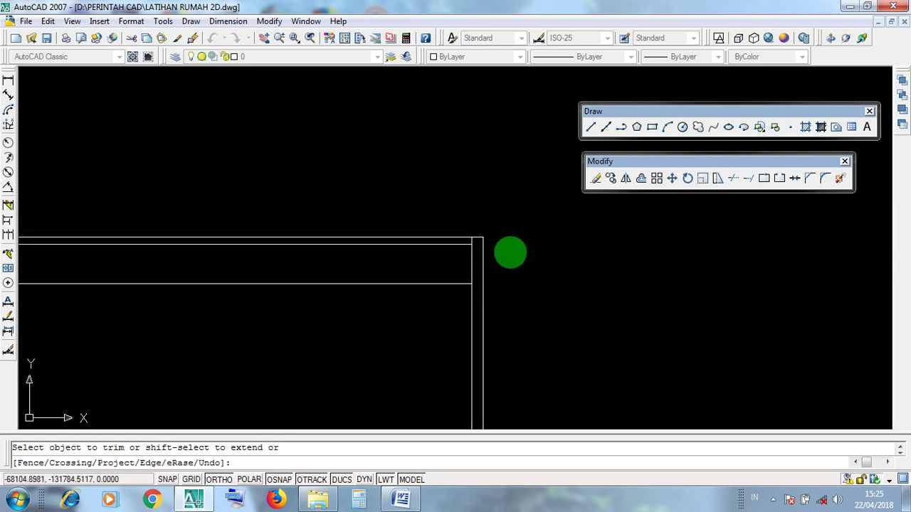
{"action": "scroll", "coordinate": [510, 252], "scroll_direction": "down", "scroll_amount": 5}
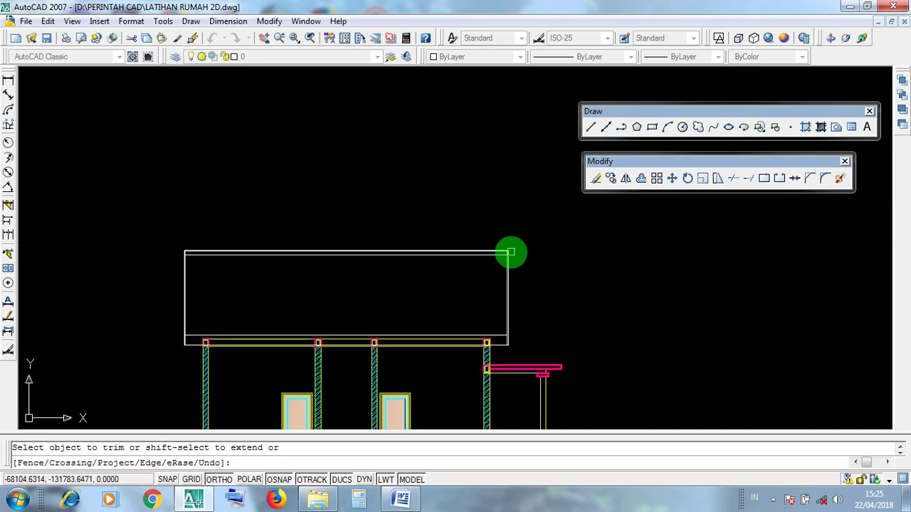
{"action": "scroll", "coordinate": [171, 347], "scroll_direction": "up", "scroll_amount": 7}
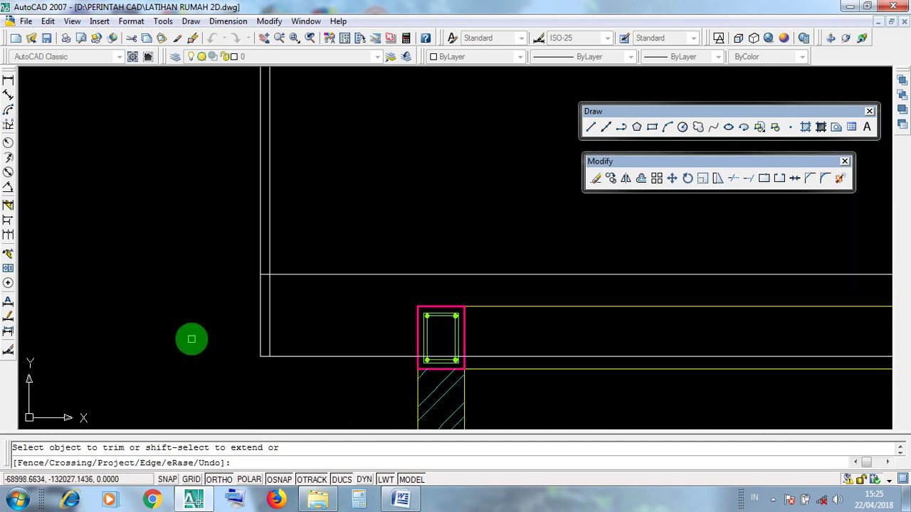
{"action": "scroll", "coordinate": [229, 292], "scroll_direction": "up", "scroll_amount": 2}
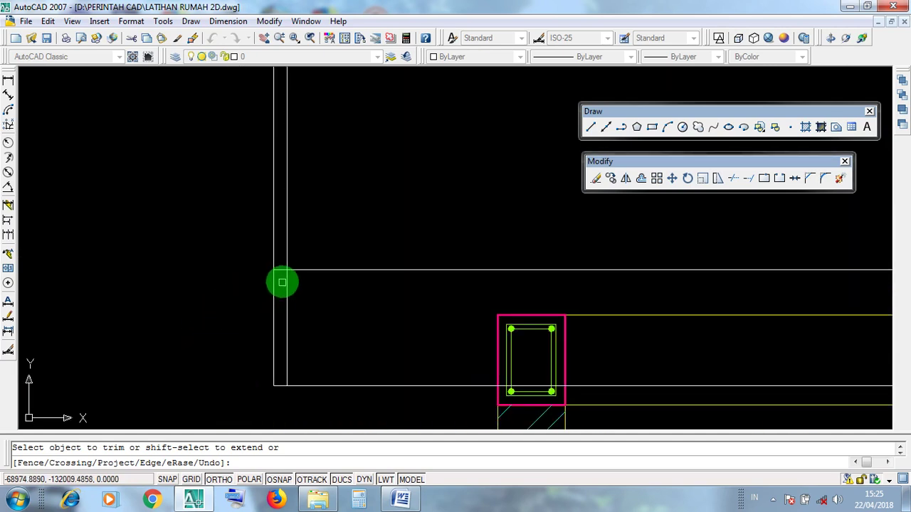
{"action": "scroll", "coordinate": [279, 270], "scroll_direction": "up", "scroll_amount": 3}
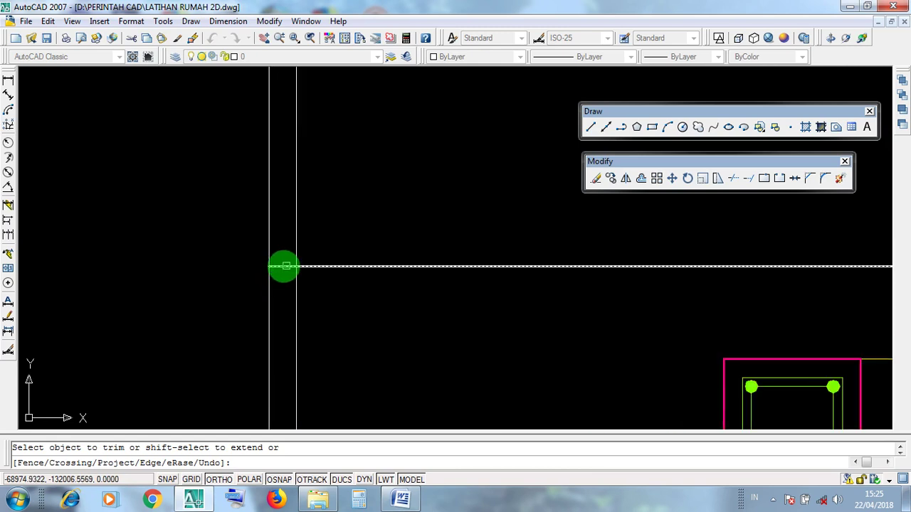
{"action": "left_click", "coordinate": [284, 267]}
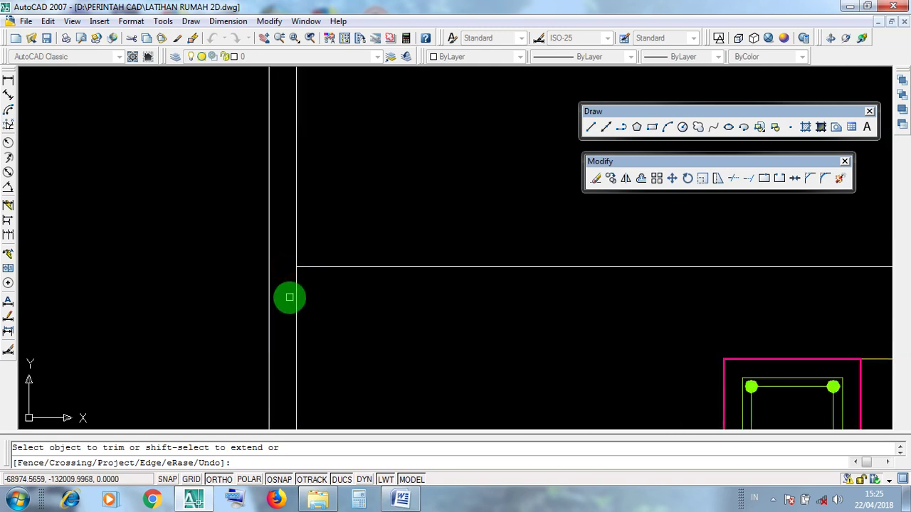
- Trim the ends of the two lower ridge lines between the doubled vertical lines opposite the terrace and finish trimming
{"action": "scroll", "coordinate": [290, 297], "scroll_direction": "down", "scroll_amount": 6}
{"action": "middle_click_drag", "start_coordinate": [303, 183], "coordinate": [290, 435]}
{"action": "scroll", "coordinate": [283, 289], "scroll_direction": "up", "scroll_amount": 8}
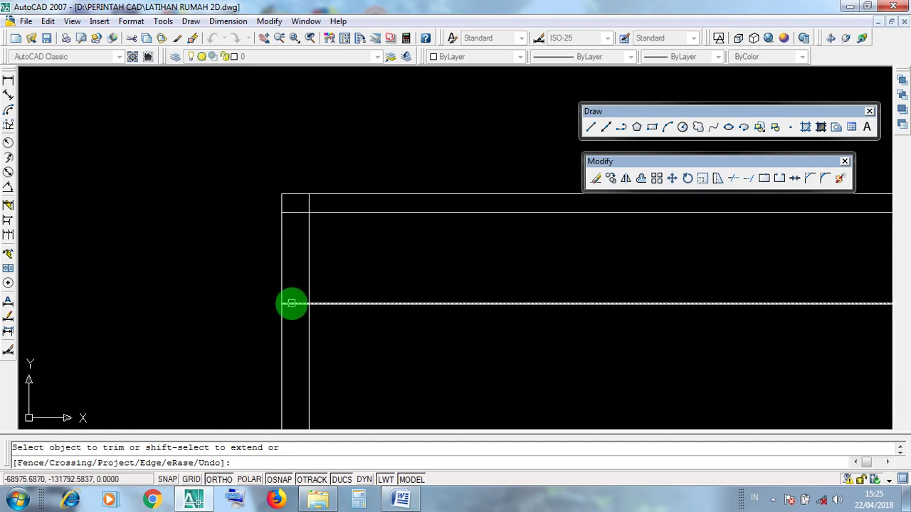
{"action": "left_click", "coordinate": [292, 304]}
{"action": "left_click", "coordinate": [296, 212]}
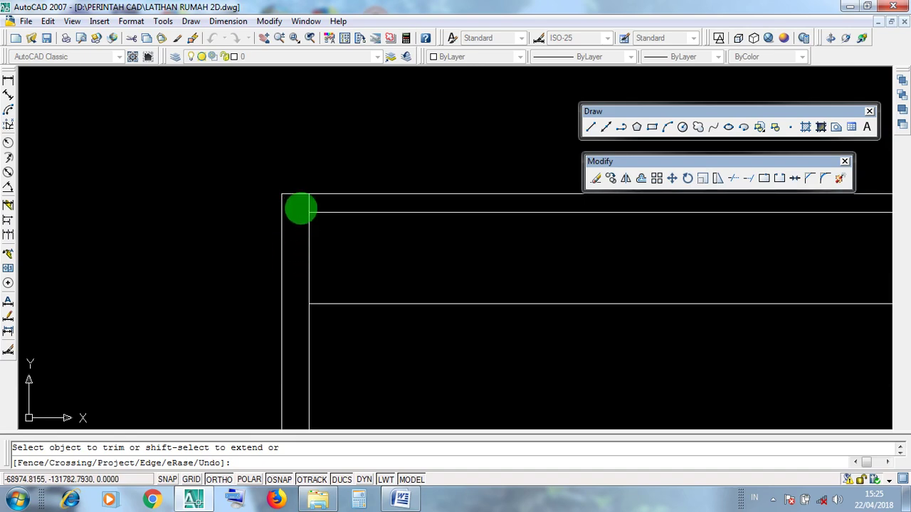
{"action": "scroll", "coordinate": [299, 240], "scroll_direction": "down", "scroll_amount": 6}
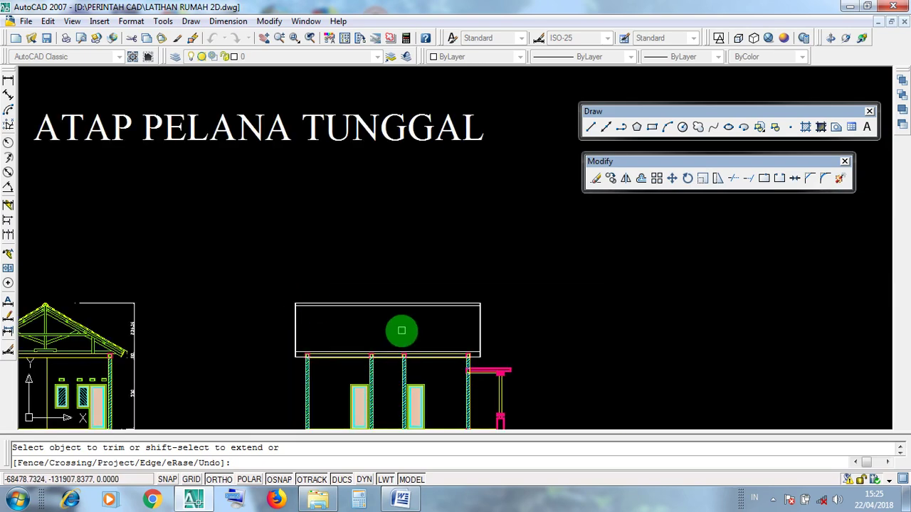
{"action": "right_click", "coordinate": [336, 311]}
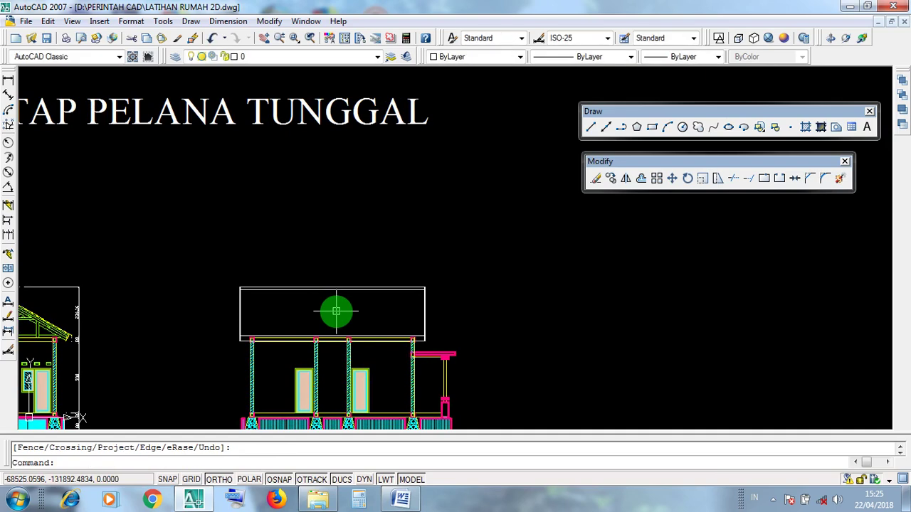
- Check the completed roof outline on the section, save the drawing and minimize the program to the desktop
{"action": "scroll", "coordinate": [308, 345], "scroll_direction": "up", "scroll_amount": 5}
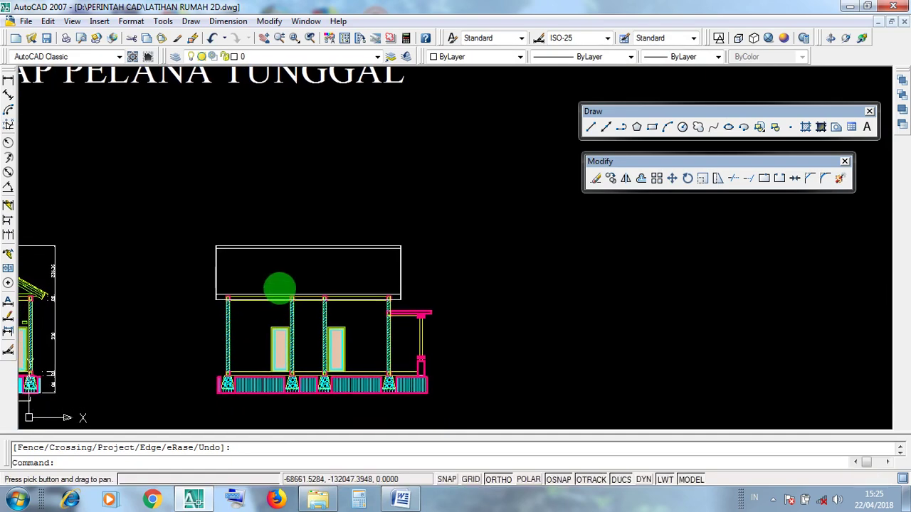
{"action": "scroll", "coordinate": [291, 266], "scroll_direction": "down", "scroll_amount": 2}
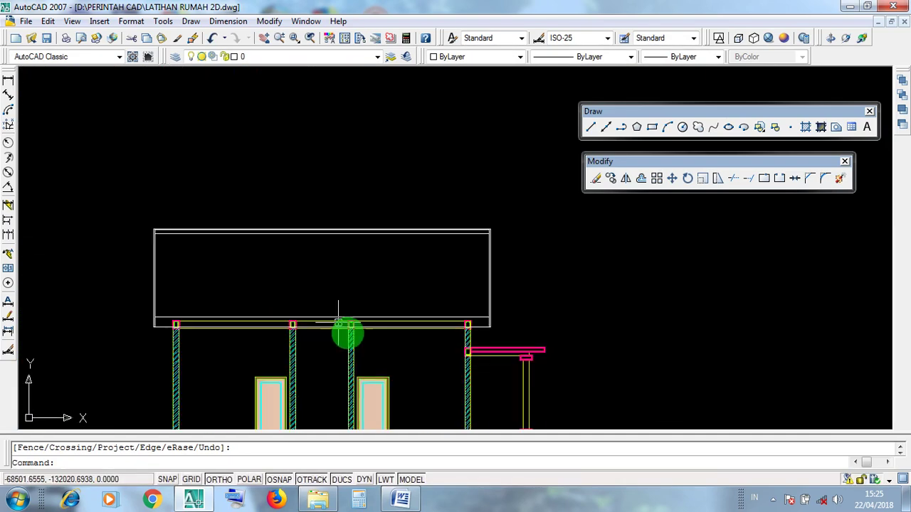
{"action": "middle_click_drag", "start_coordinate": [346, 275], "coordinate": [306, 245]}
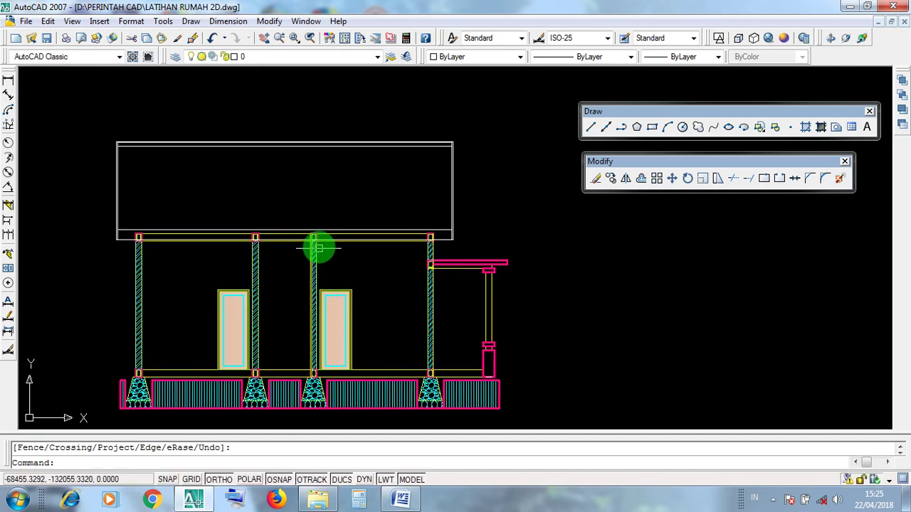
{"action": "left_click", "coordinate": [47, 39]}
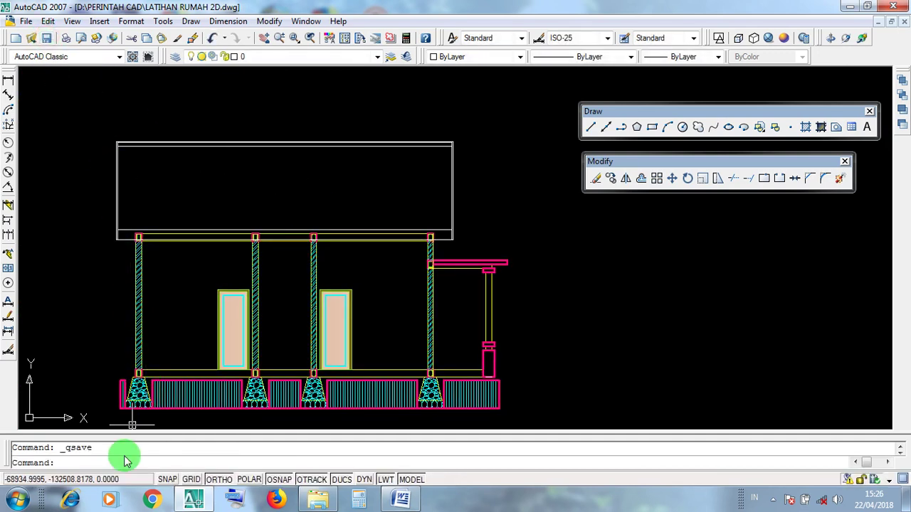
{"action": "double_click", "coordinate": [59, 447]}
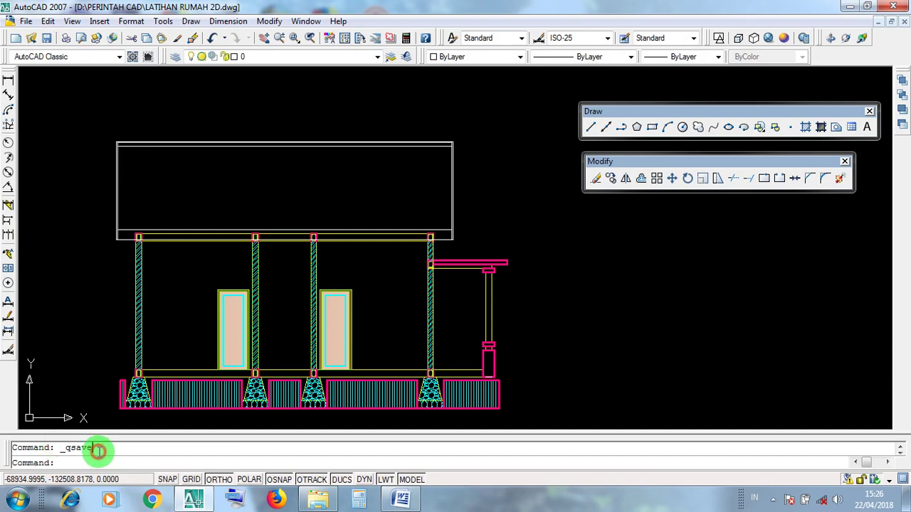
{"action": "left_click", "coordinate": [846, 7]}
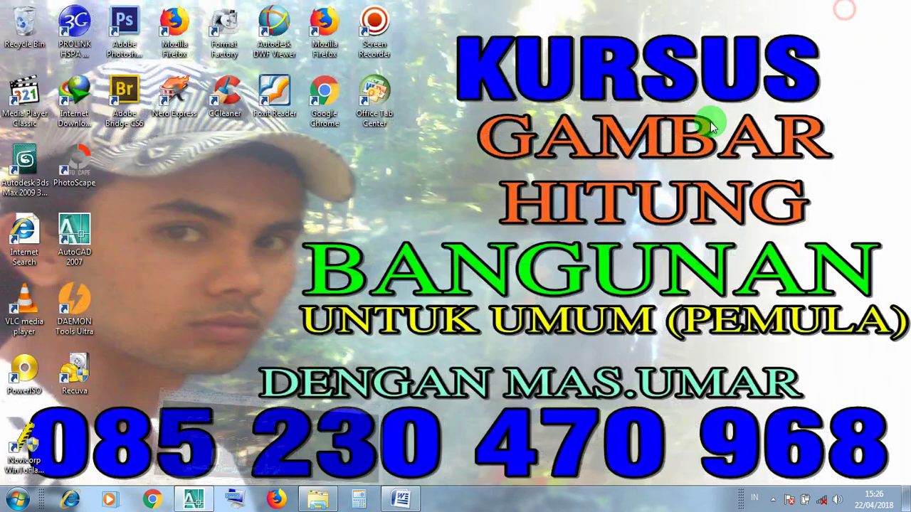
{"action": "right_click", "coordinate": [619, 185]}
{"action": "left_click", "coordinate": [759, 464]}
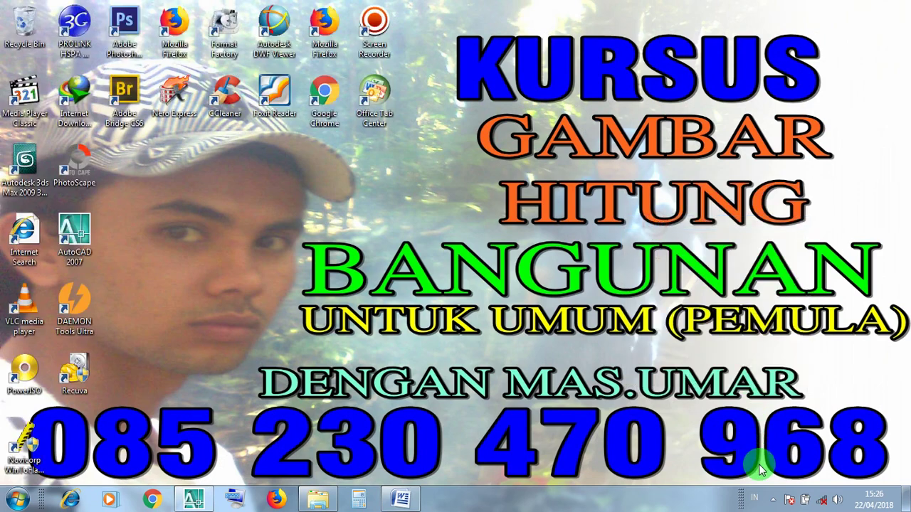
{"action": "left_click", "coordinate": [771, 502]}
{"action": "right_click", "coordinate": [792, 410]}
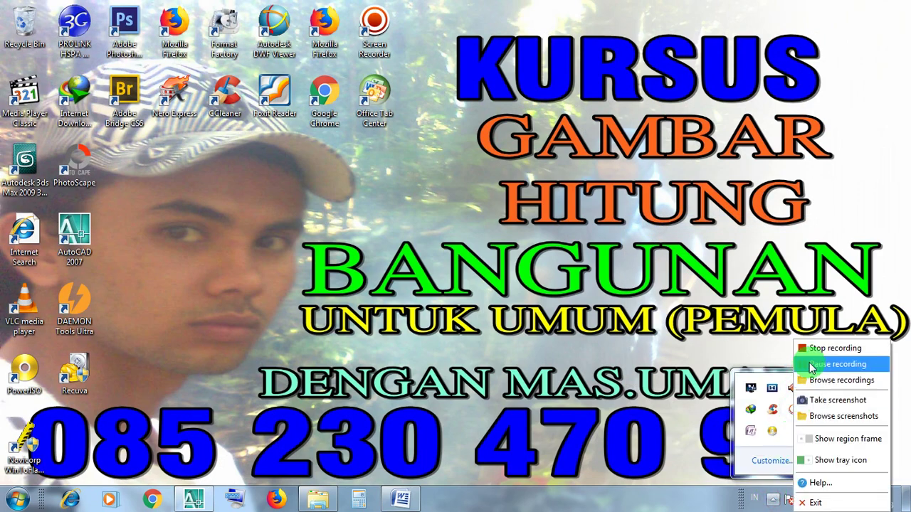